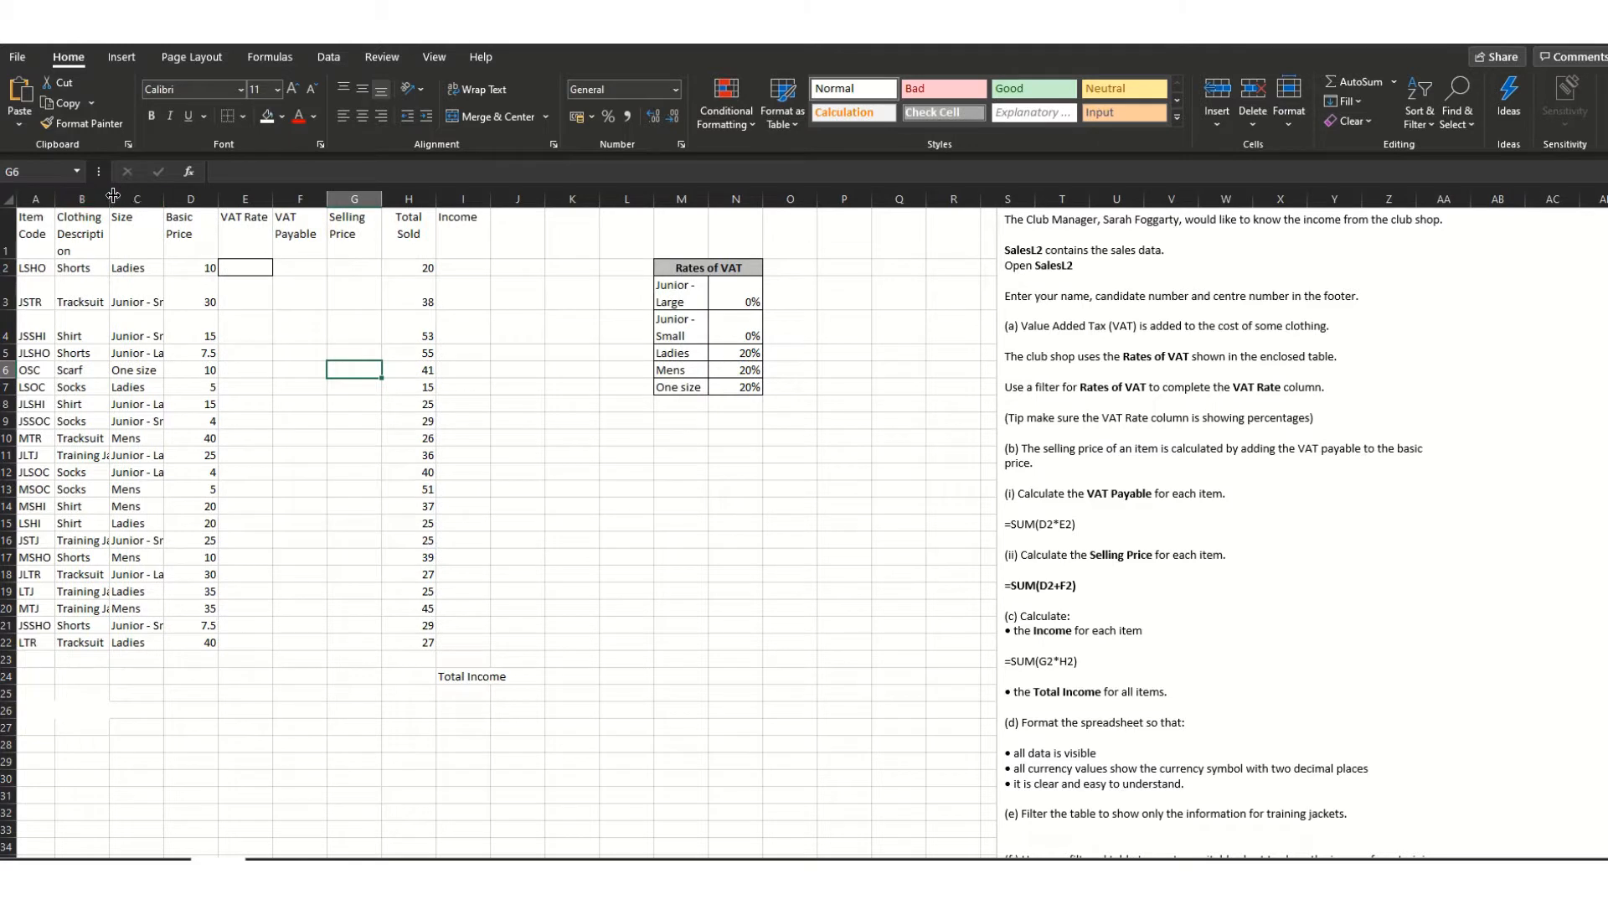
- Widen columns A to D so item codes, descriptions, sizes like 'Junior - Small' and prices show in full
drag(109, 199, 153, 199)
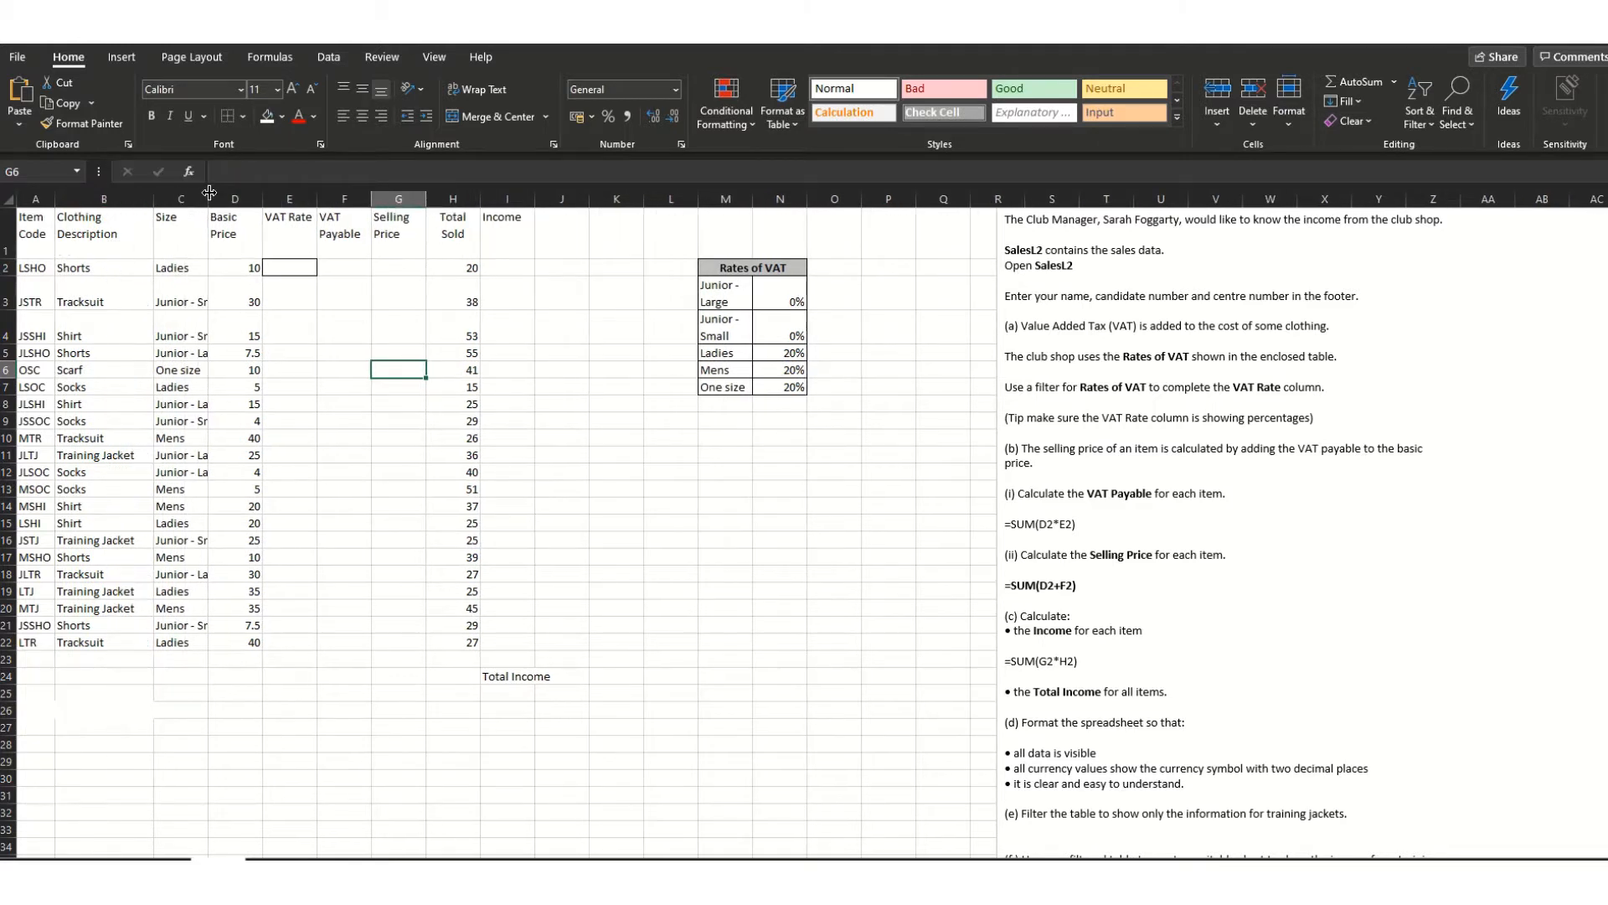
double_click(208, 190)
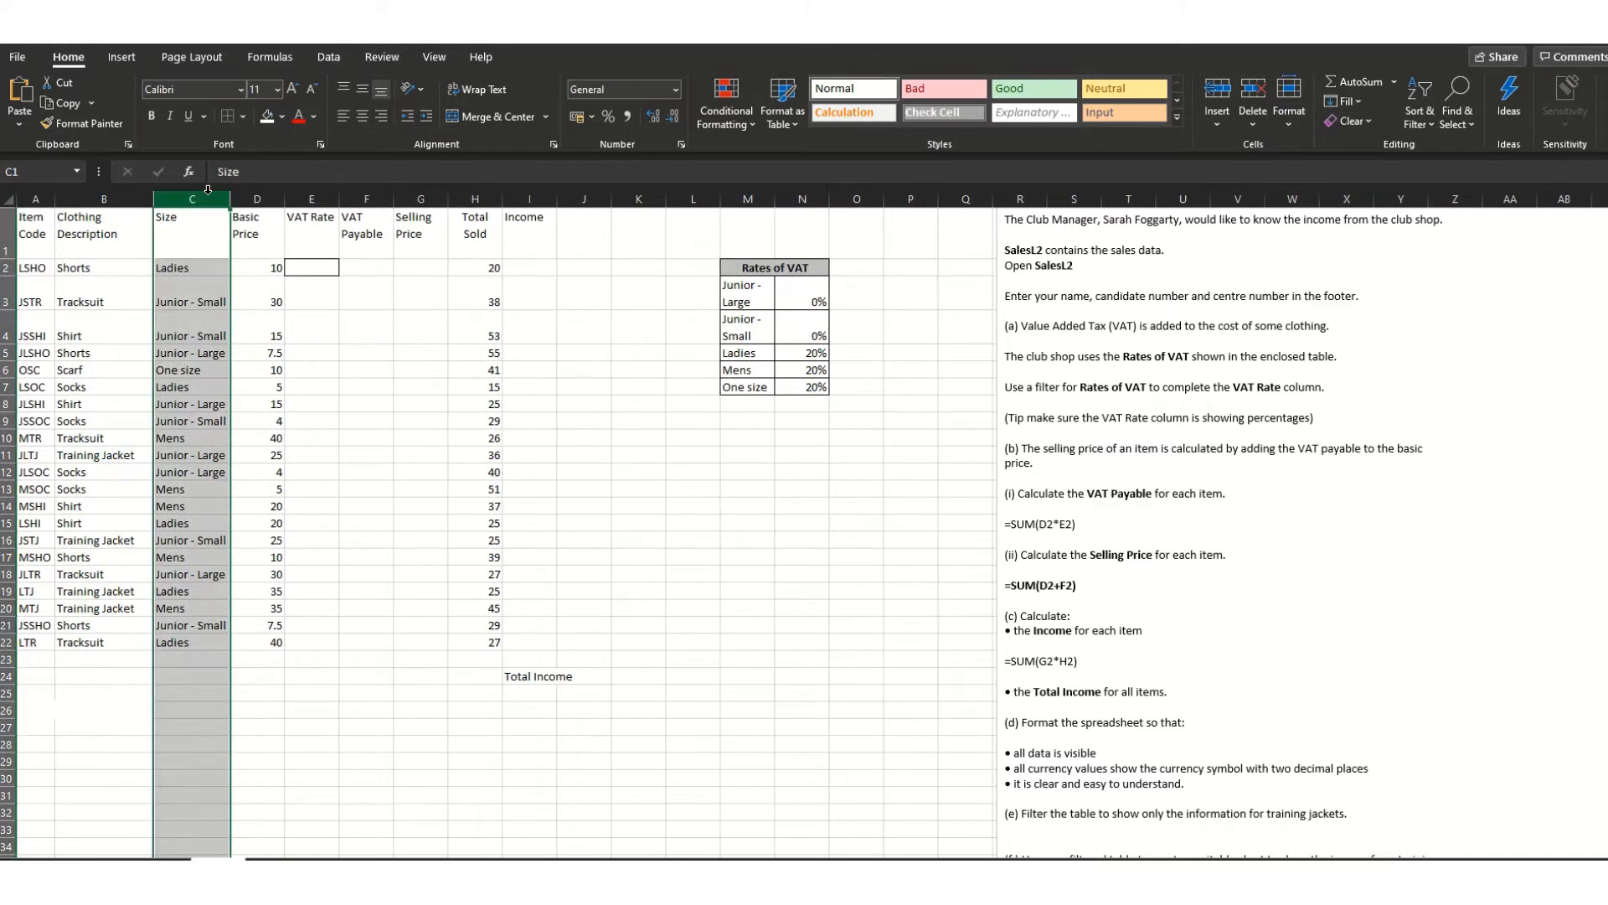
double_click(284, 198)
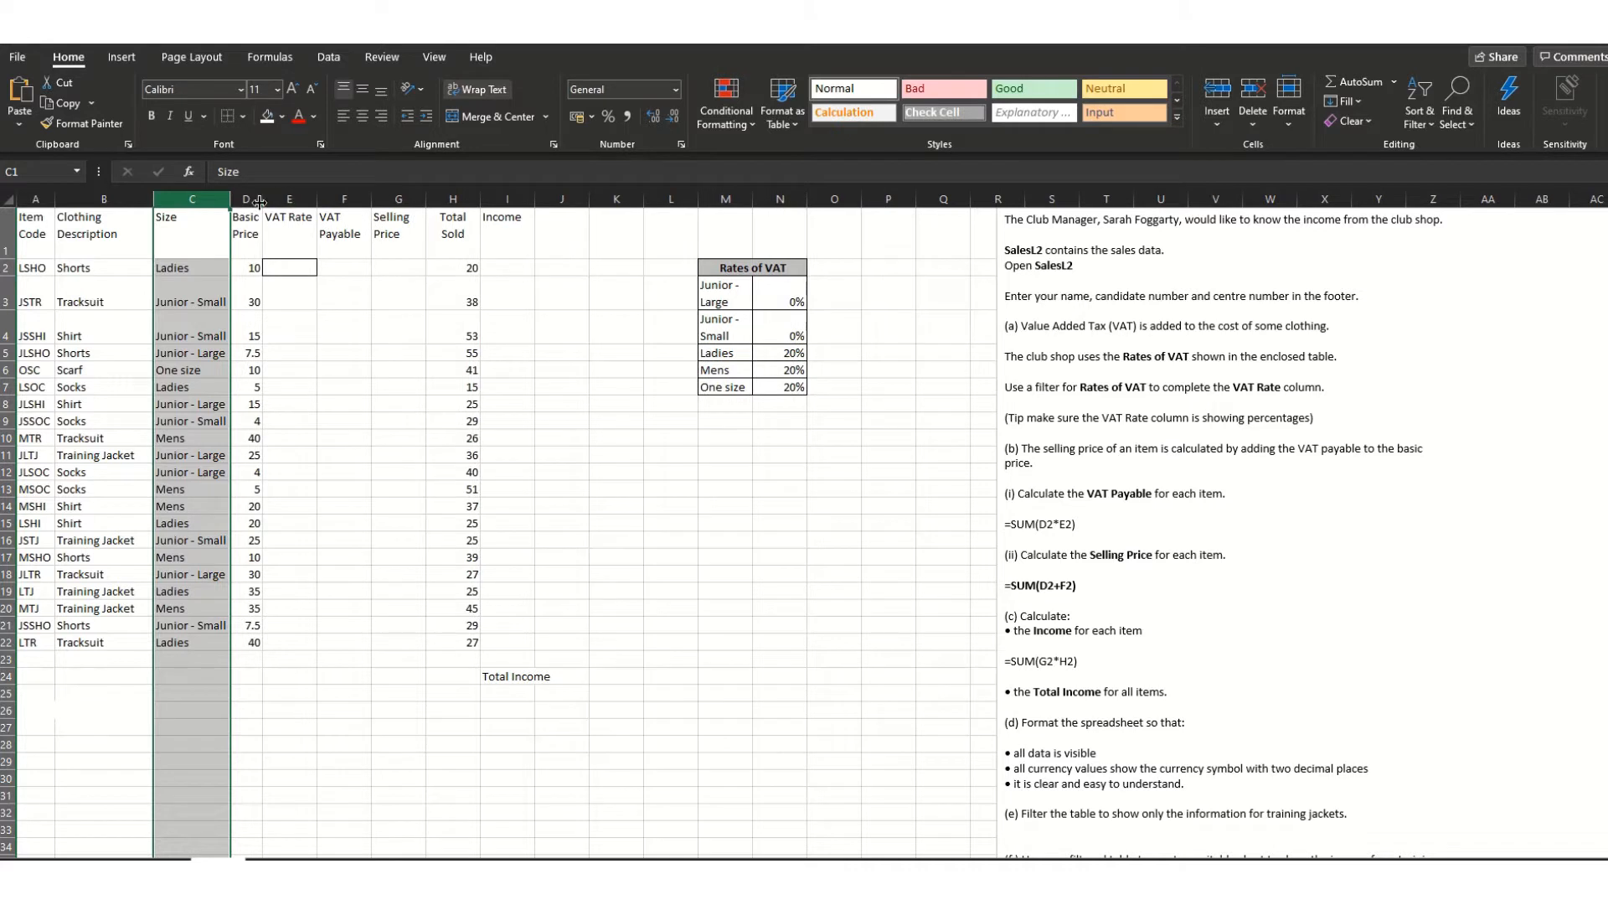
drag(262, 197, 277, 198)
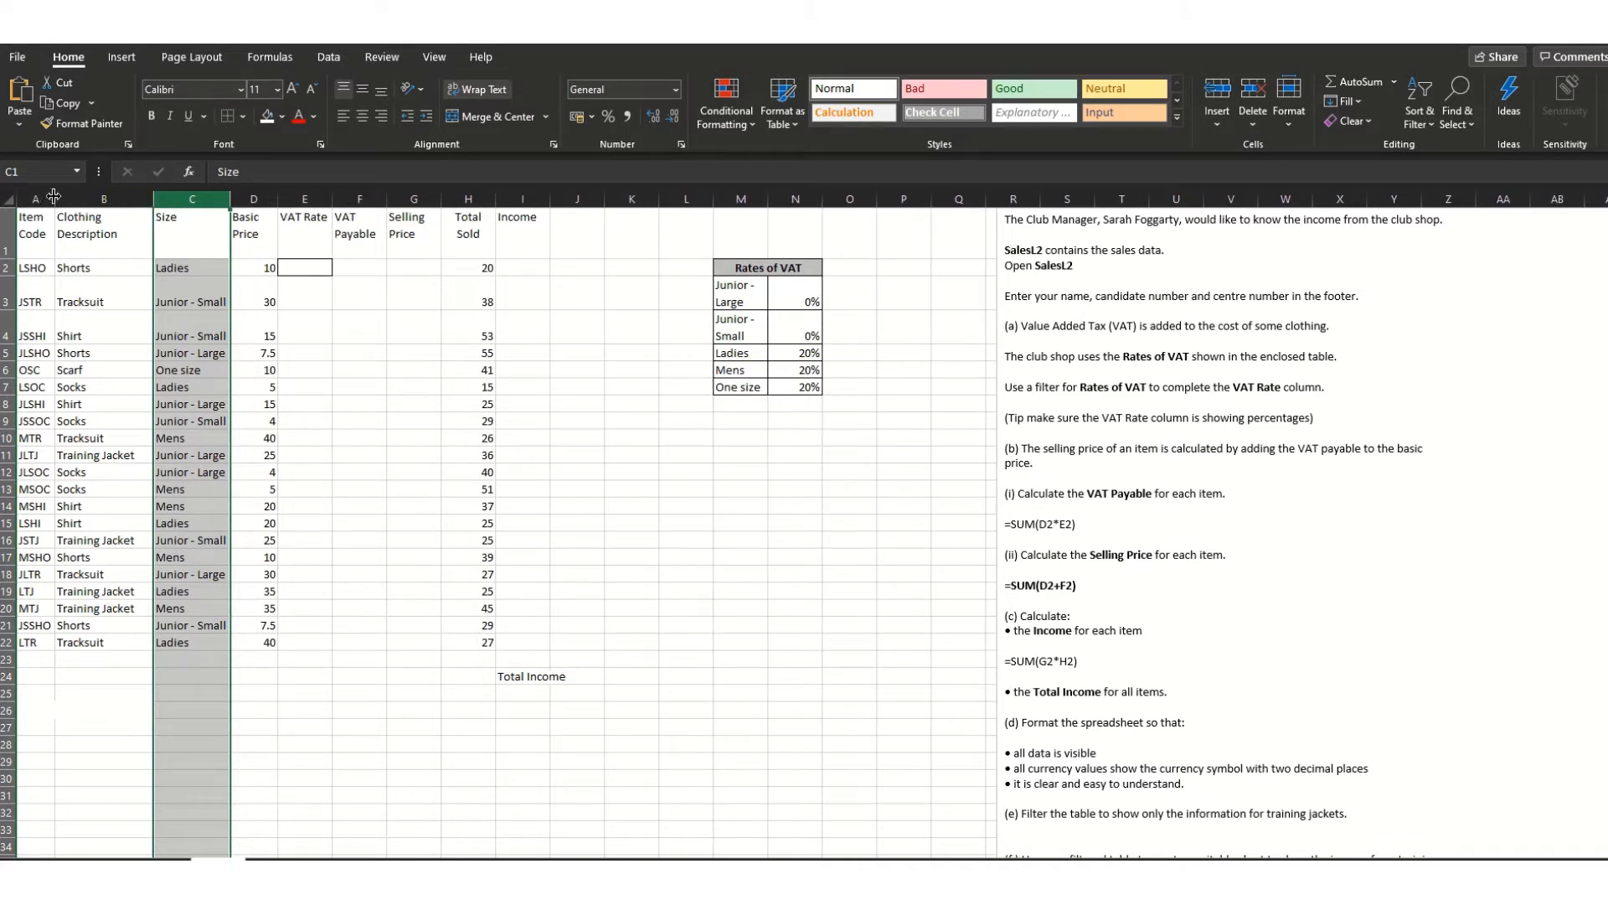
drag(54, 196, 67, 196)
click(762, 590)
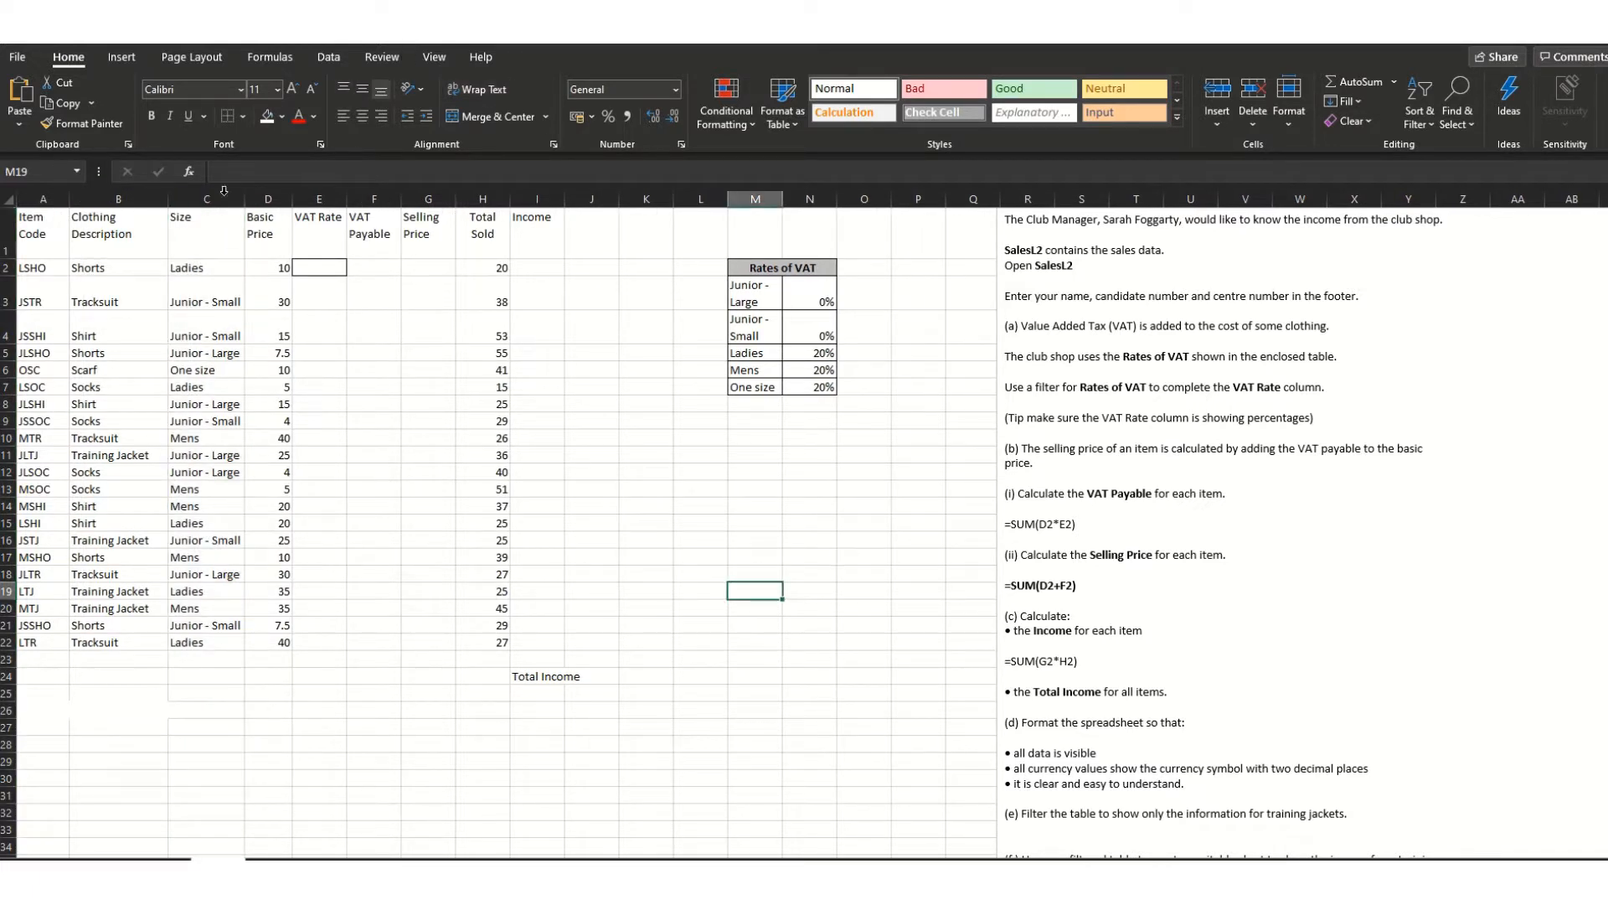
- Add the 'Page 1 of ?' preset footer to the sheet
click(122, 57)
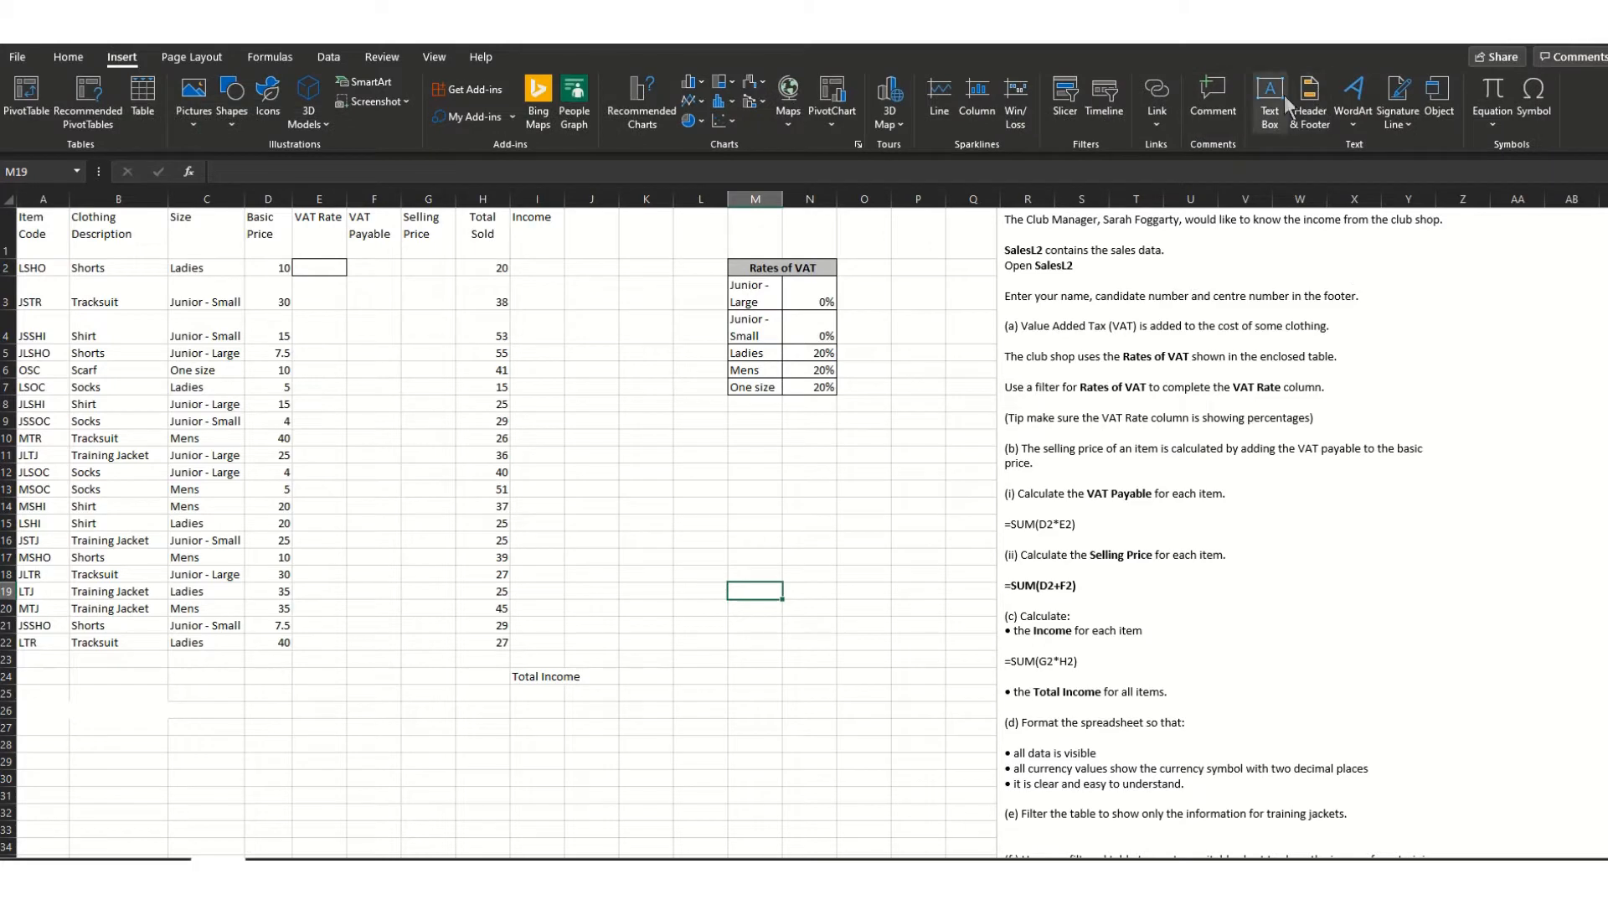
click(1309, 100)
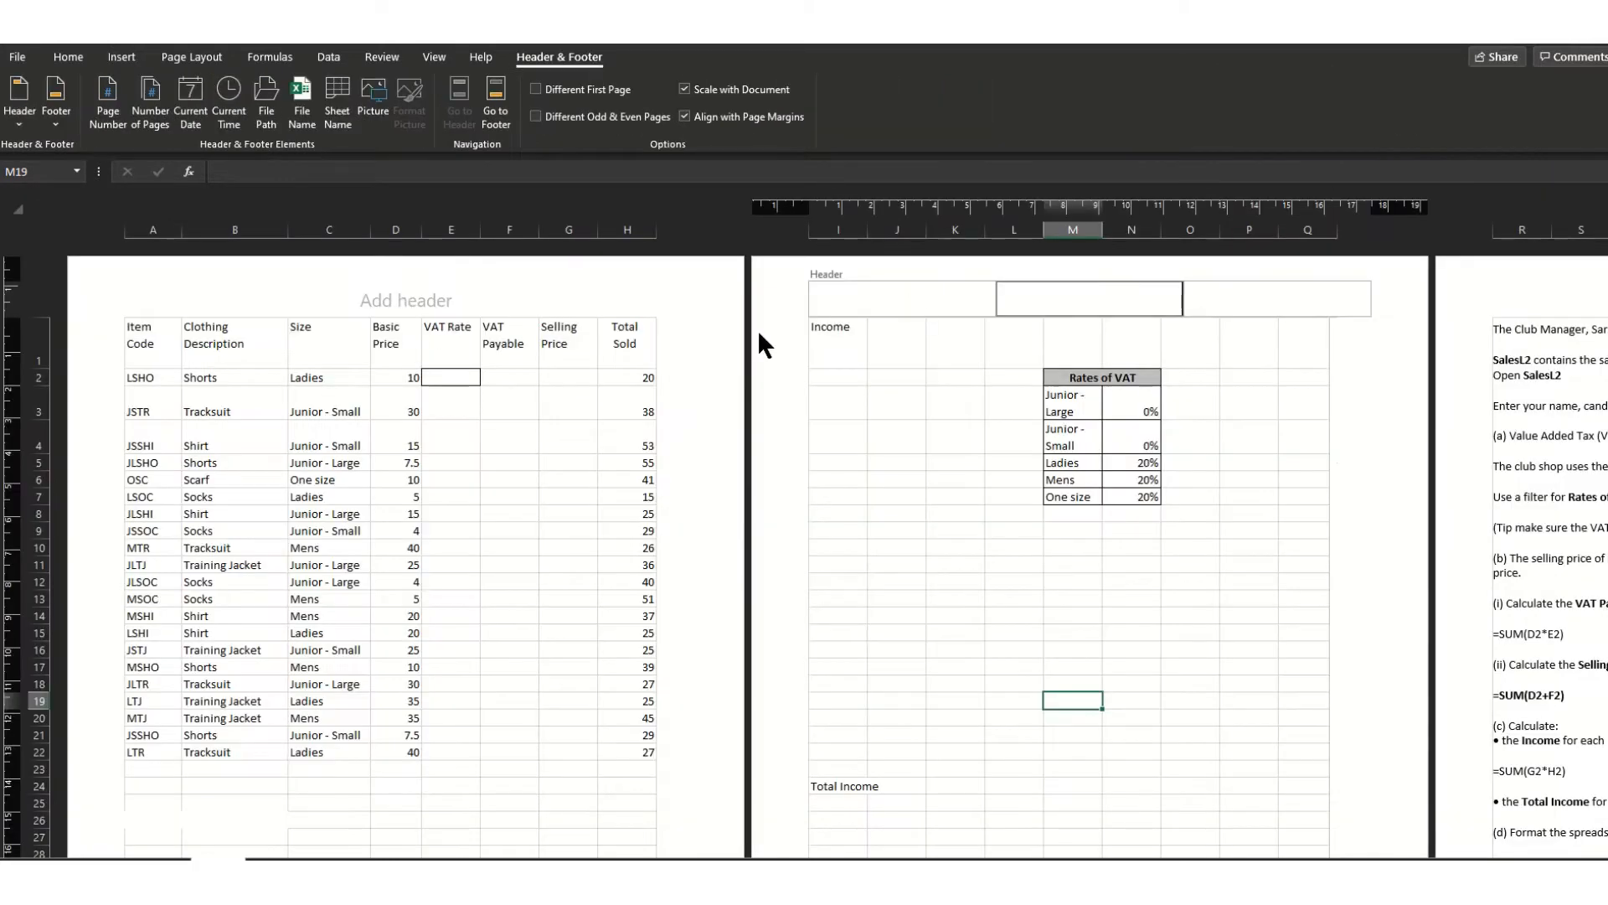
click(55, 105)
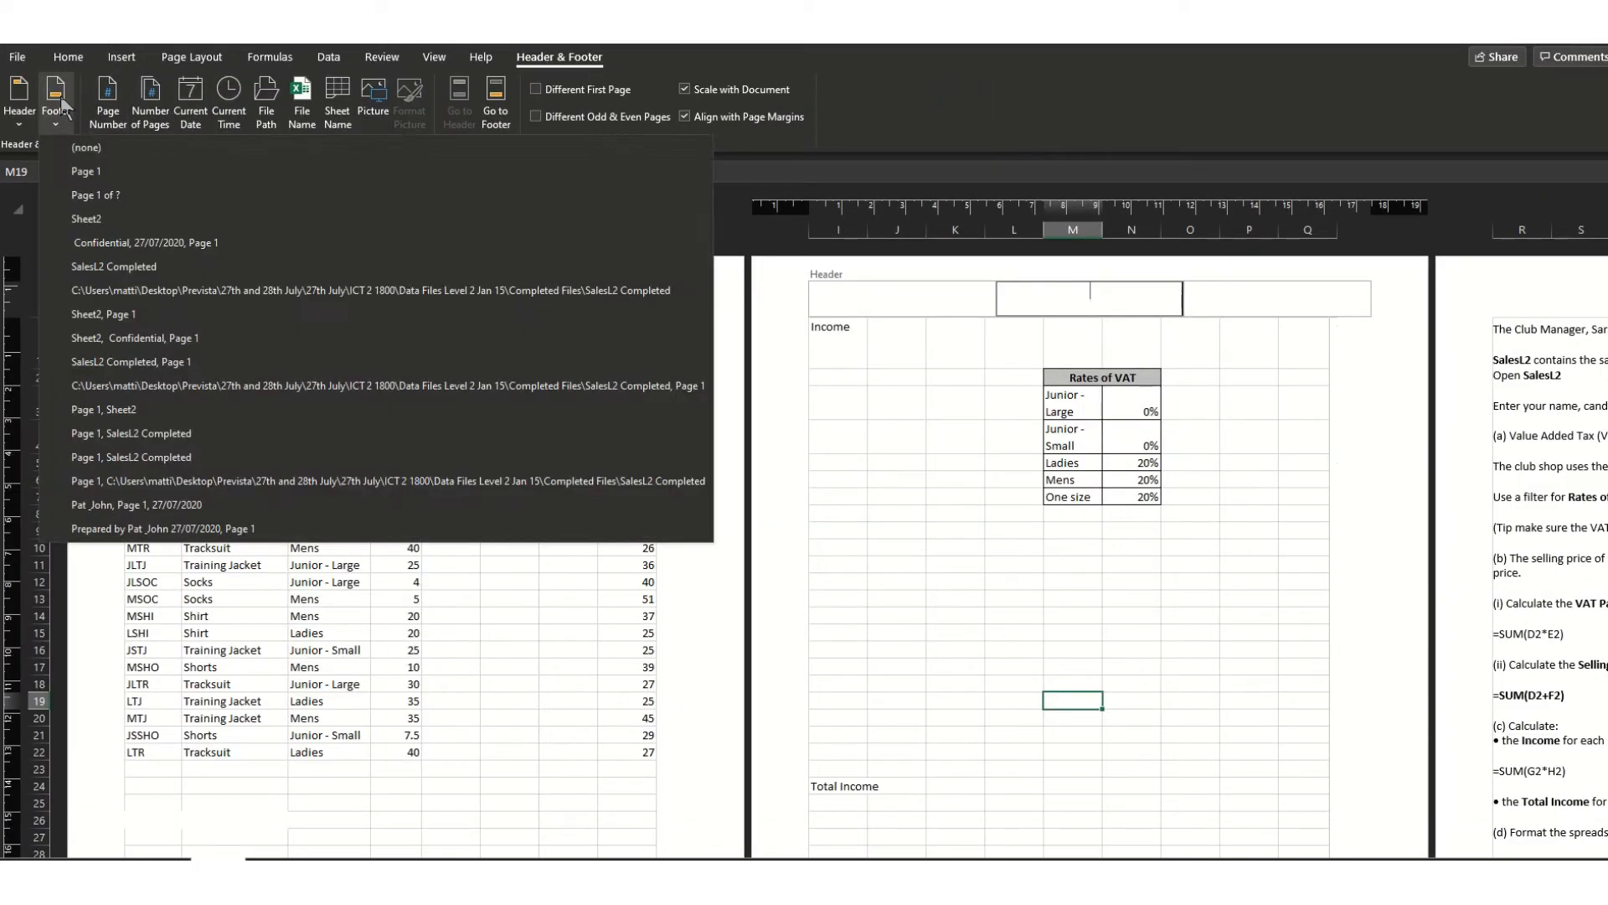
click(129, 193)
- Replace the centre footer text with the candidate's full name and return to Normal view
triple_click(413, 289)
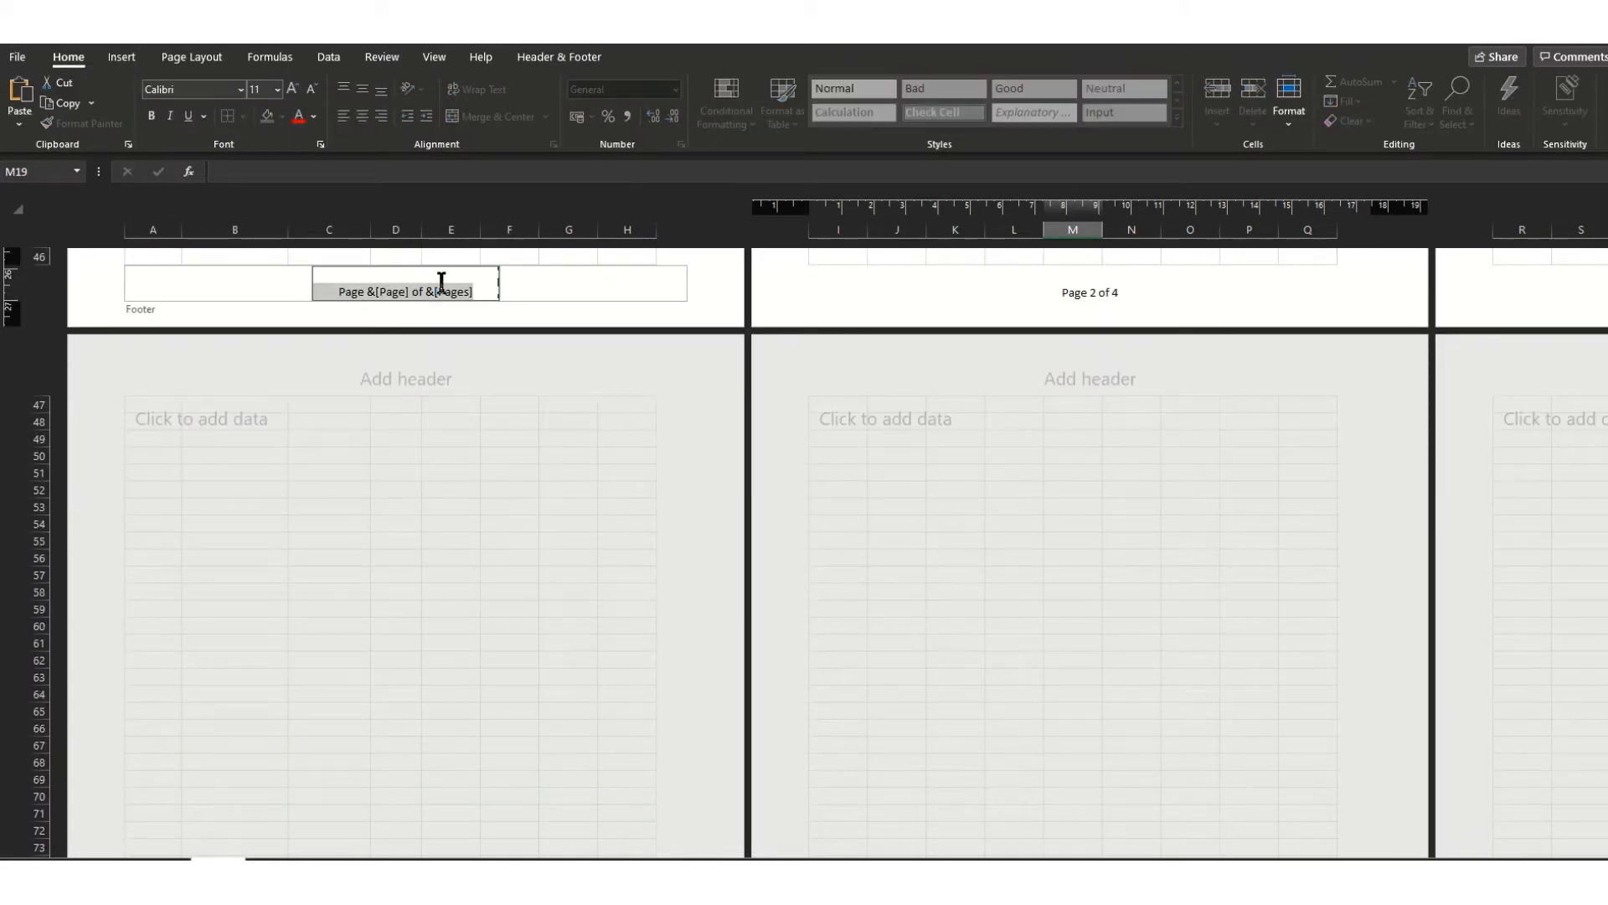
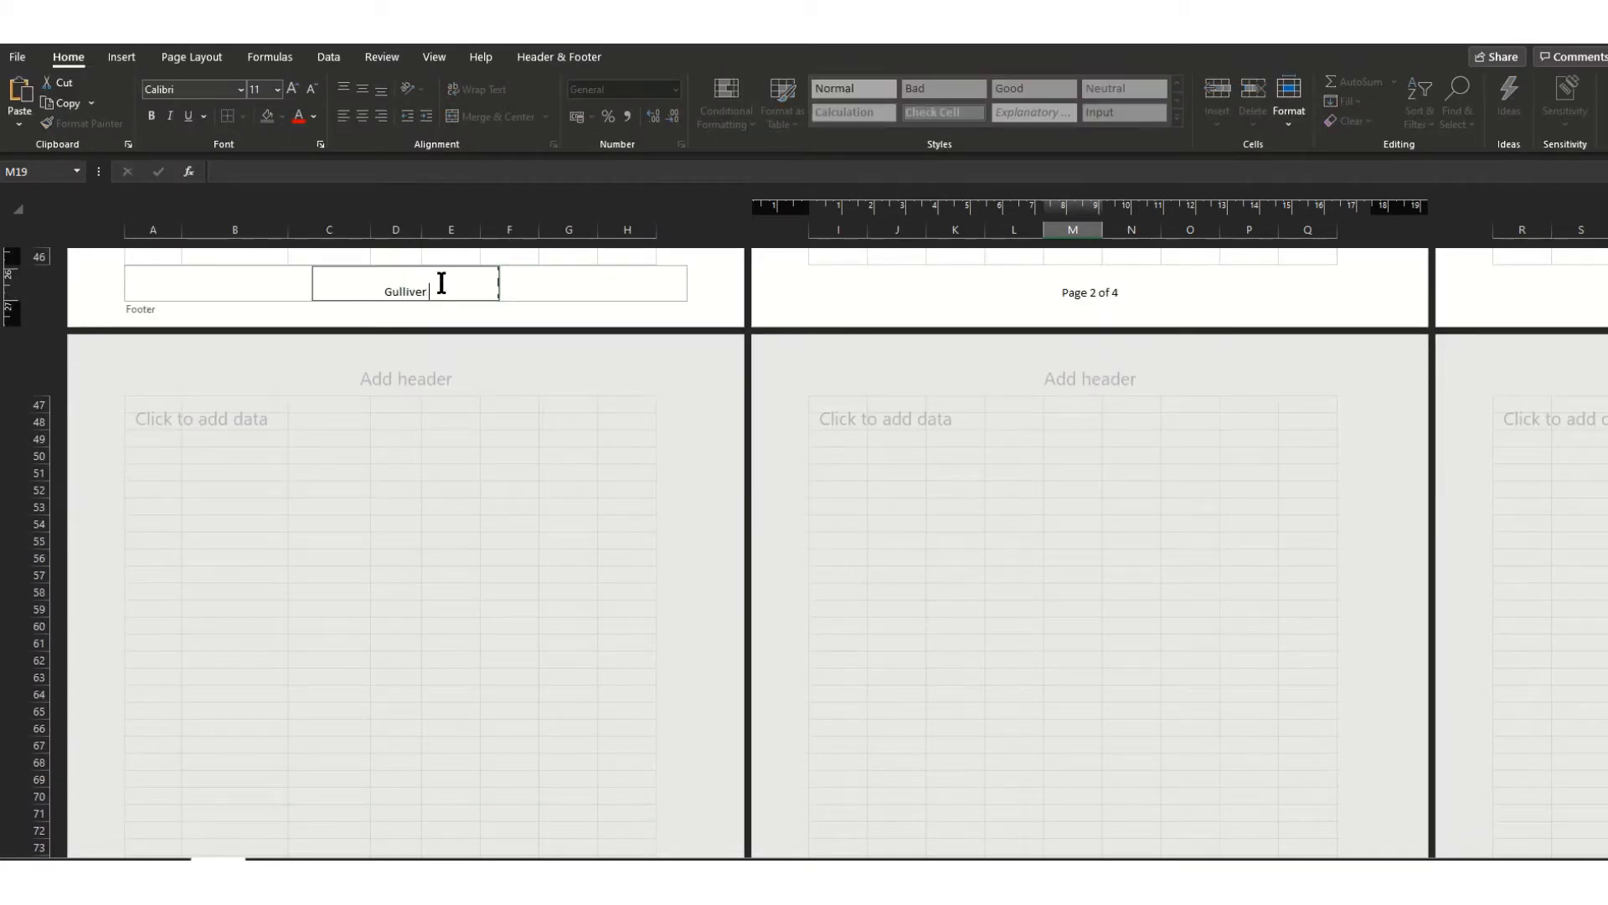
click(438, 58)
click(564, 294)
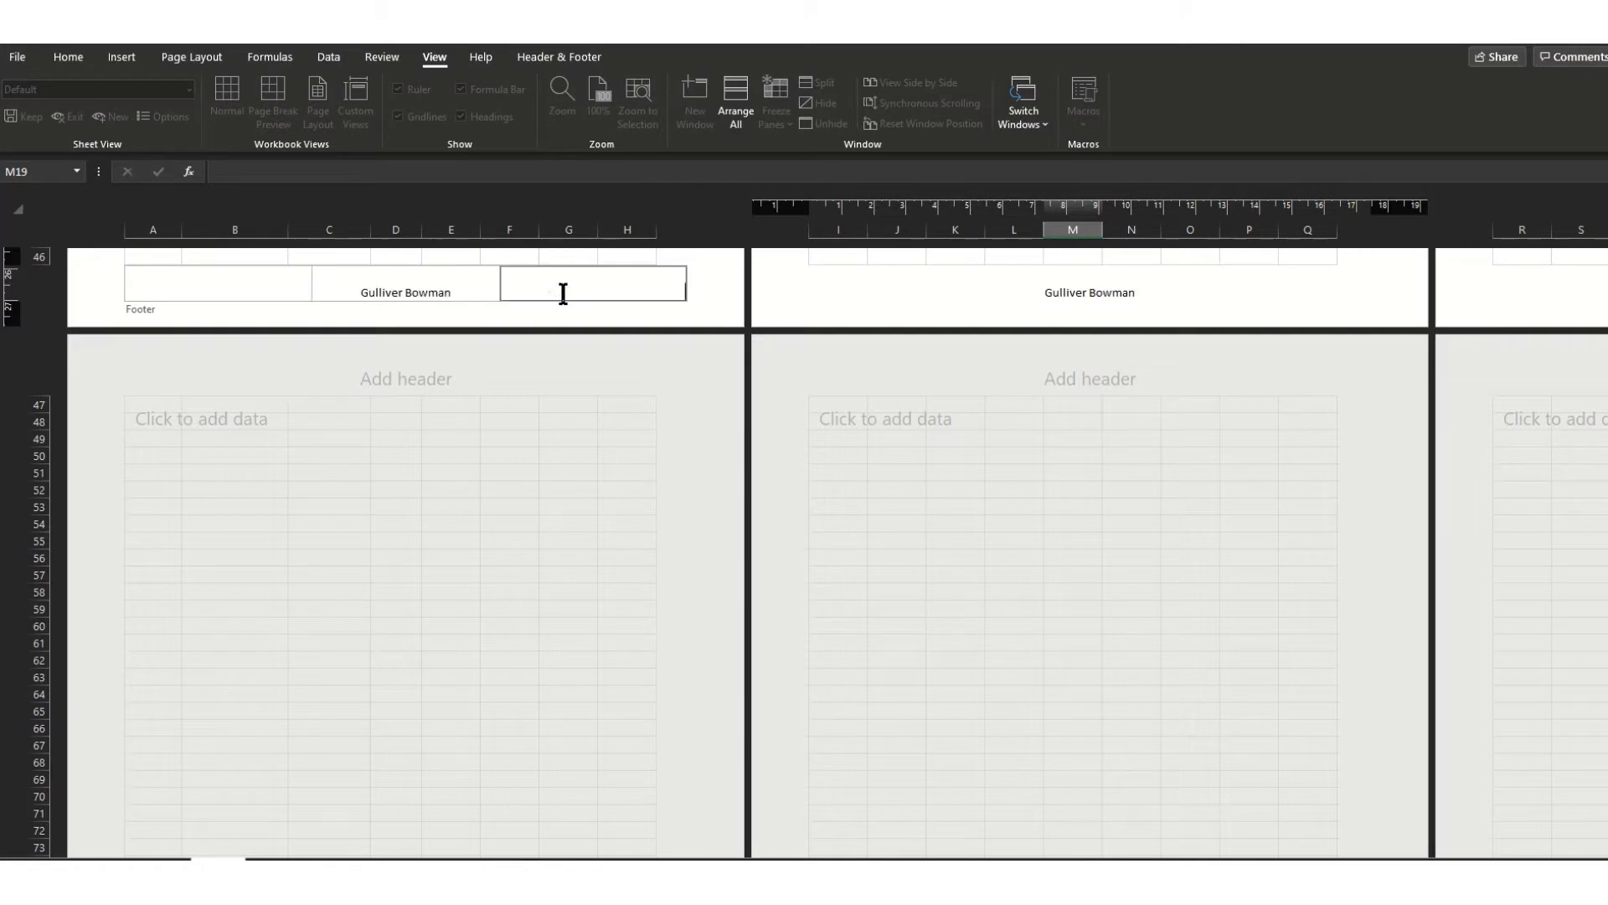
click(442, 275)
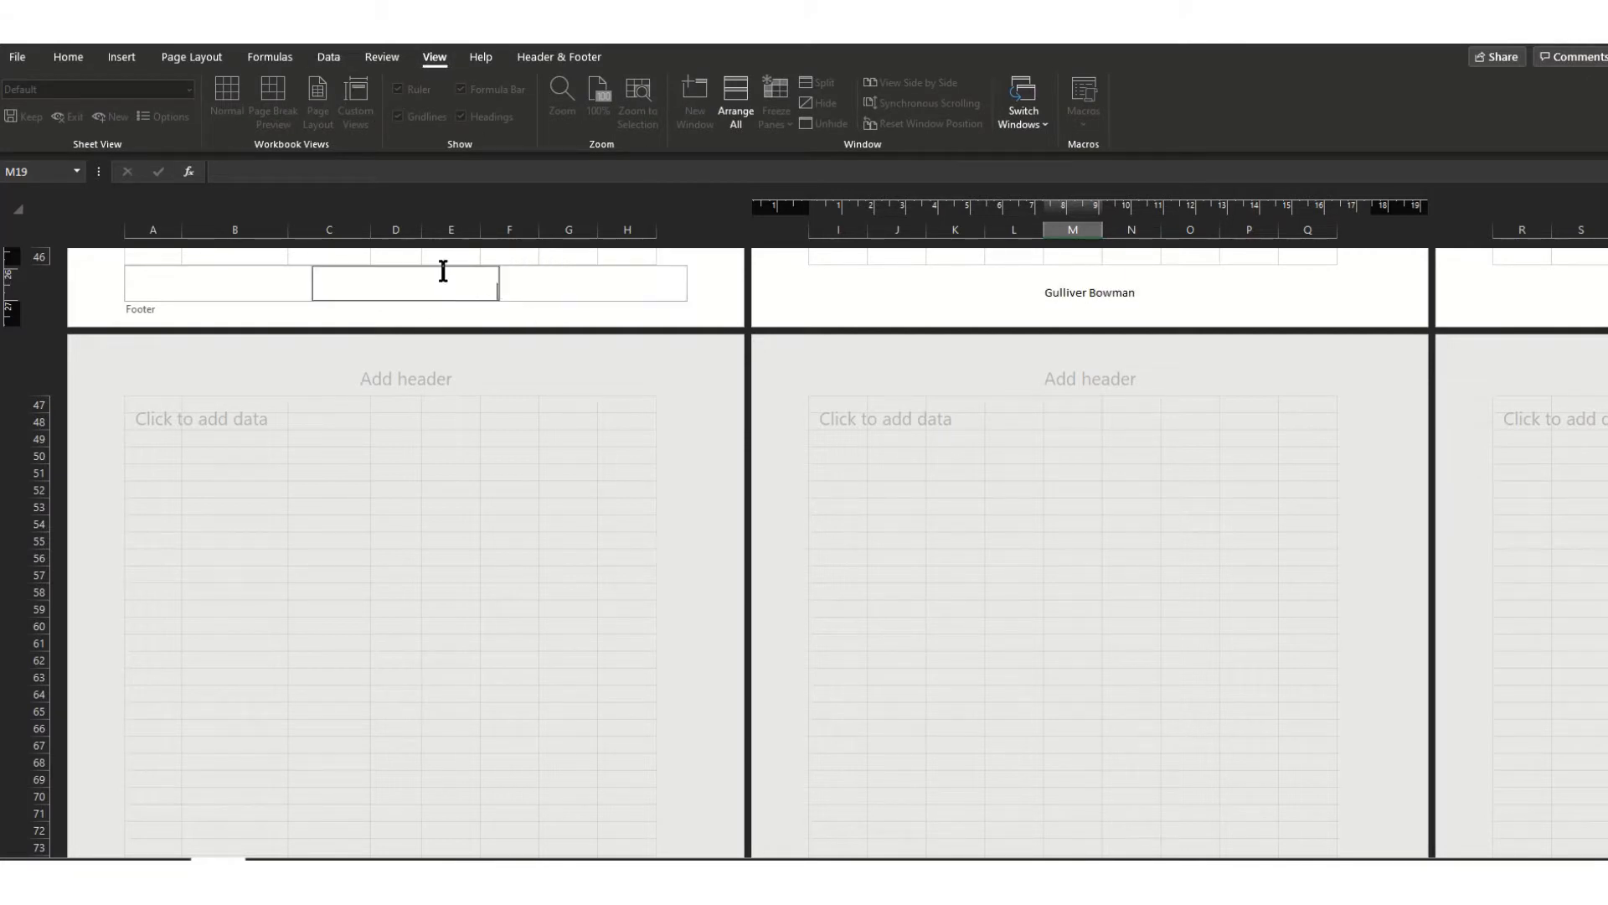
click(515, 375)
click(498, 472)
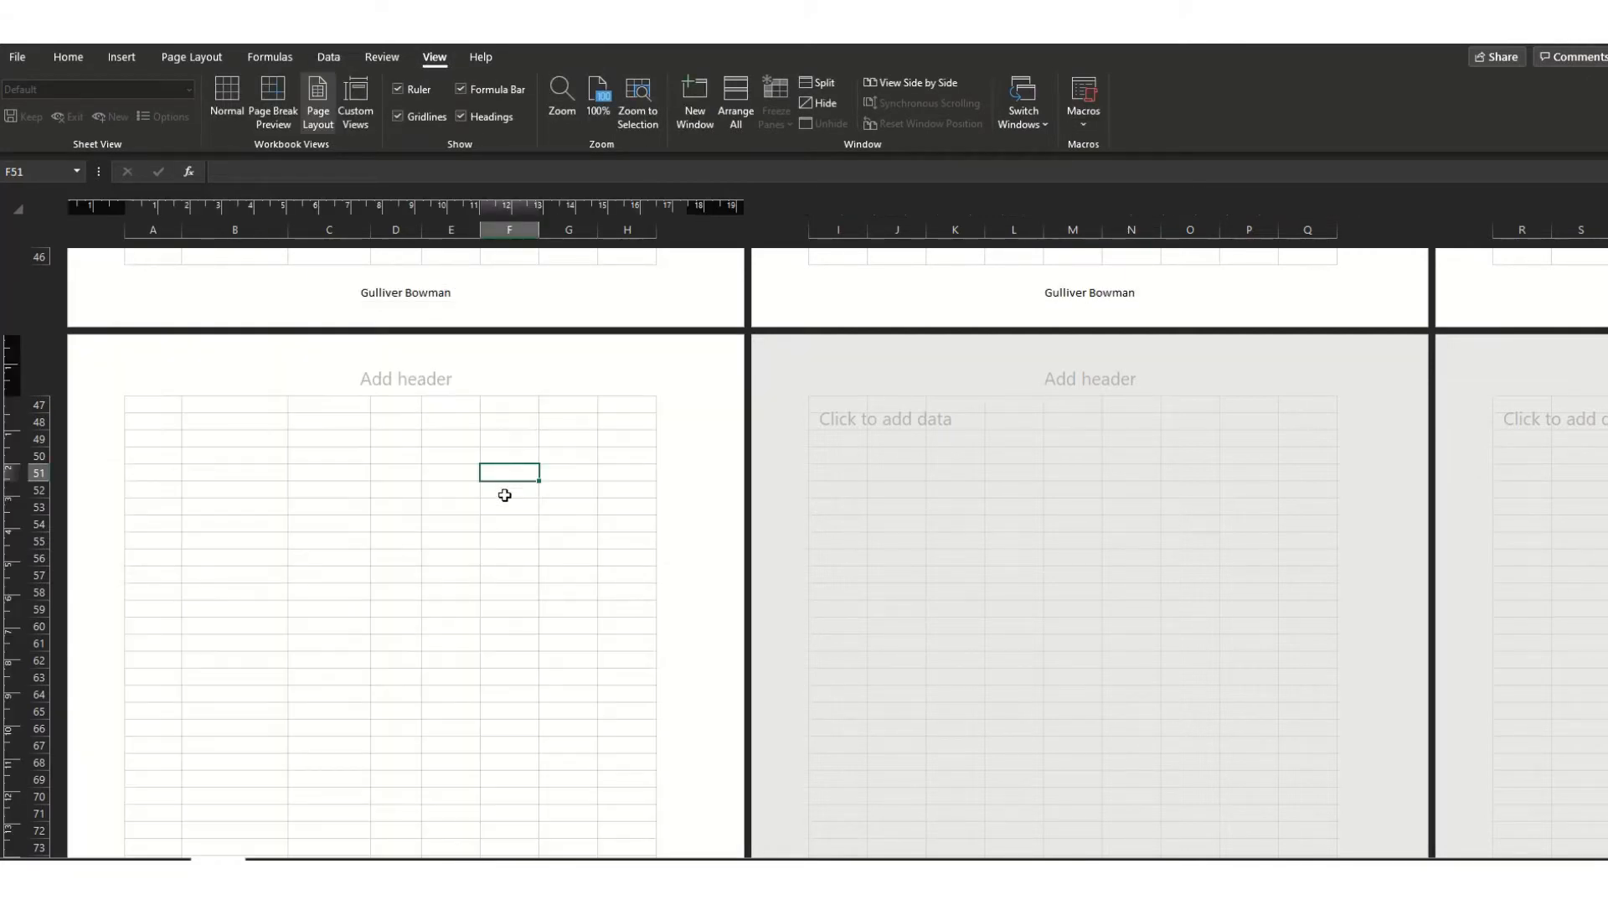
click(226, 117)
scroll(469, 469, up, 15)
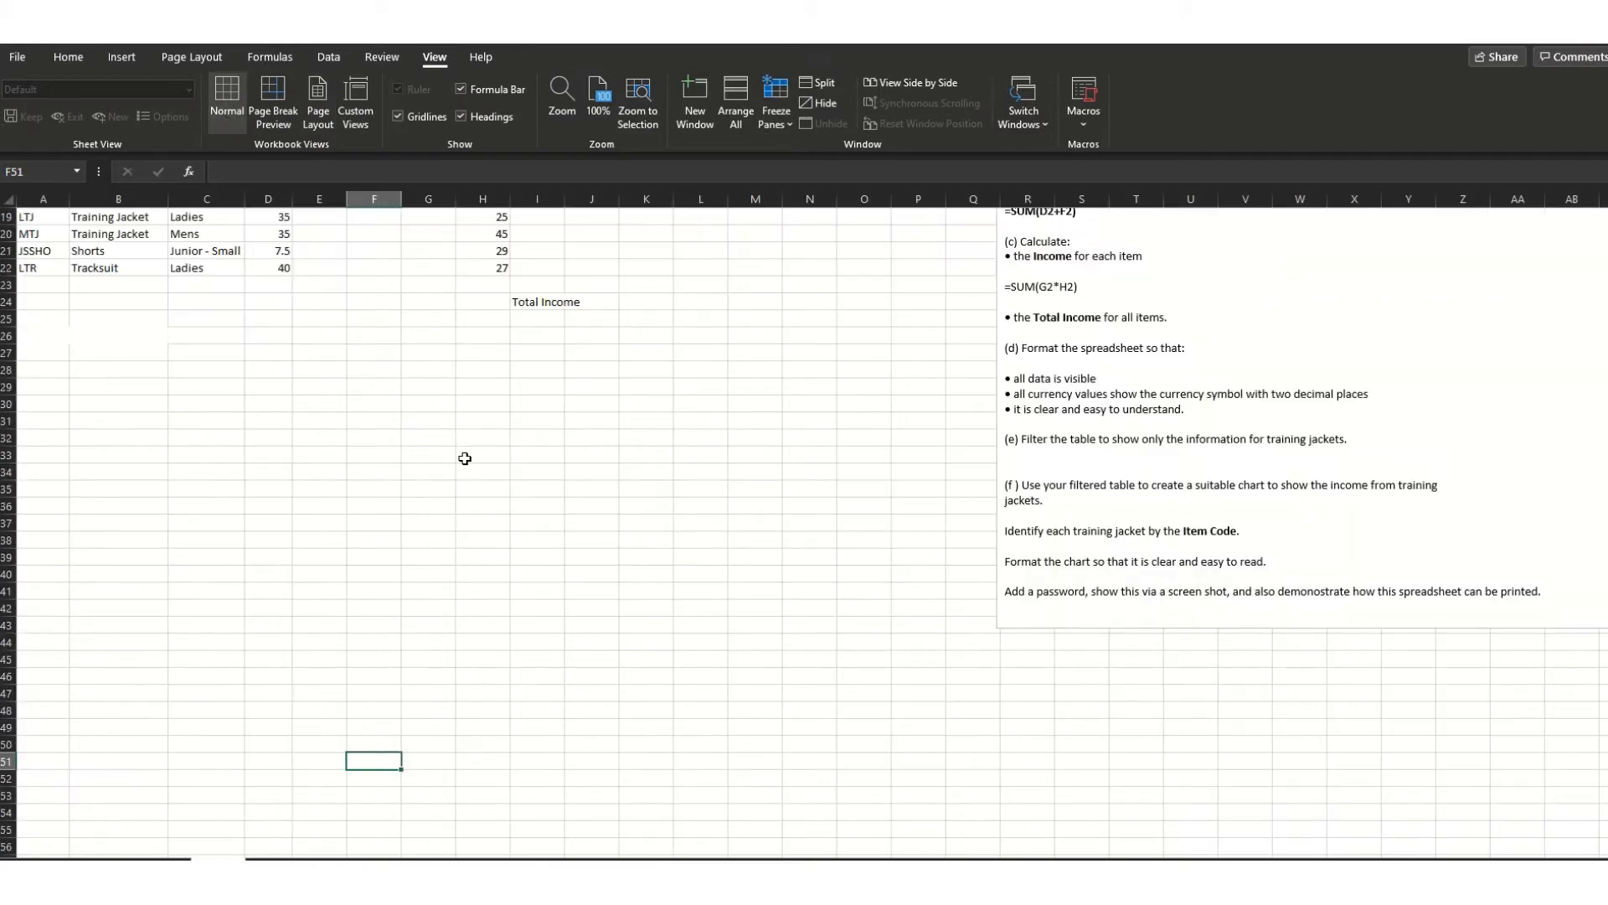
scroll(454, 510, down, 3)
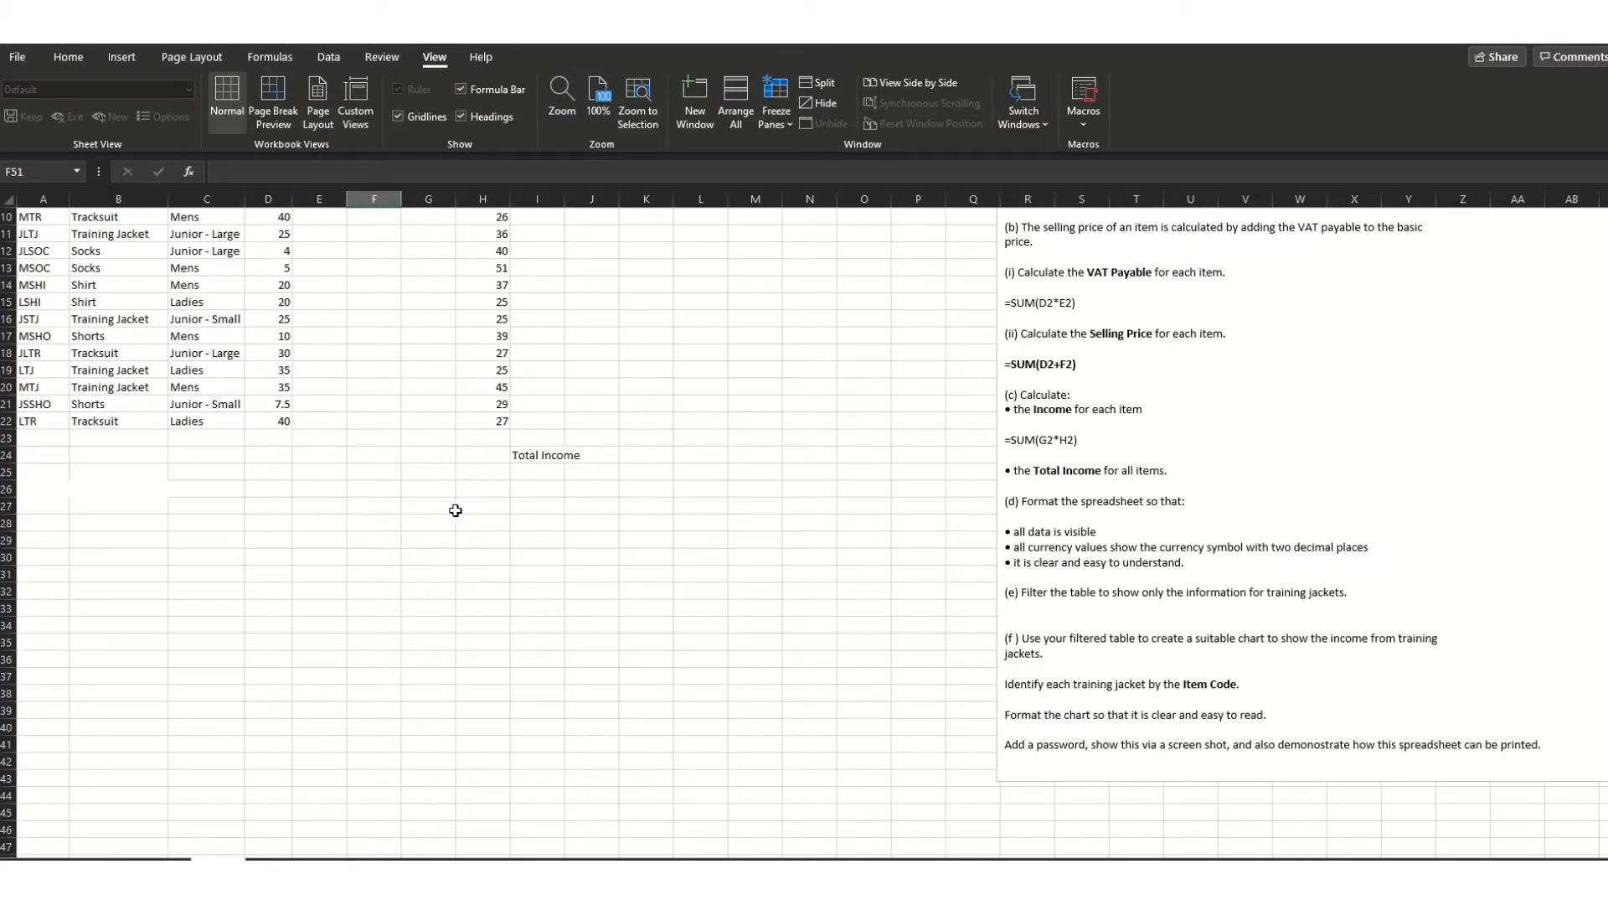
scroll(455, 510, up, 3)
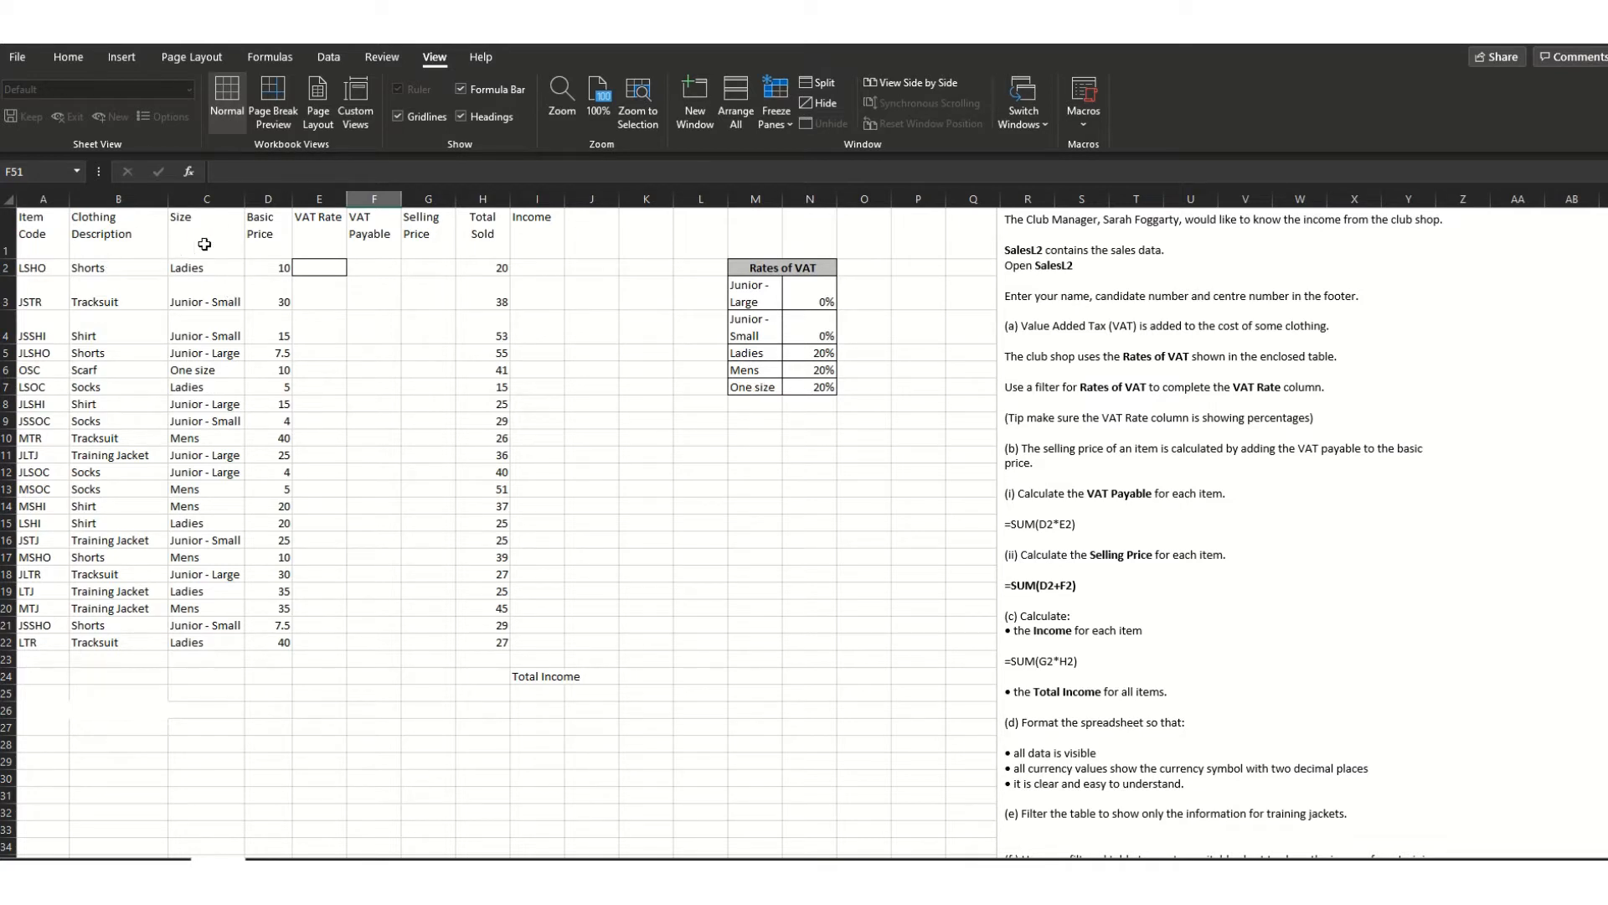
- Select the Size column C1:C22 and apply a Filter to it from Sort & Filter
click(67, 57)
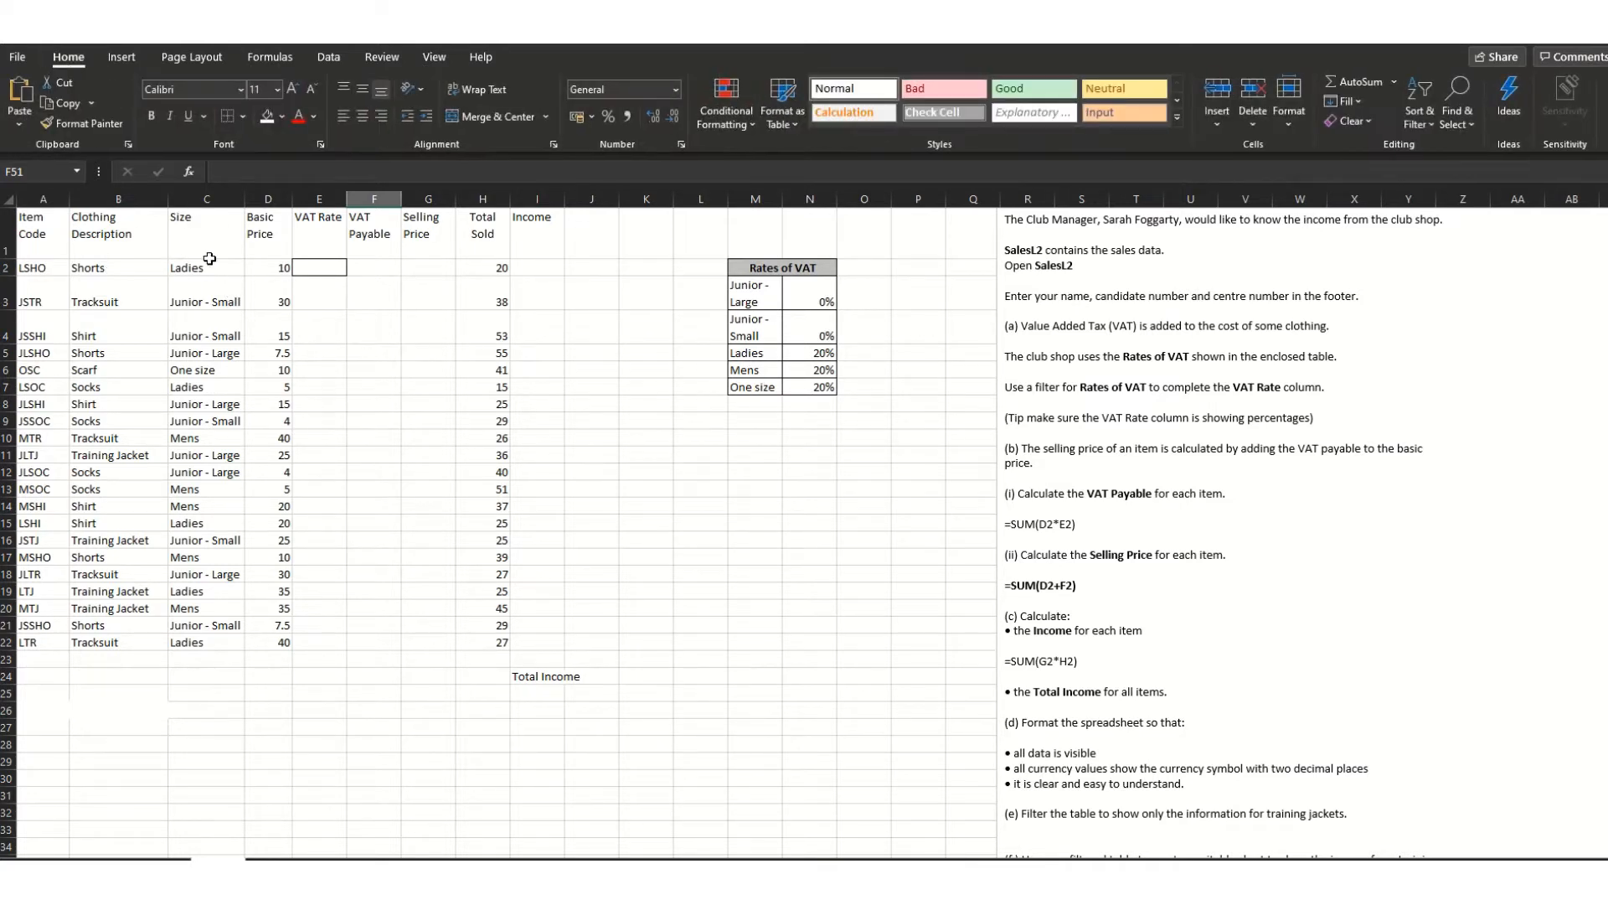
drag(211, 268, 226, 649)
drag(208, 226, 214, 642)
click(1434, 124)
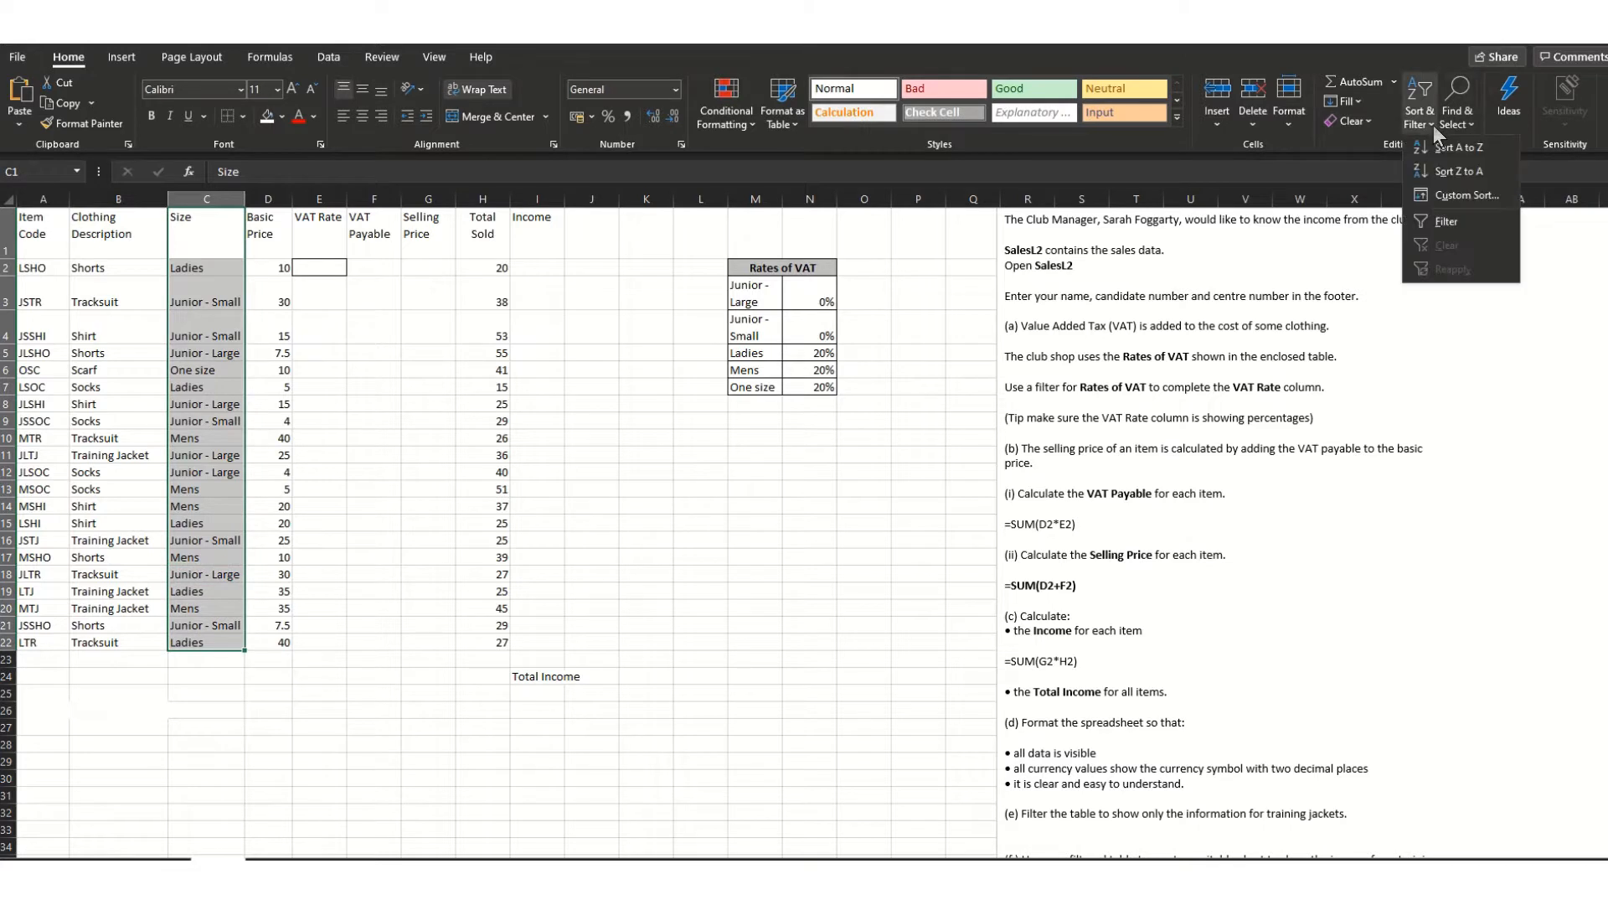
click(1445, 221)
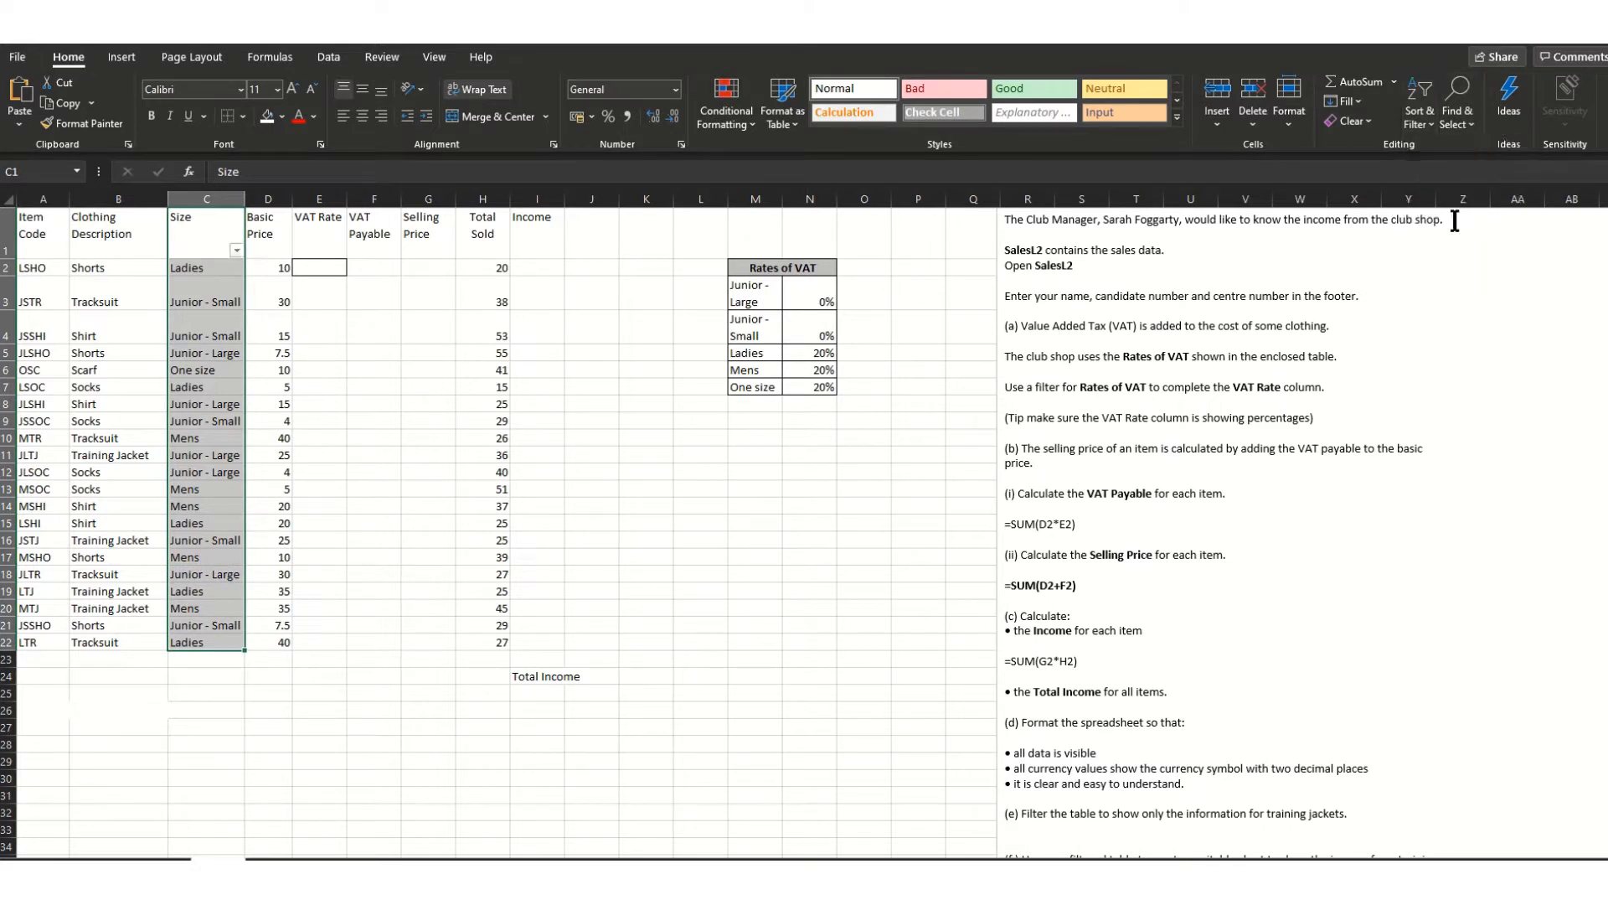
click(238, 254)
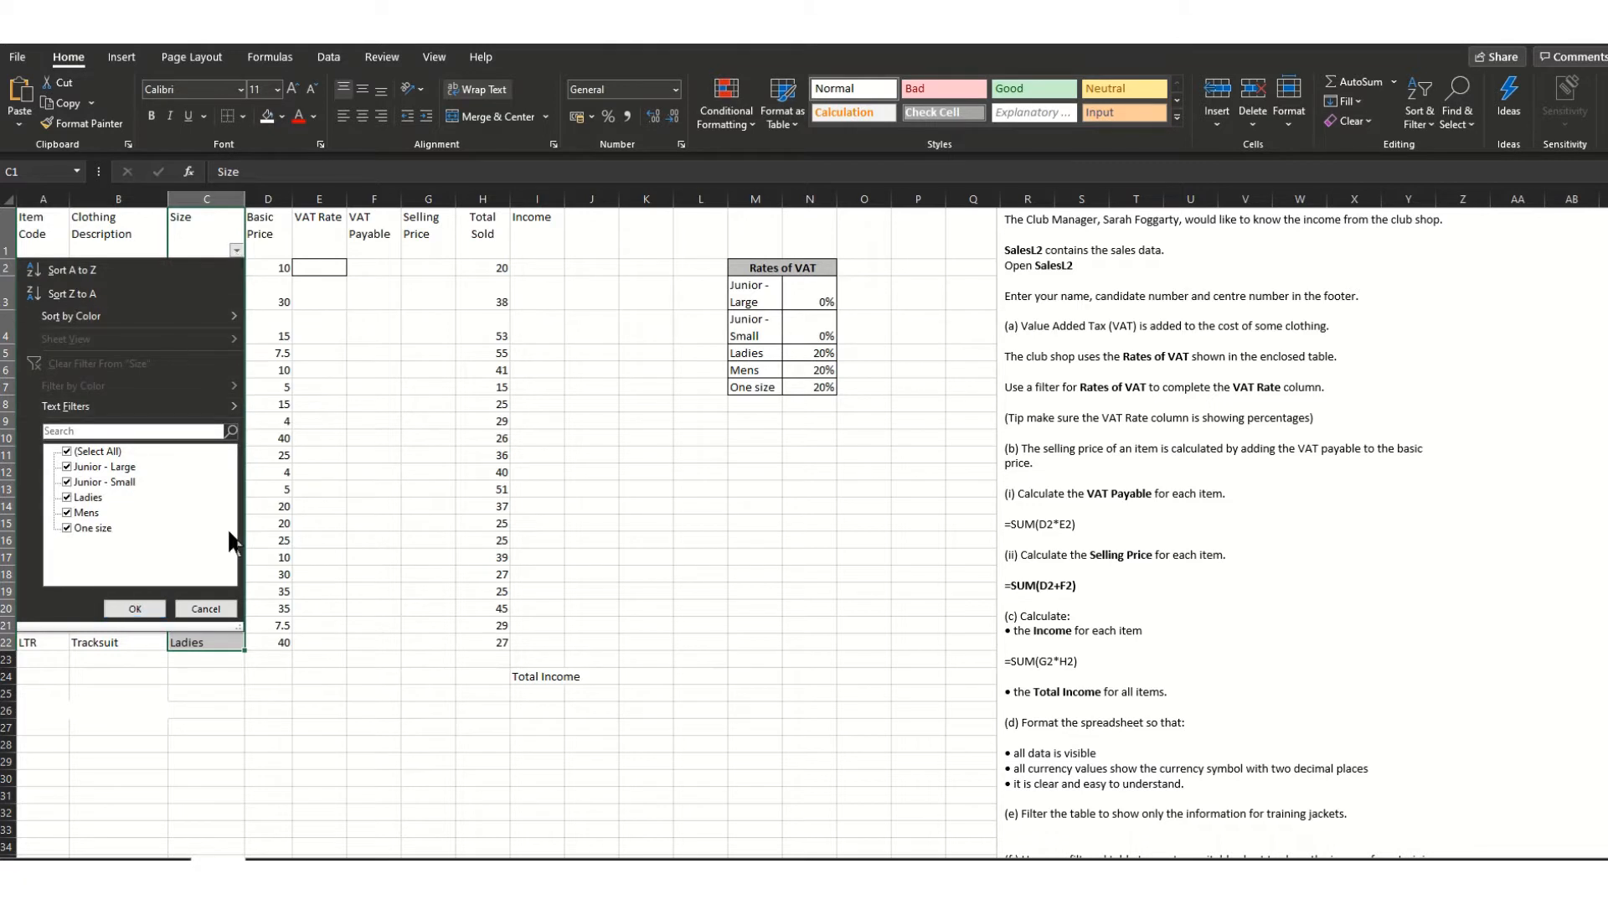
click(435, 527)
- Select the VAT Rate cells E2:E22 to check they use Percentage format
click(328, 269)
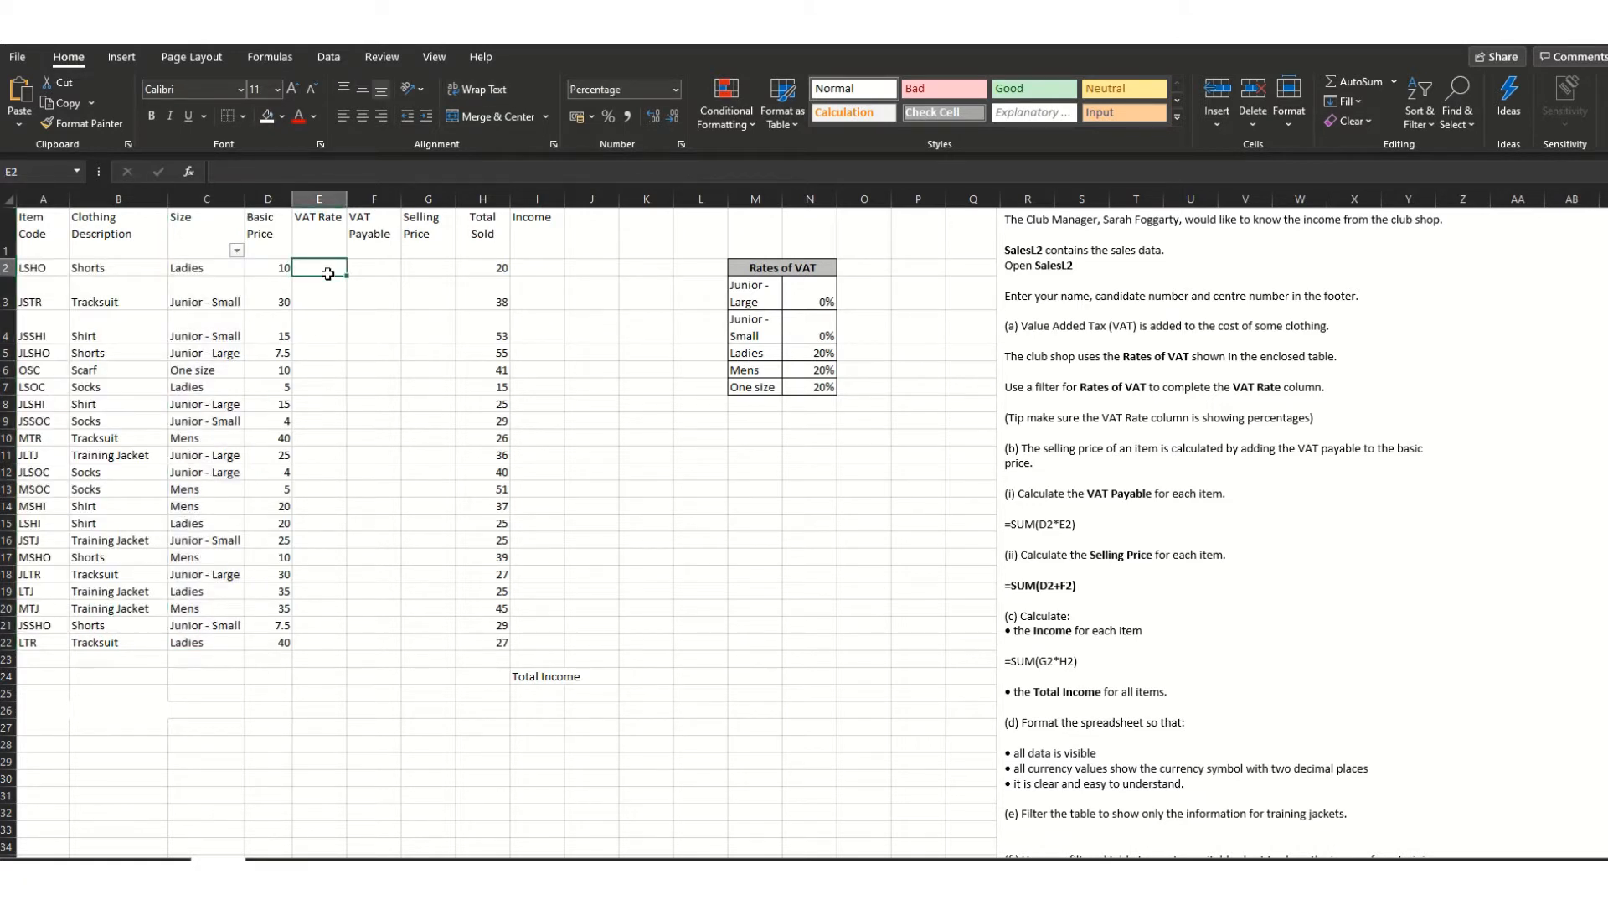
drag(327, 274, 331, 645)
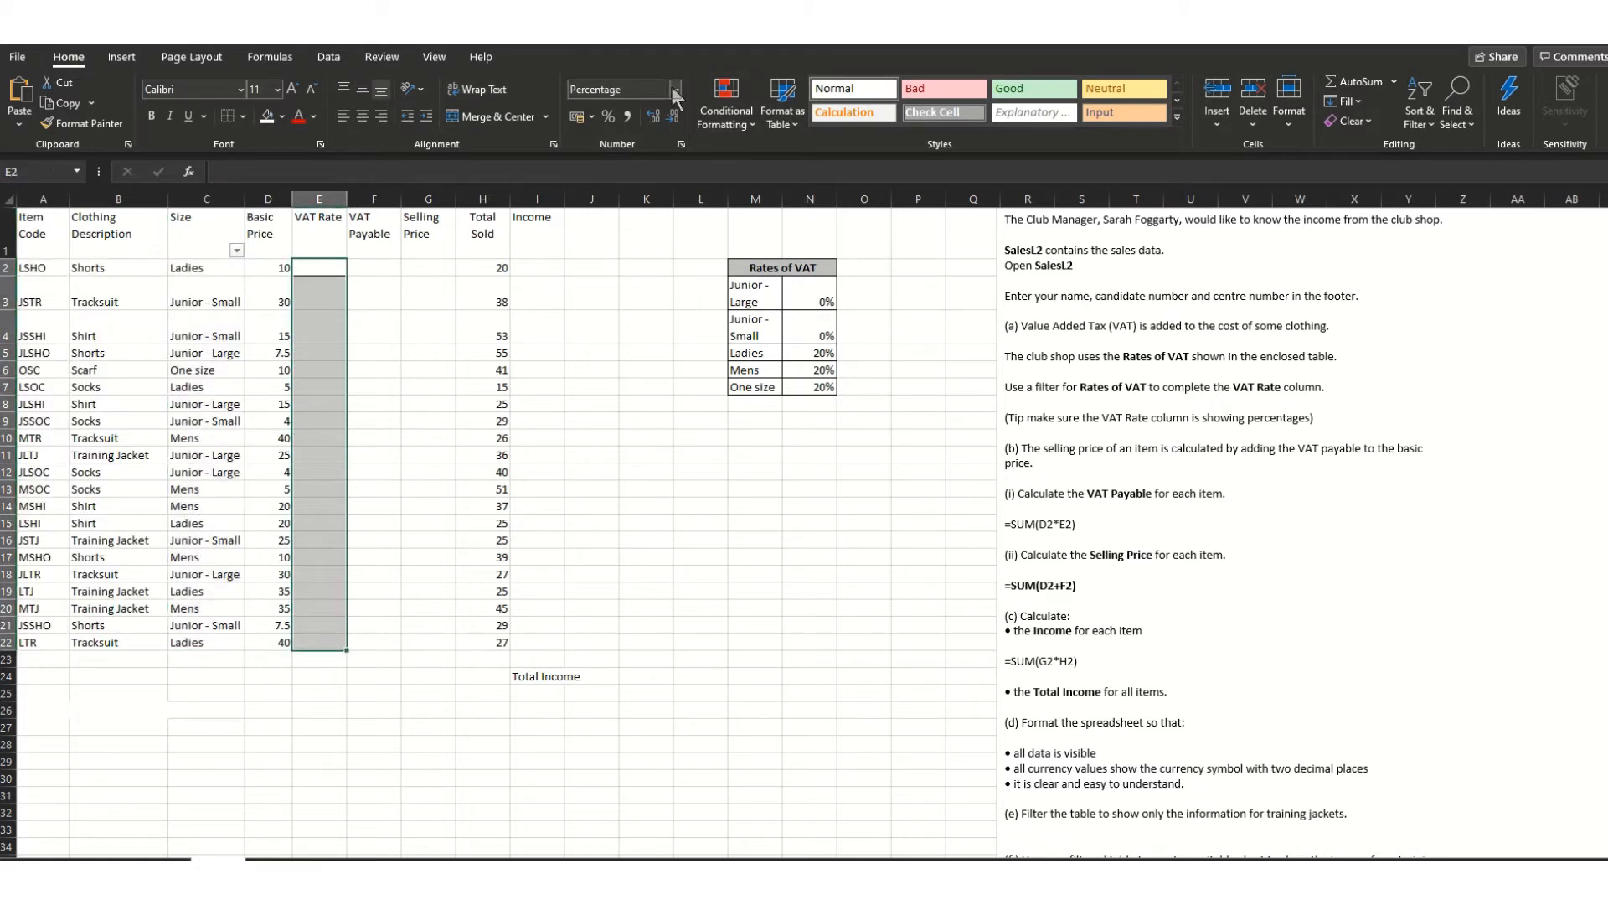
click(588, 457)
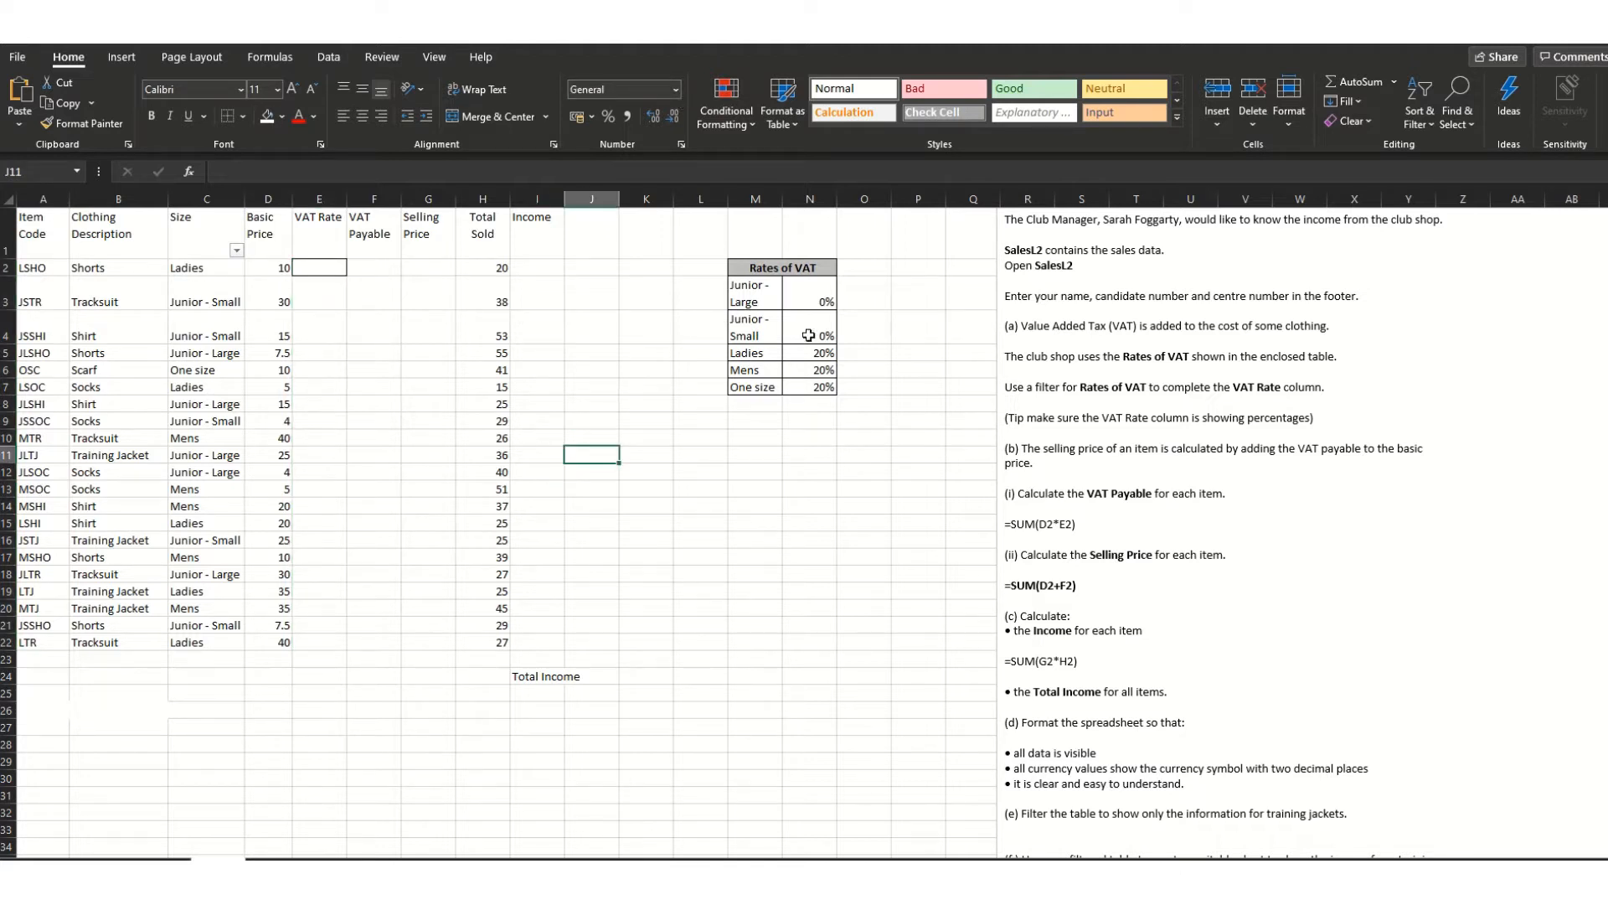
drag(335, 267, 366, 643)
click(427, 555)
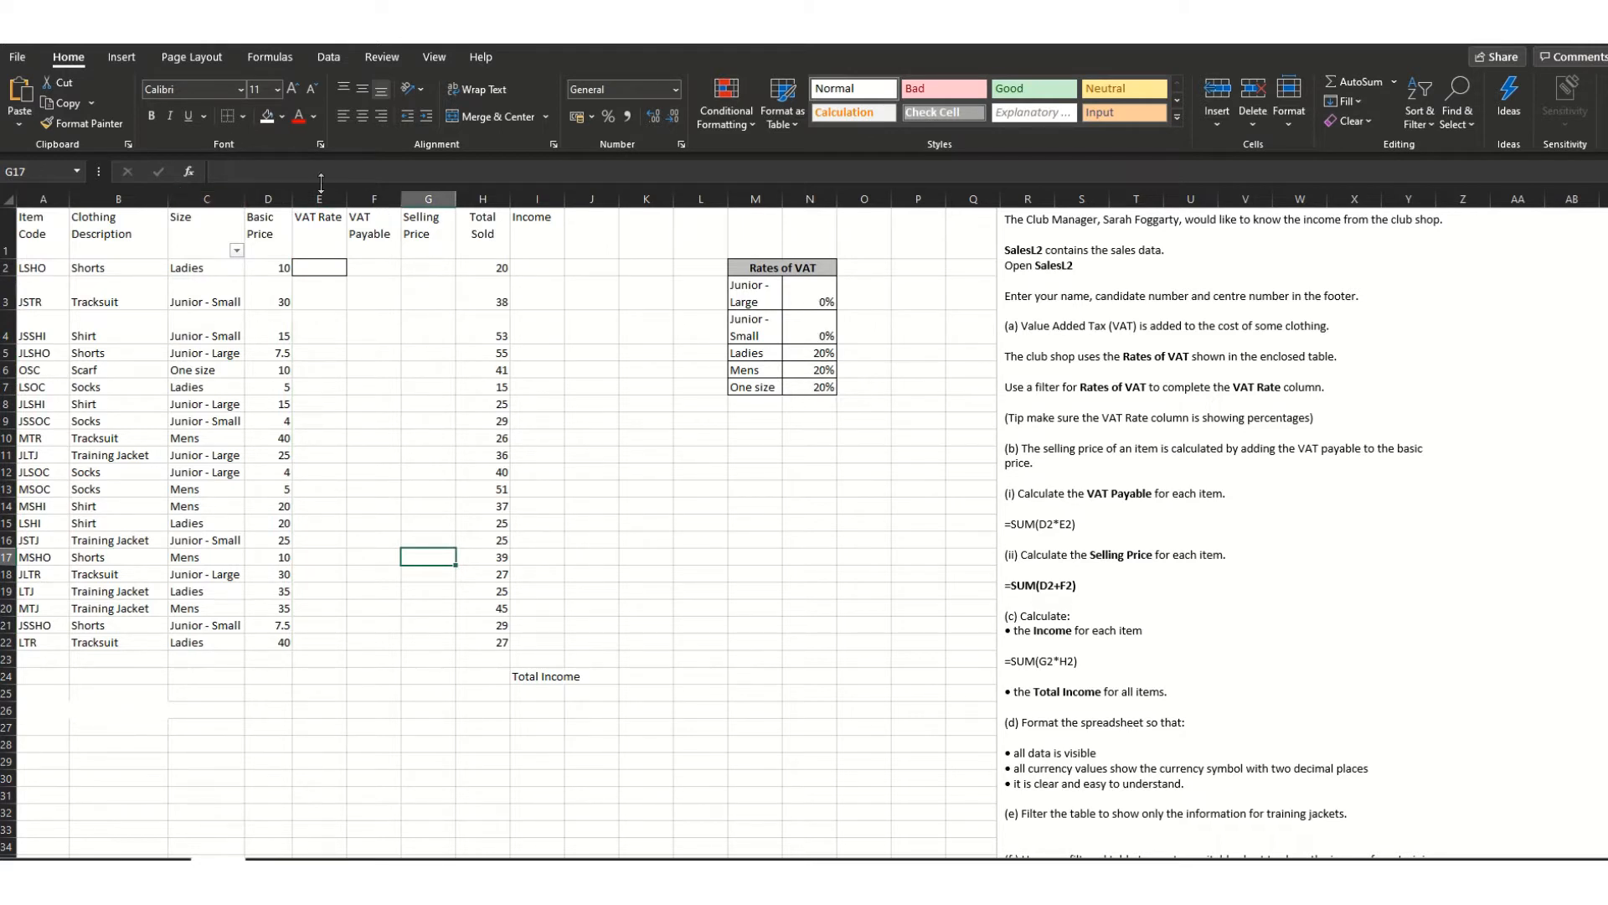
- Filter the Size column to show only Junior - Large rows
click(237, 250)
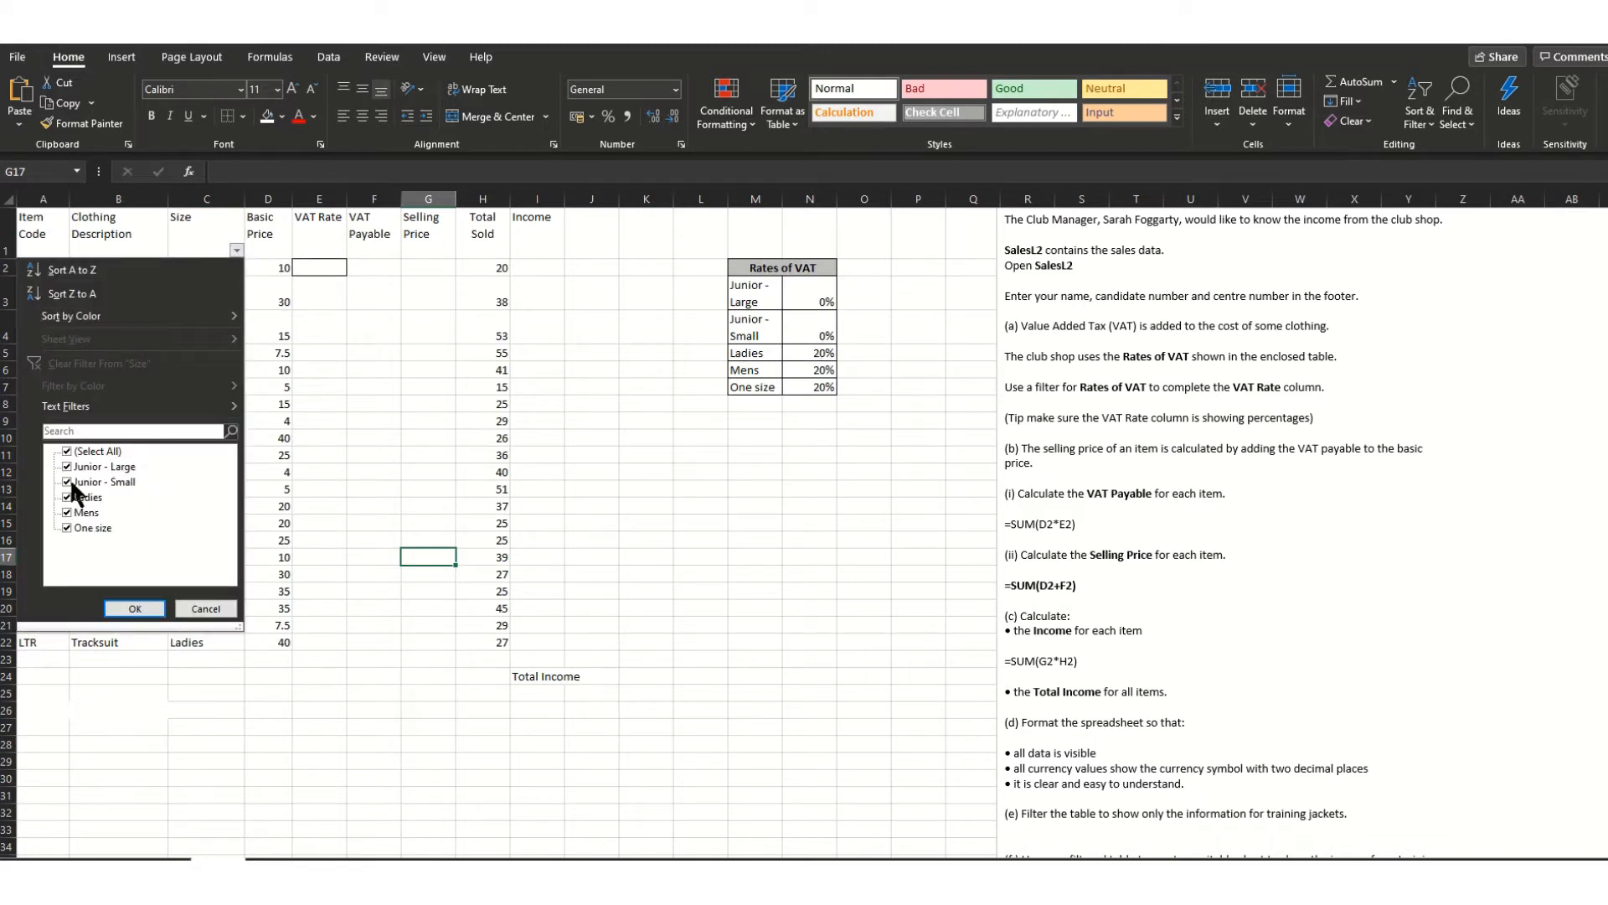
click(68, 452)
click(68, 465)
click(134, 609)
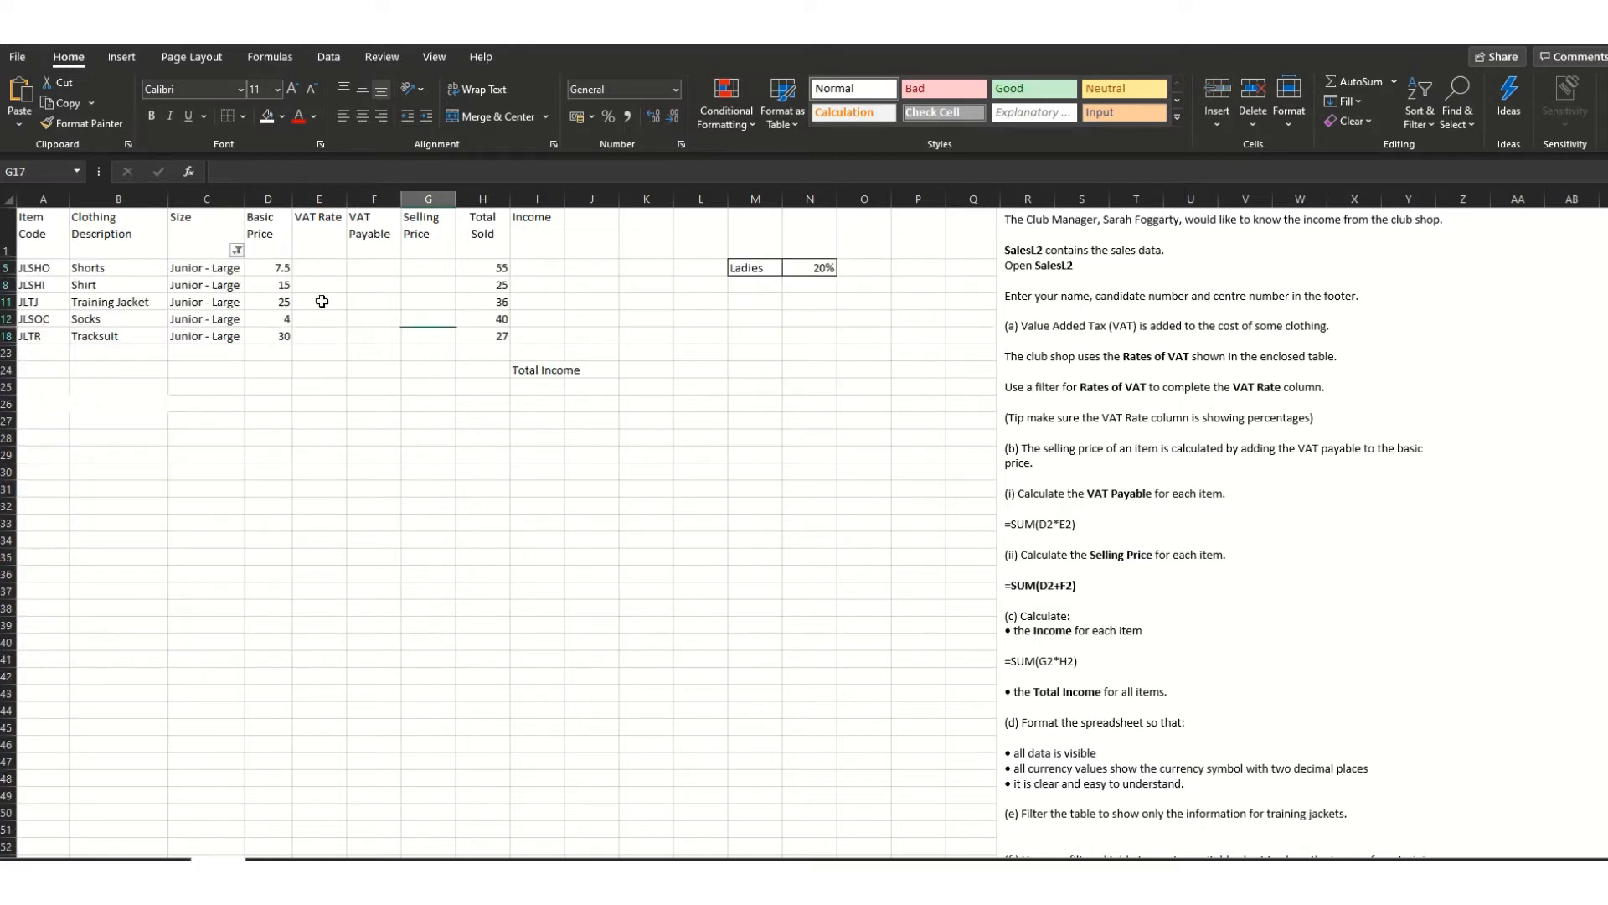
click(321, 268)
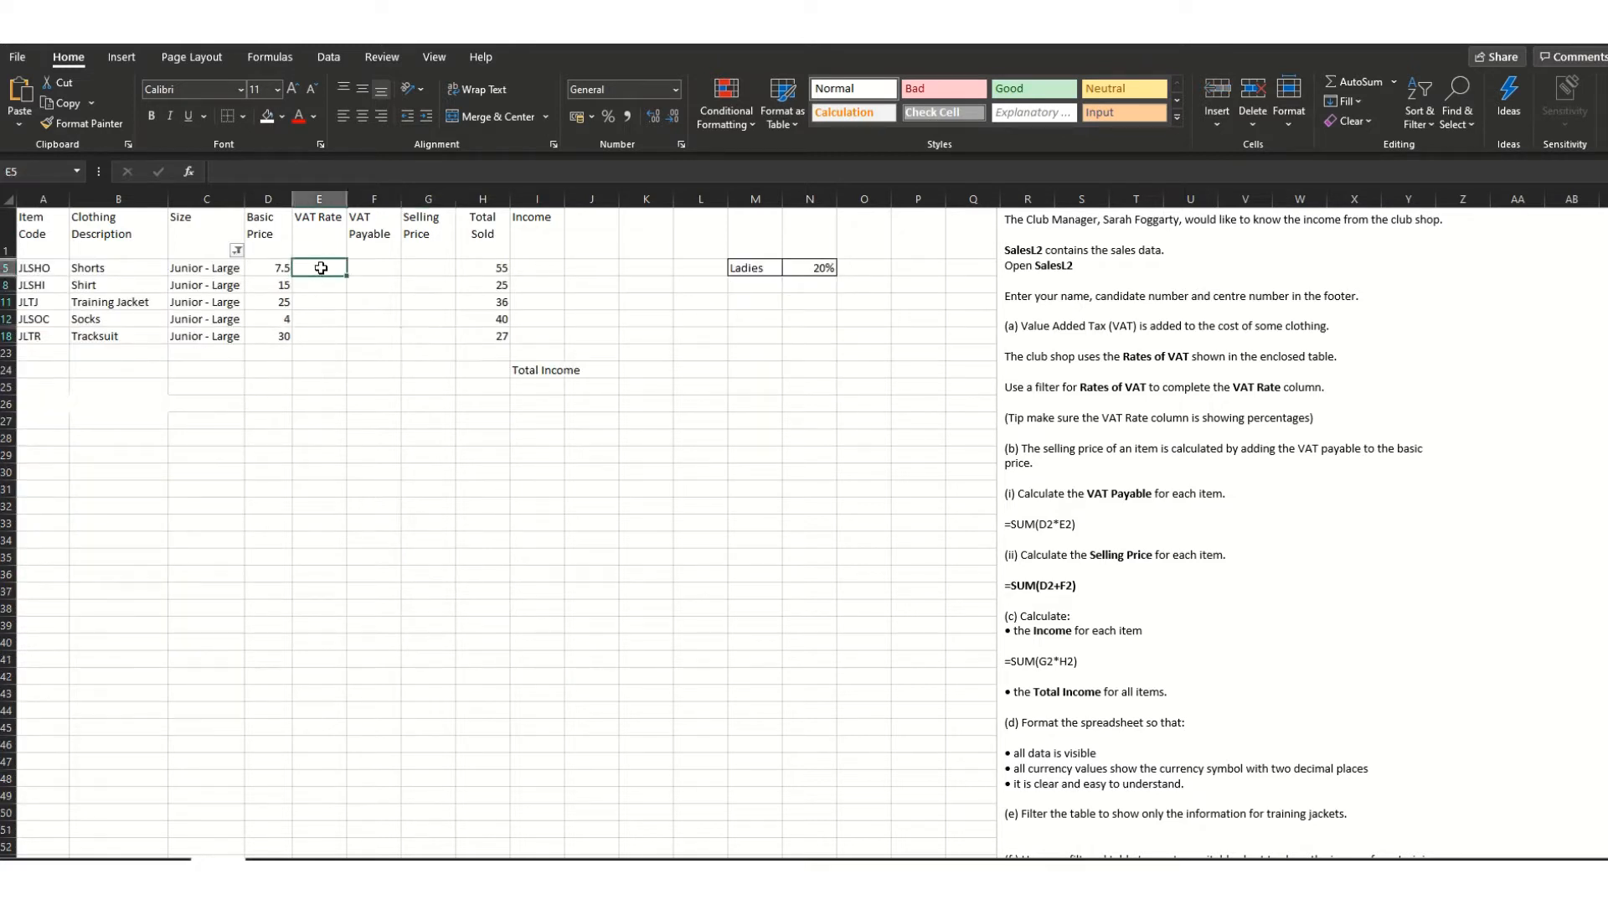
click(237, 250)
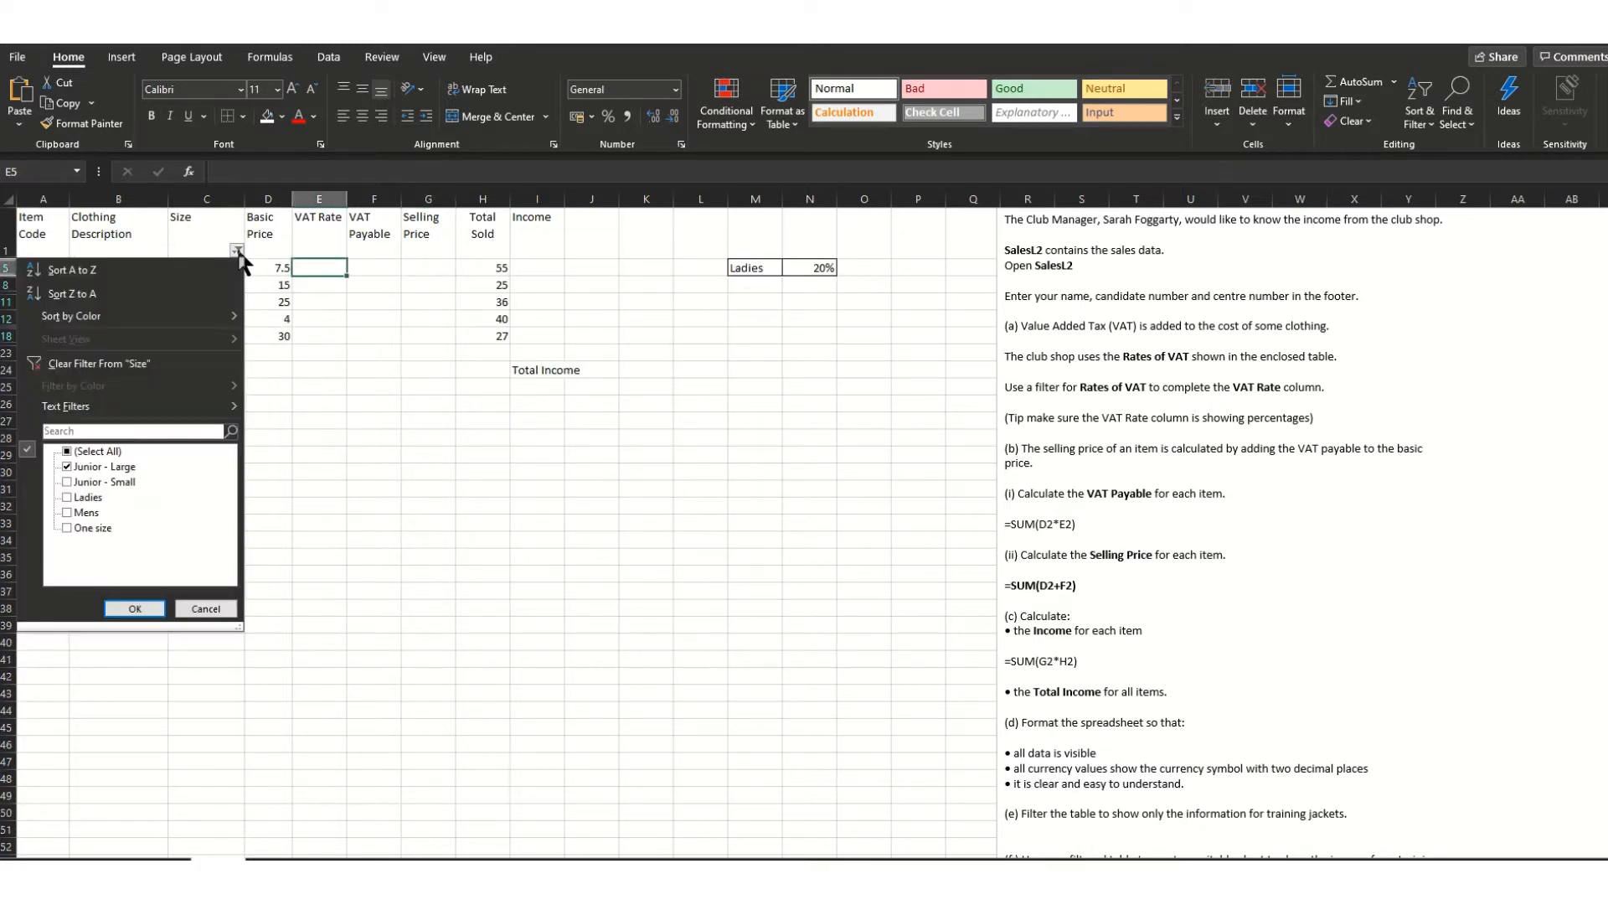
click(66, 452)
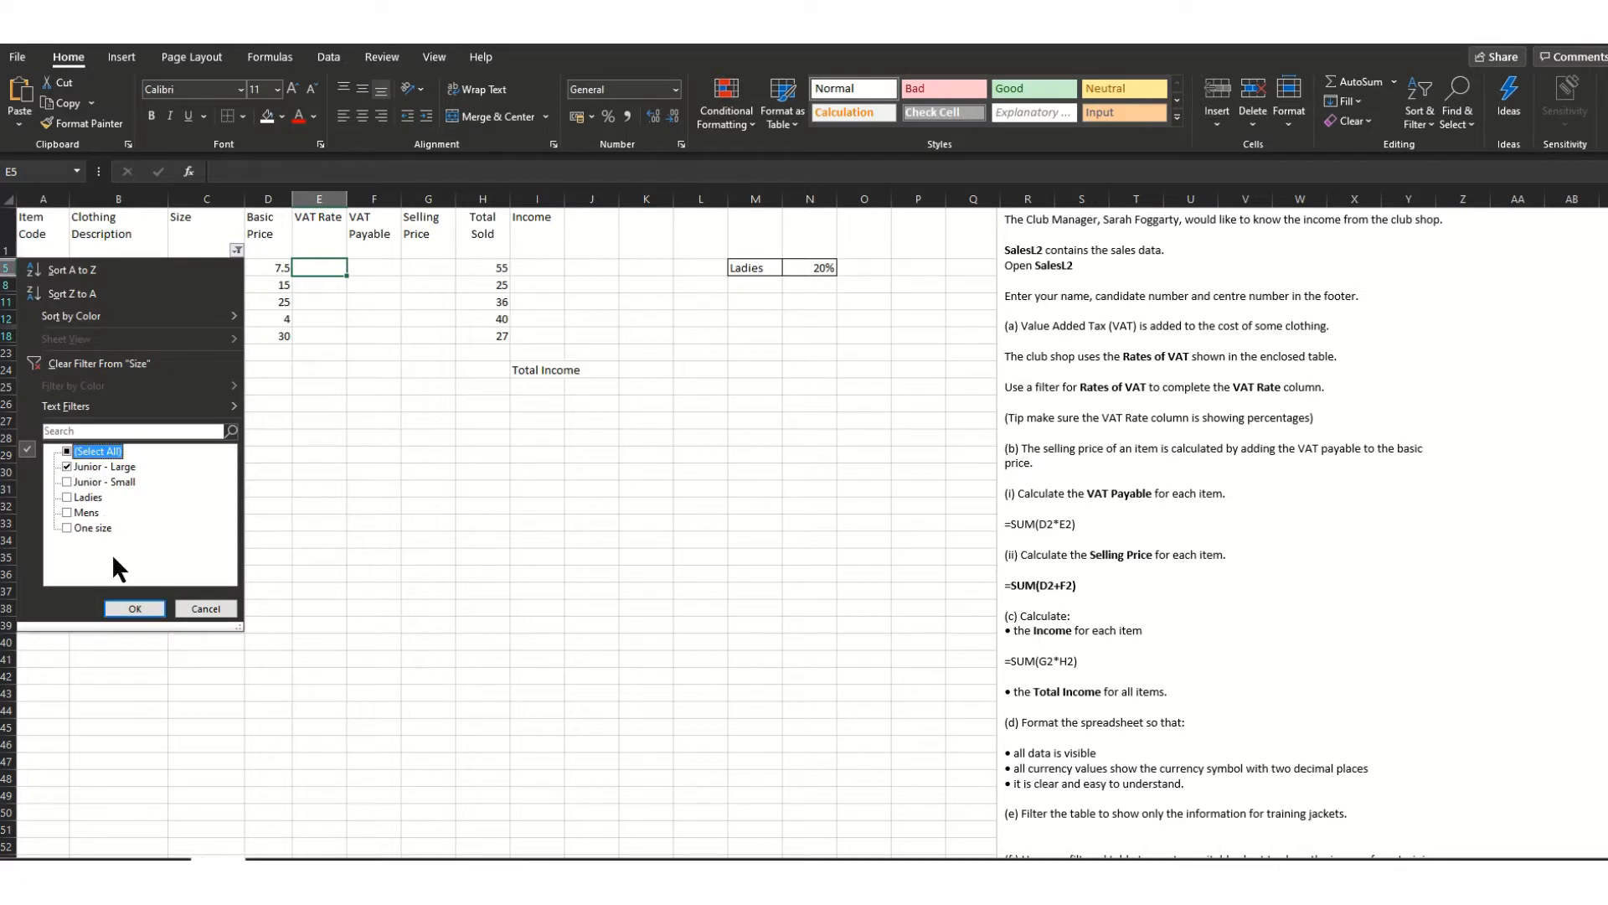
click(134, 610)
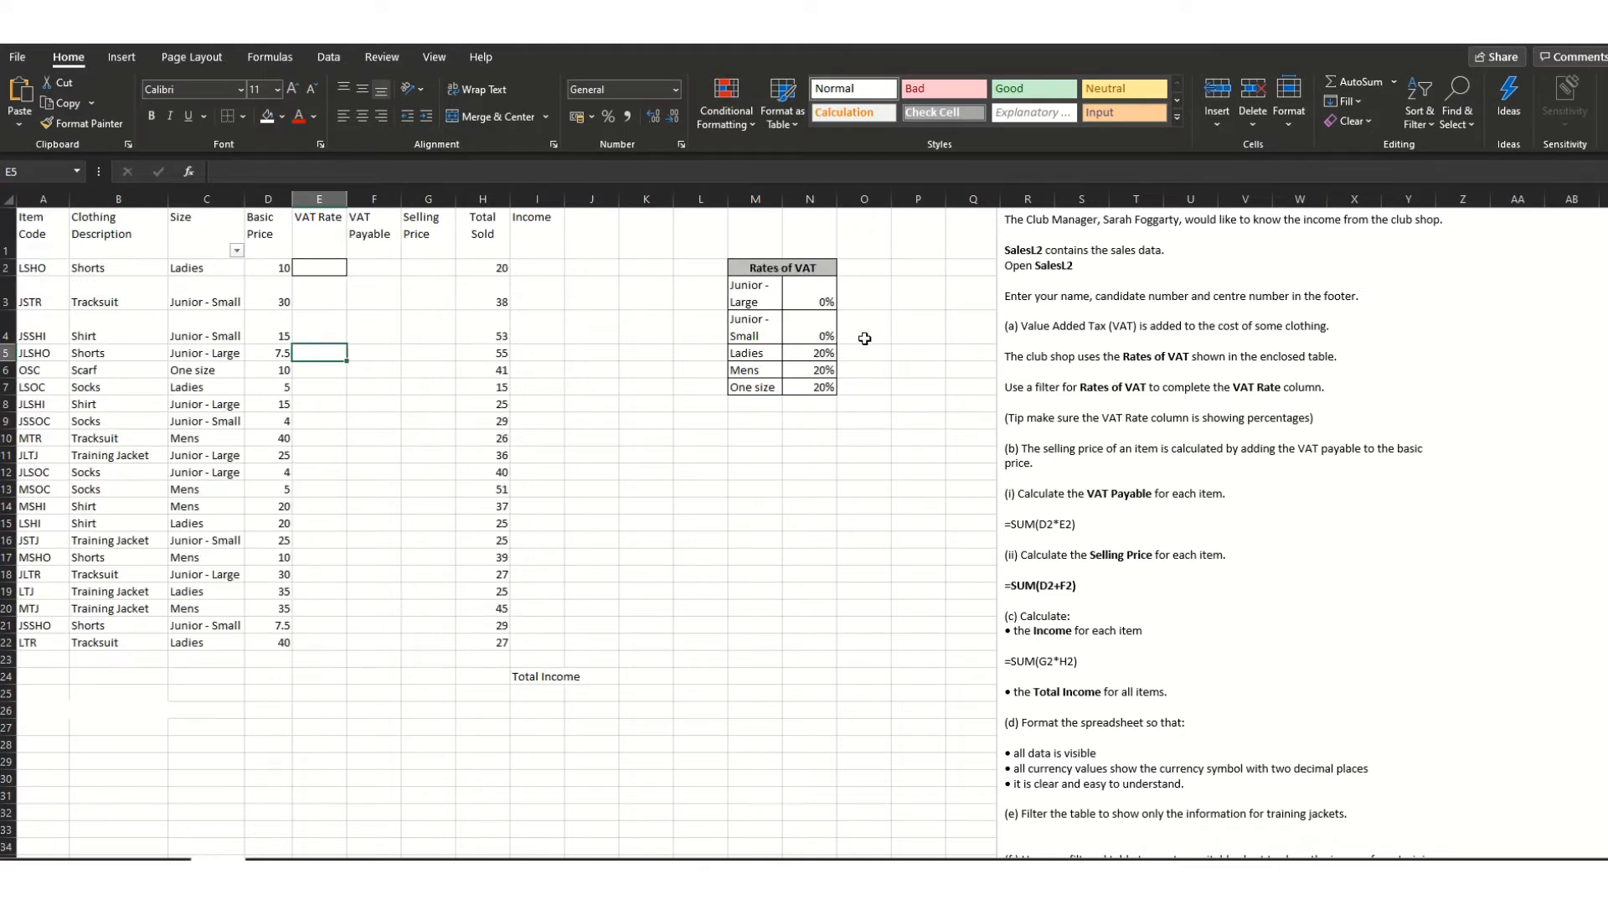
click(237, 251)
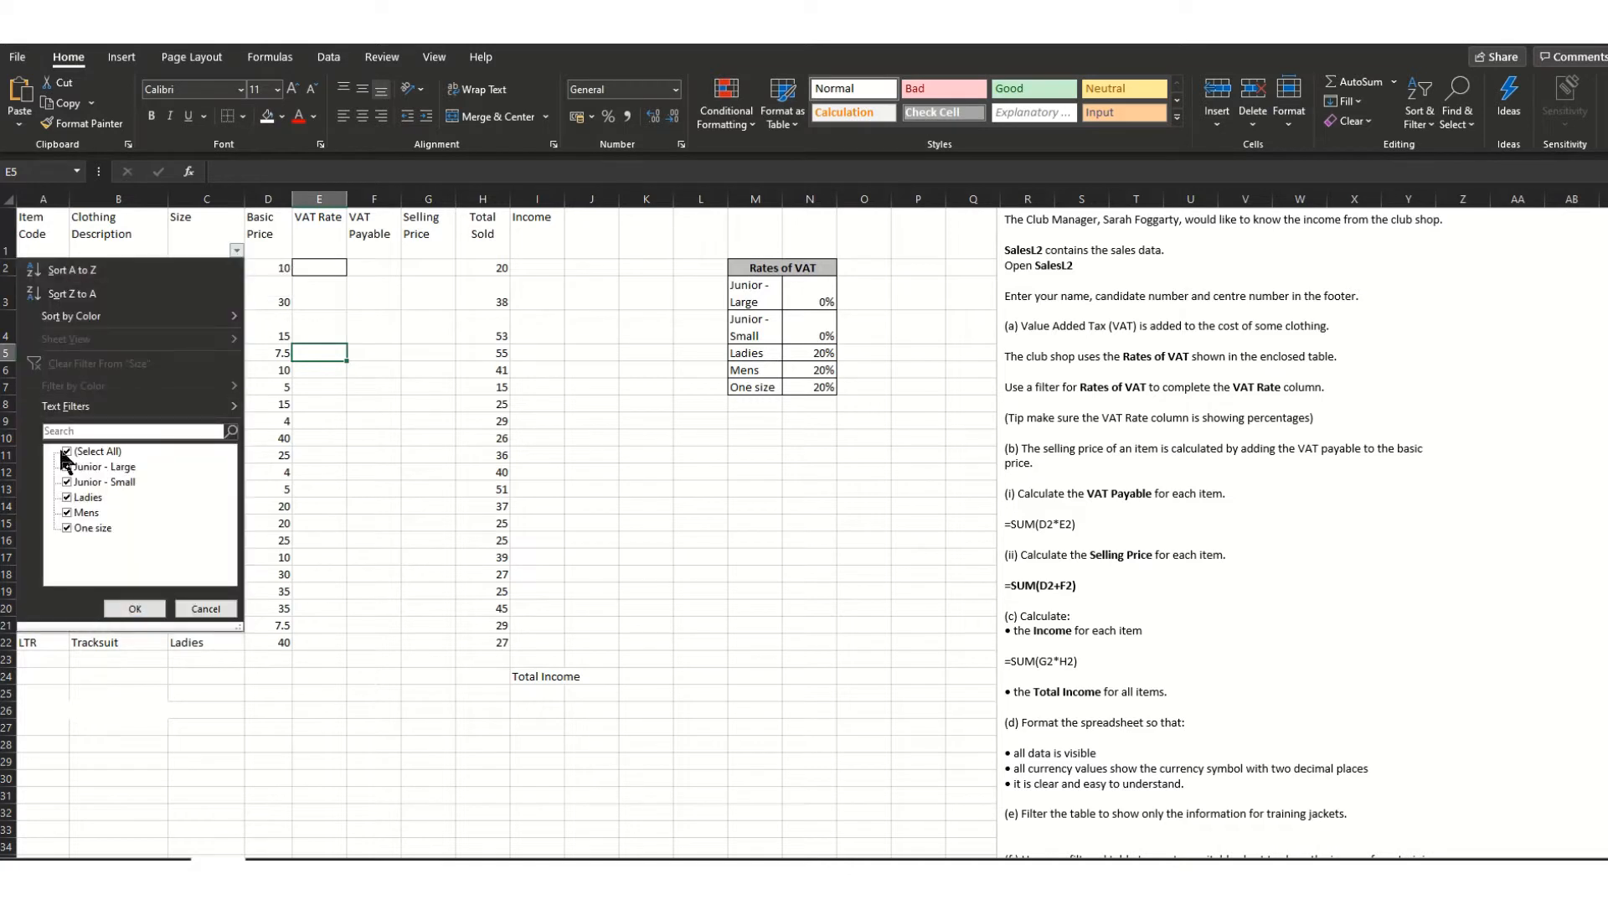
click(68, 468)
click(134, 609)
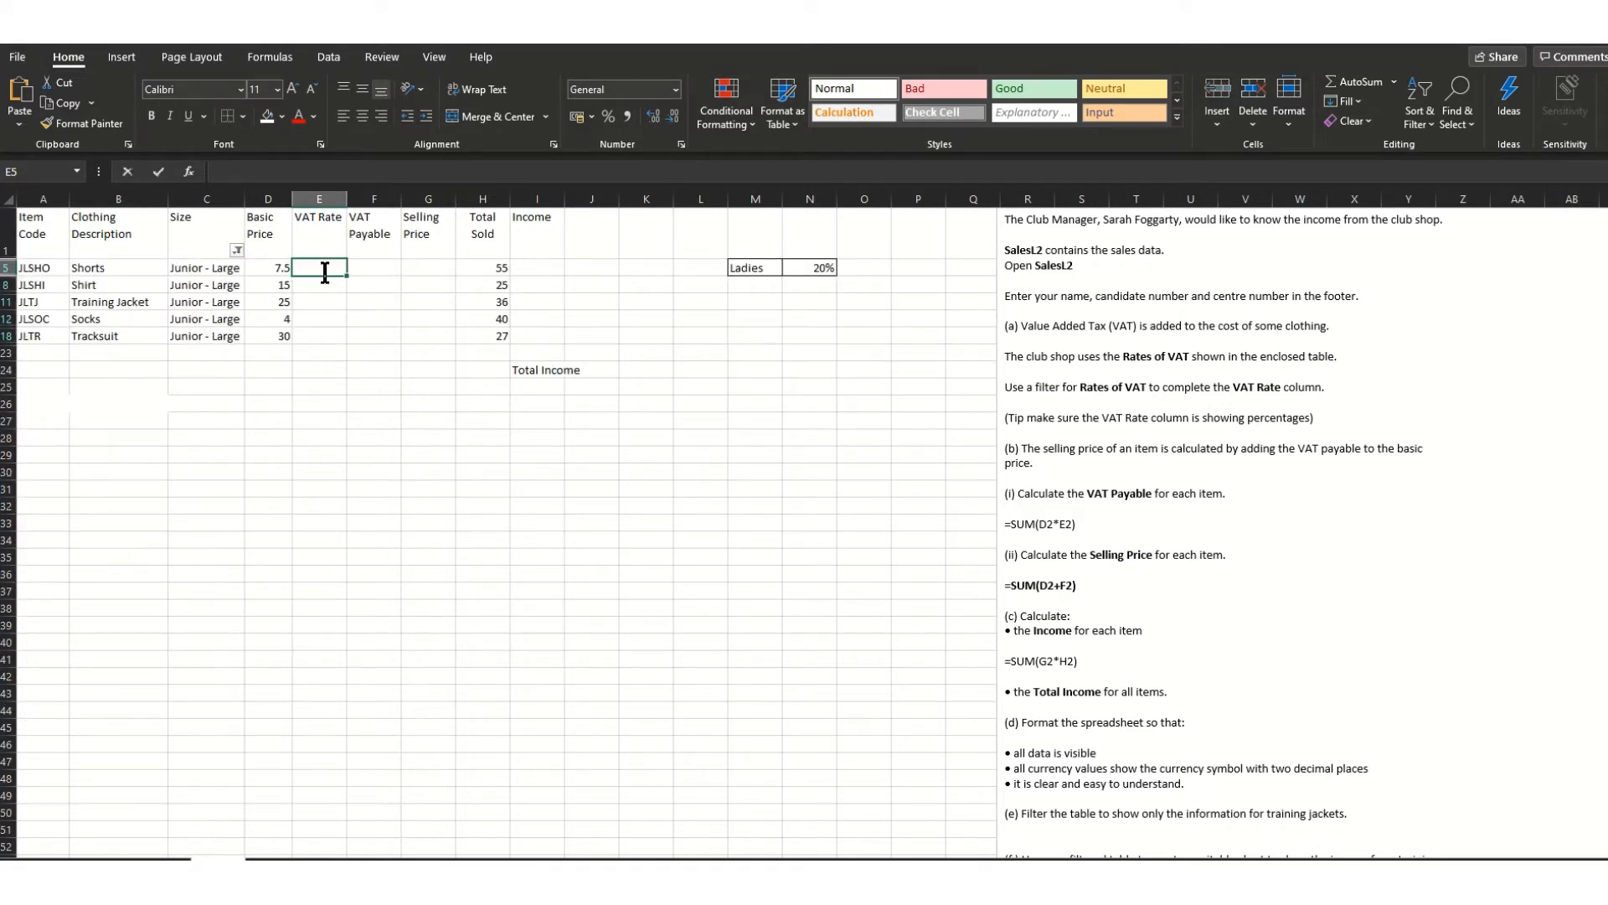
- Enter a VAT rate of 0 for each visible Junior - Large item, E5 through E18
text(0)
key(Return)
text(0)
key(Return)
text(0)
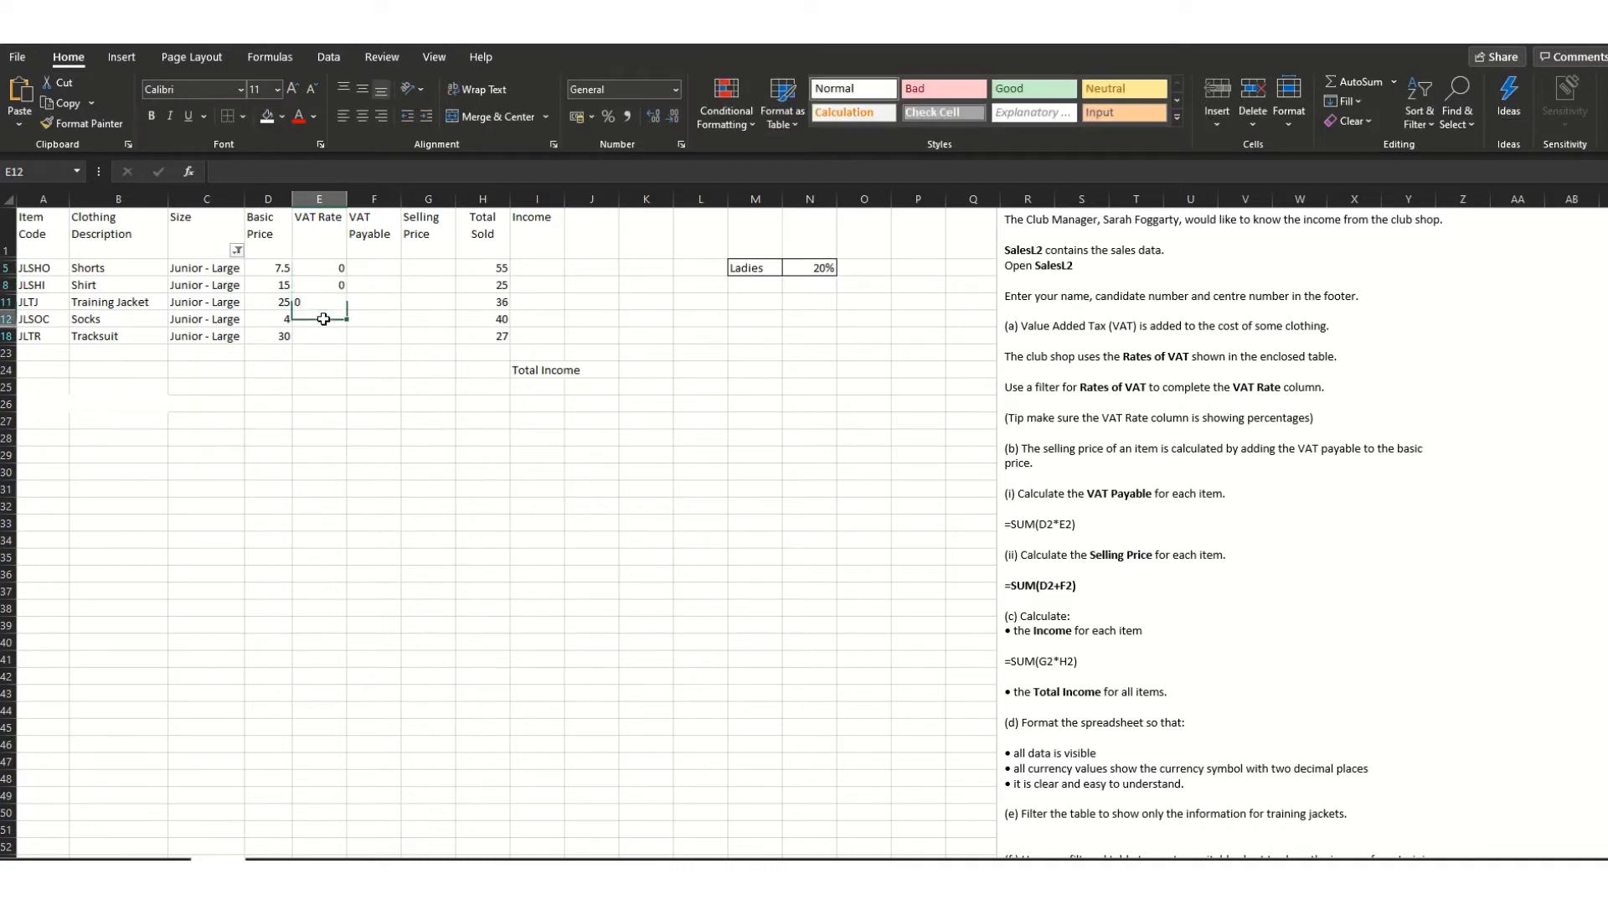
key(Return)
text(0)
key(Return)
text(0)
click(398, 338)
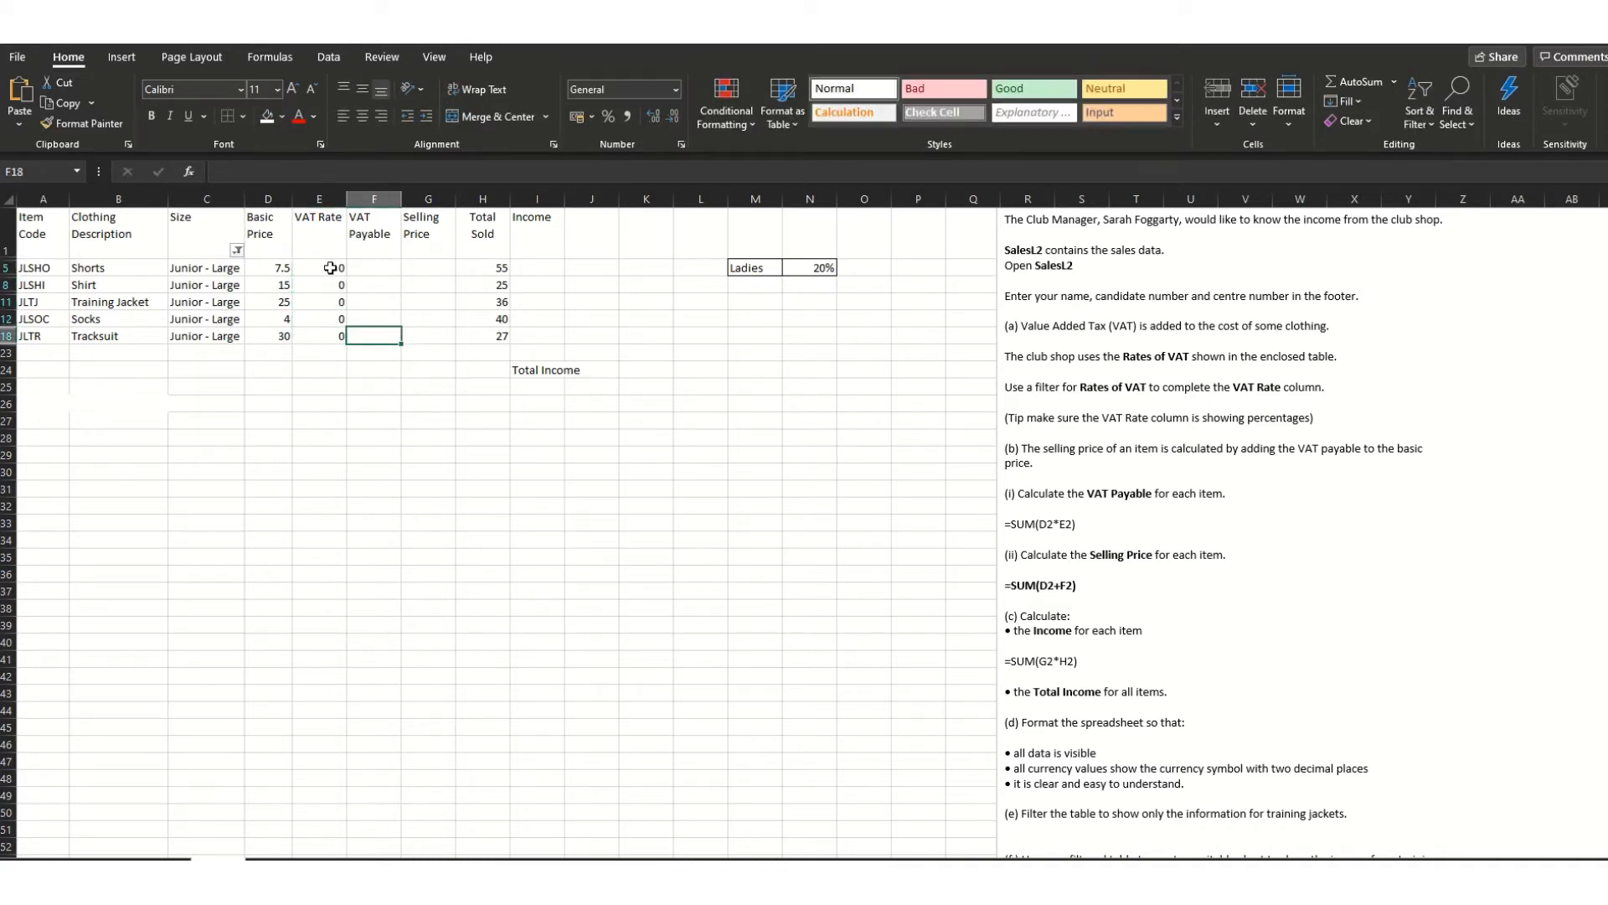
click(331, 268)
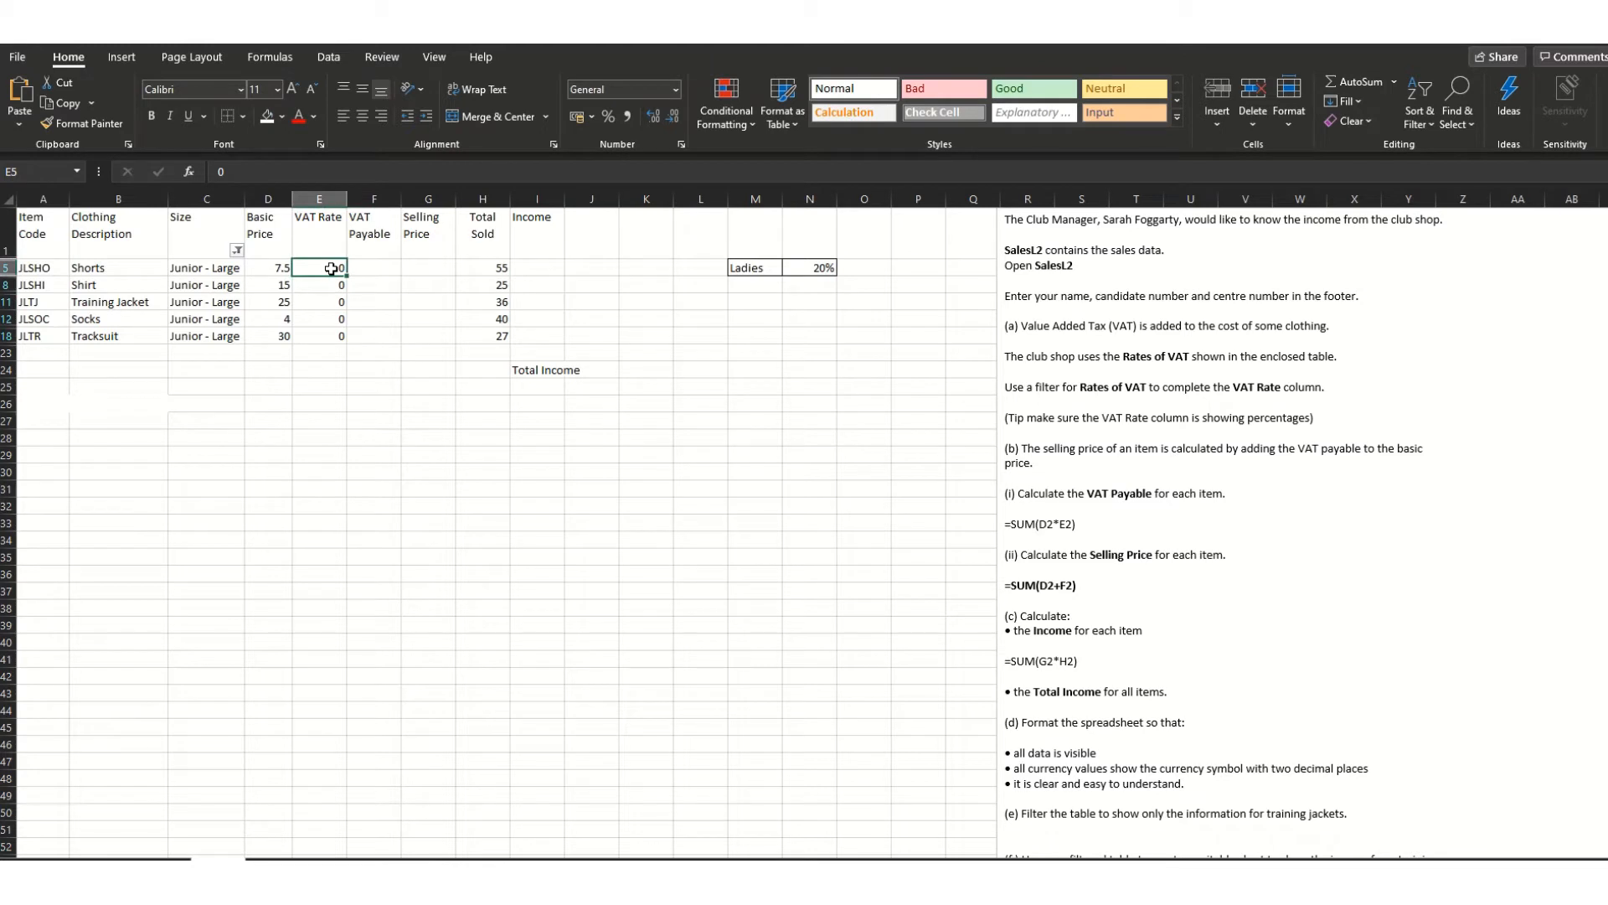
drag(330, 268, 330, 337)
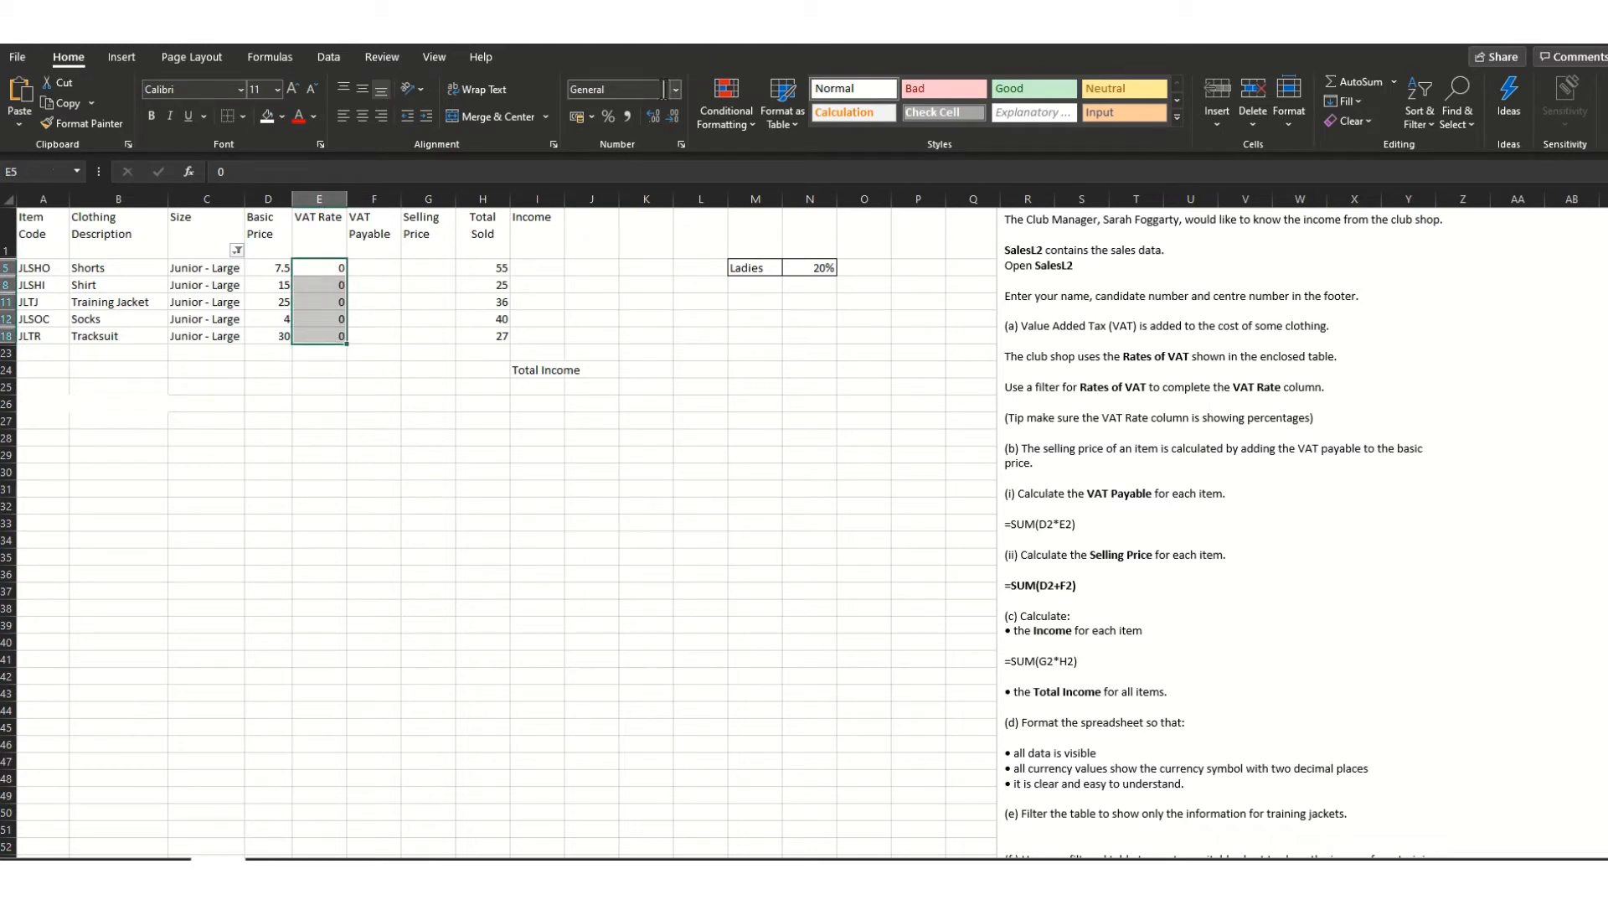
- Clear the Size filter and format the VAT Rate cells from E2 down as Percentage
click(237, 251)
click(67, 450)
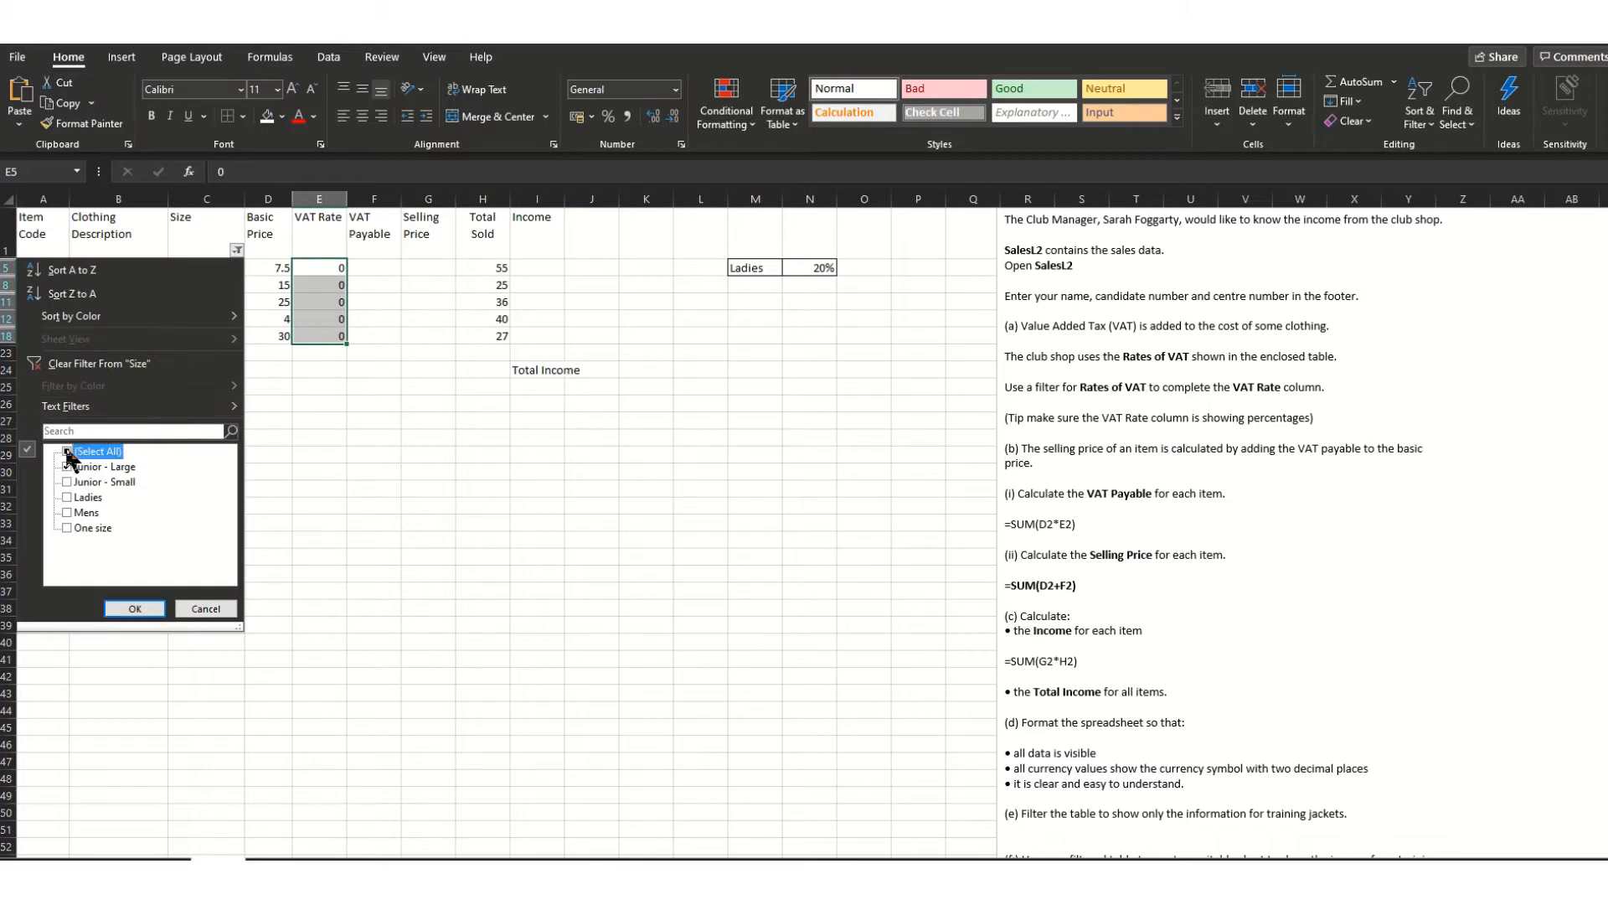
click(135, 608)
click(405, 355)
drag(322, 267, 323, 642)
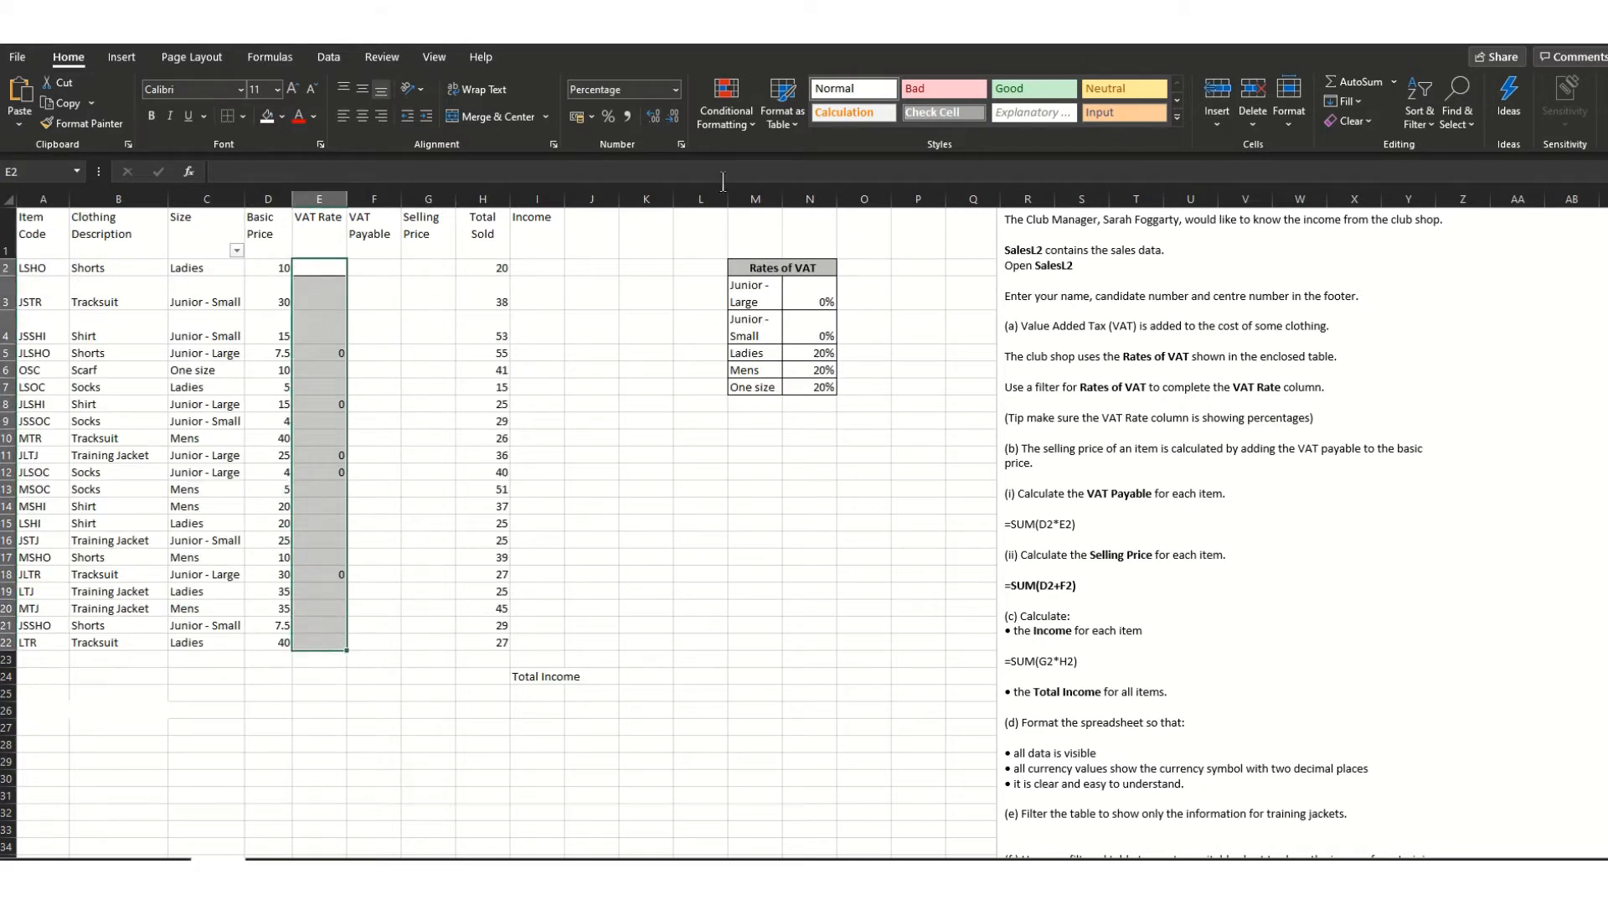
click(675, 89)
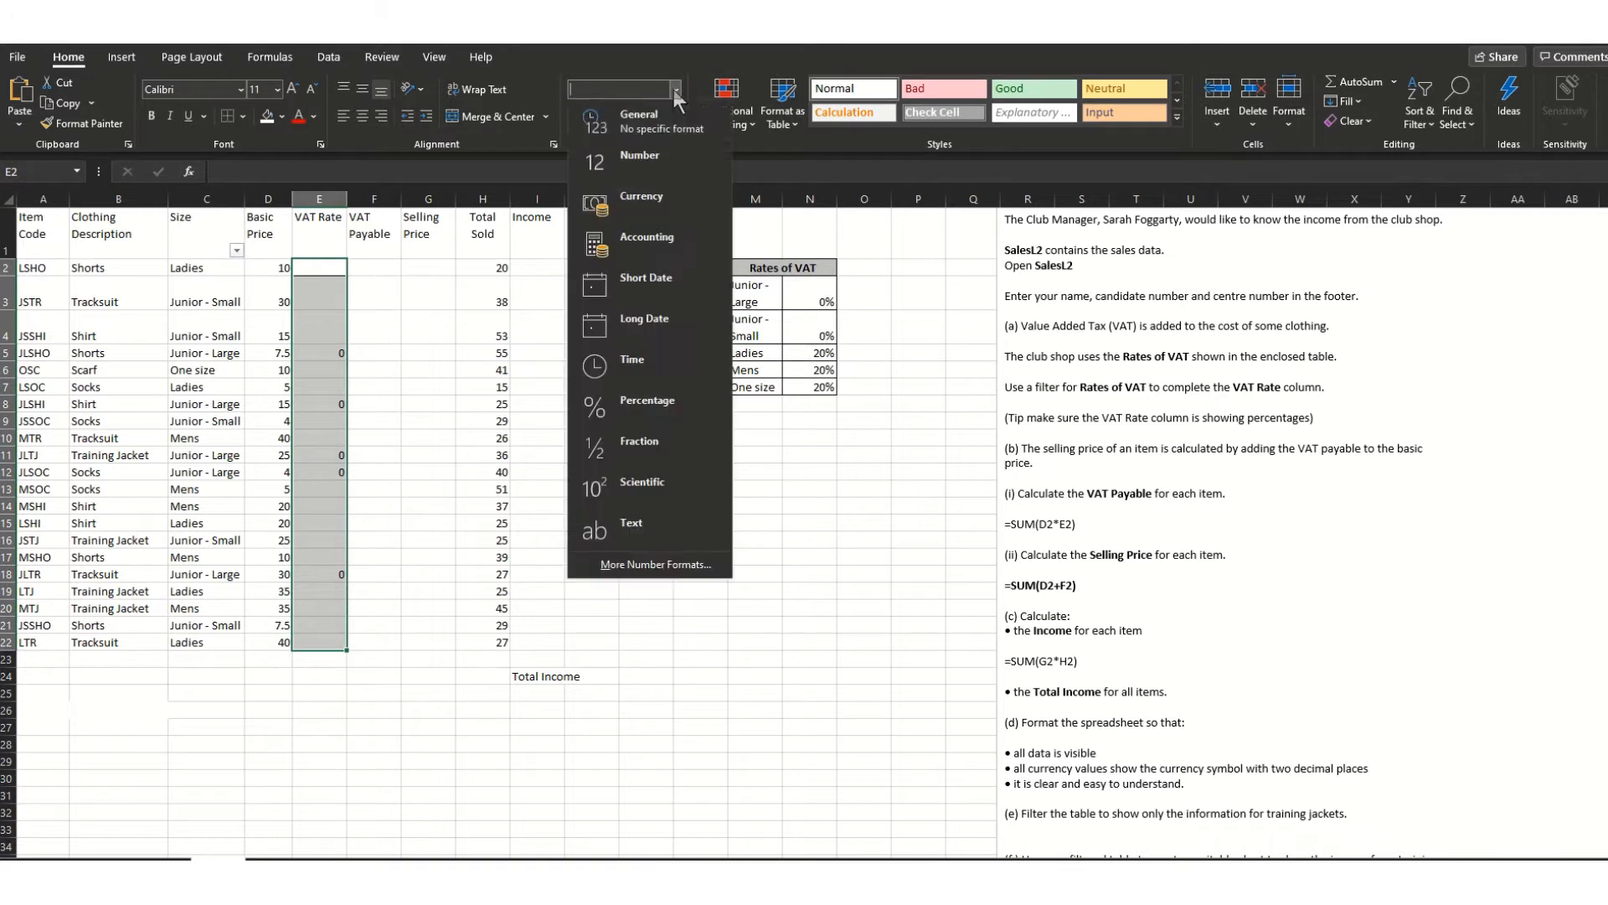
click(661, 406)
click(417, 400)
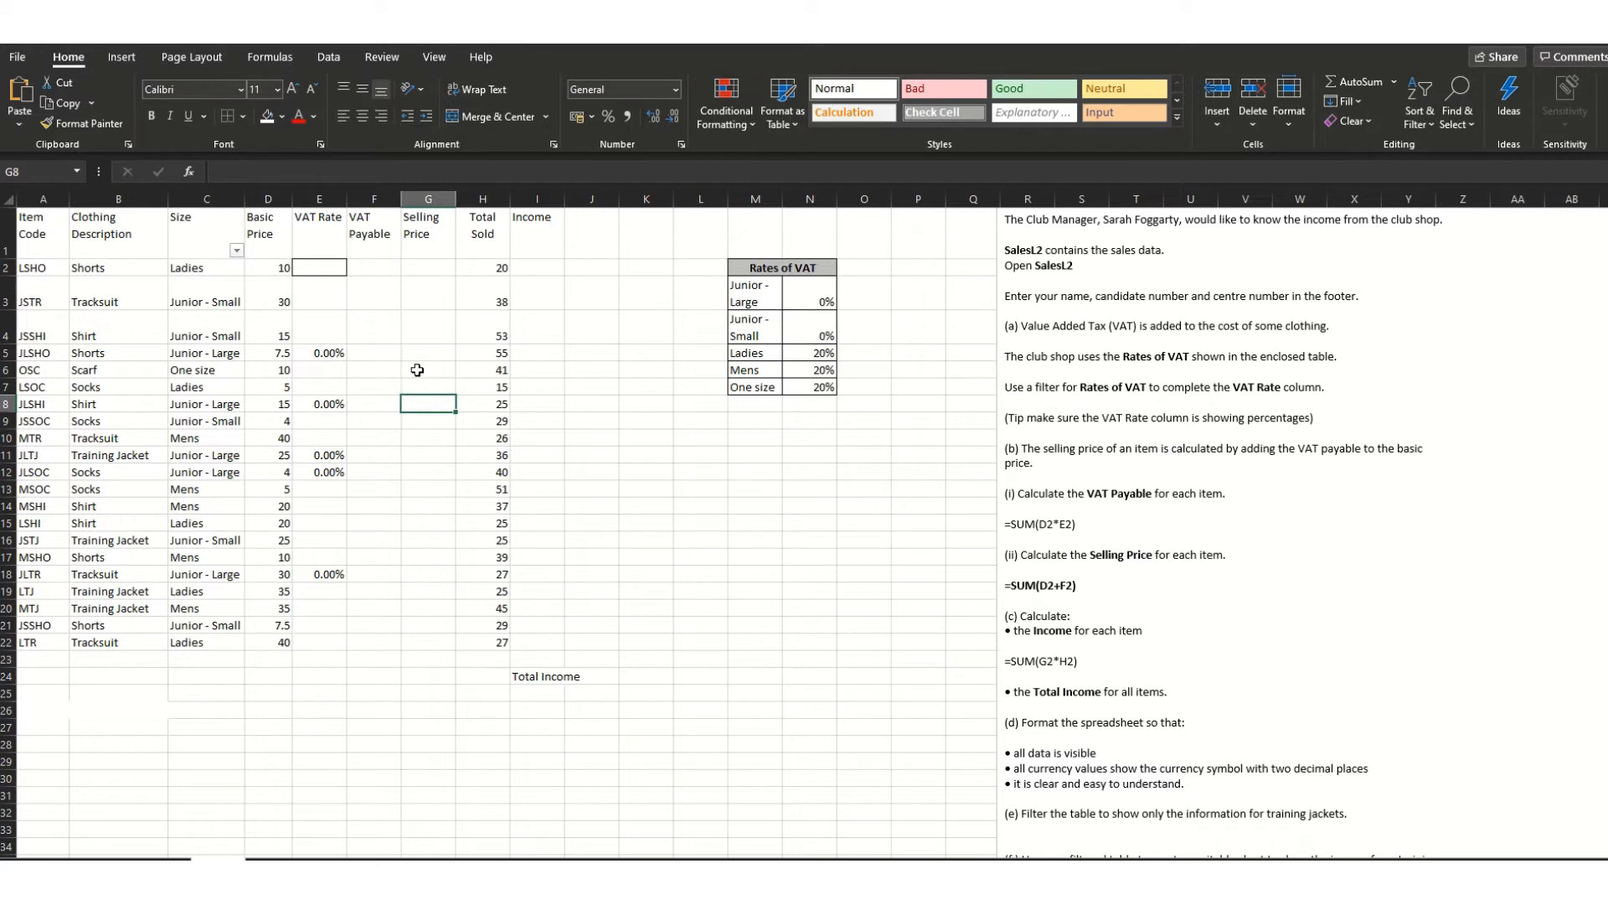
- Filter the Size column to show only Junior - Small rows
click(237, 249)
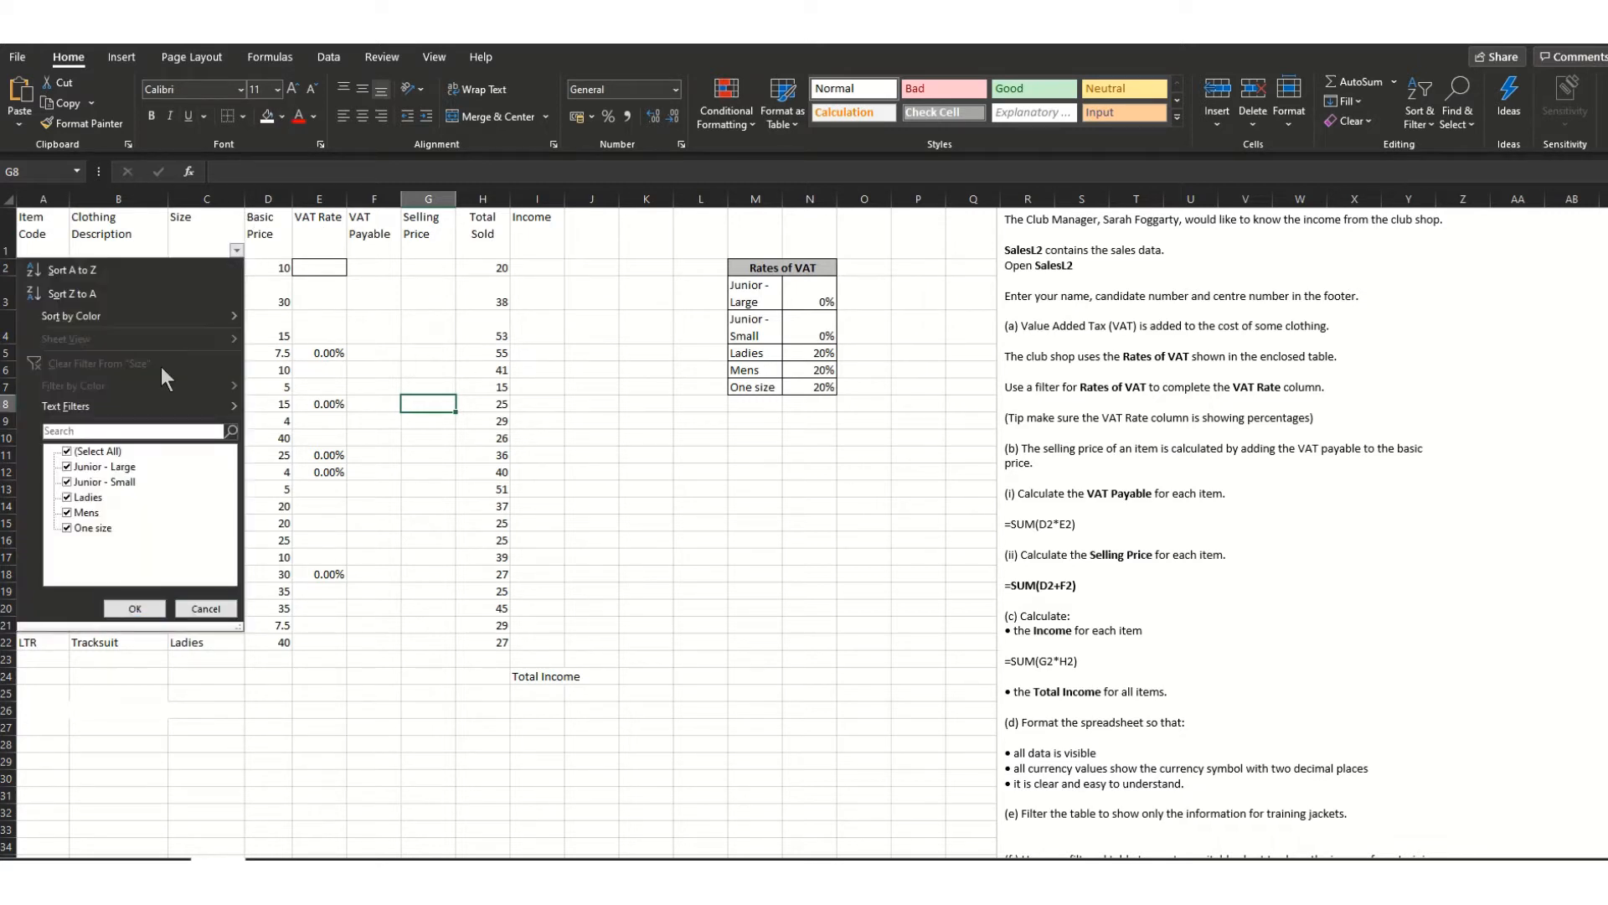
click(67, 452)
click(67, 482)
click(133, 609)
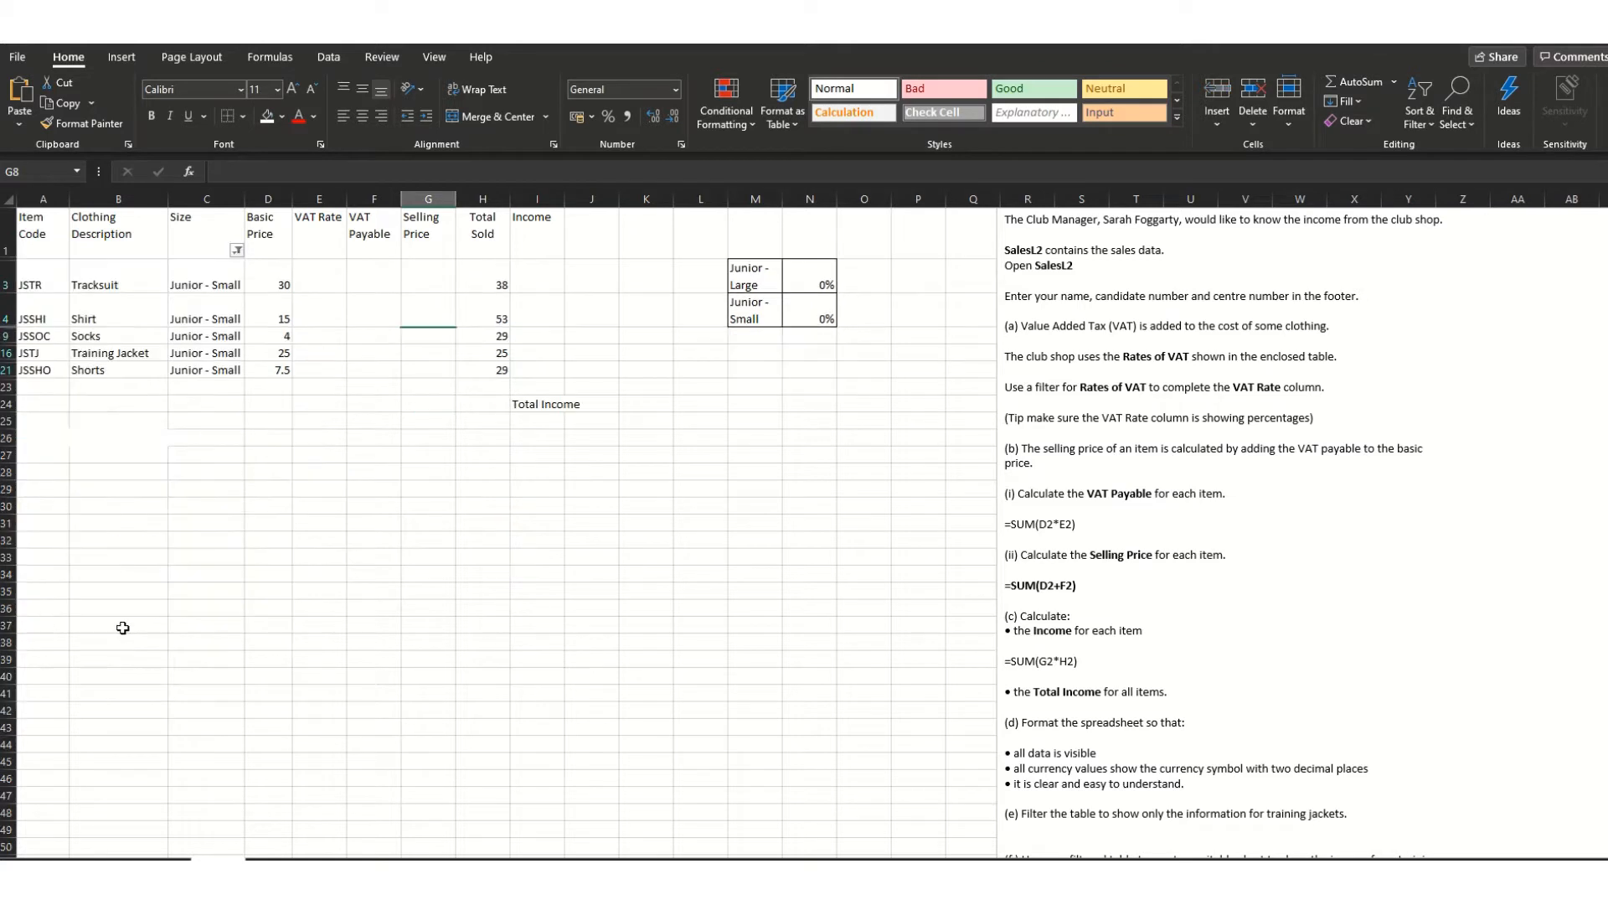
- Enter 0 VAT for each Junior - Small item: Tracksuit, Shirt, Shorts, Training Jacket and others
click(324, 287)
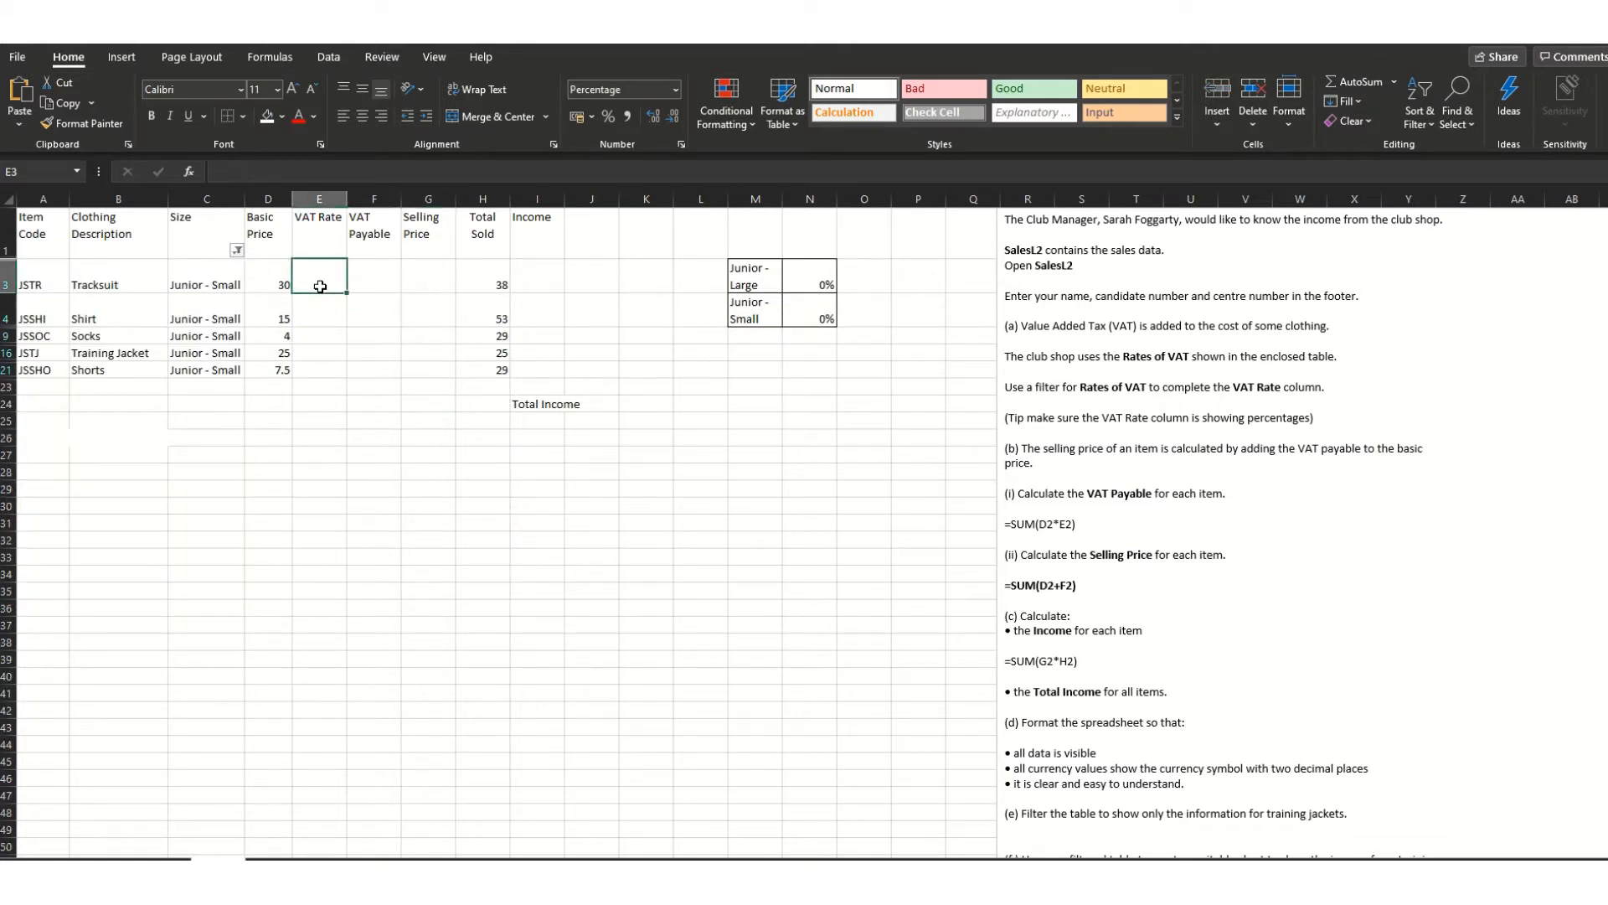
text(0)
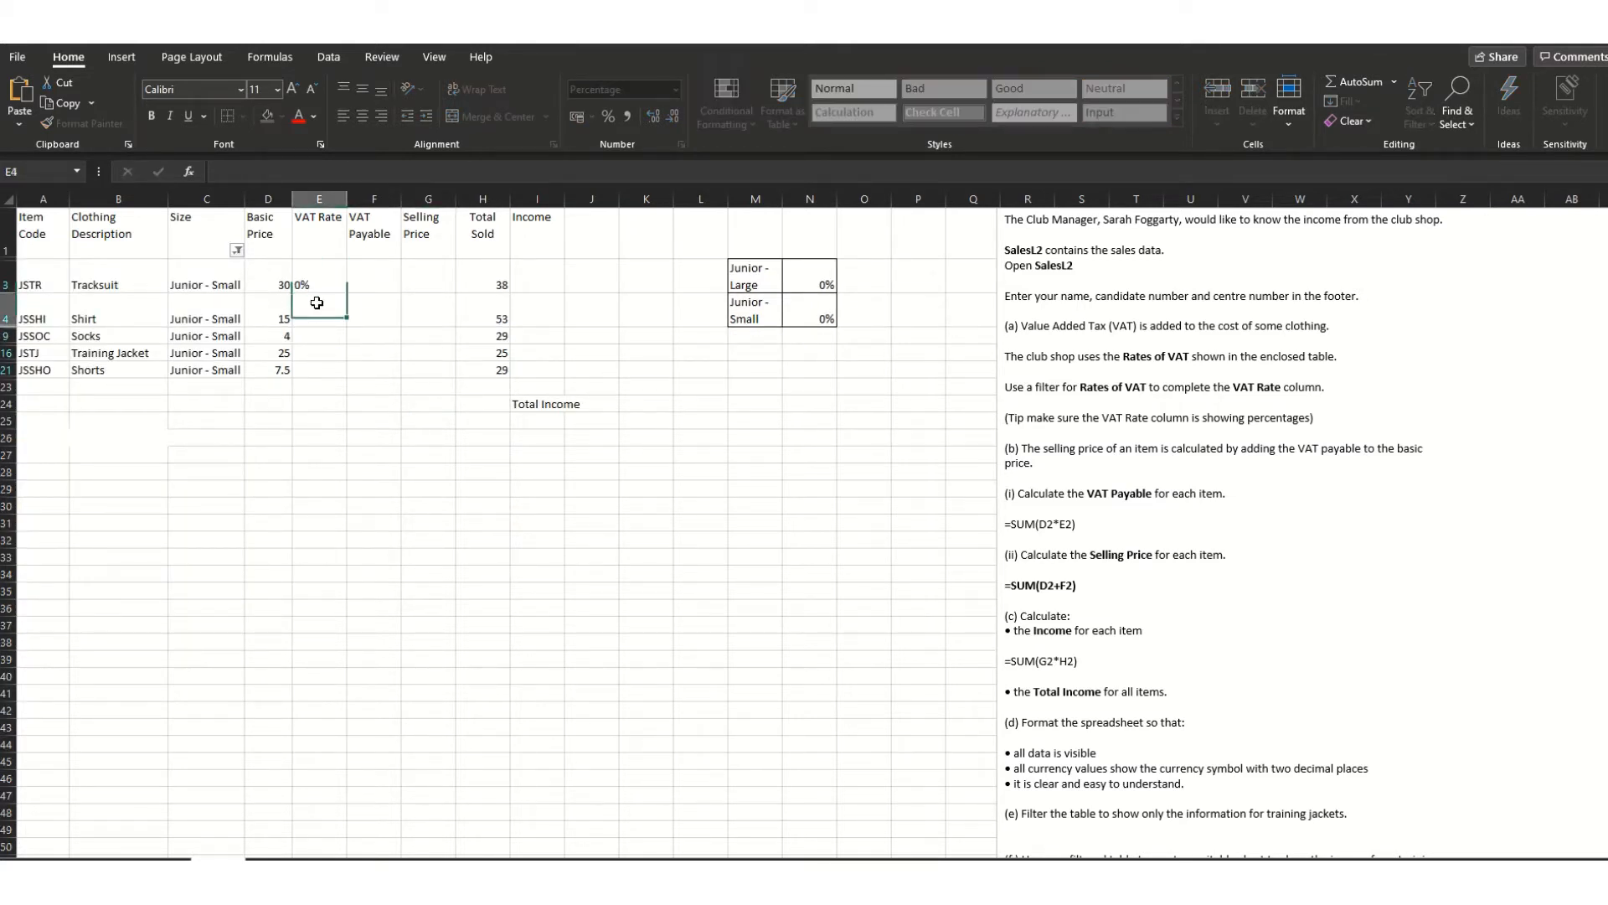
click(317, 305)
text(0)
drag(326, 341, 326, 353)
text(0)
click(327, 371)
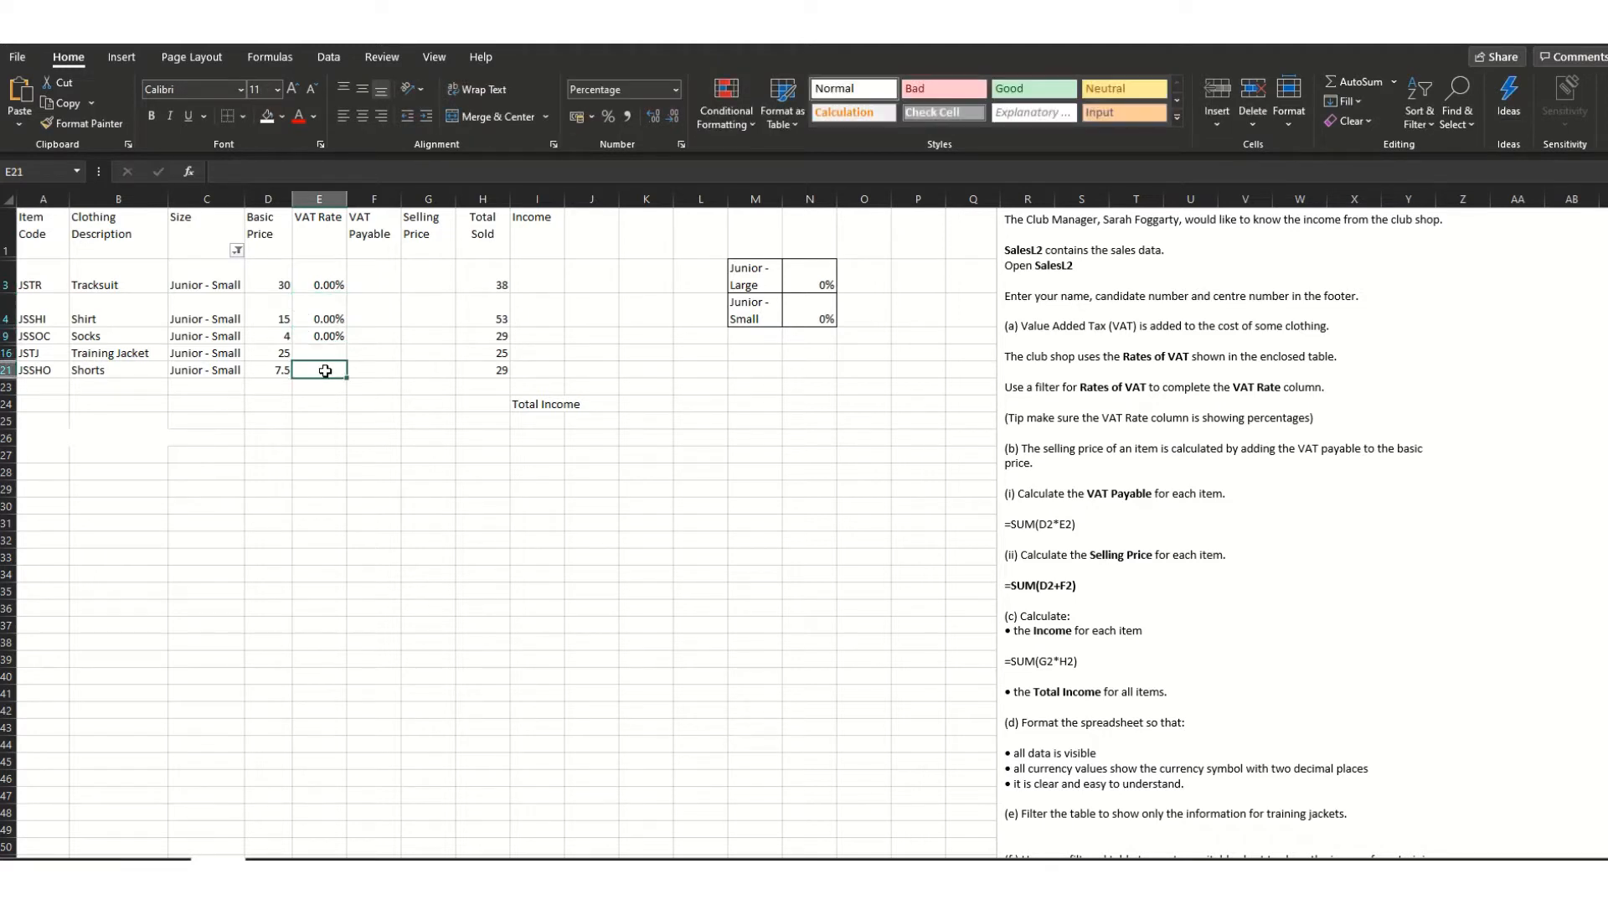
text(0)
click(327, 352)
text(0)
click(356, 418)
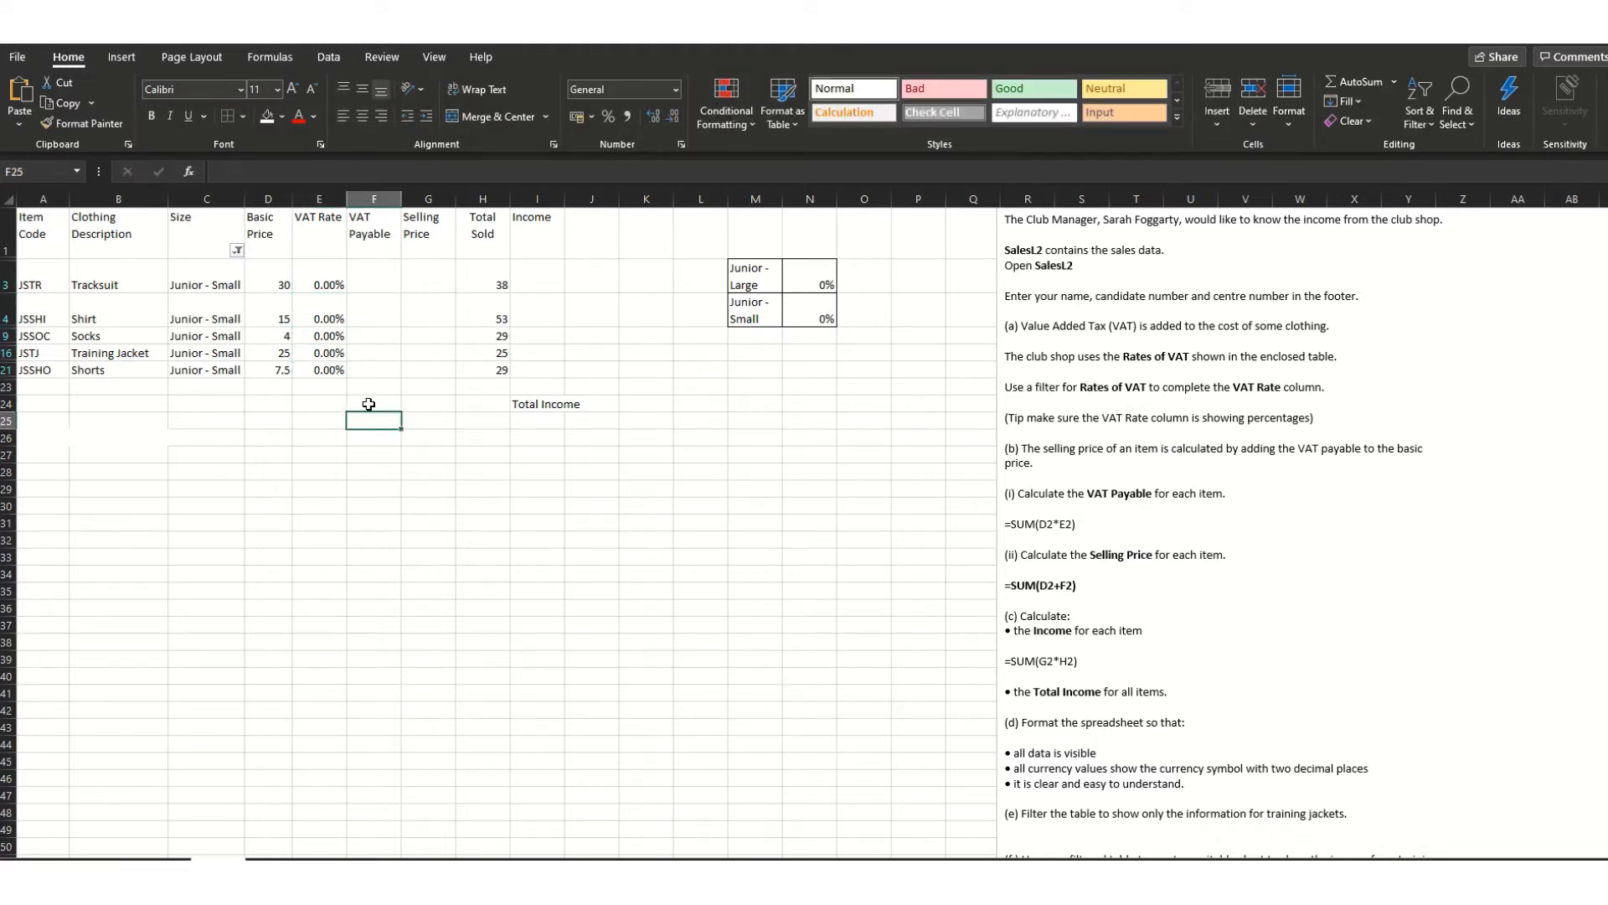
click(240, 251)
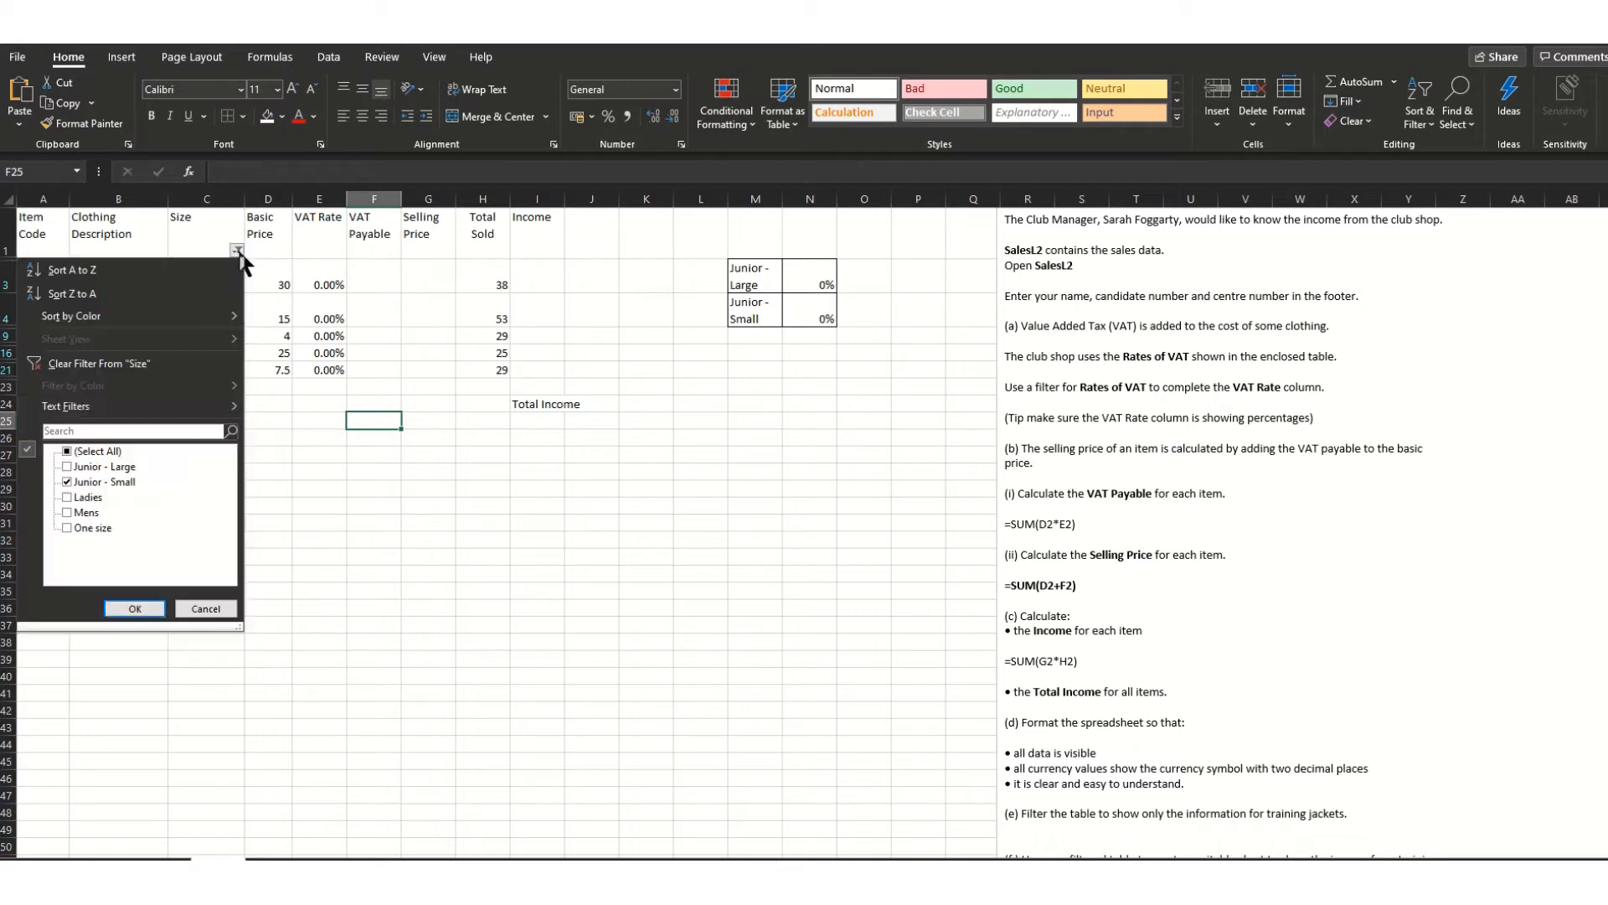
- Clear the Size filter, then filter the table to Ladies rows only
click(69, 454)
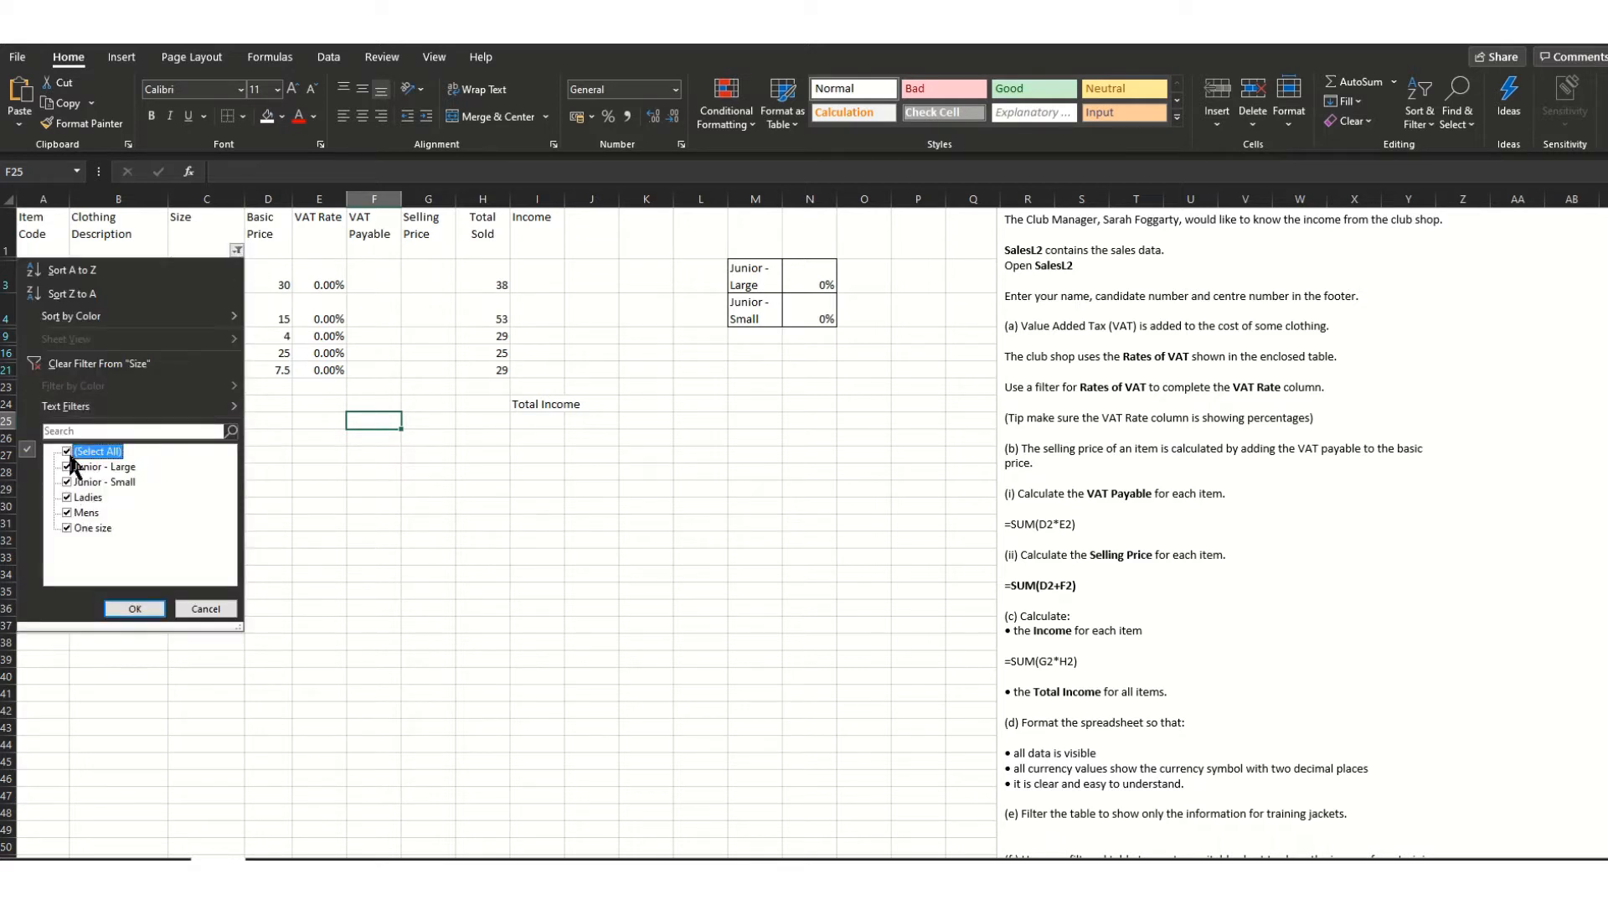
click(130, 608)
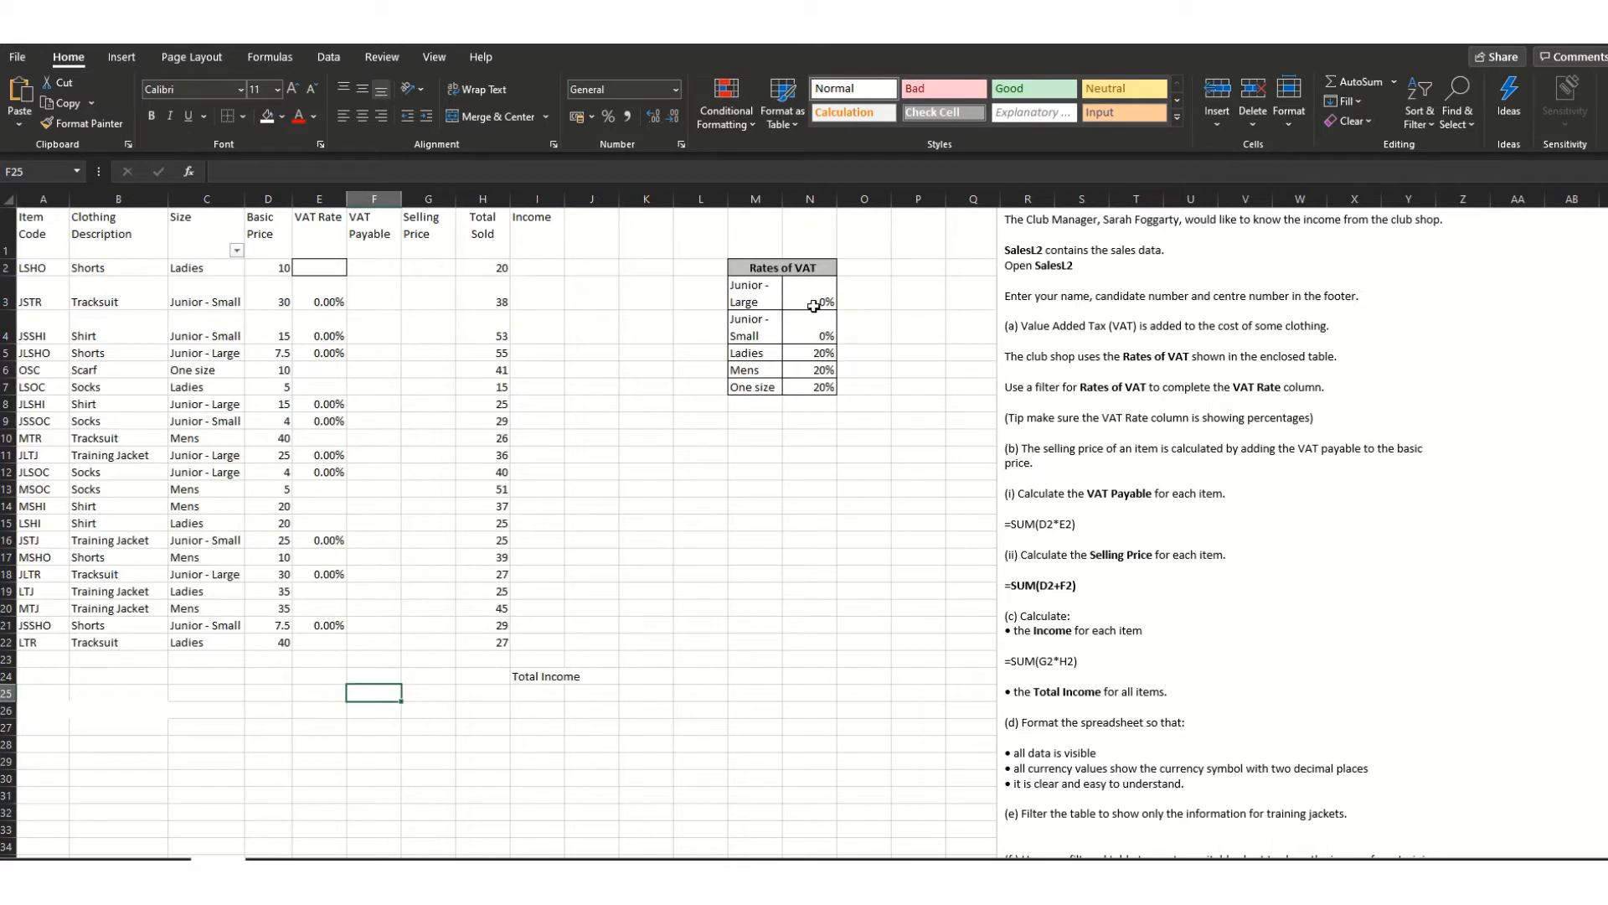
click(236, 250)
click(67, 451)
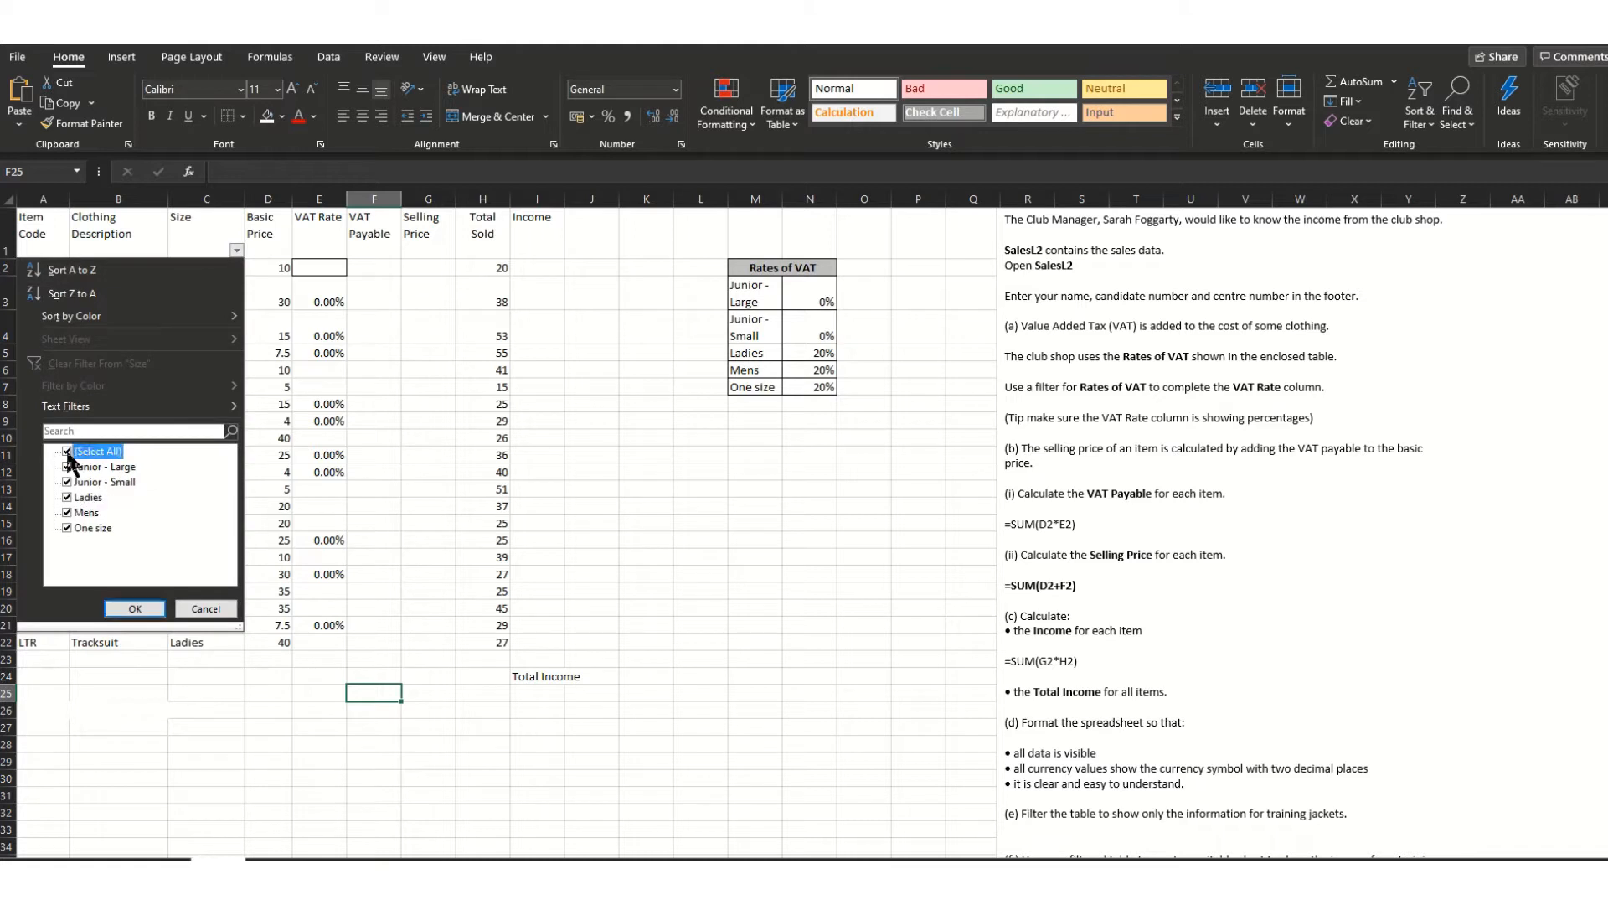
click(67, 497)
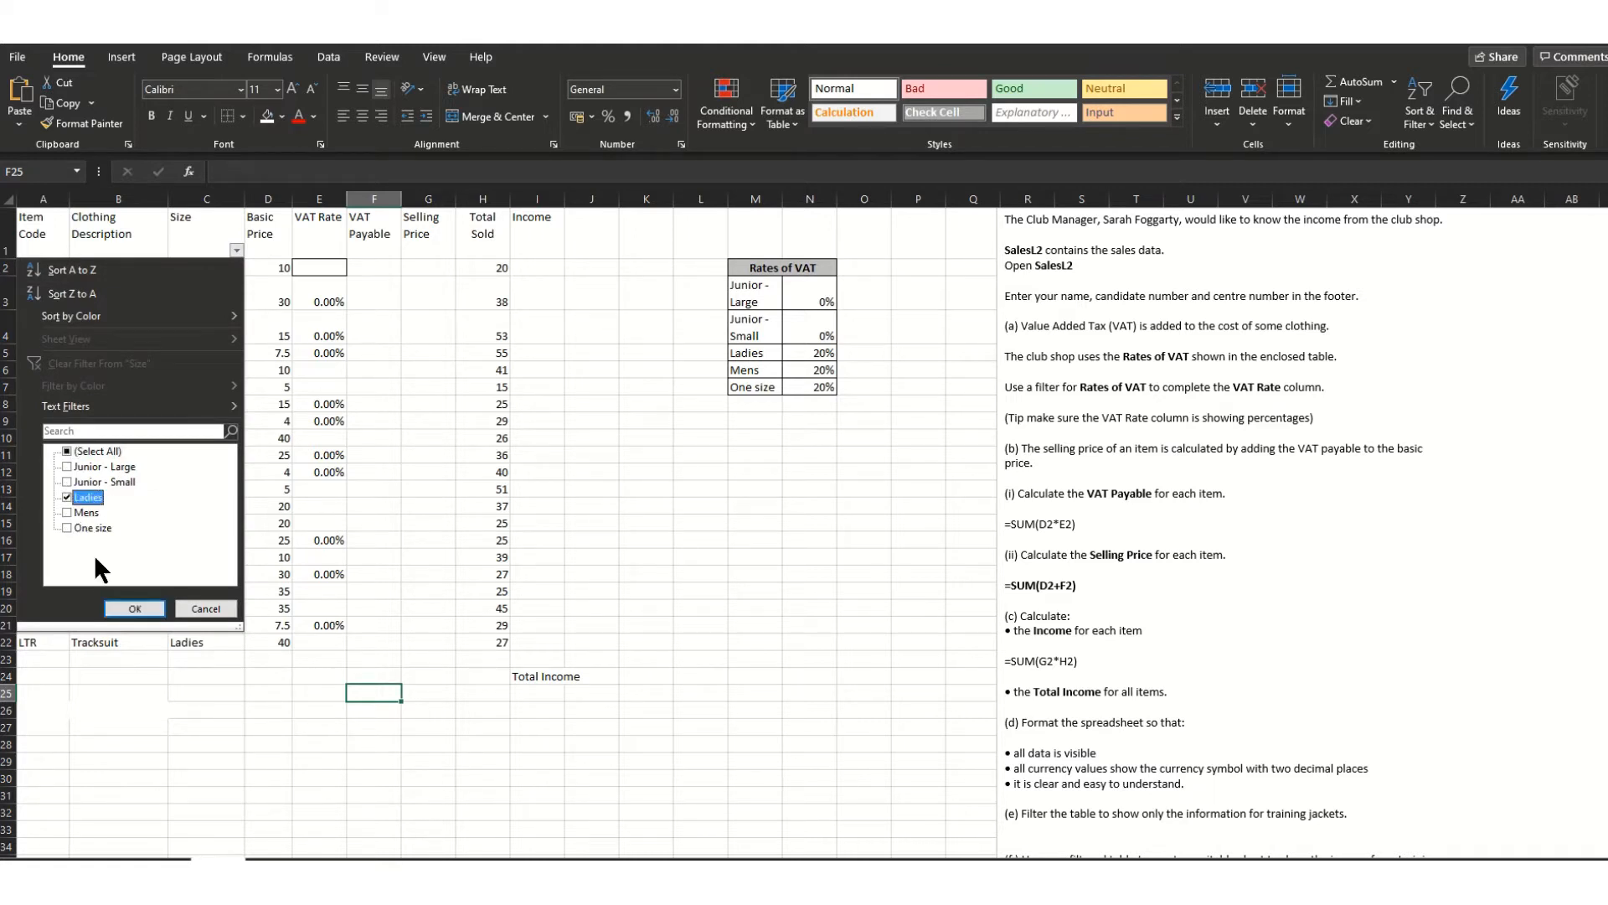
click(134, 609)
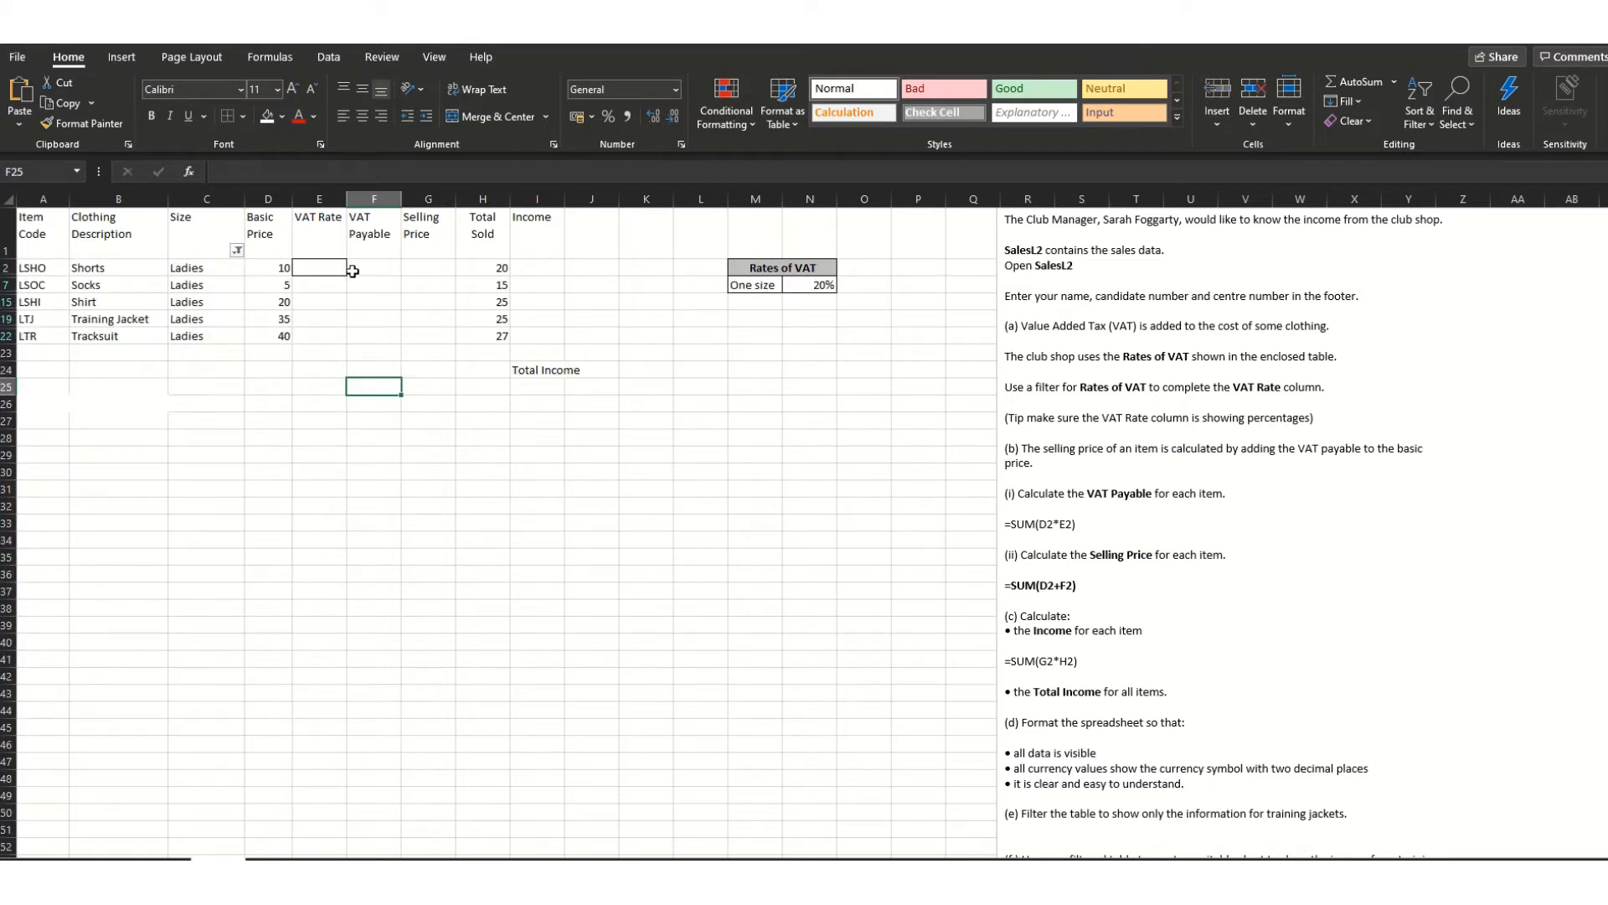
- Enter 20 as the VAT rate for Ladies Shorts, Socks, Shirt, Training Jacket and Tracksuit
text(20)
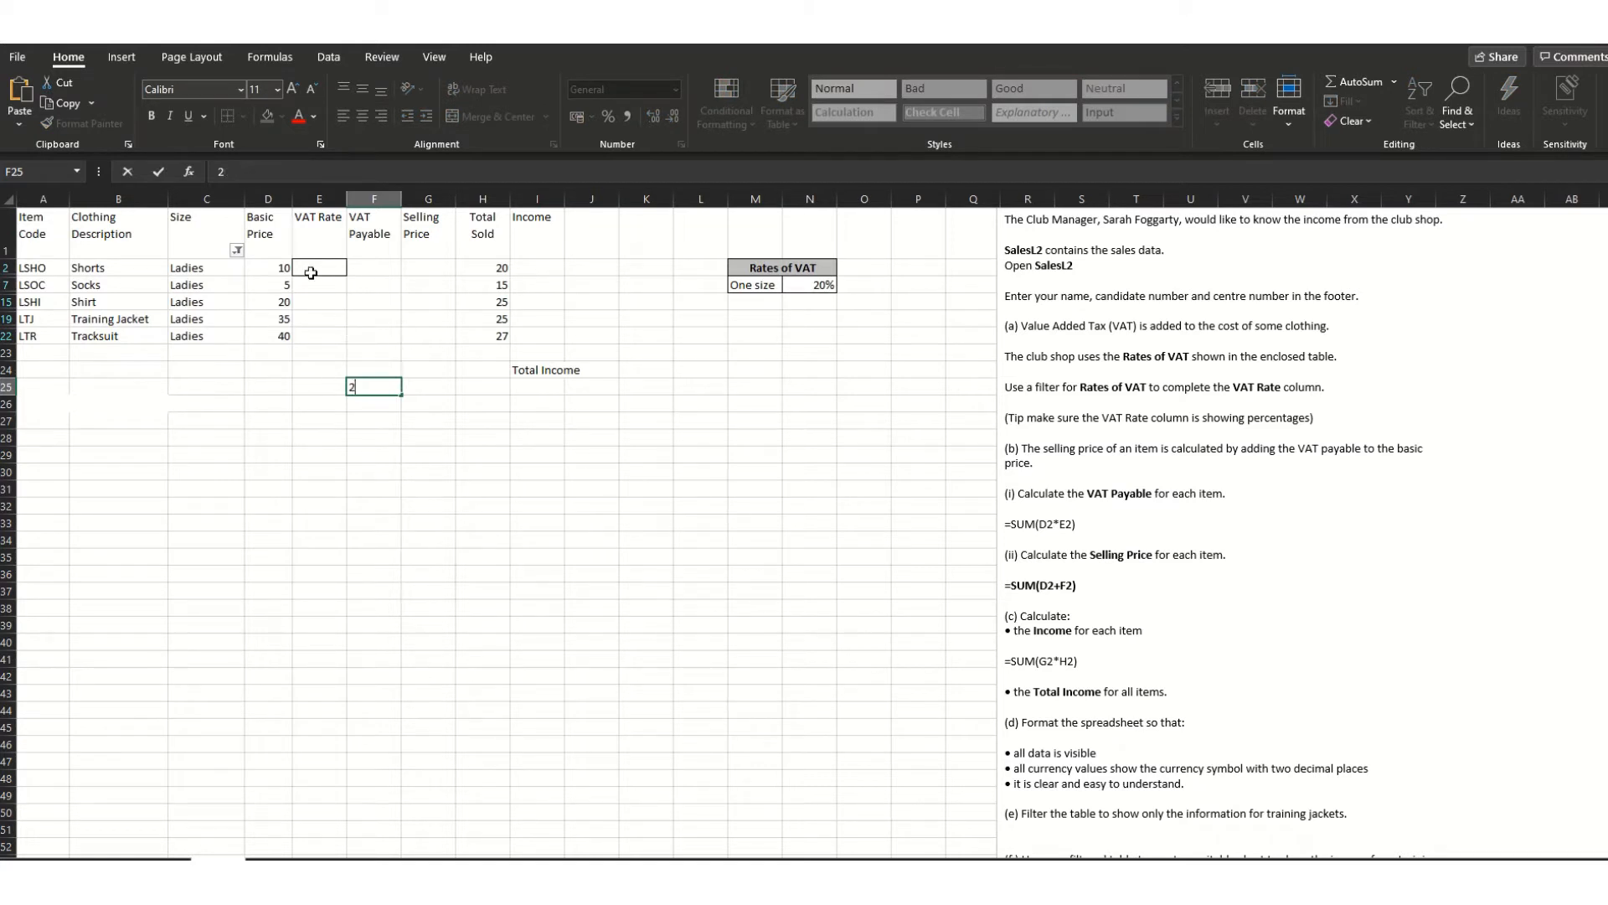
click(313, 267)
text(20)
click(333, 285)
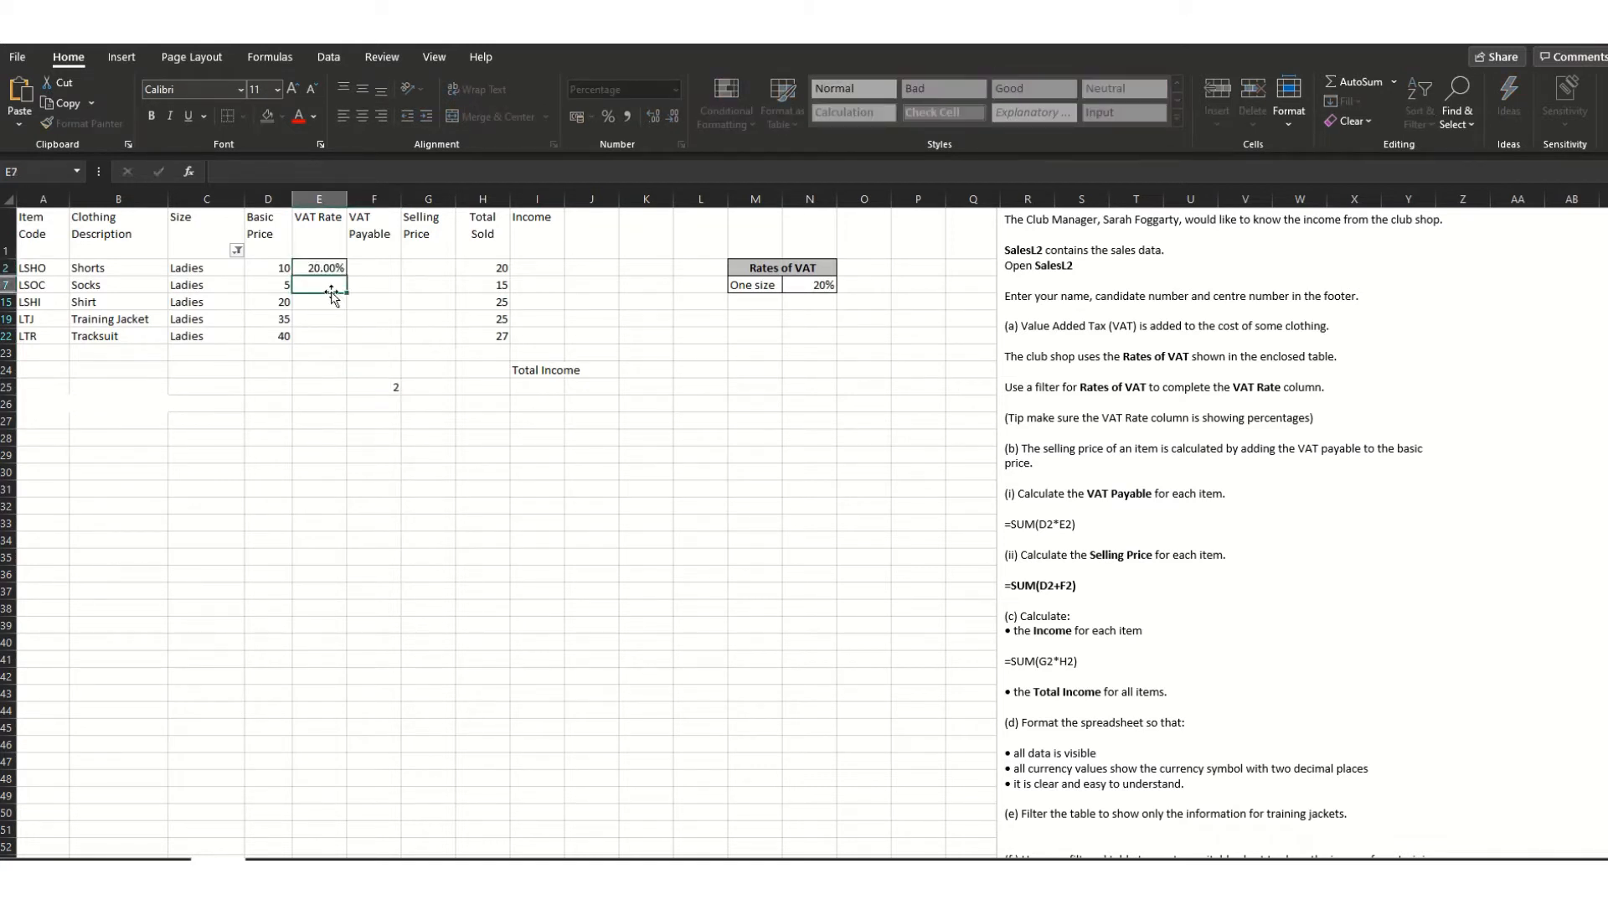
text(20)
click(330, 303)
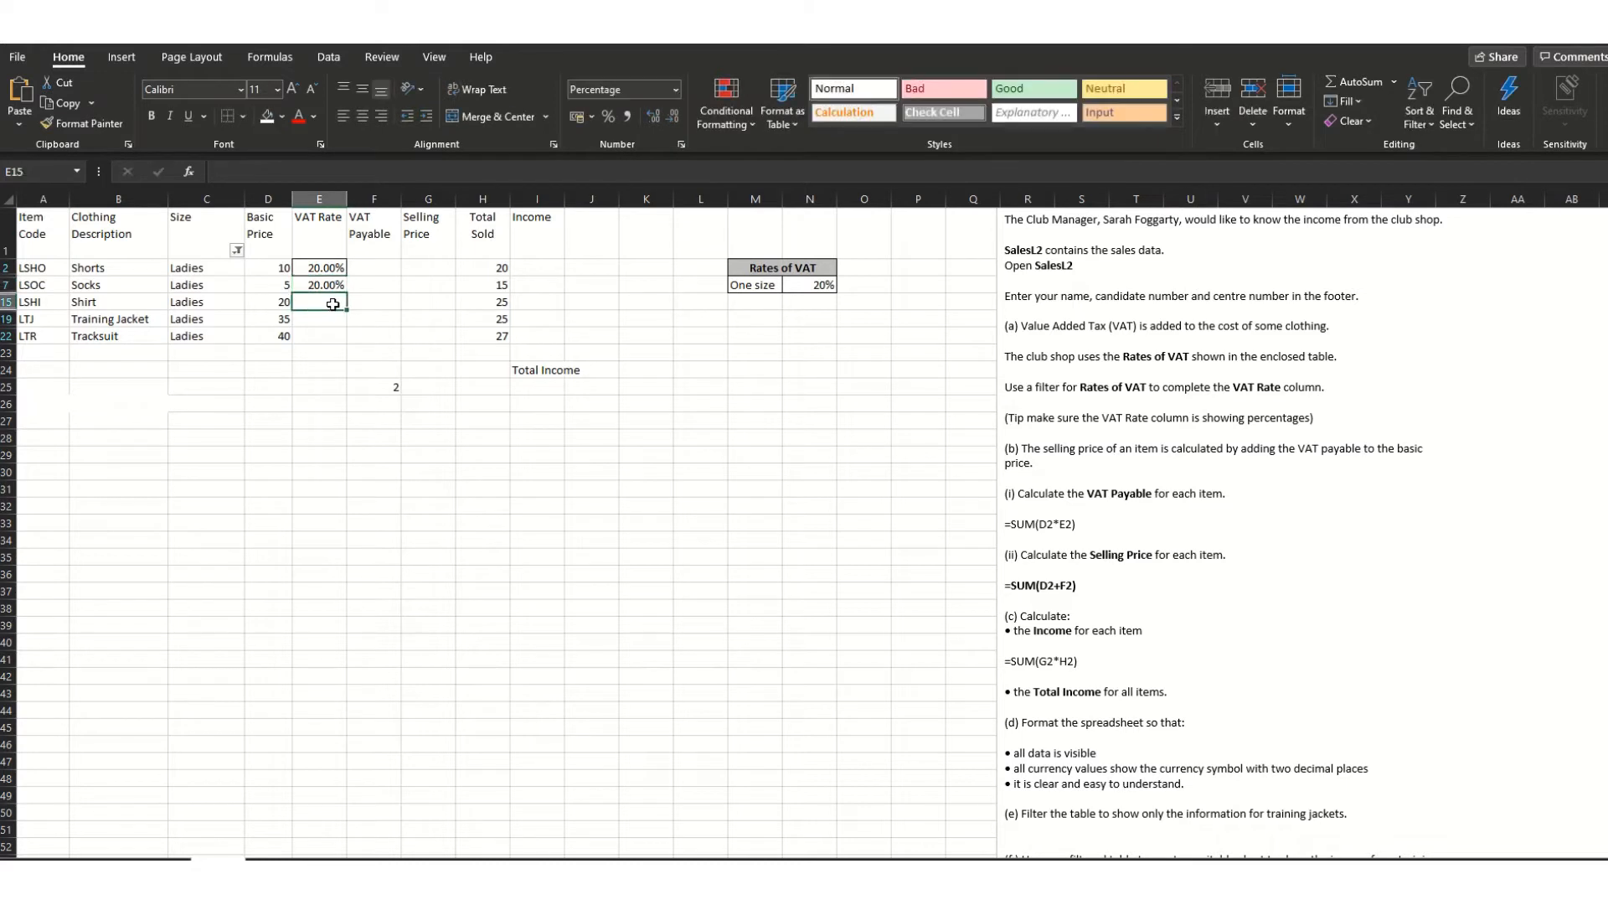
text(20)
click(324, 321)
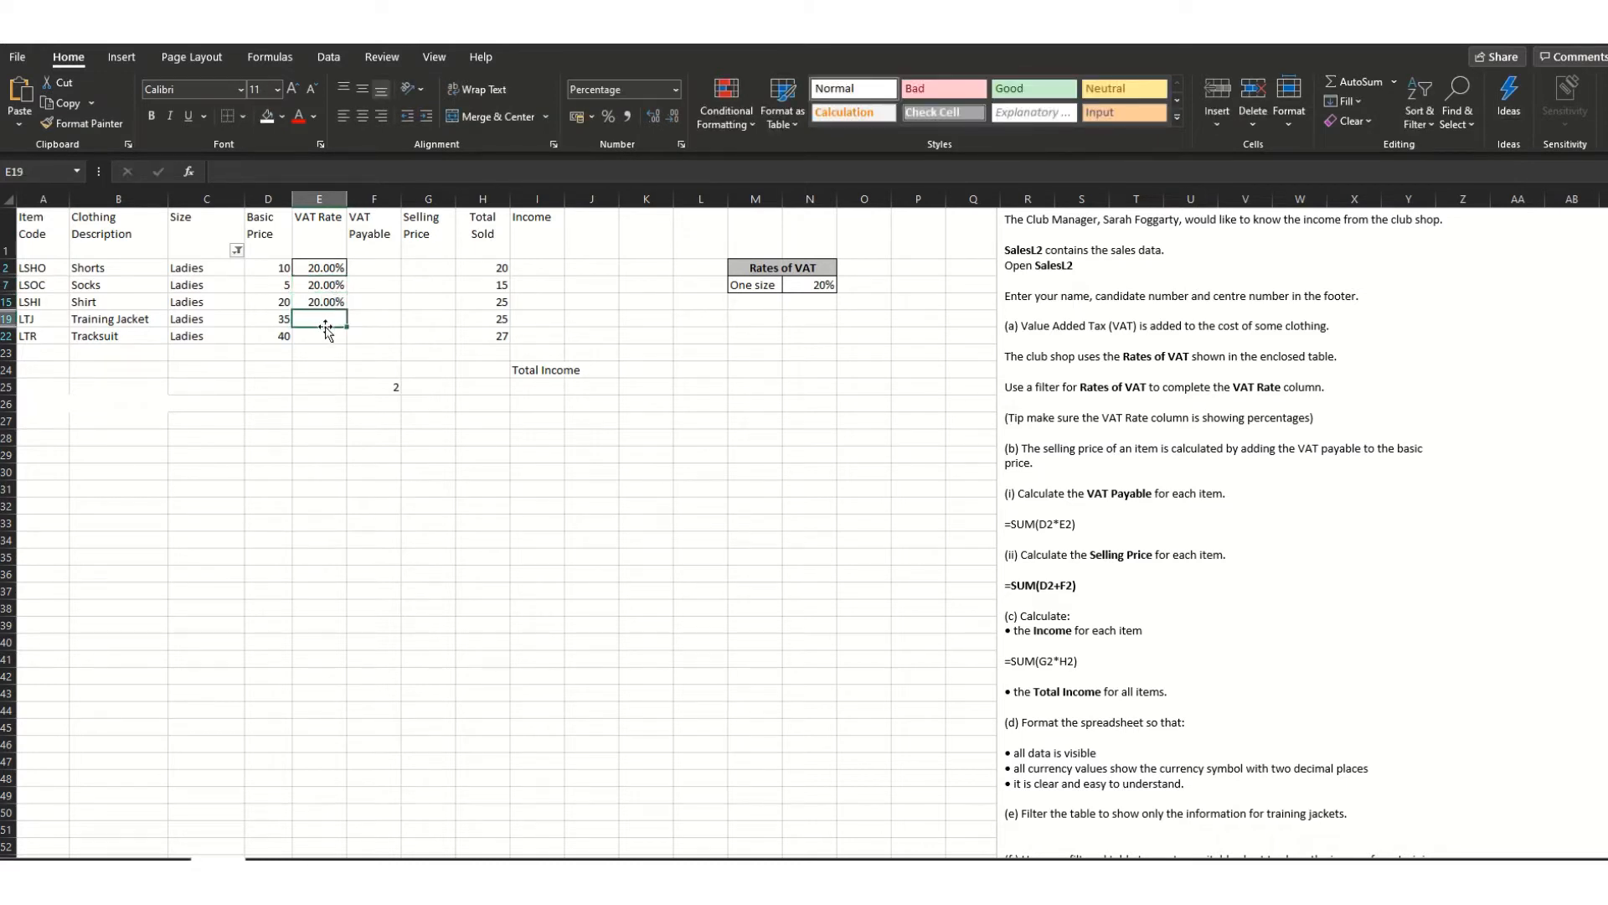
text(20)
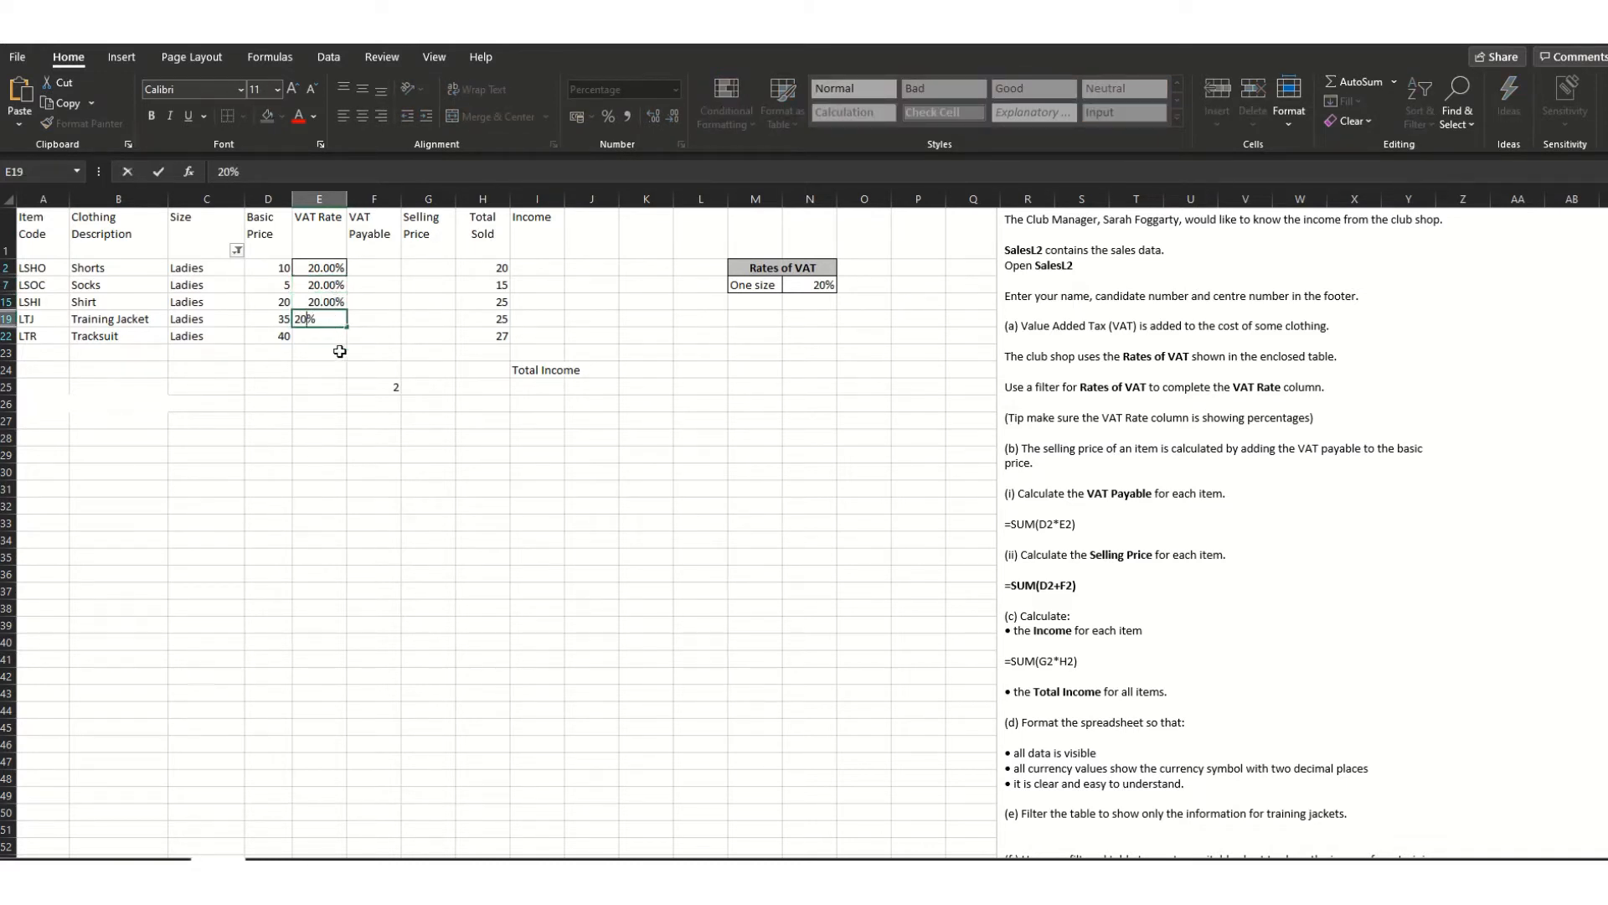
click(323, 340)
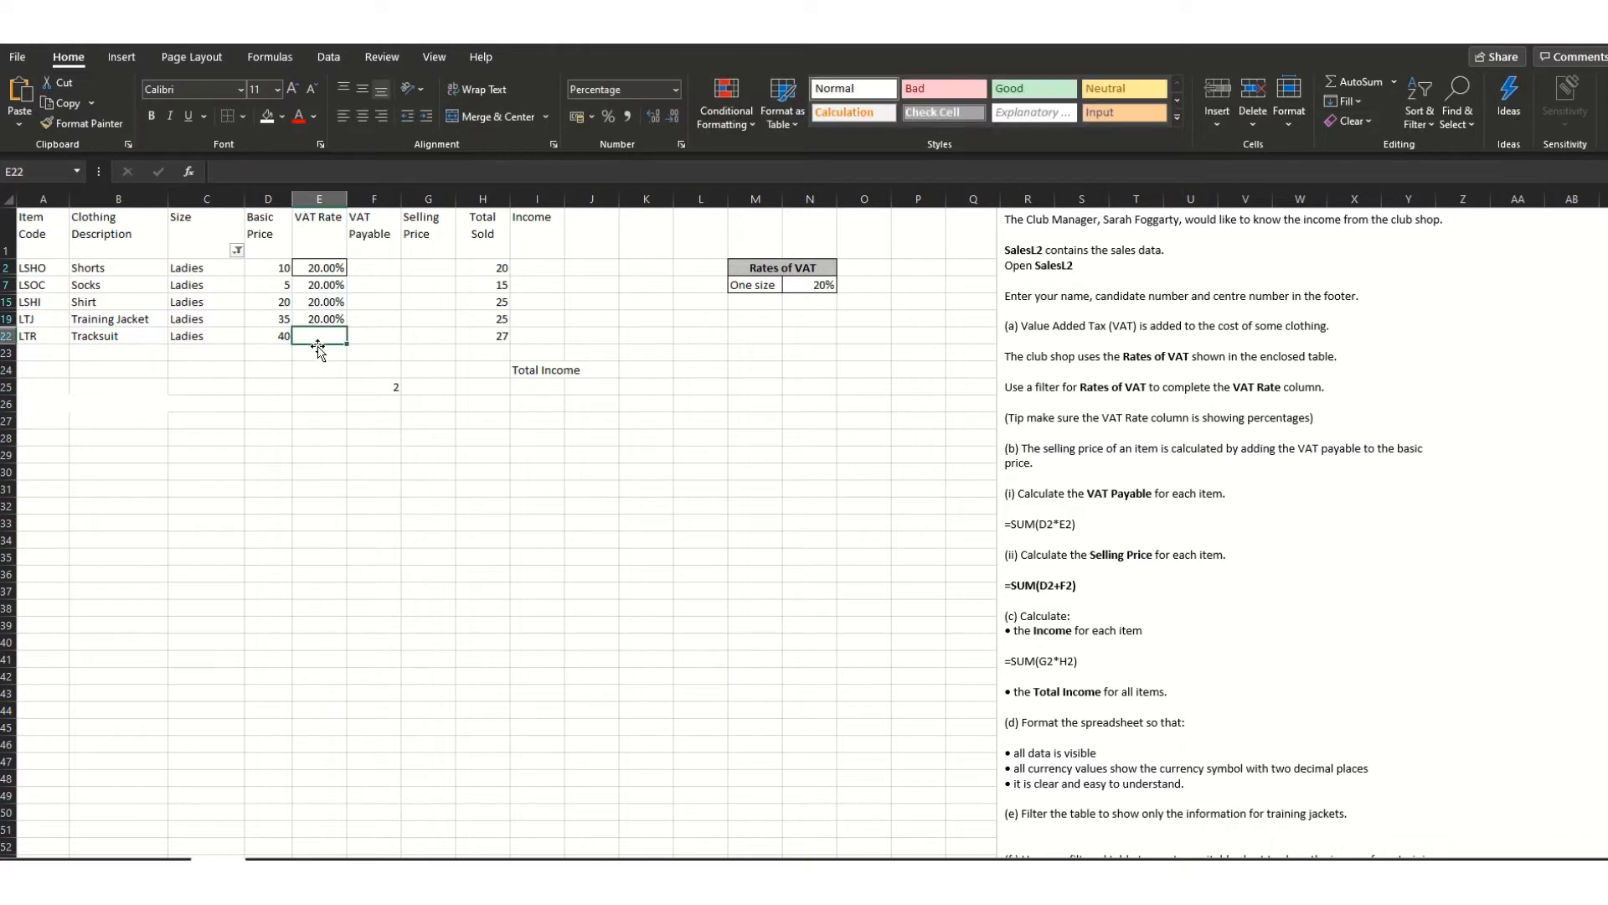
text(20)
click(342, 416)
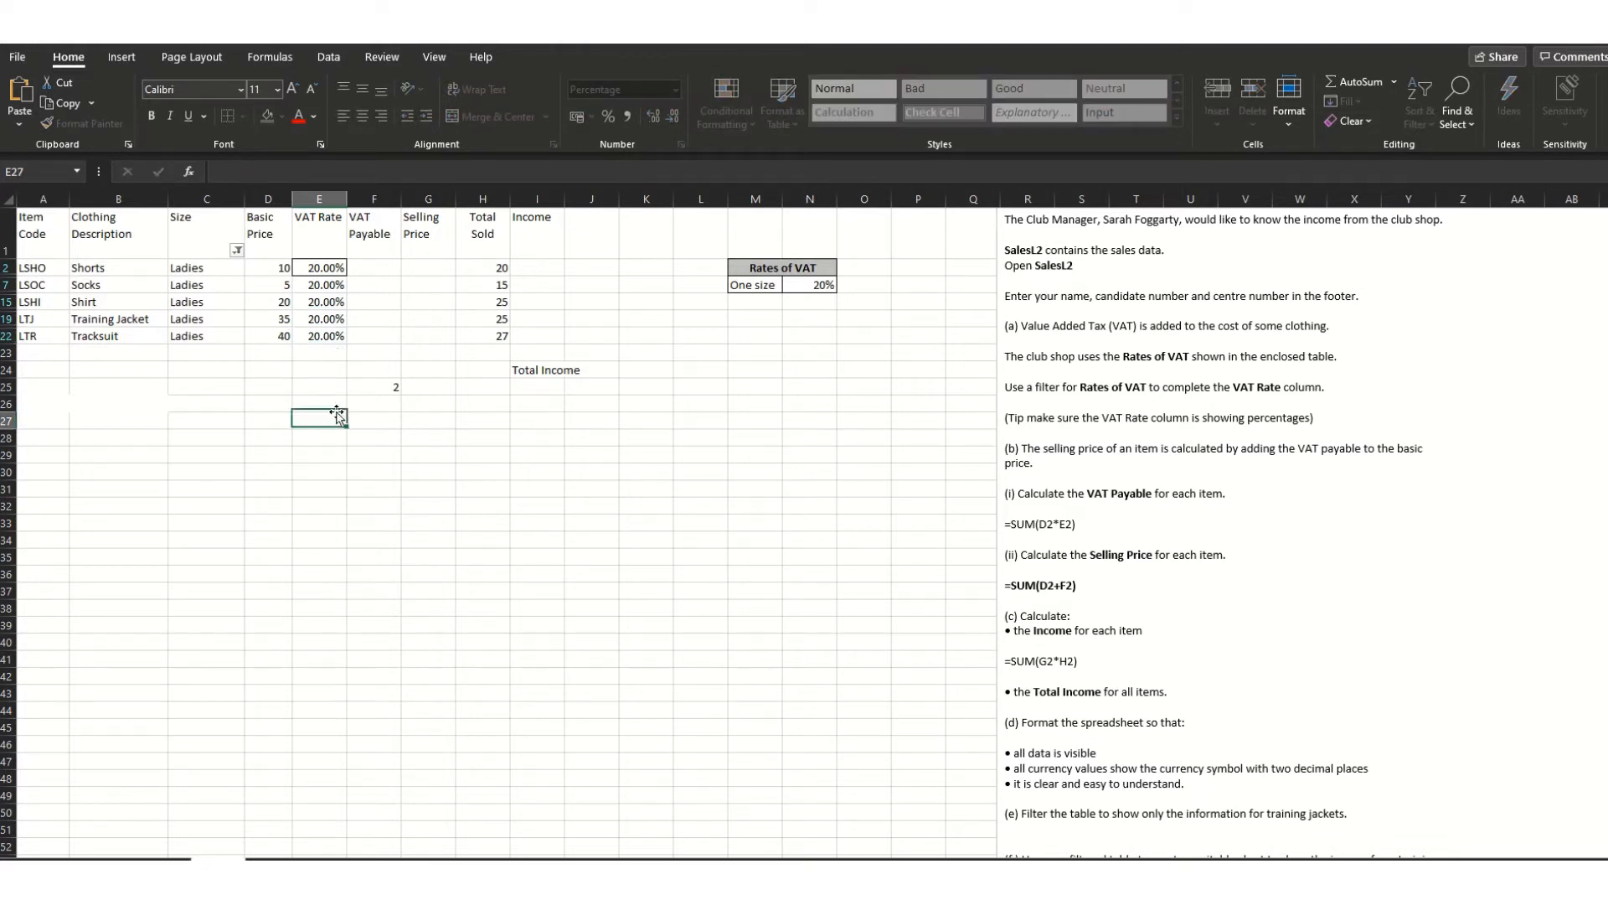
click(237, 249)
- Show all rows and enter 20% VAT for the Mens Tracksuit, MSOC, MSHI and MSHO items
click(67, 451)
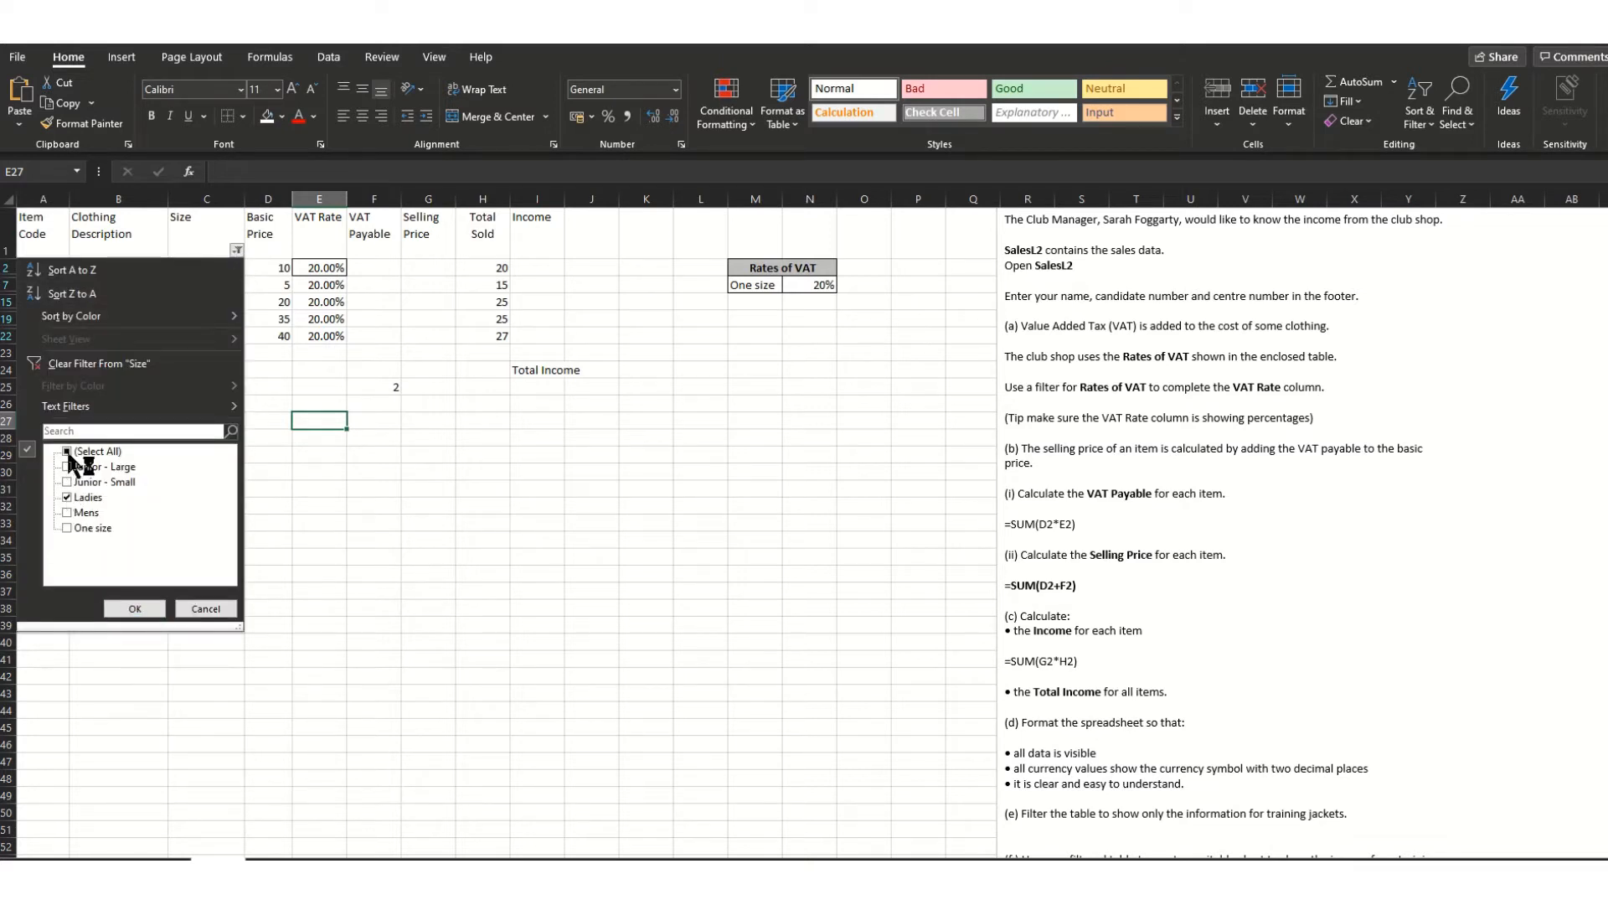
click(134, 609)
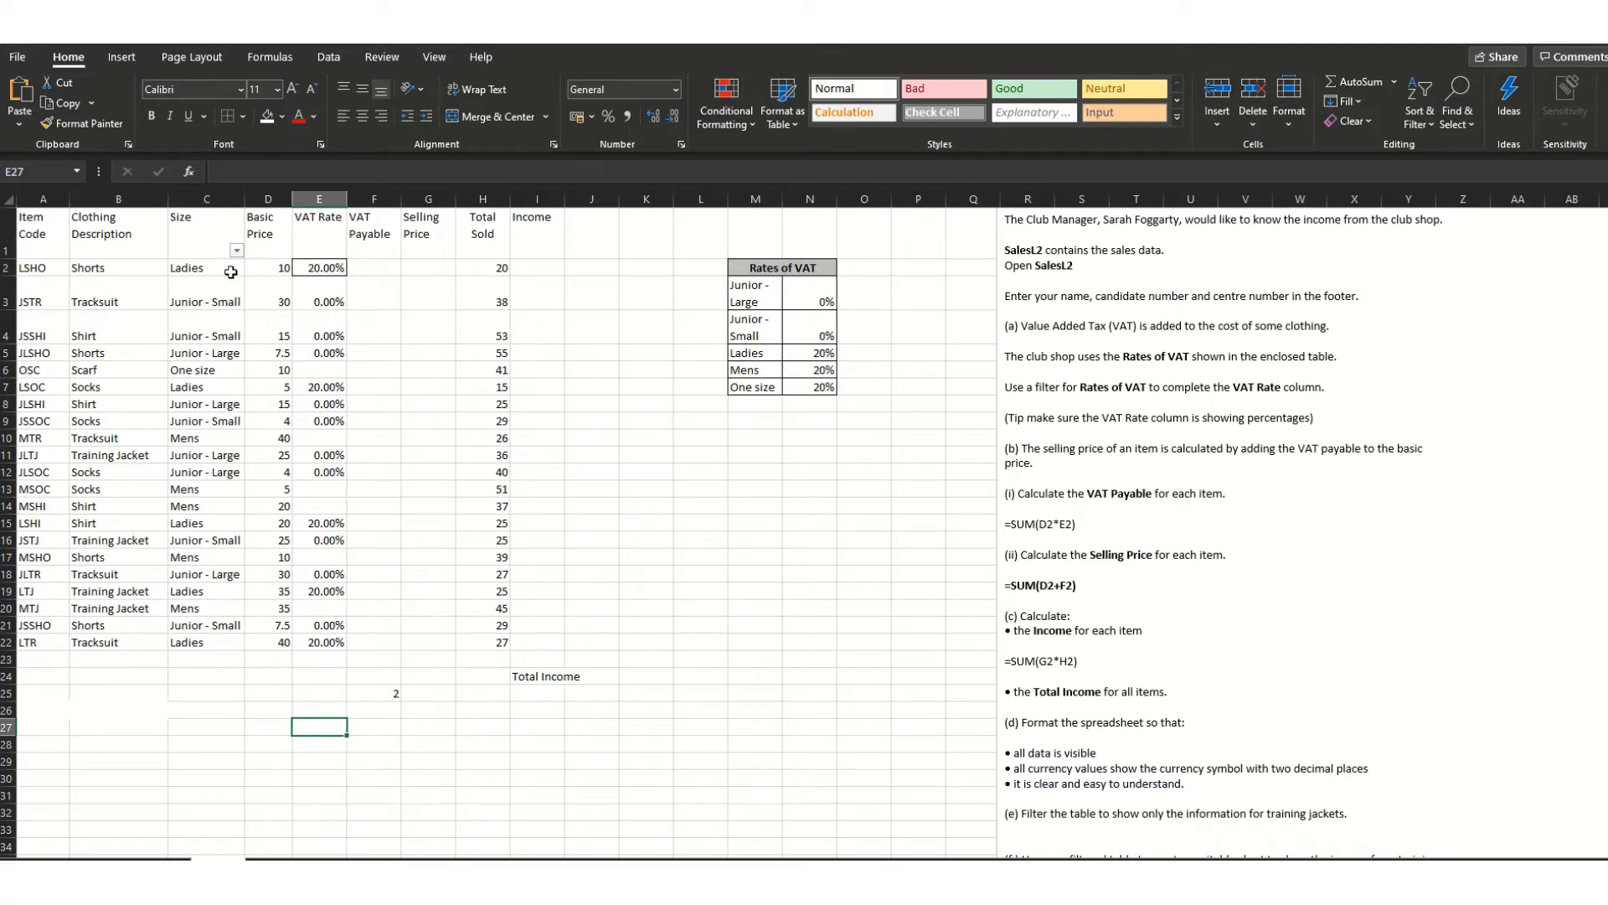
click(329, 439)
text(20)
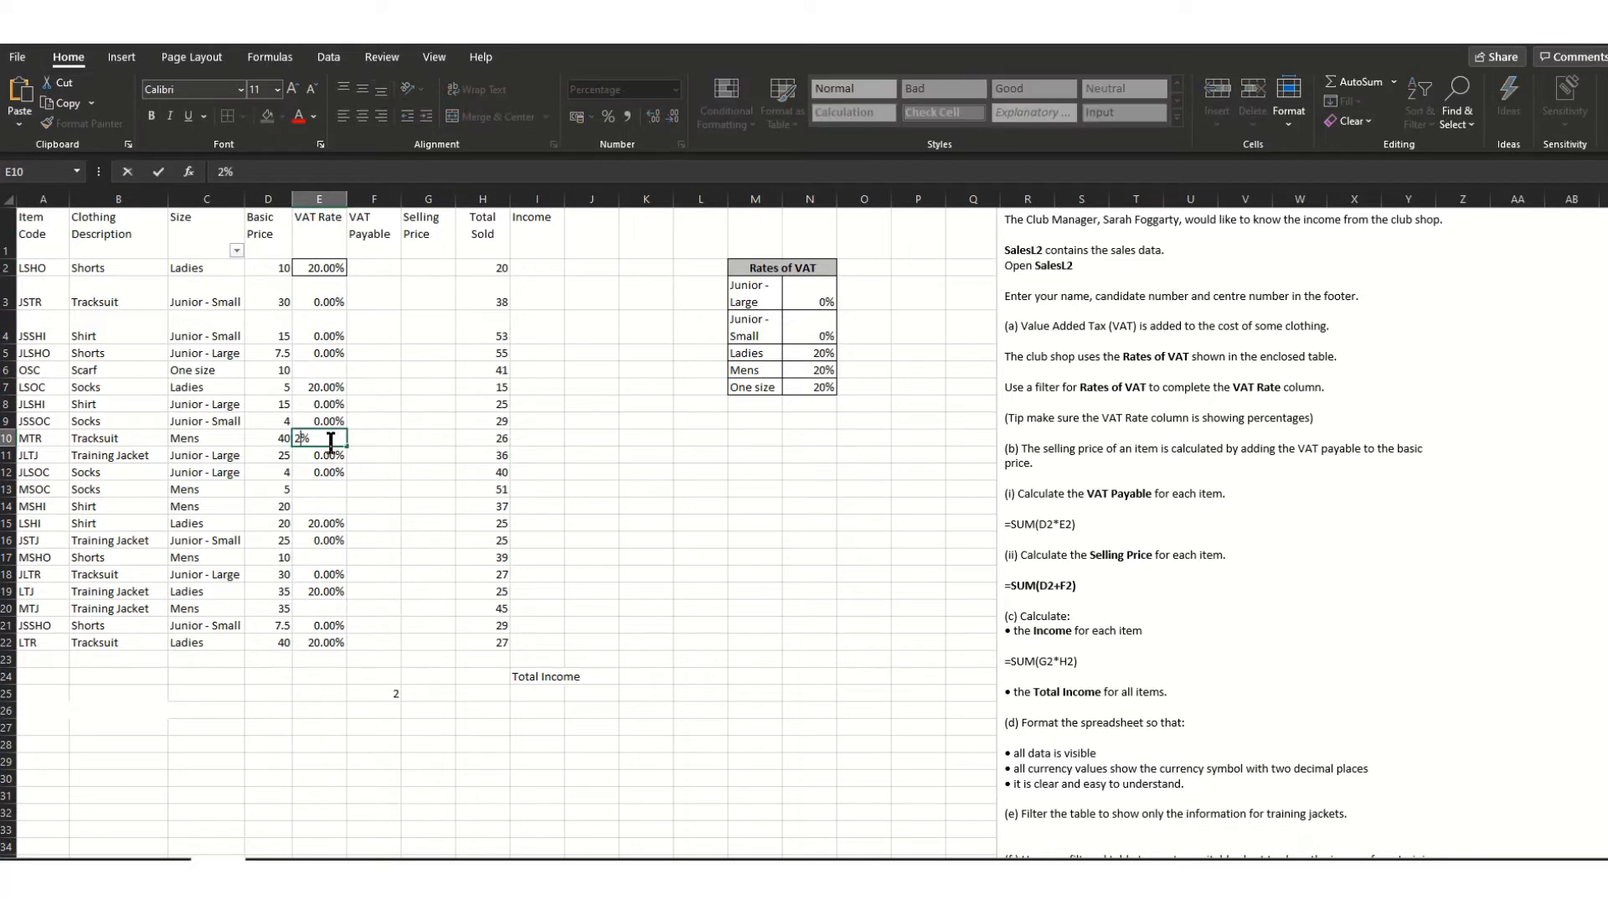
click(325, 488)
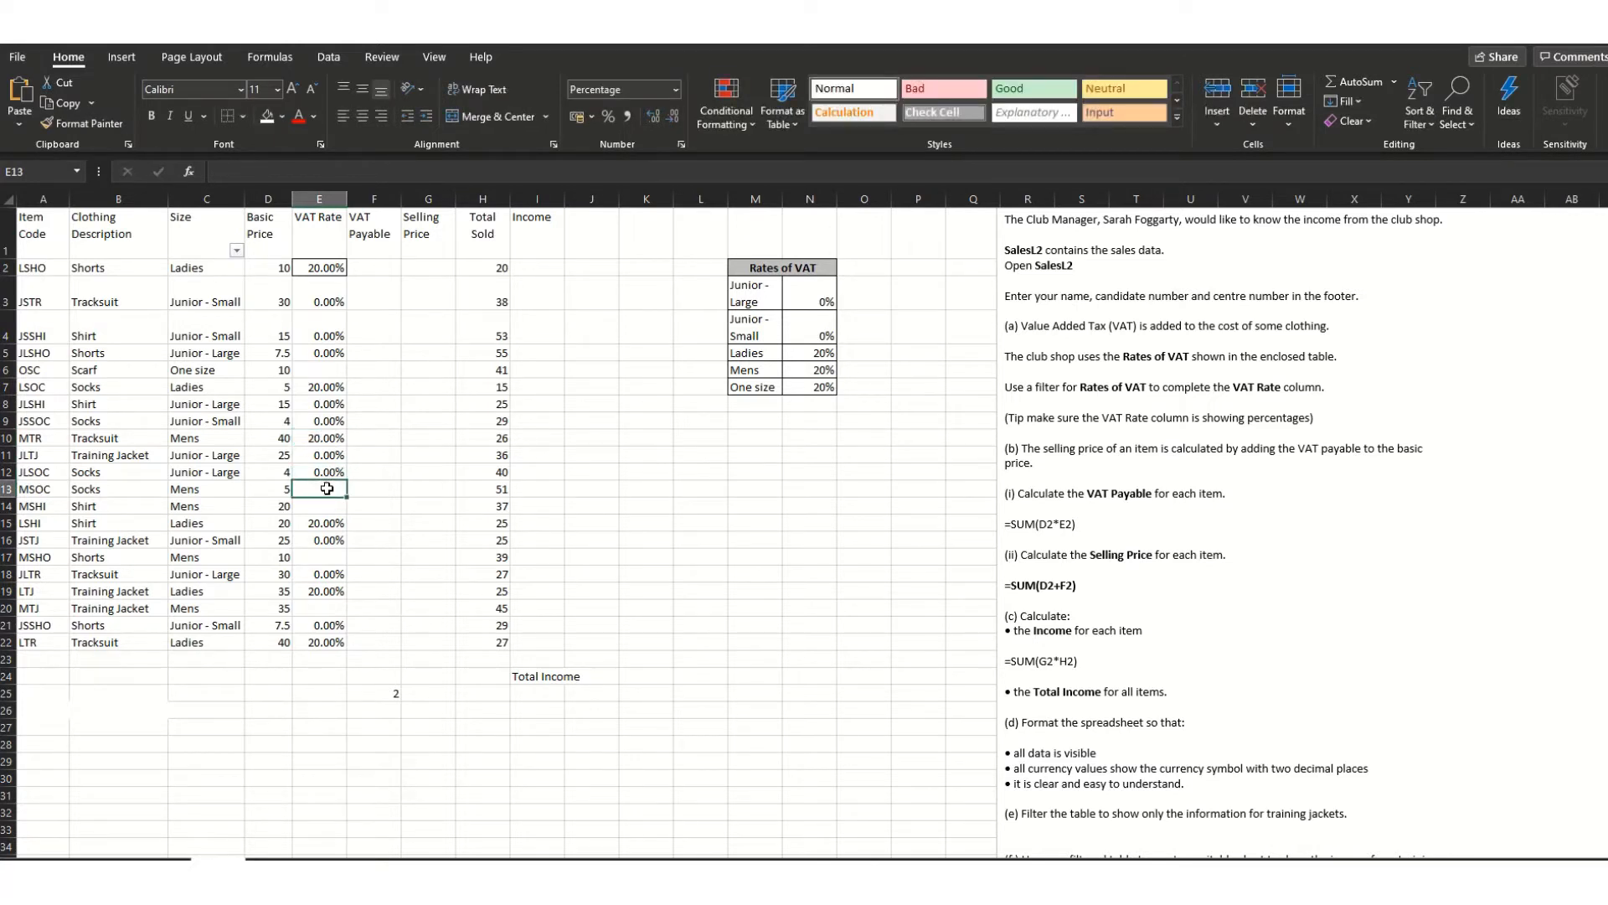
text(20)
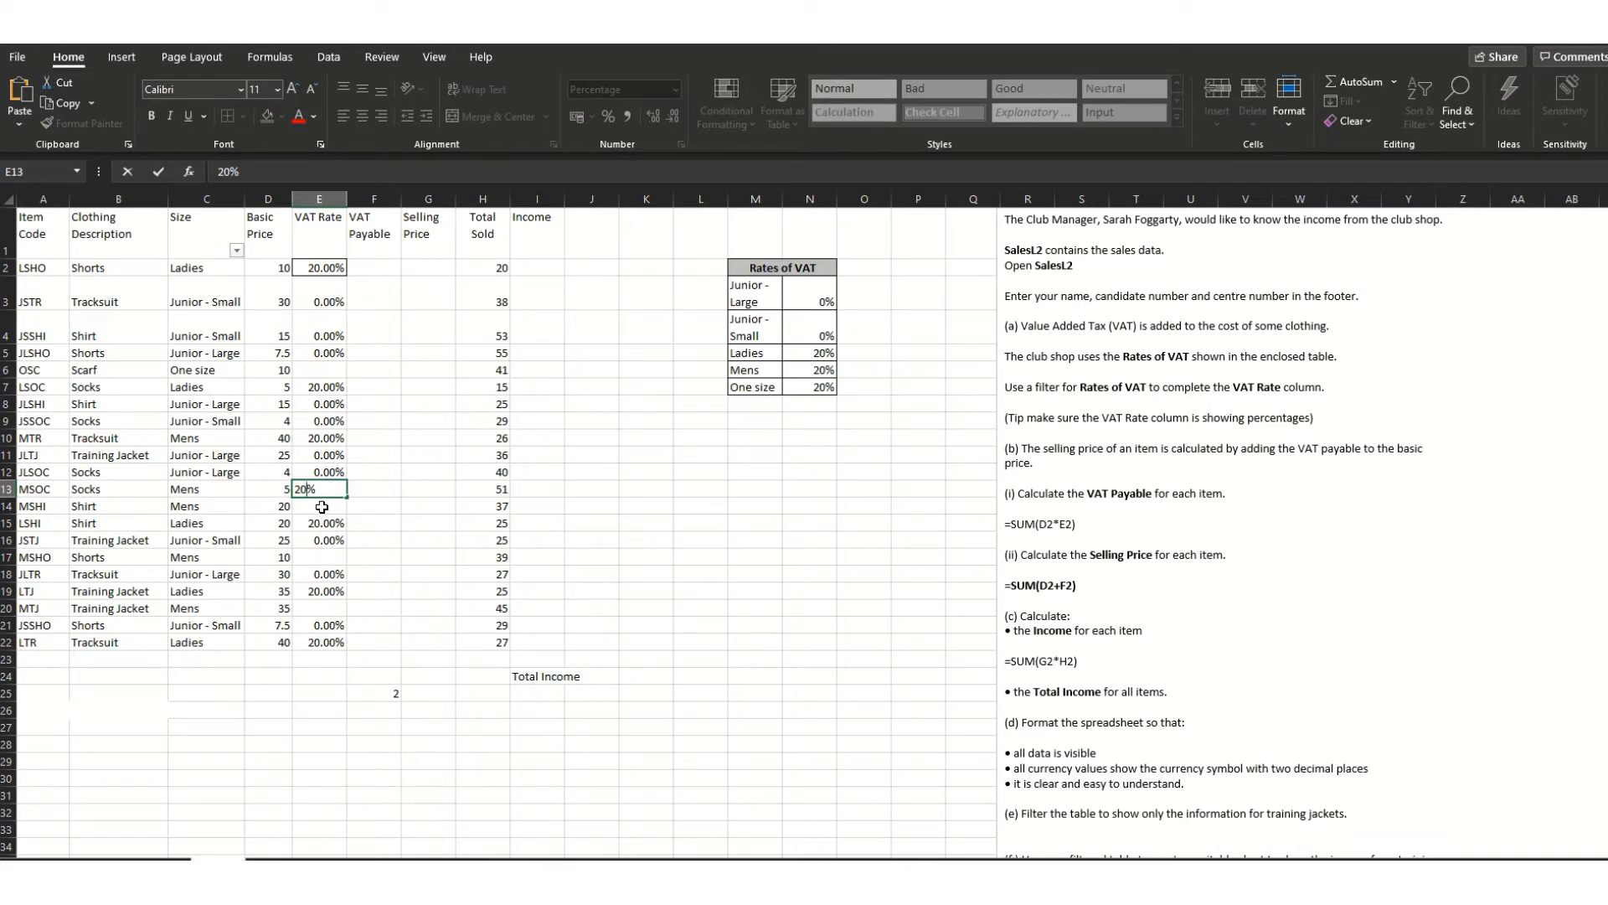
click(321, 507)
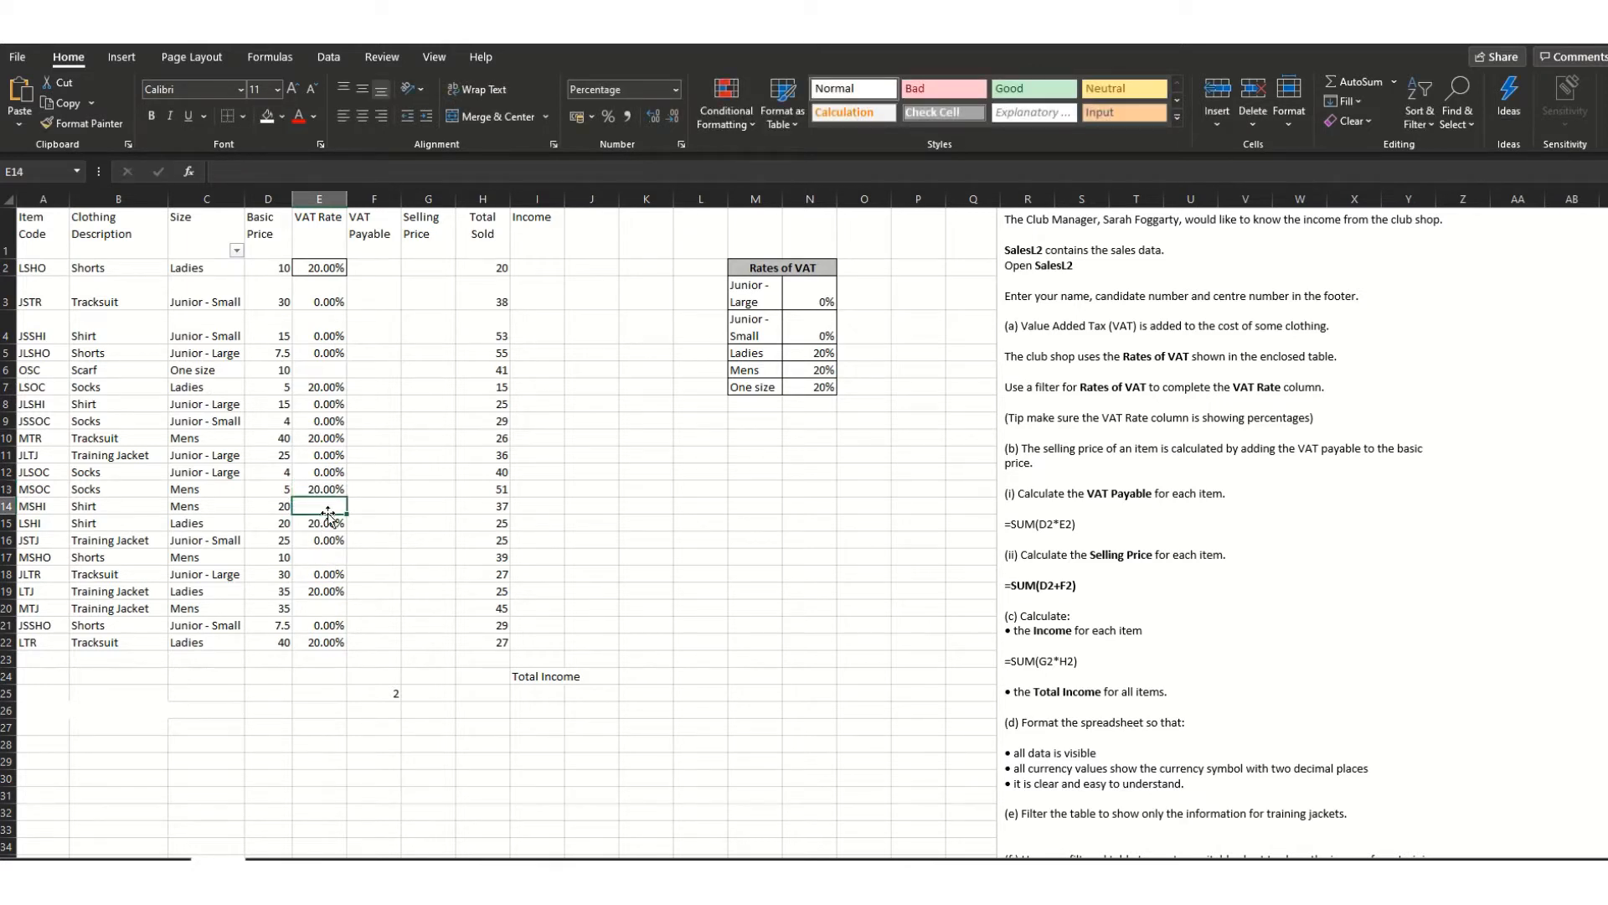
text(20)
click(326, 559)
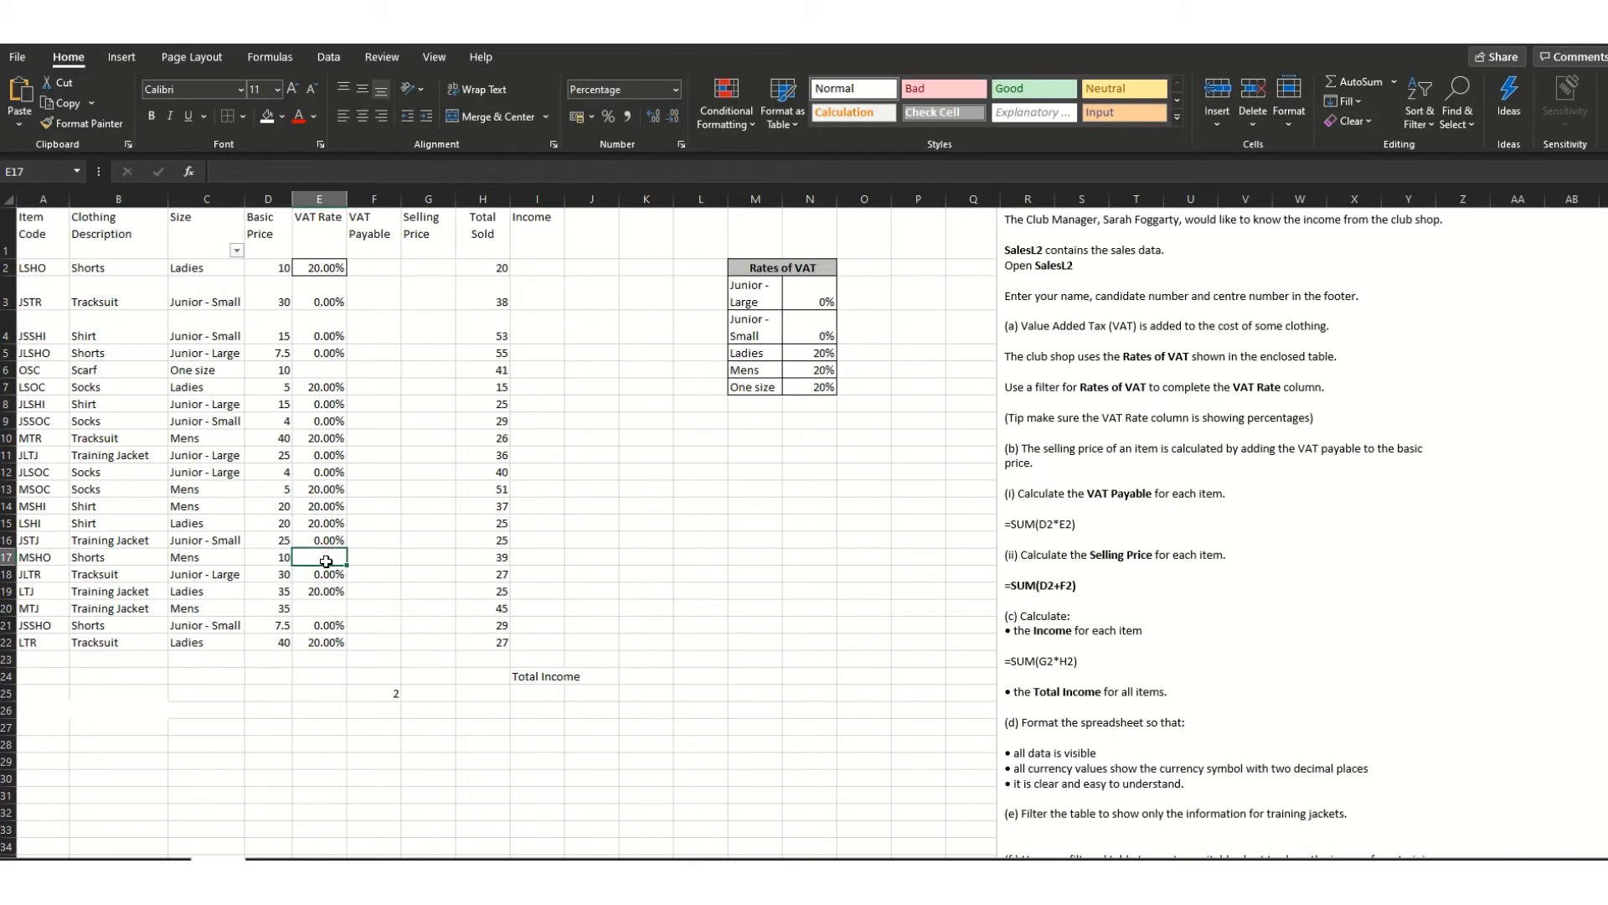
text(20%)
click(391, 652)
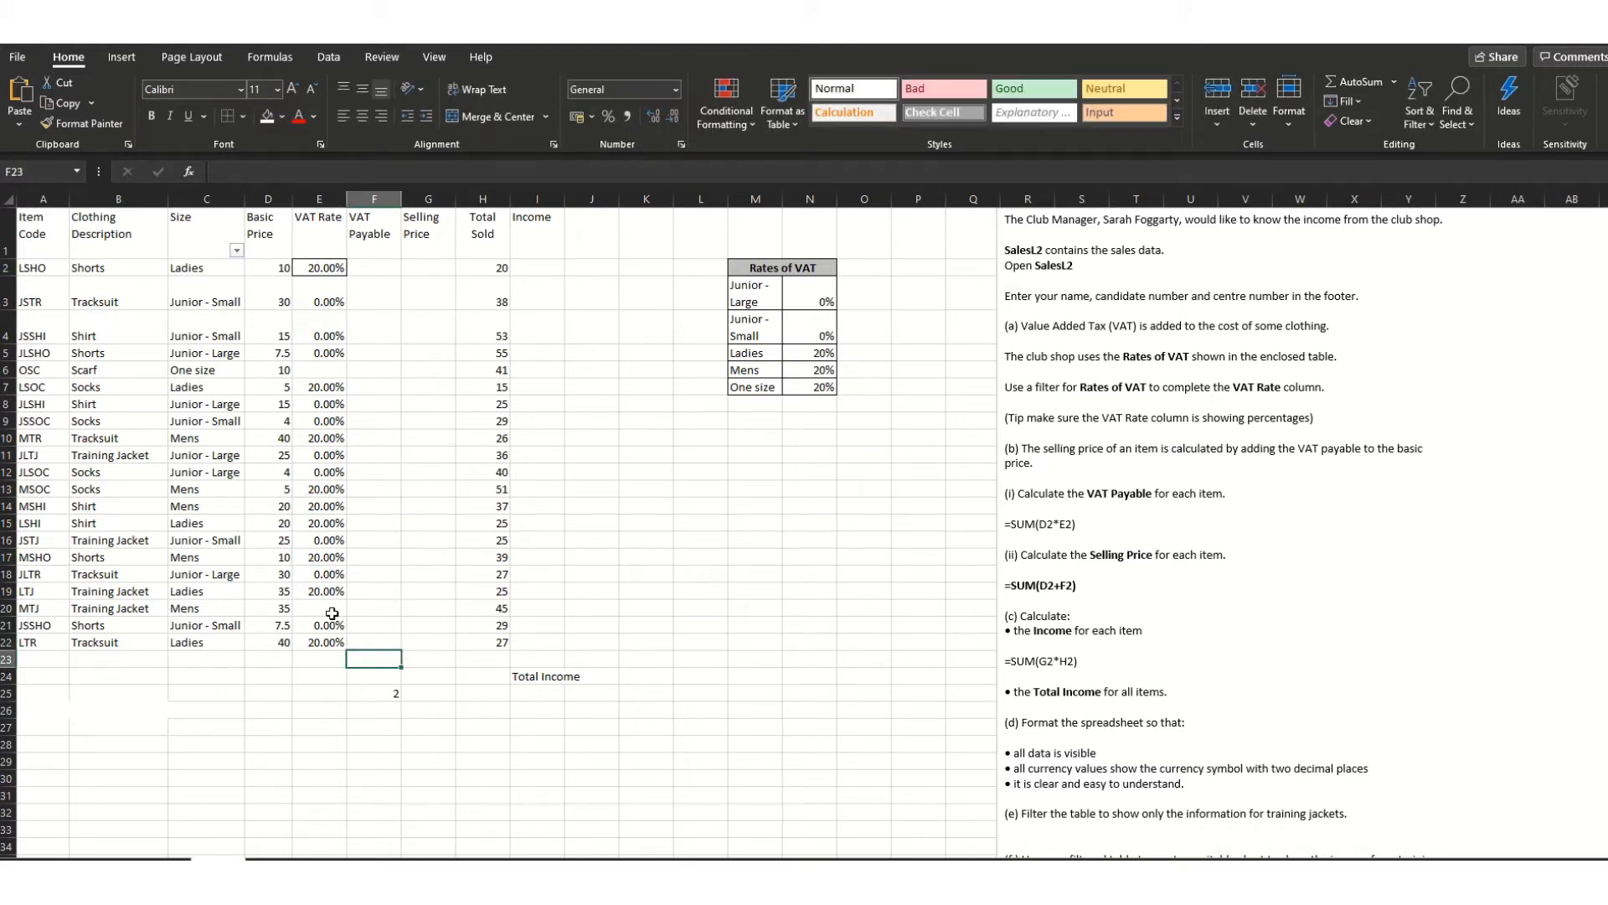
- Enter a 20% VAT rate for the Scarf in cell E6
click(325, 608)
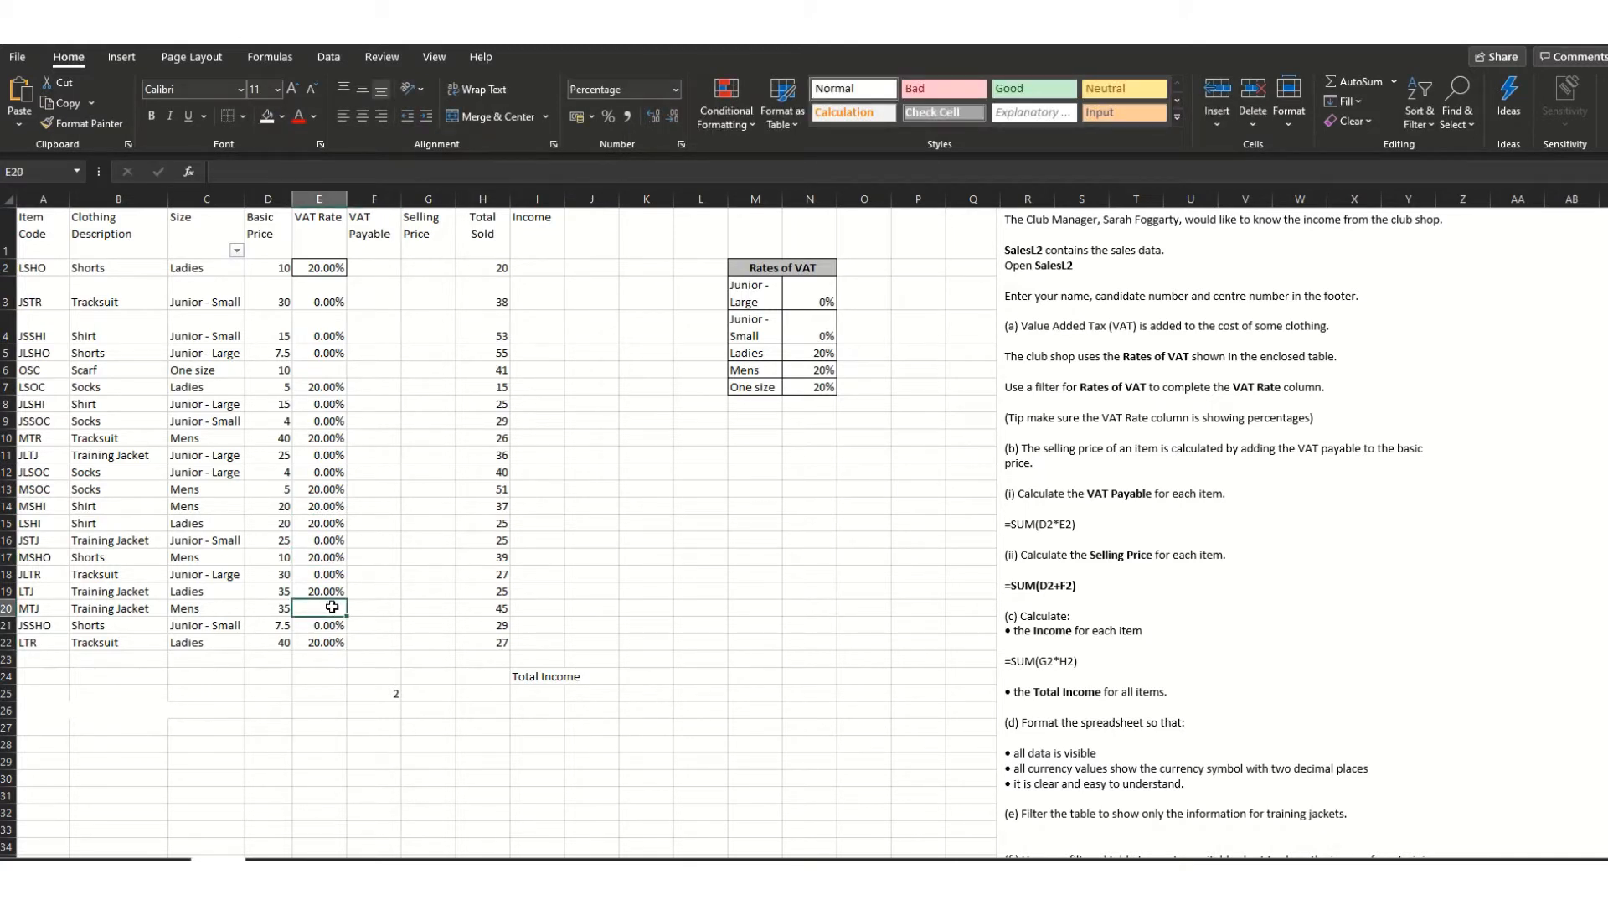
click(425, 744)
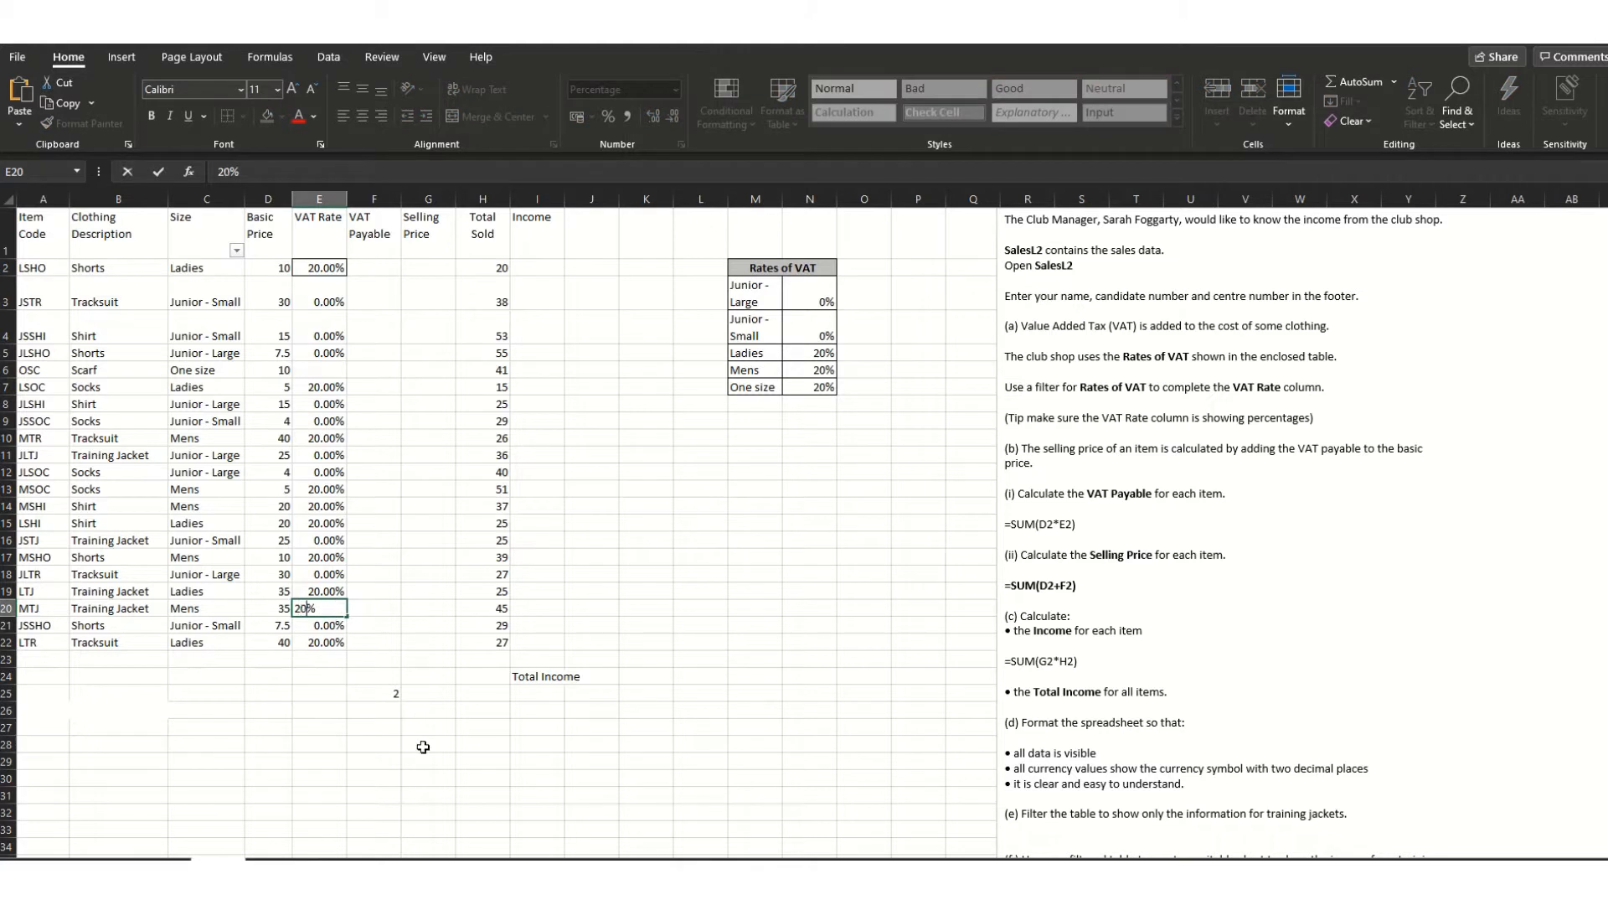
click(237, 251)
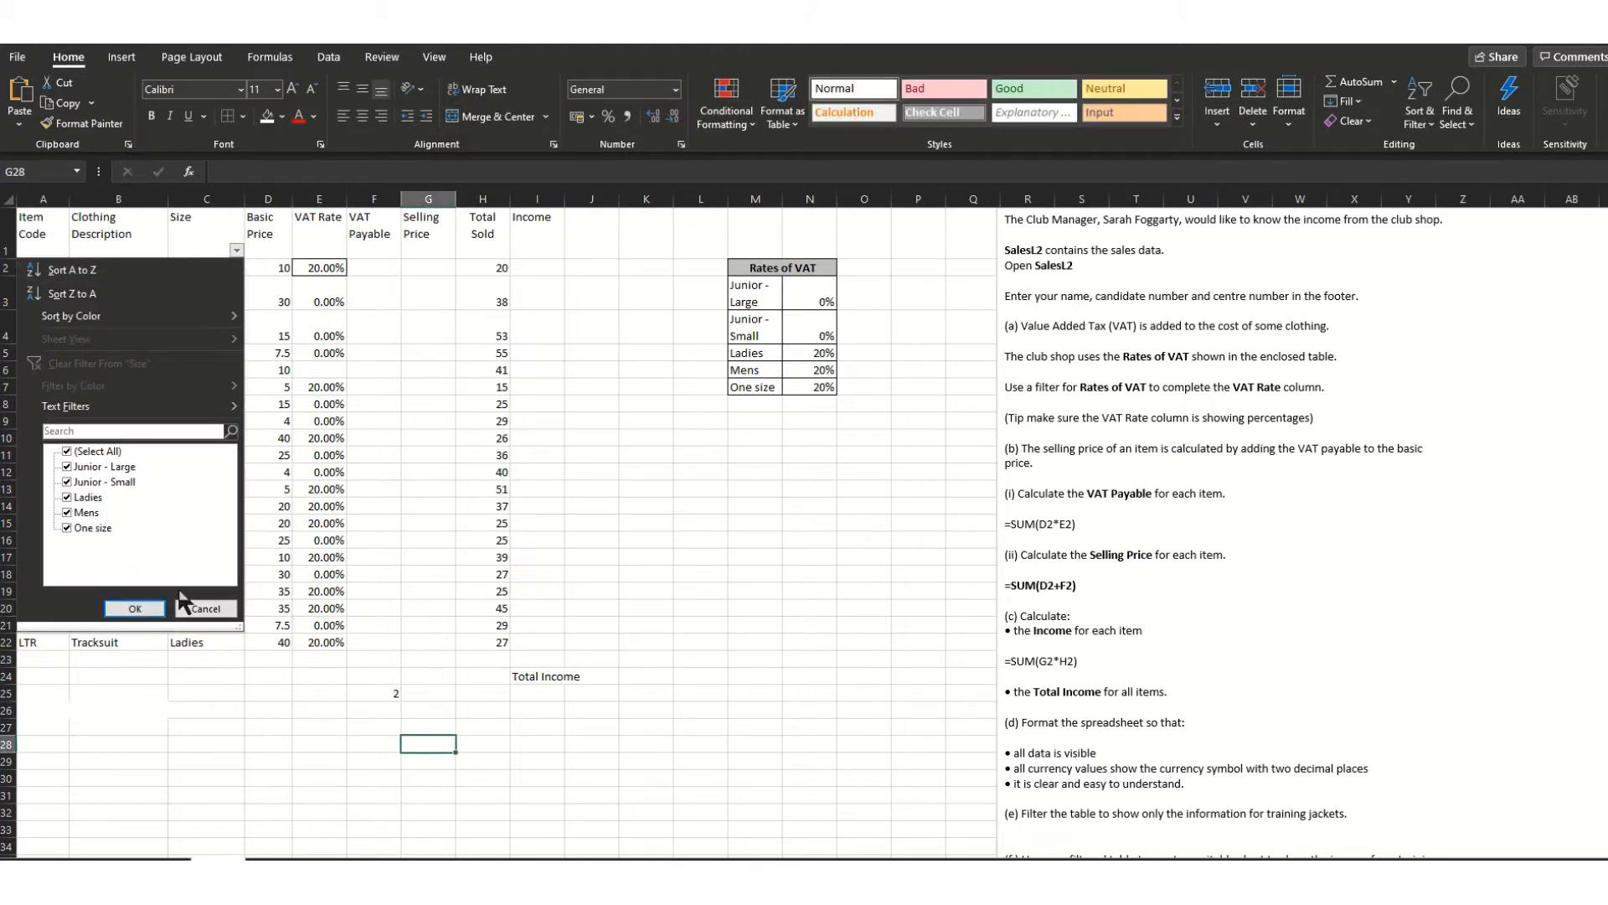
click(205, 608)
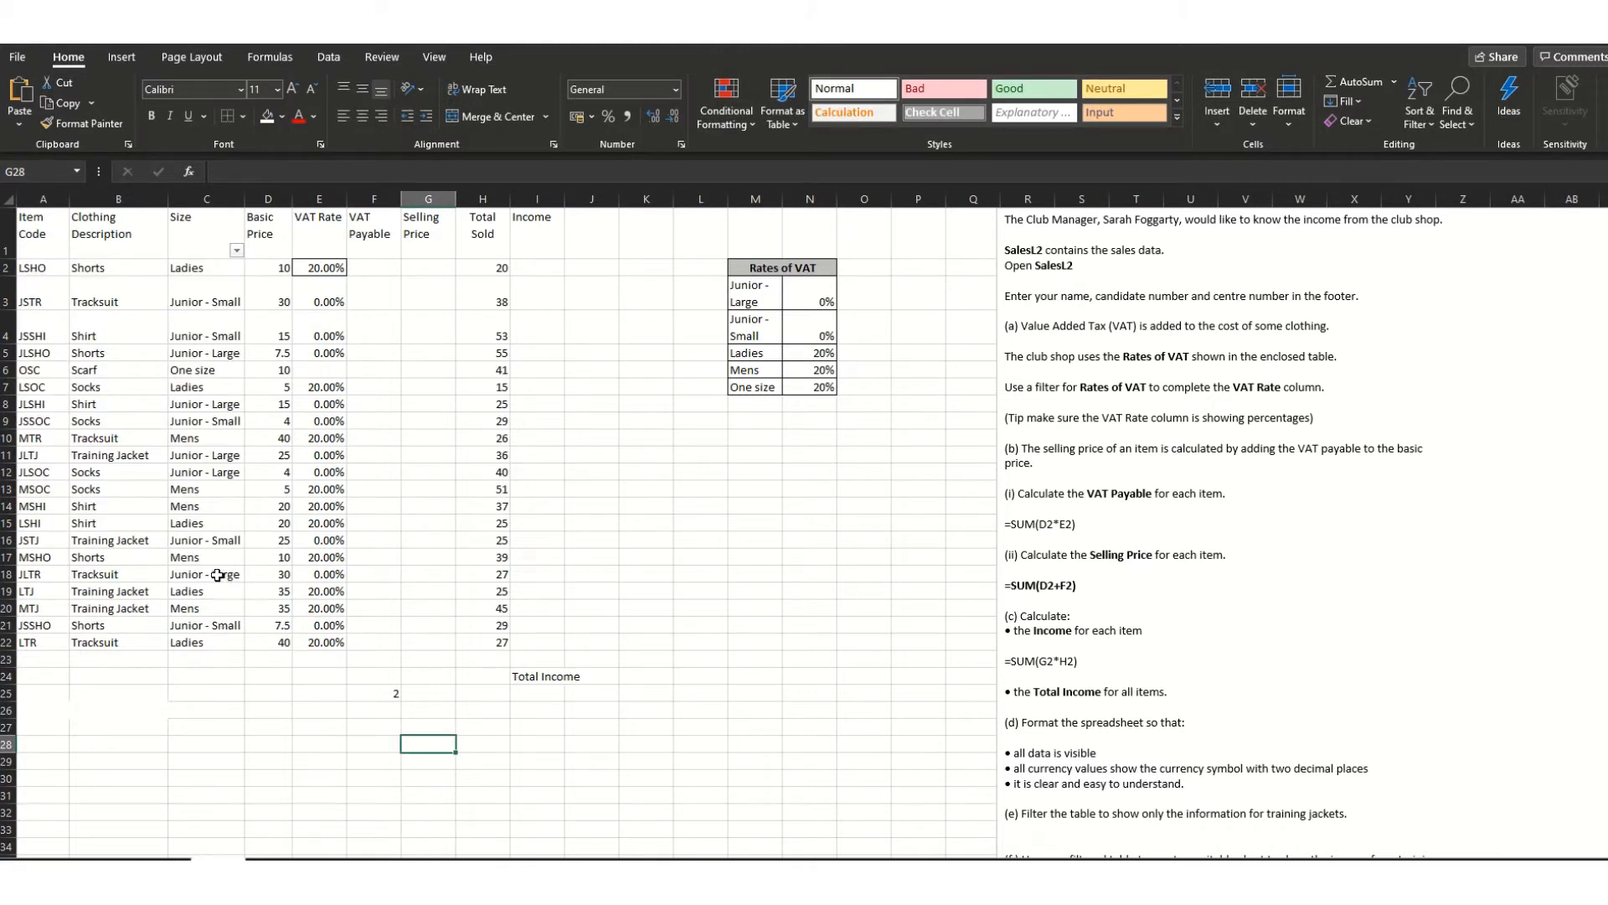
click(323, 368)
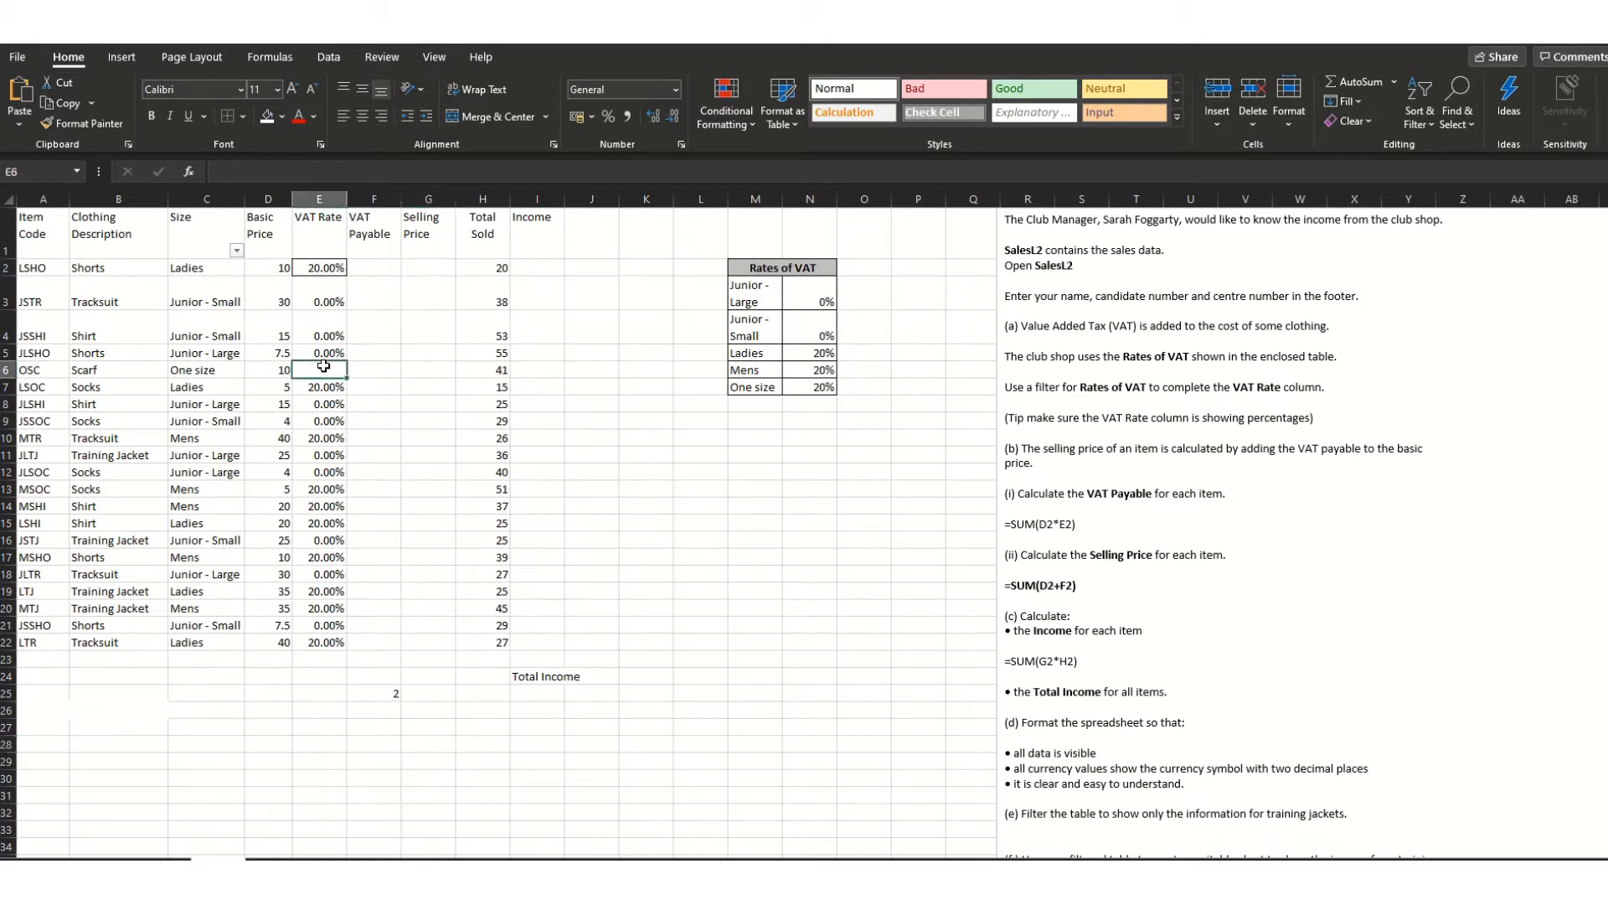
text(20)
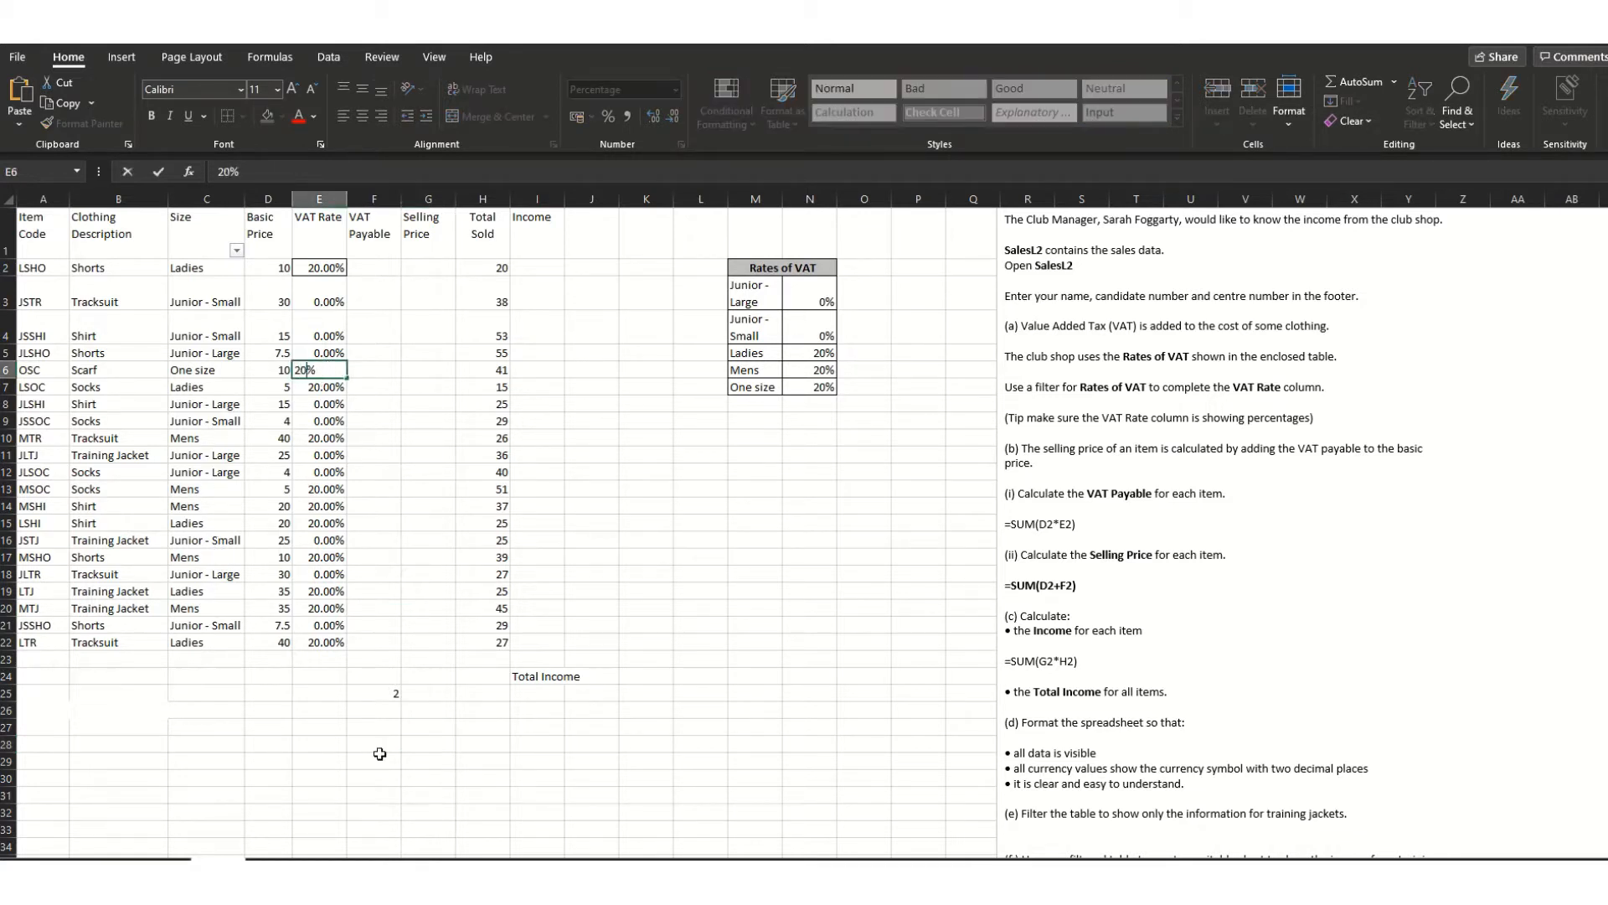
click(368, 796)
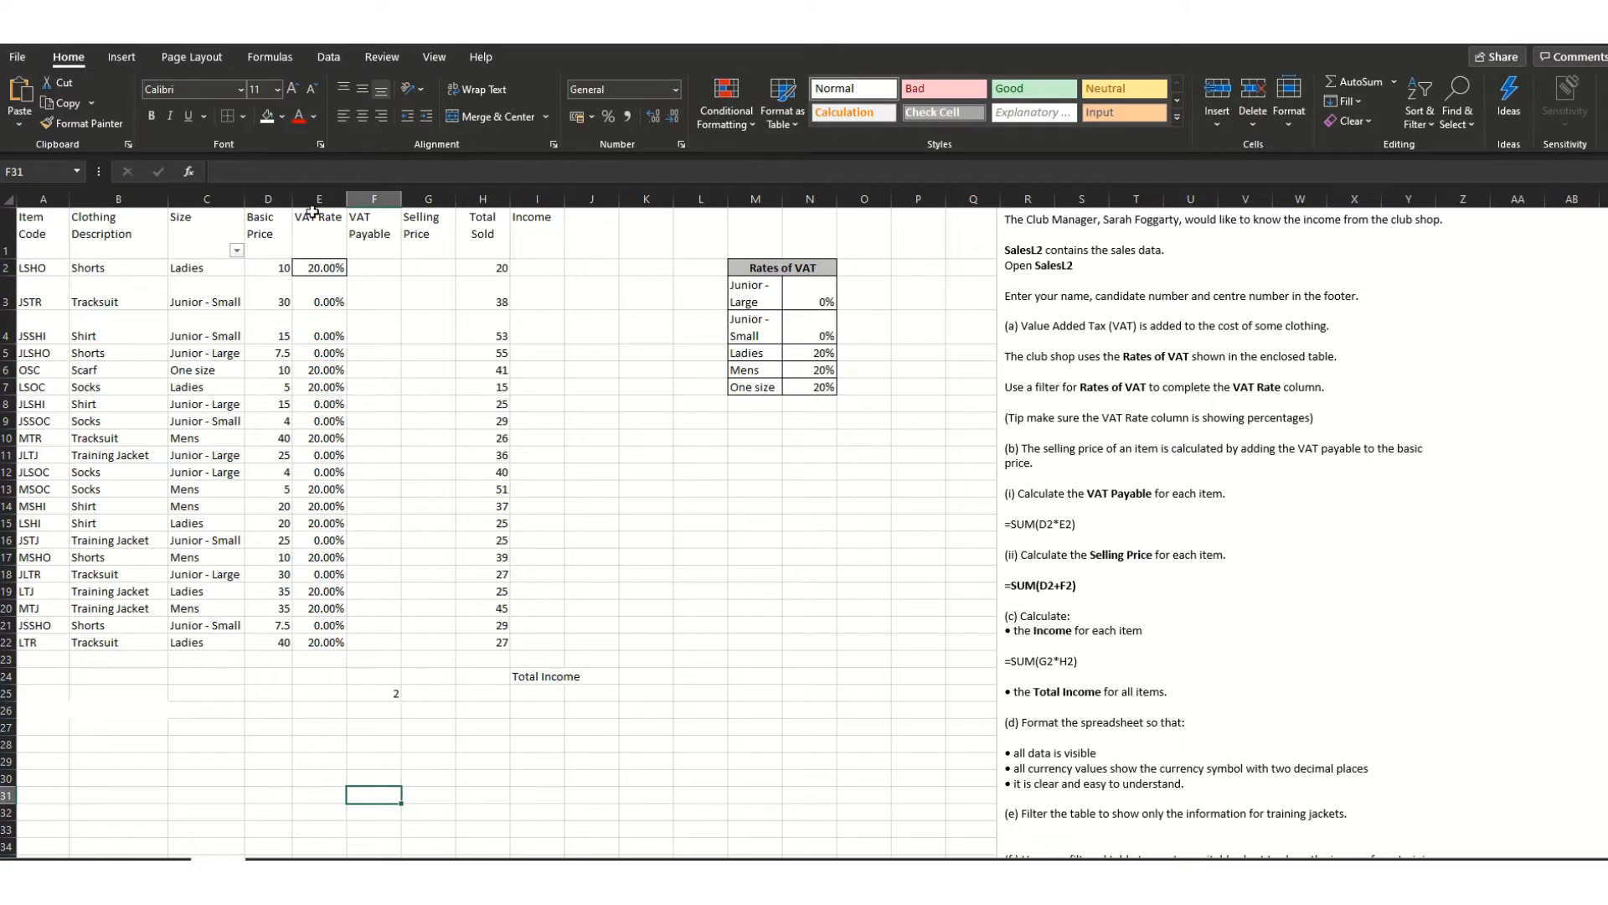
- Decrease the decimals of VAT Rates E2:E22 twice so they show as whole percentages
drag(336, 272, 336, 645)
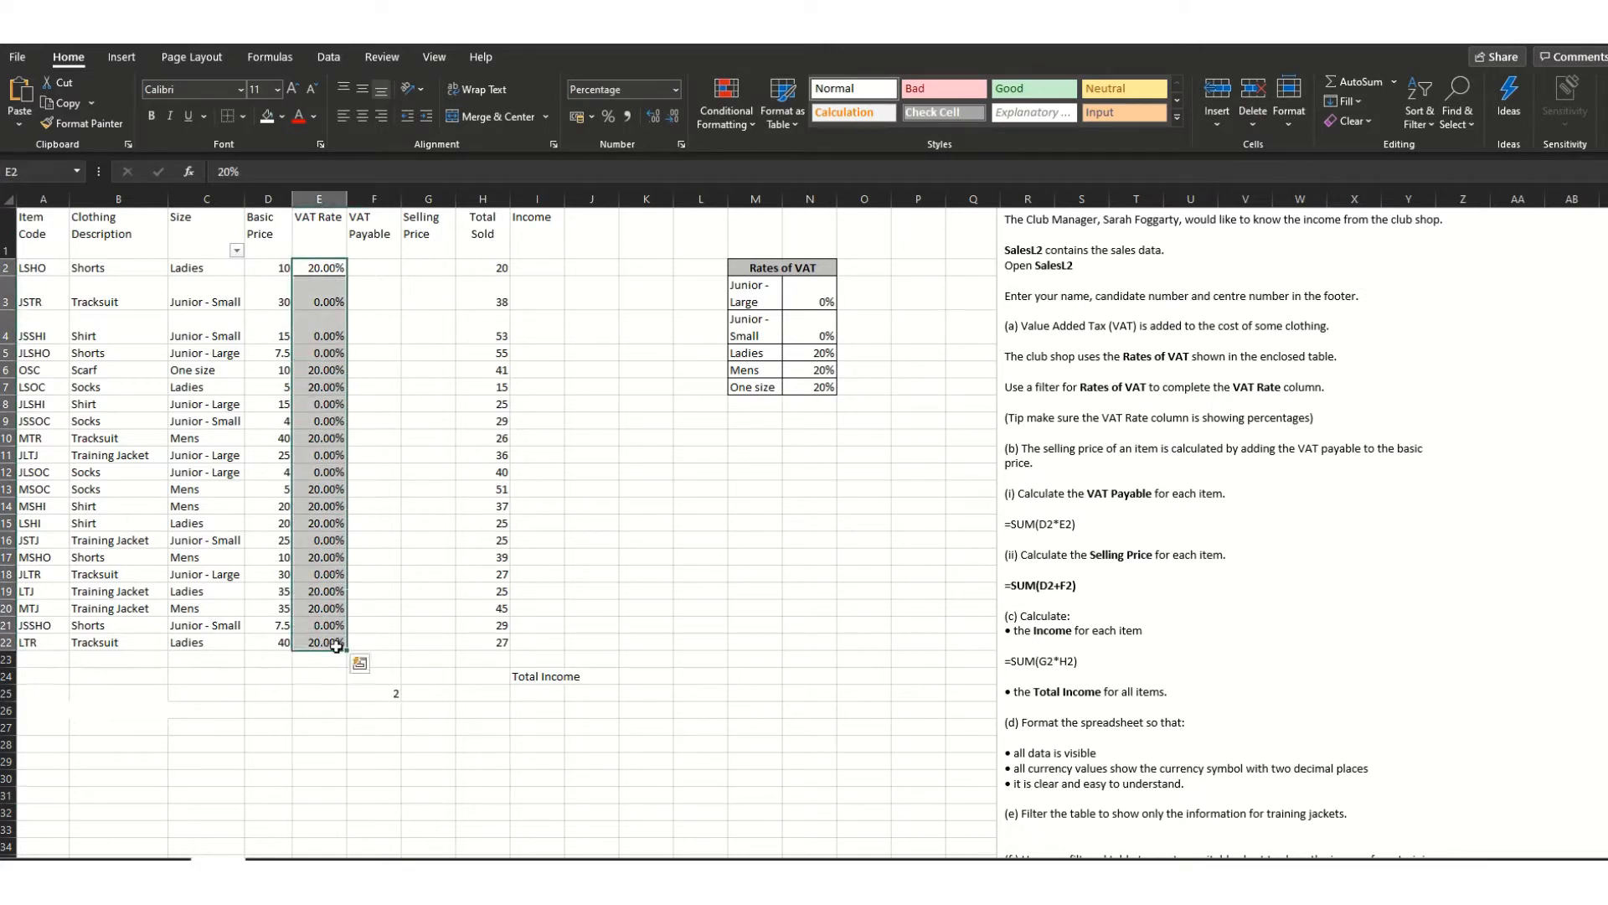
click(675, 117)
click(676, 118)
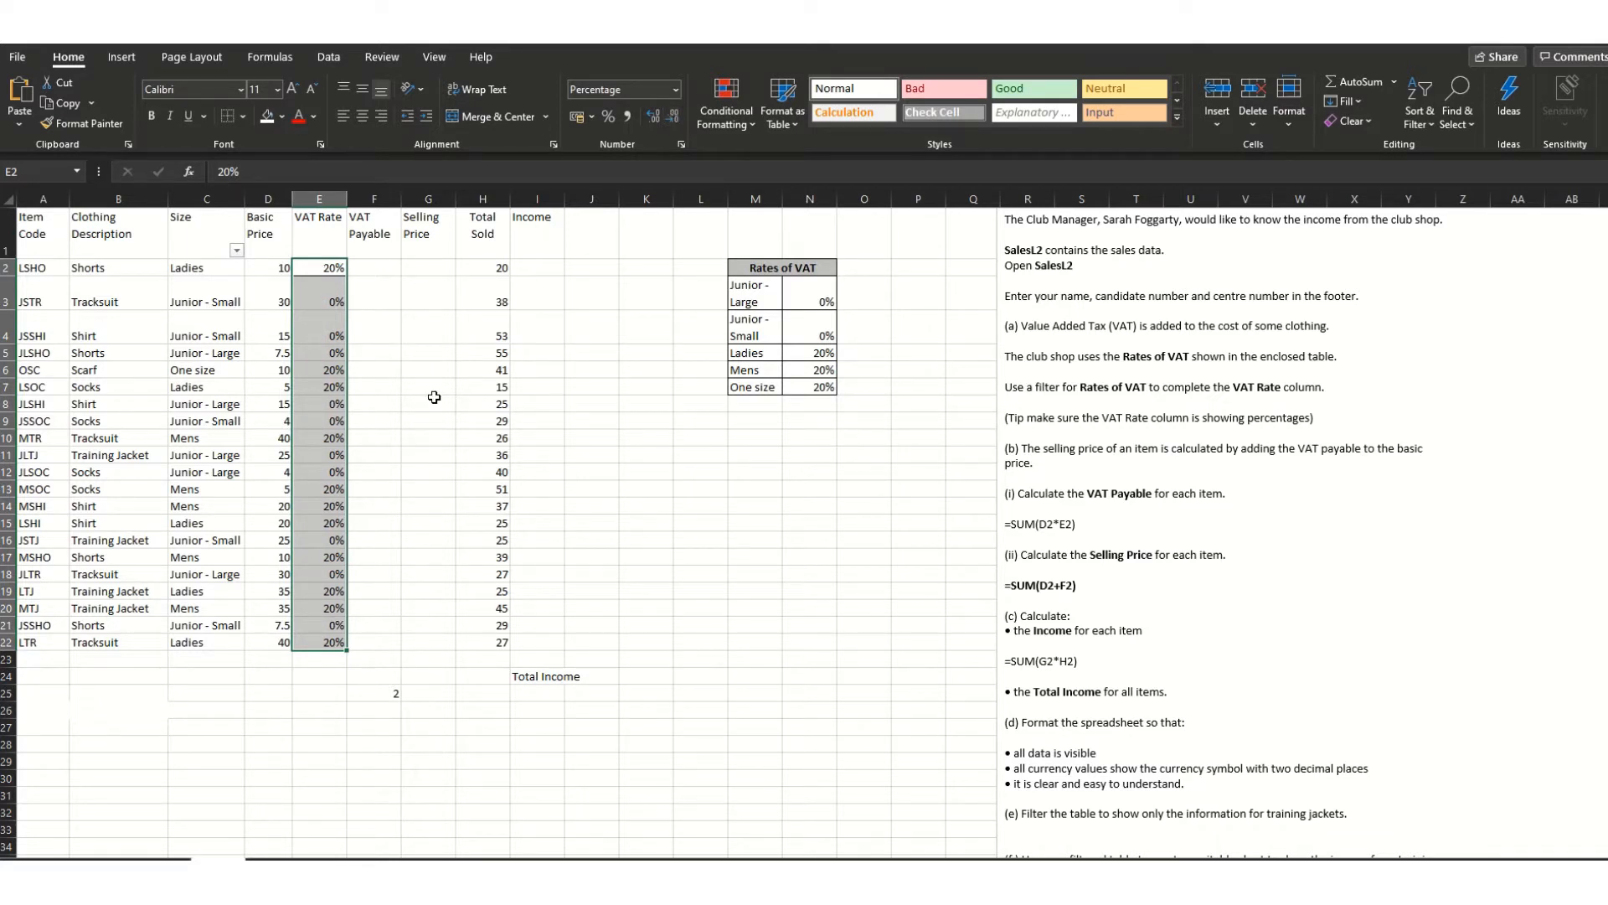
click(433, 397)
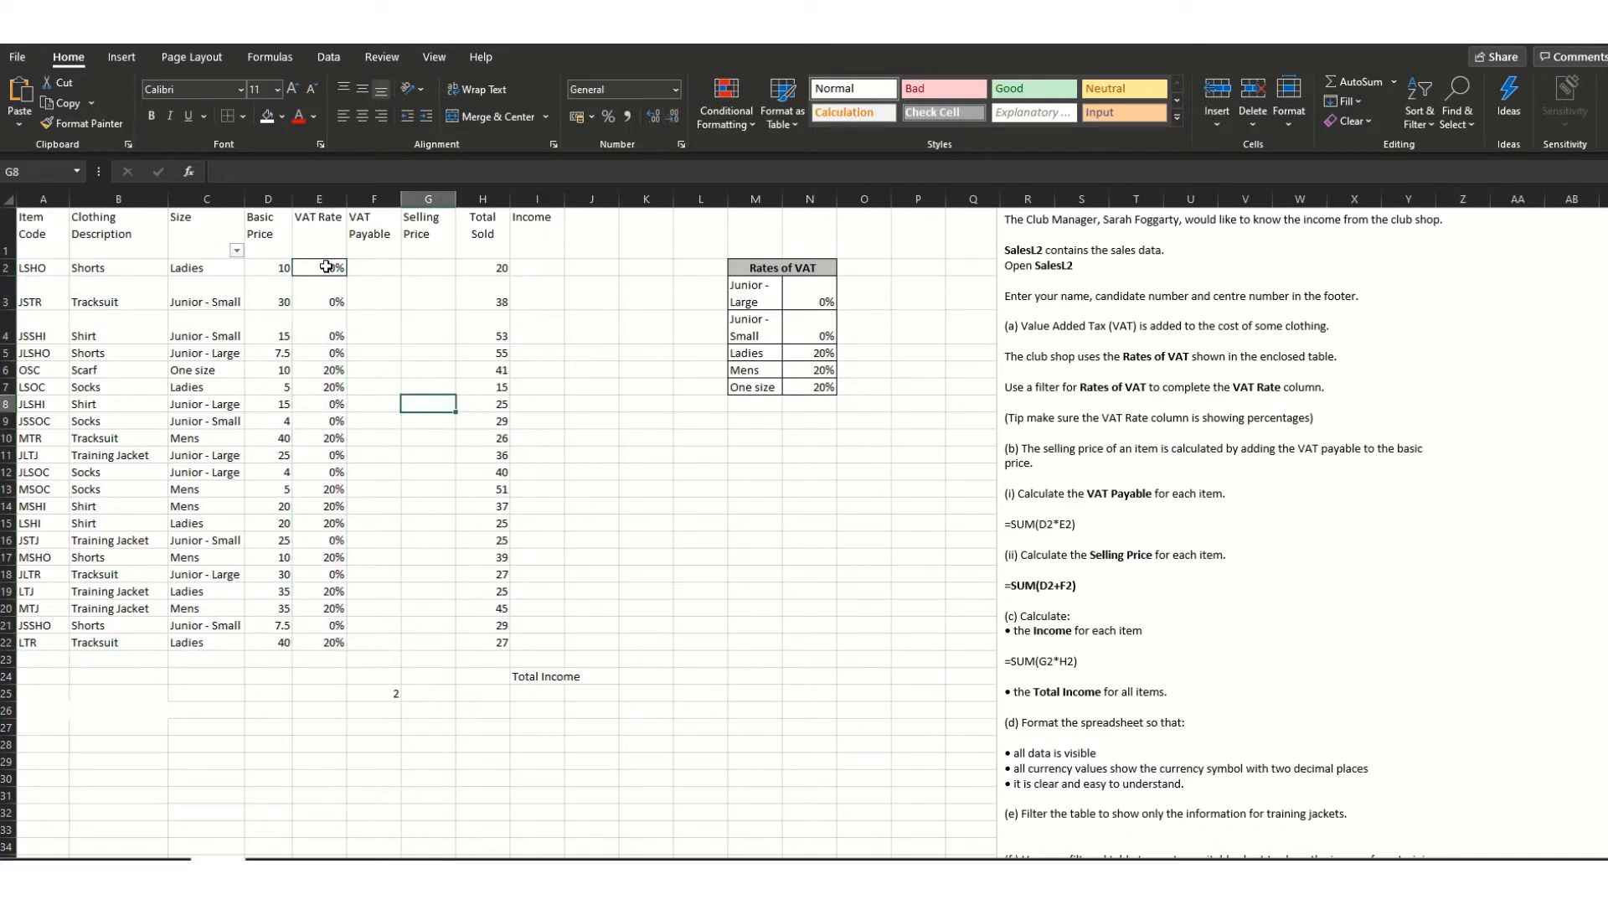
click(379, 688)
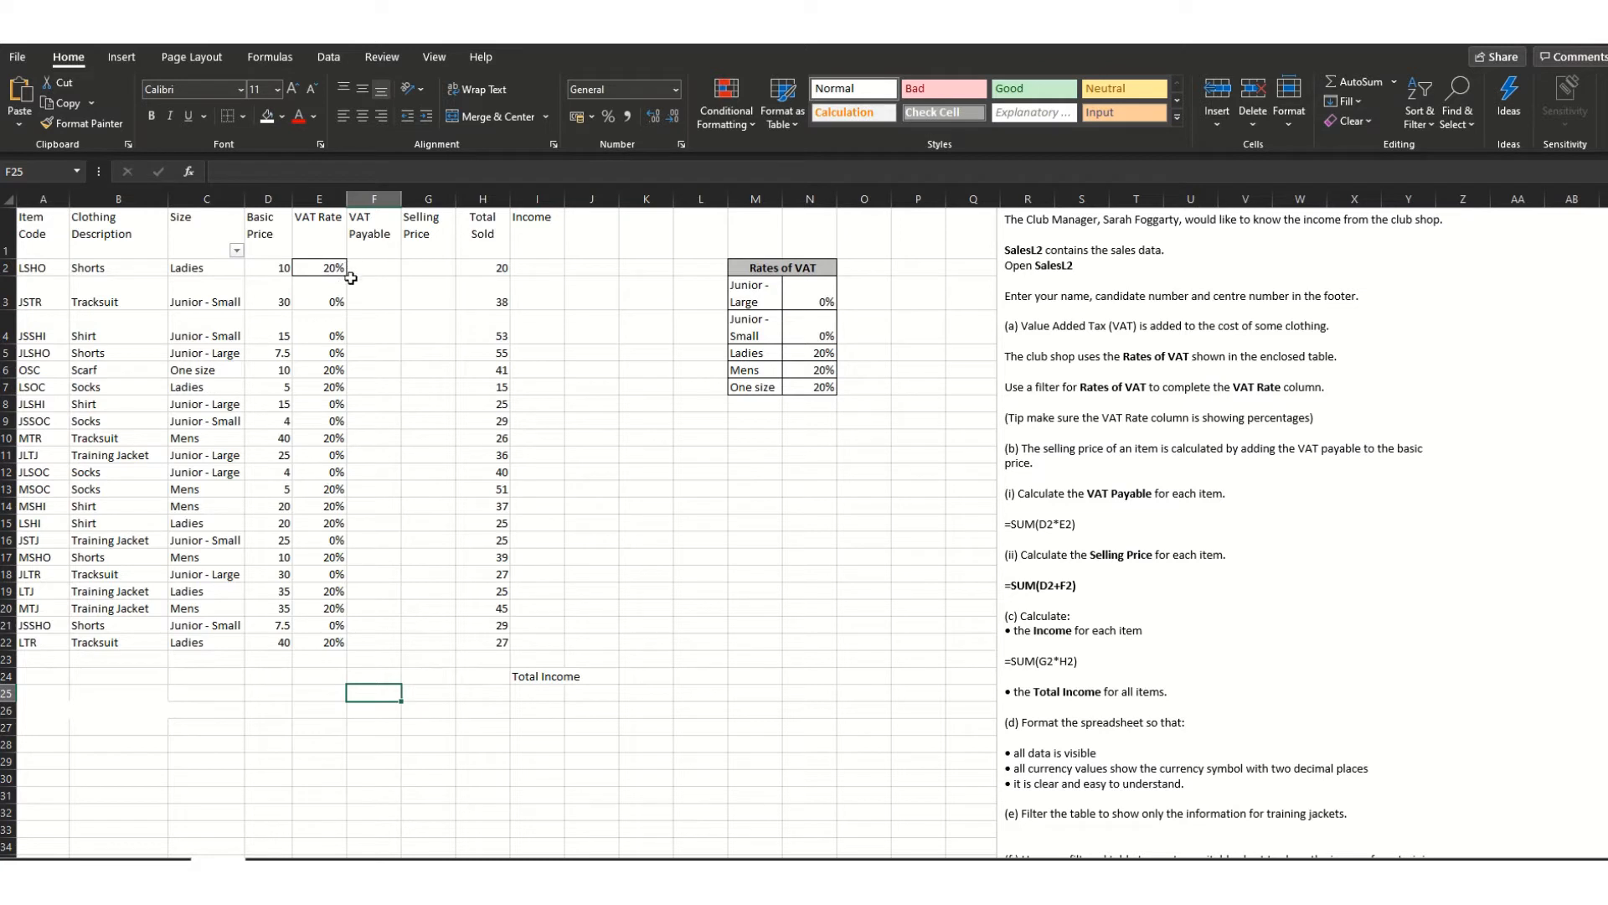
click(367, 264)
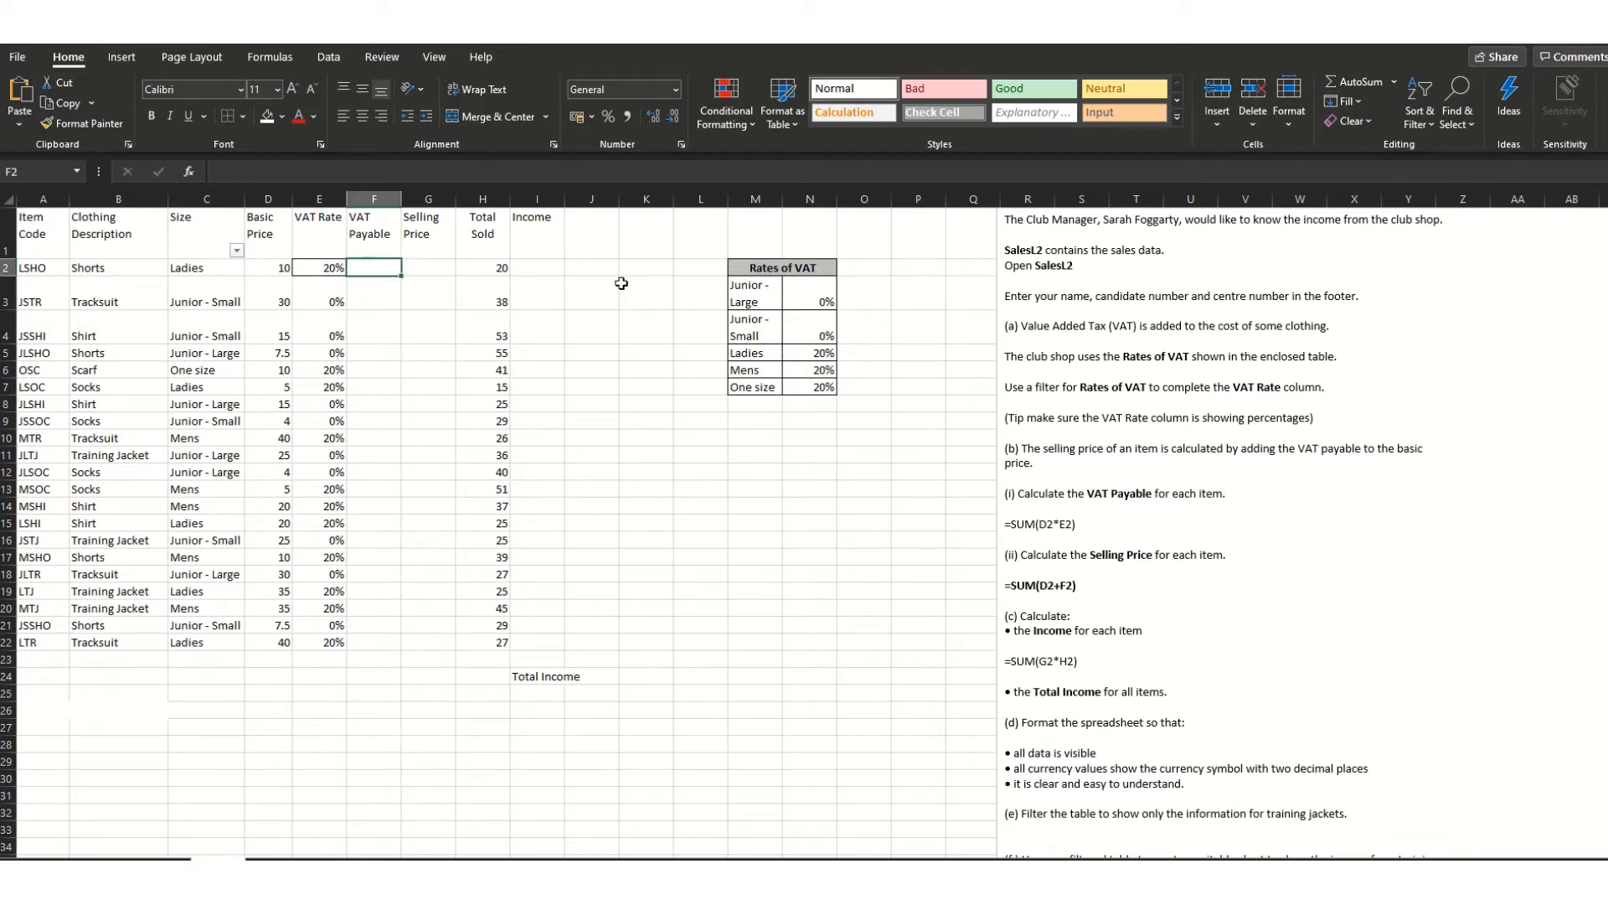
- Start the VAT Payable formula in F2 as =SUM(D2*E2, multiplying Basic Price by VAT Rate
text(=SUM()
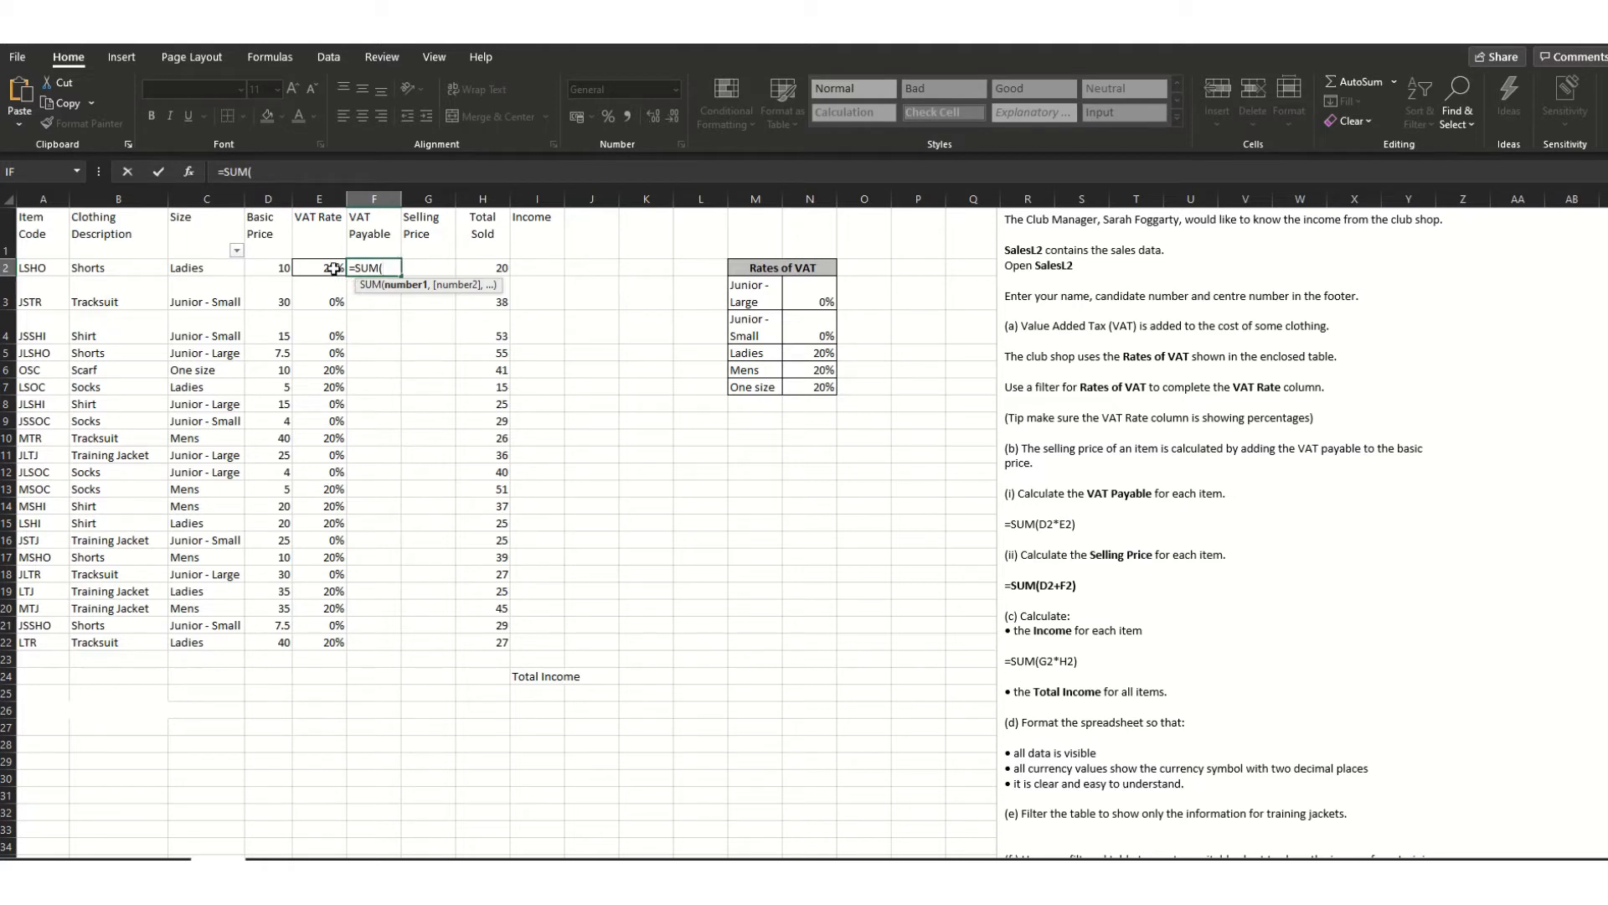
click(263, 268)
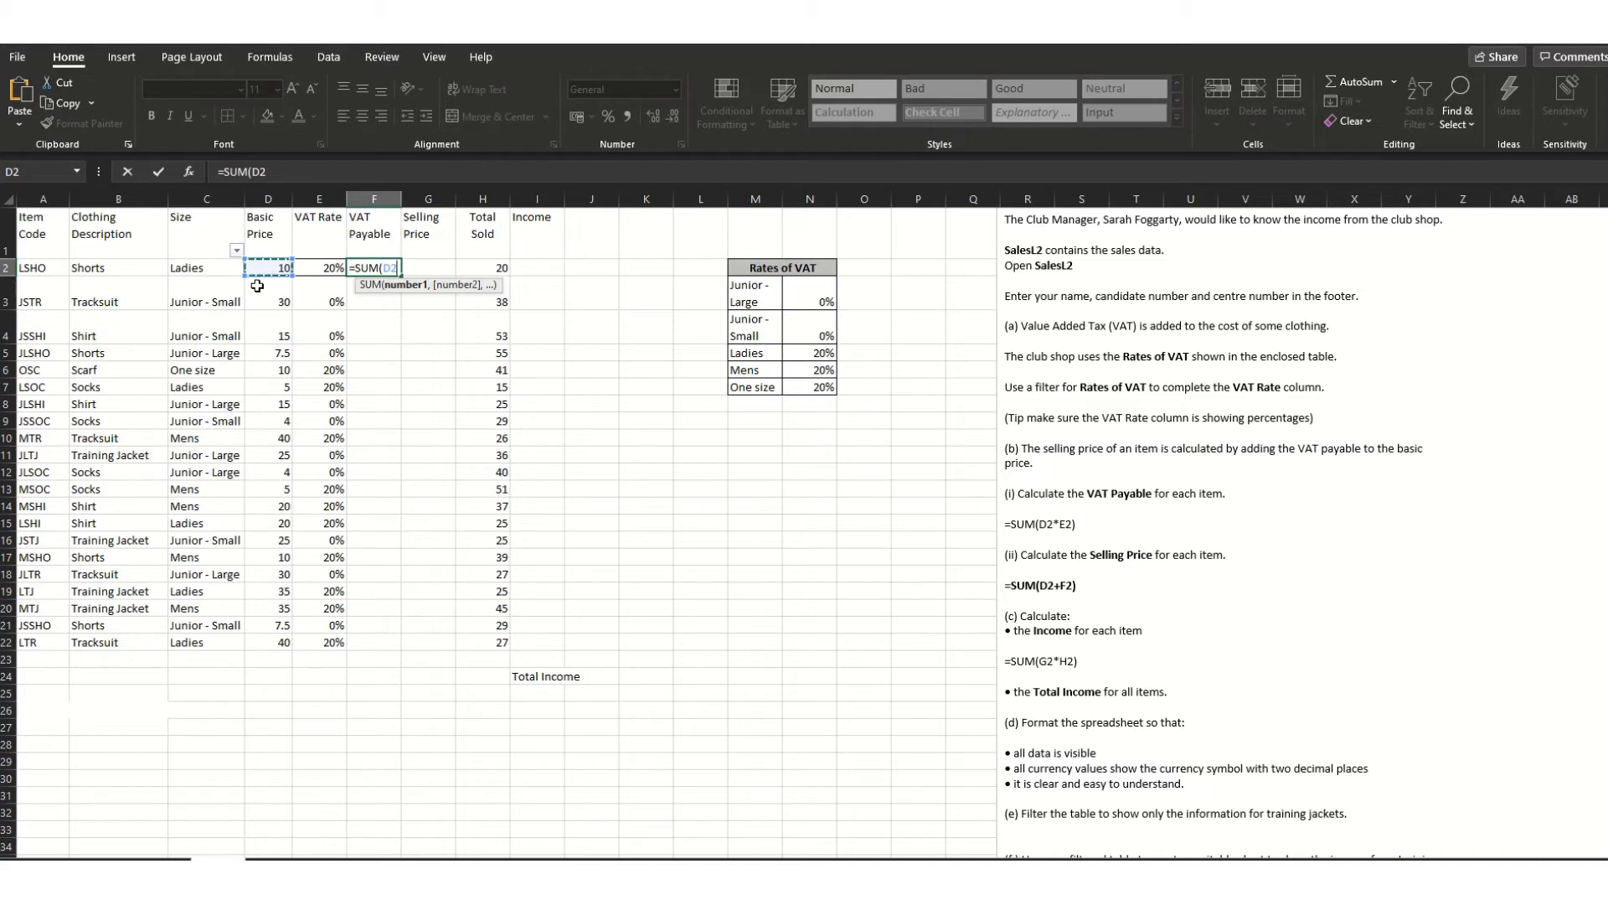
text(*)
click(327, 268)
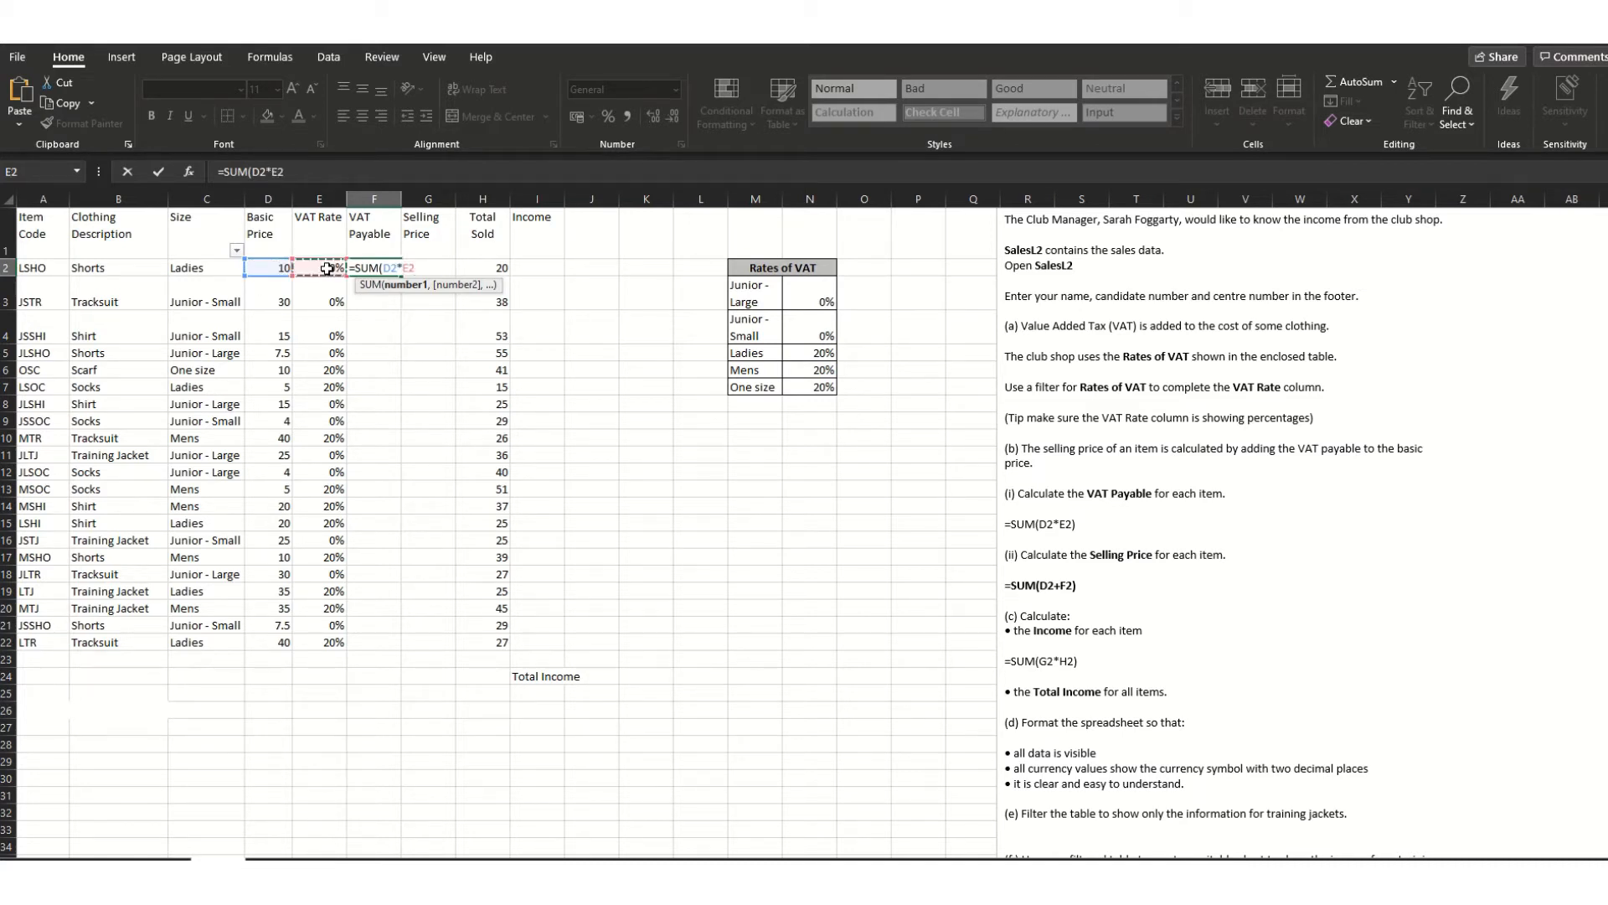
- Commit the VAT Payable formula =SUM(D2*E2) in F2 and check its result
key(Return)
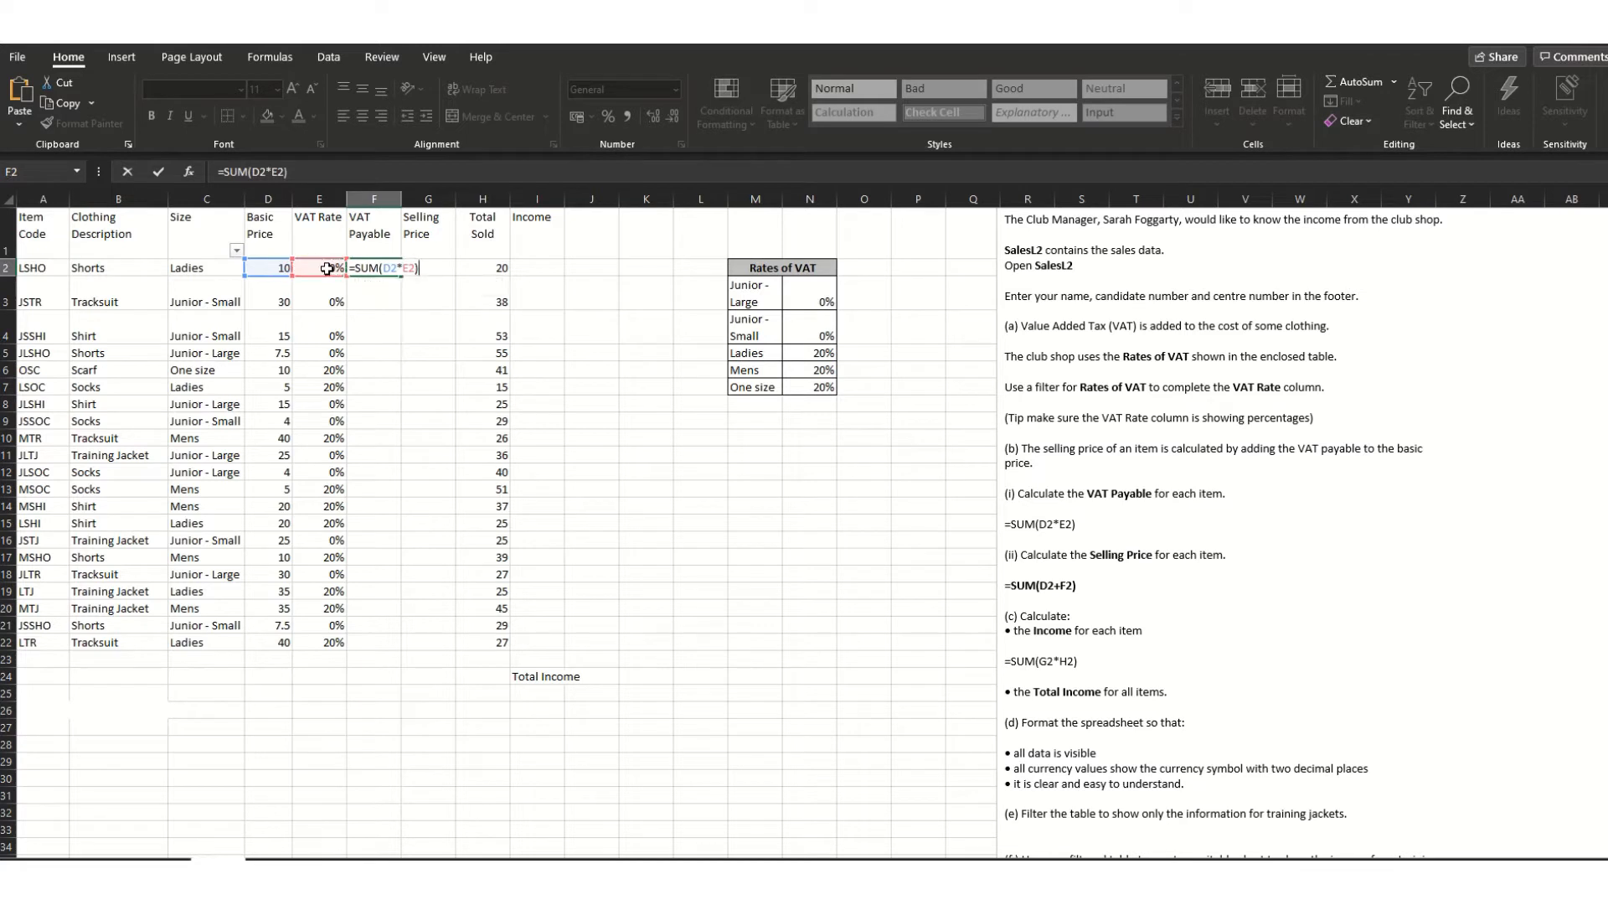
click(410, 367)
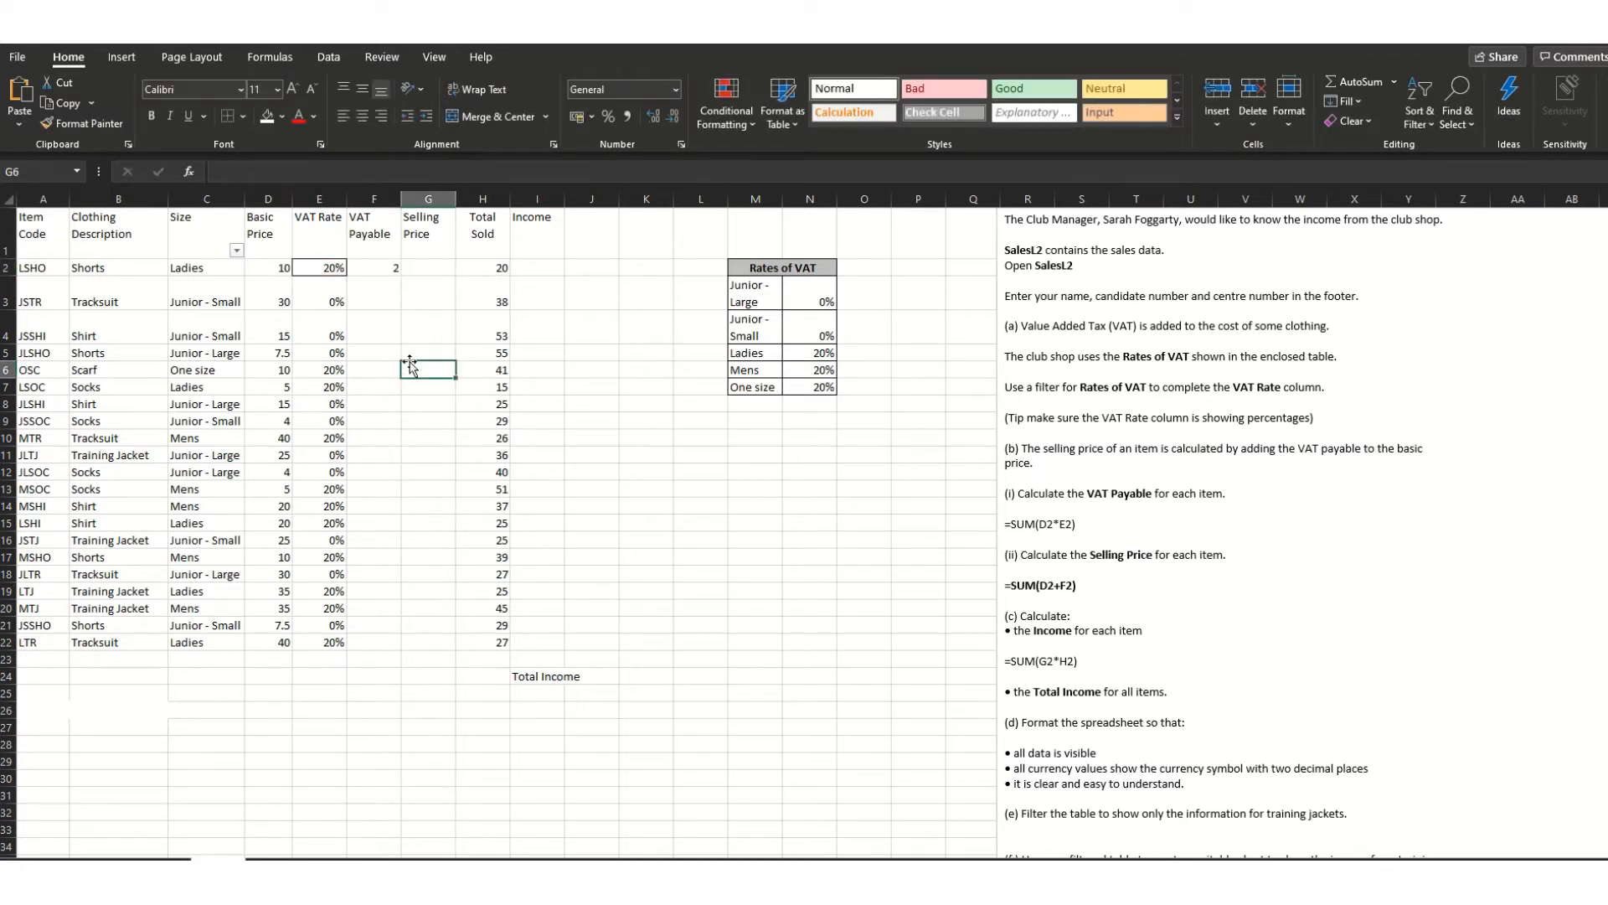
click(390, 269)
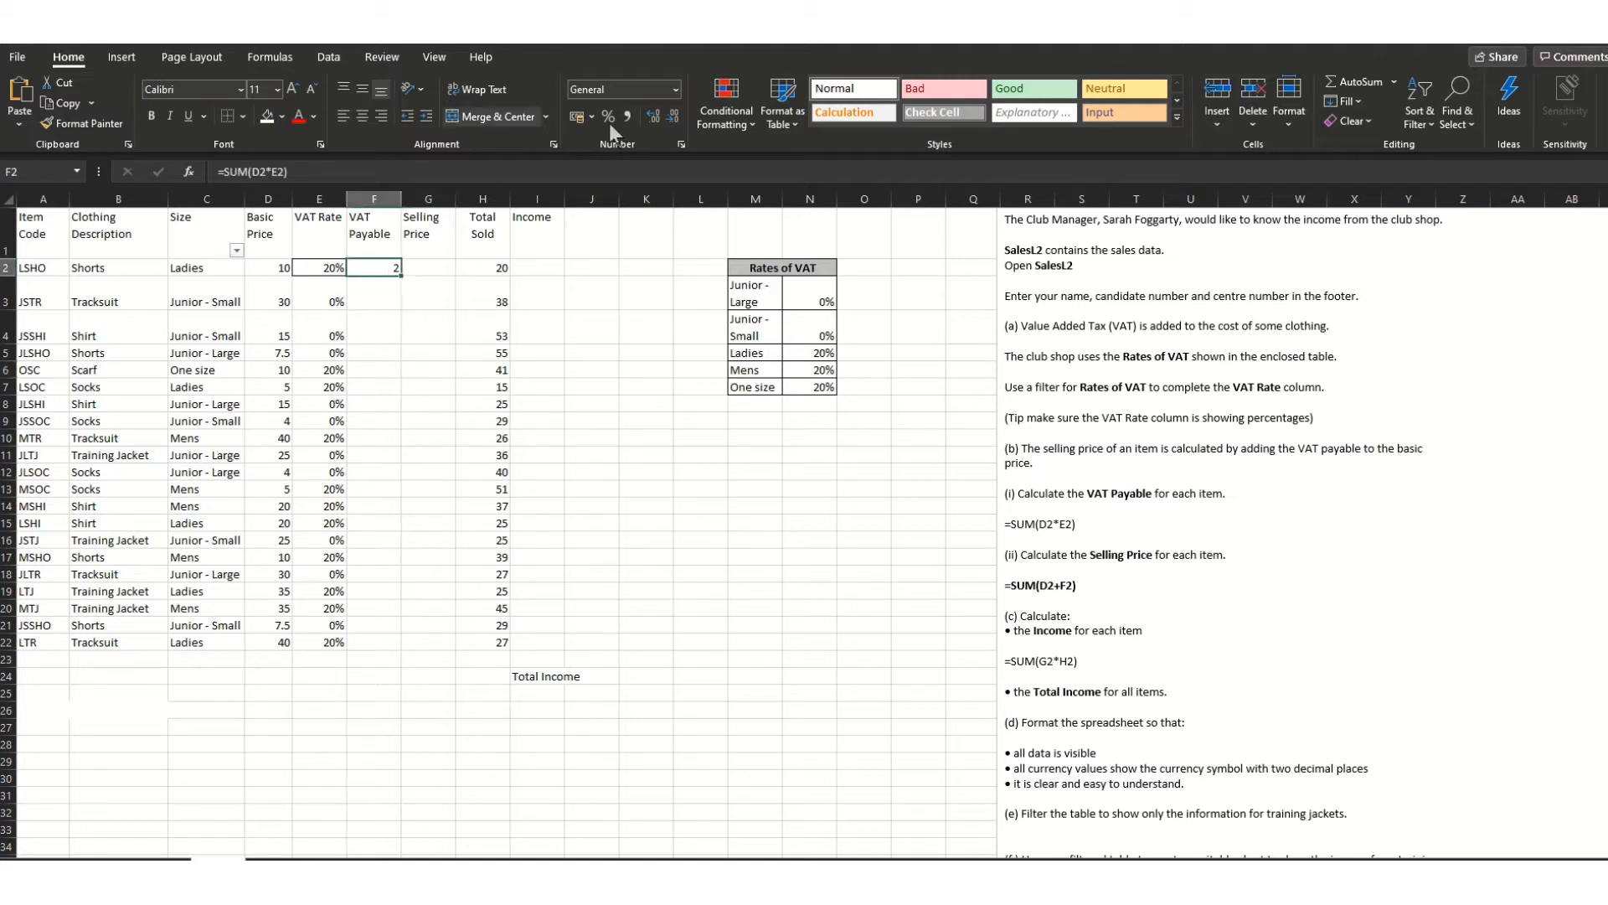
- Switch the VAT rate cell E2 to the General number format
click(304, 268)
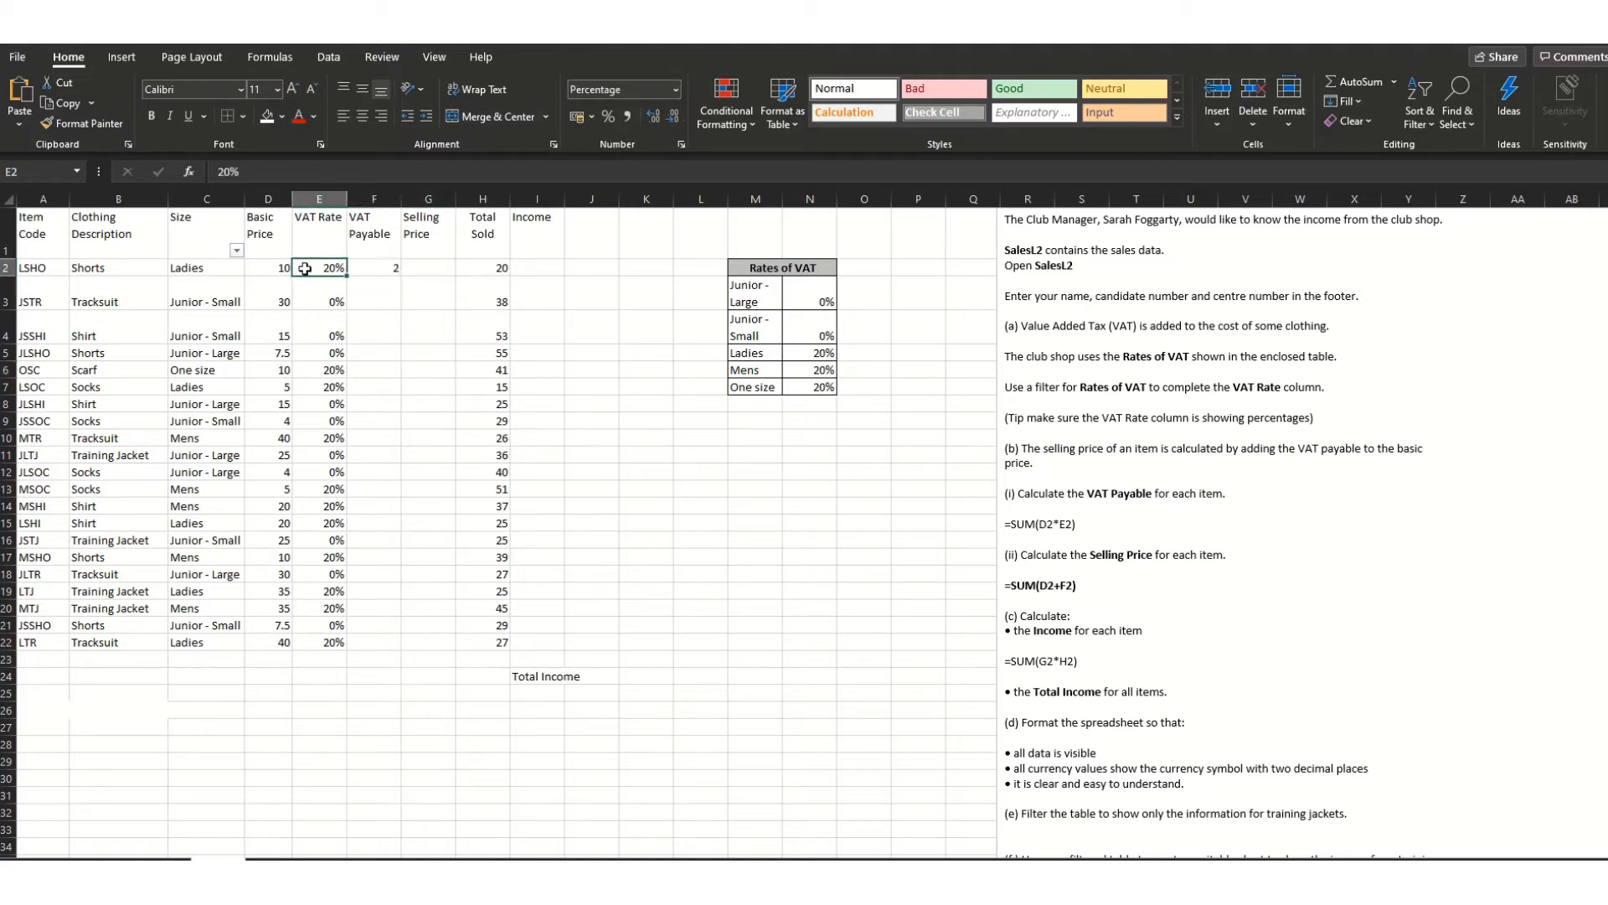
click(677, 90)
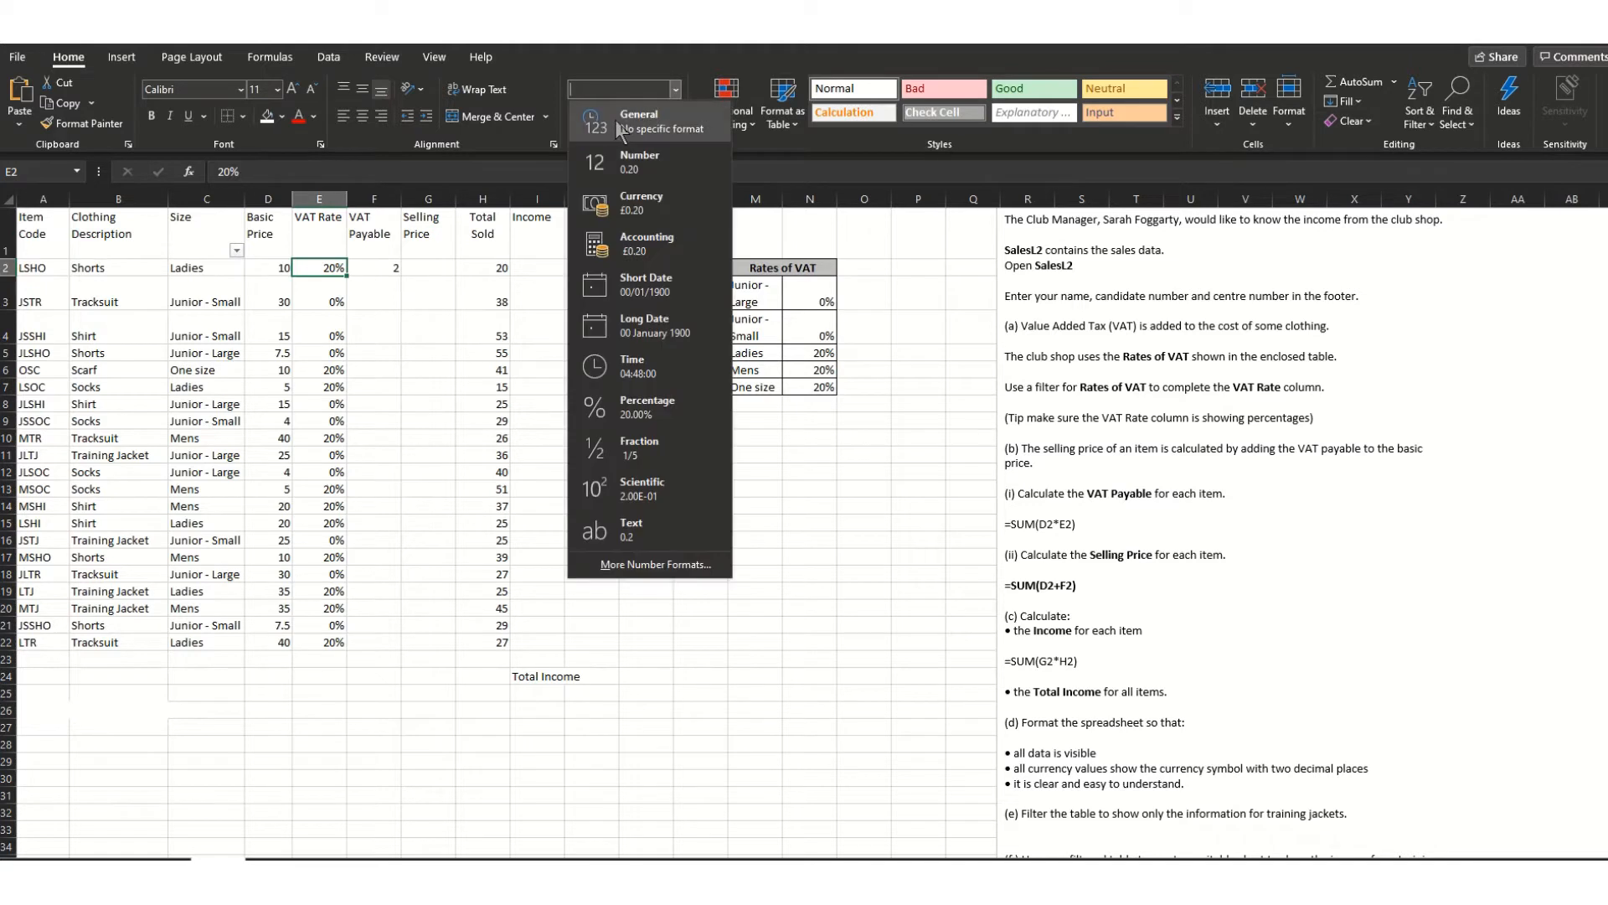
click(620, 124)
click(394, 317)
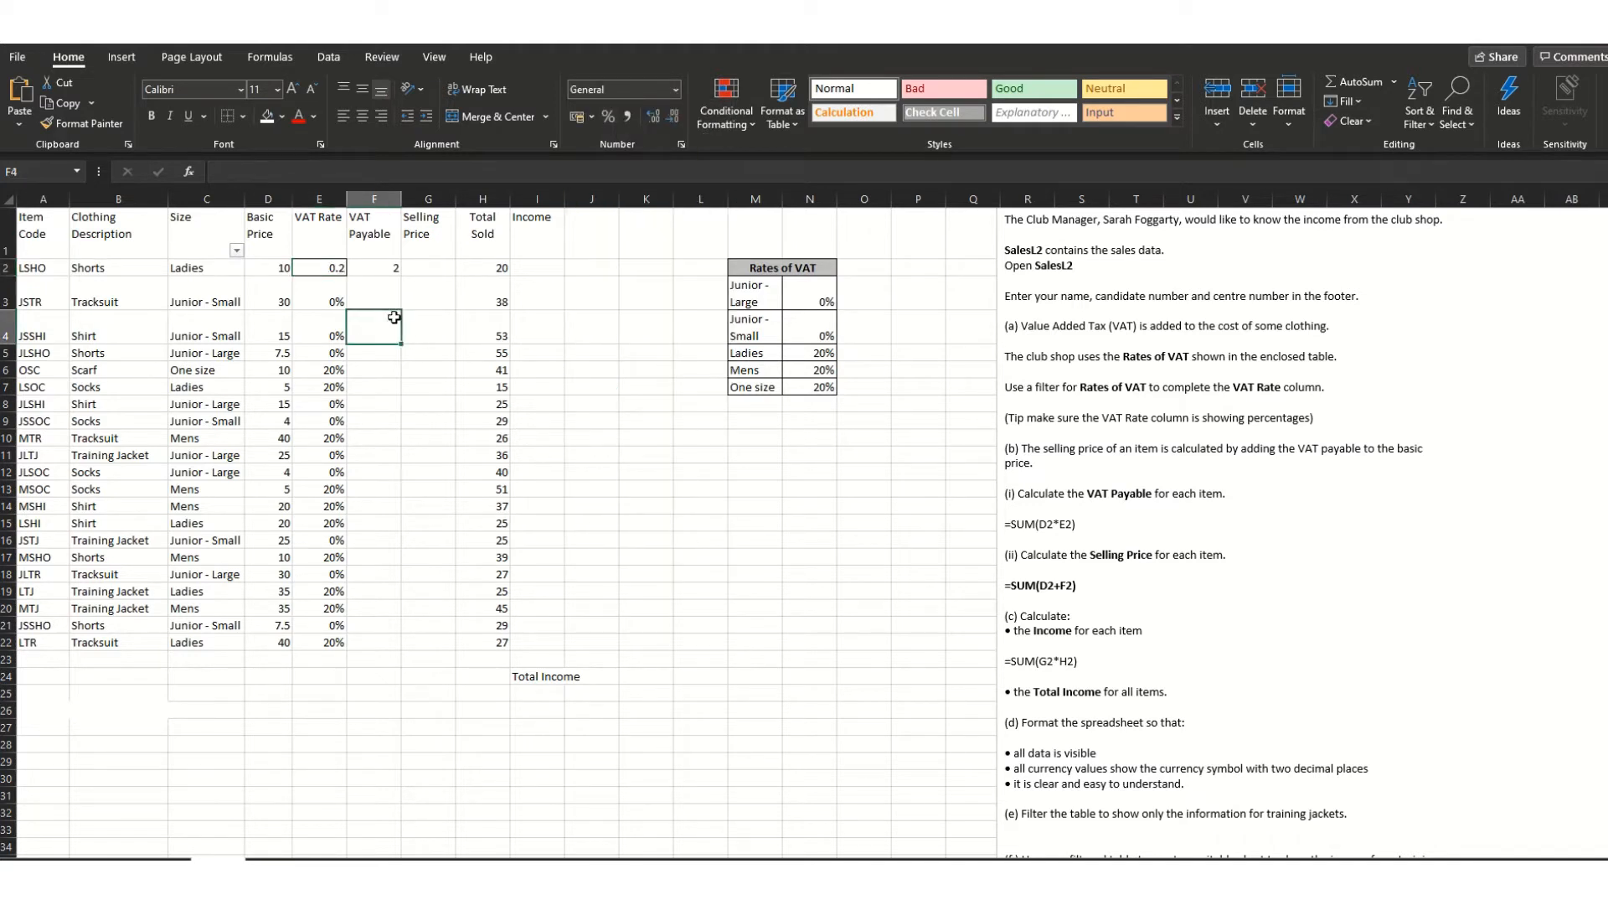
- Re-enter 20 as E2's VAT rate, discarding a stray entry in G19
click(338, 272)
text(20)
click(442, 591)
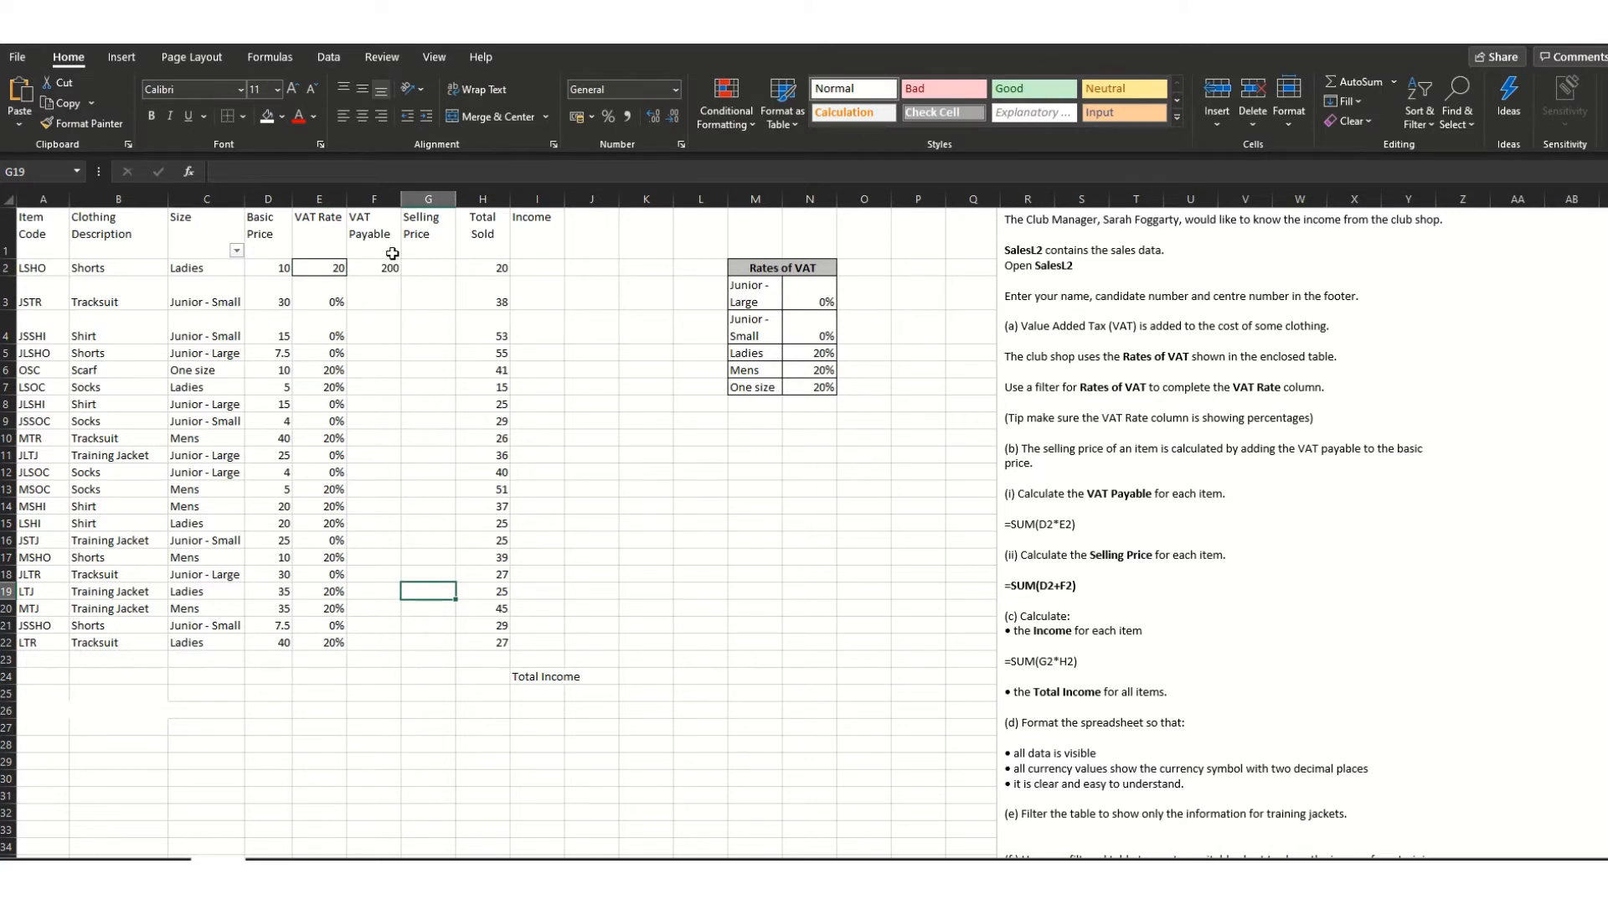
text(20)
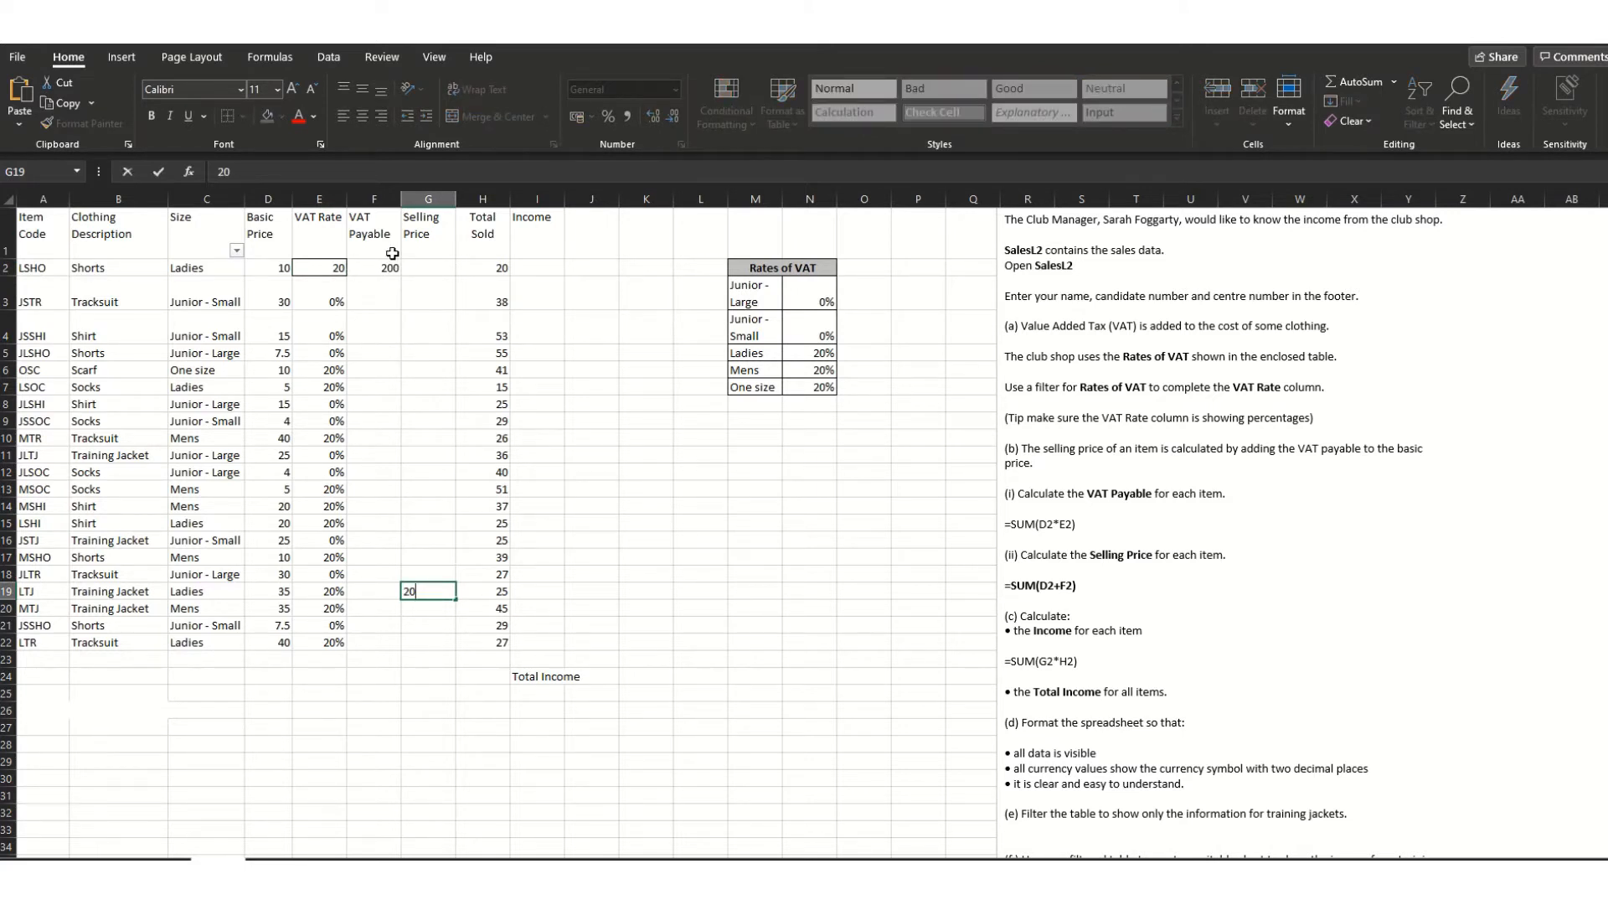
key(BackSpace)
key(BackSpace)
click(318, 267)
click(252, 172)
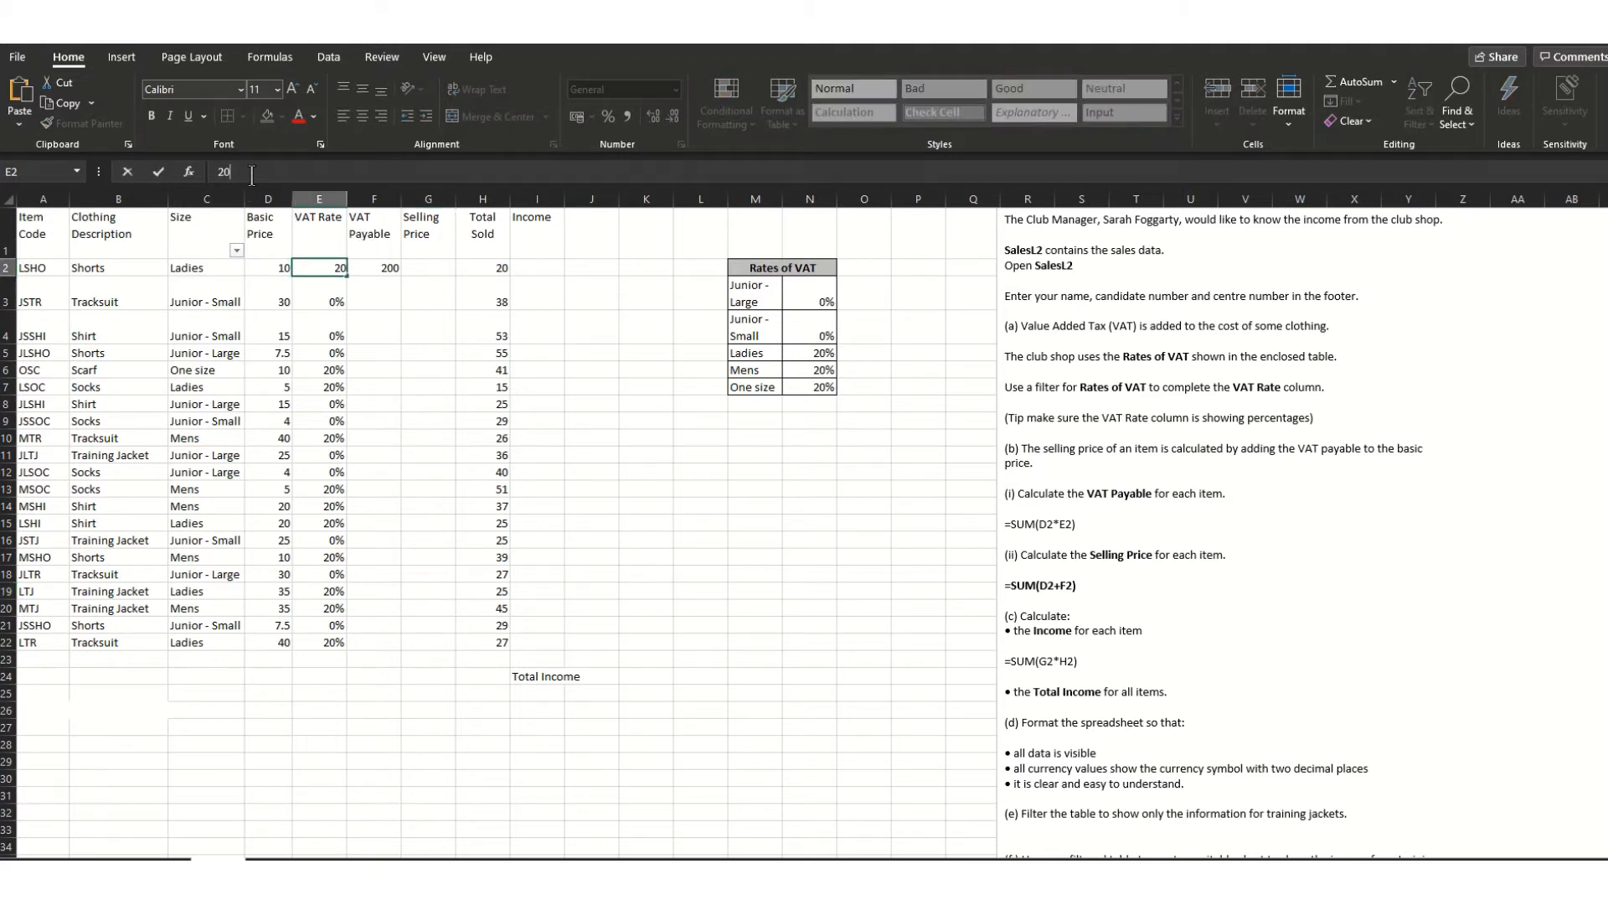
click(625, 458)
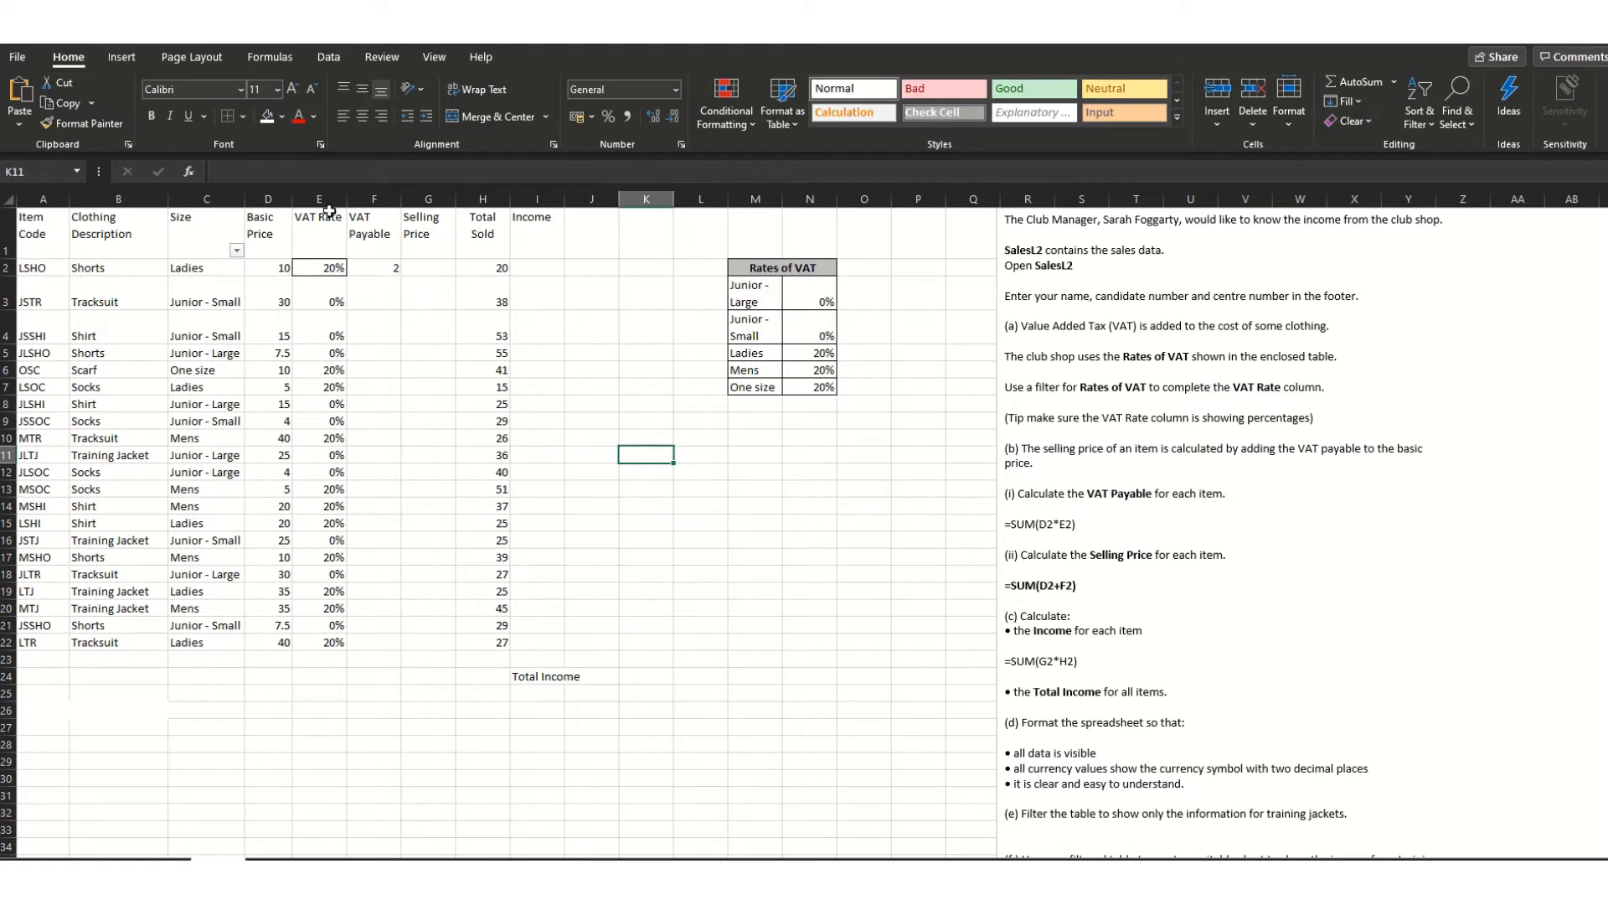
click(334, 268)
double_click(338, 273)
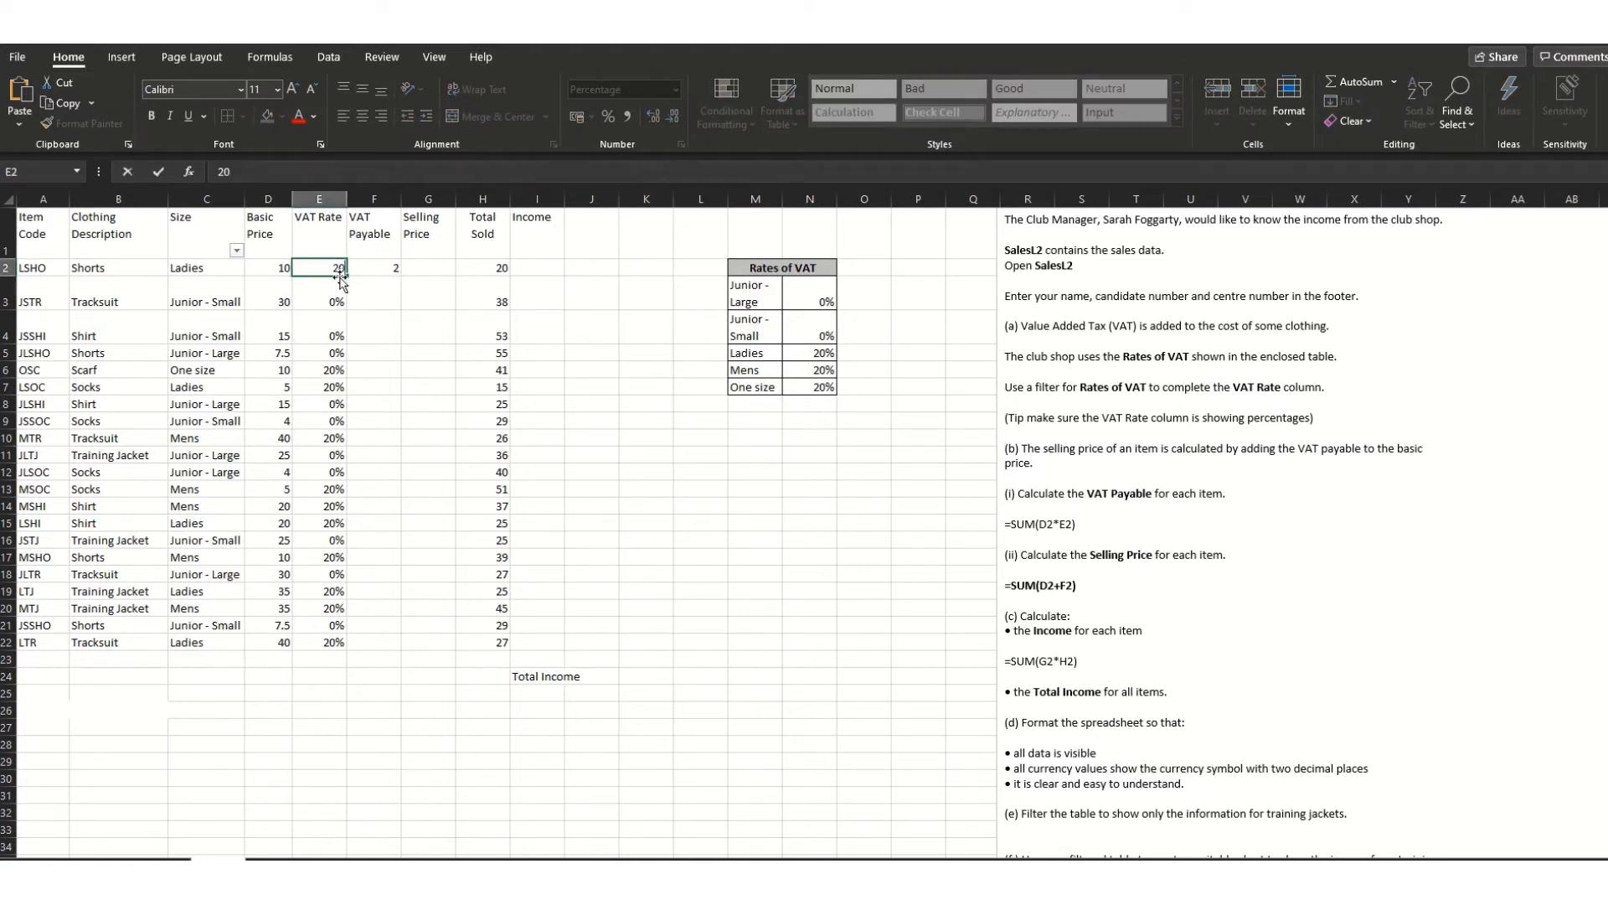
- Append /100 to the VAT Payable formula in F2, making it =SUM(D2*E2/100)
key(BackSpace)
key(Tab)
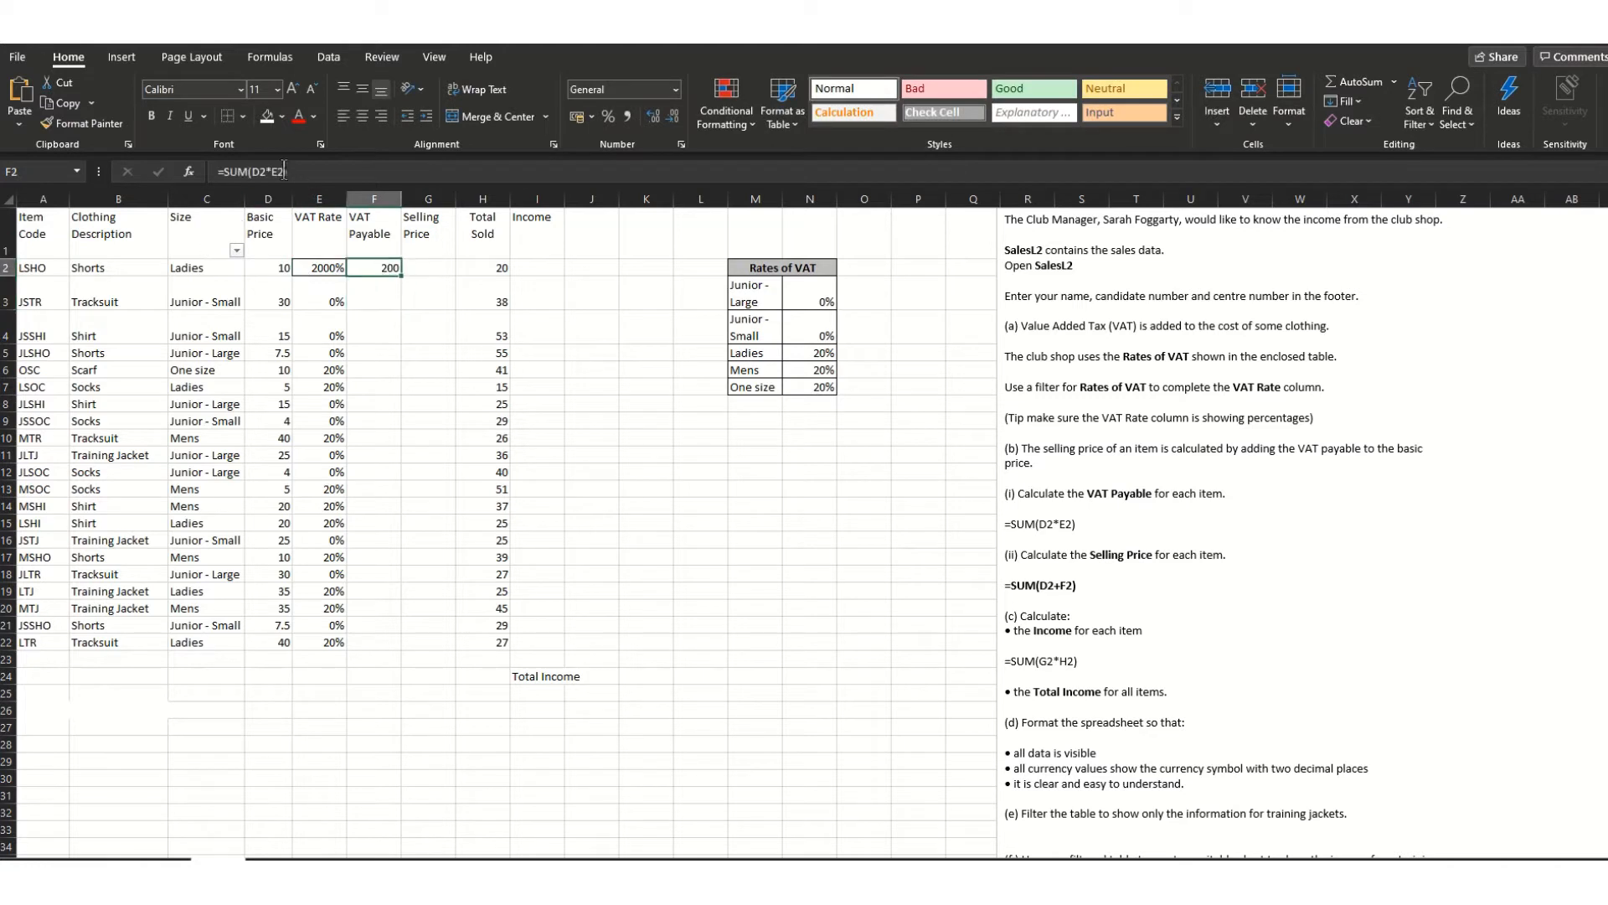
click(362, 179)
text(/100)
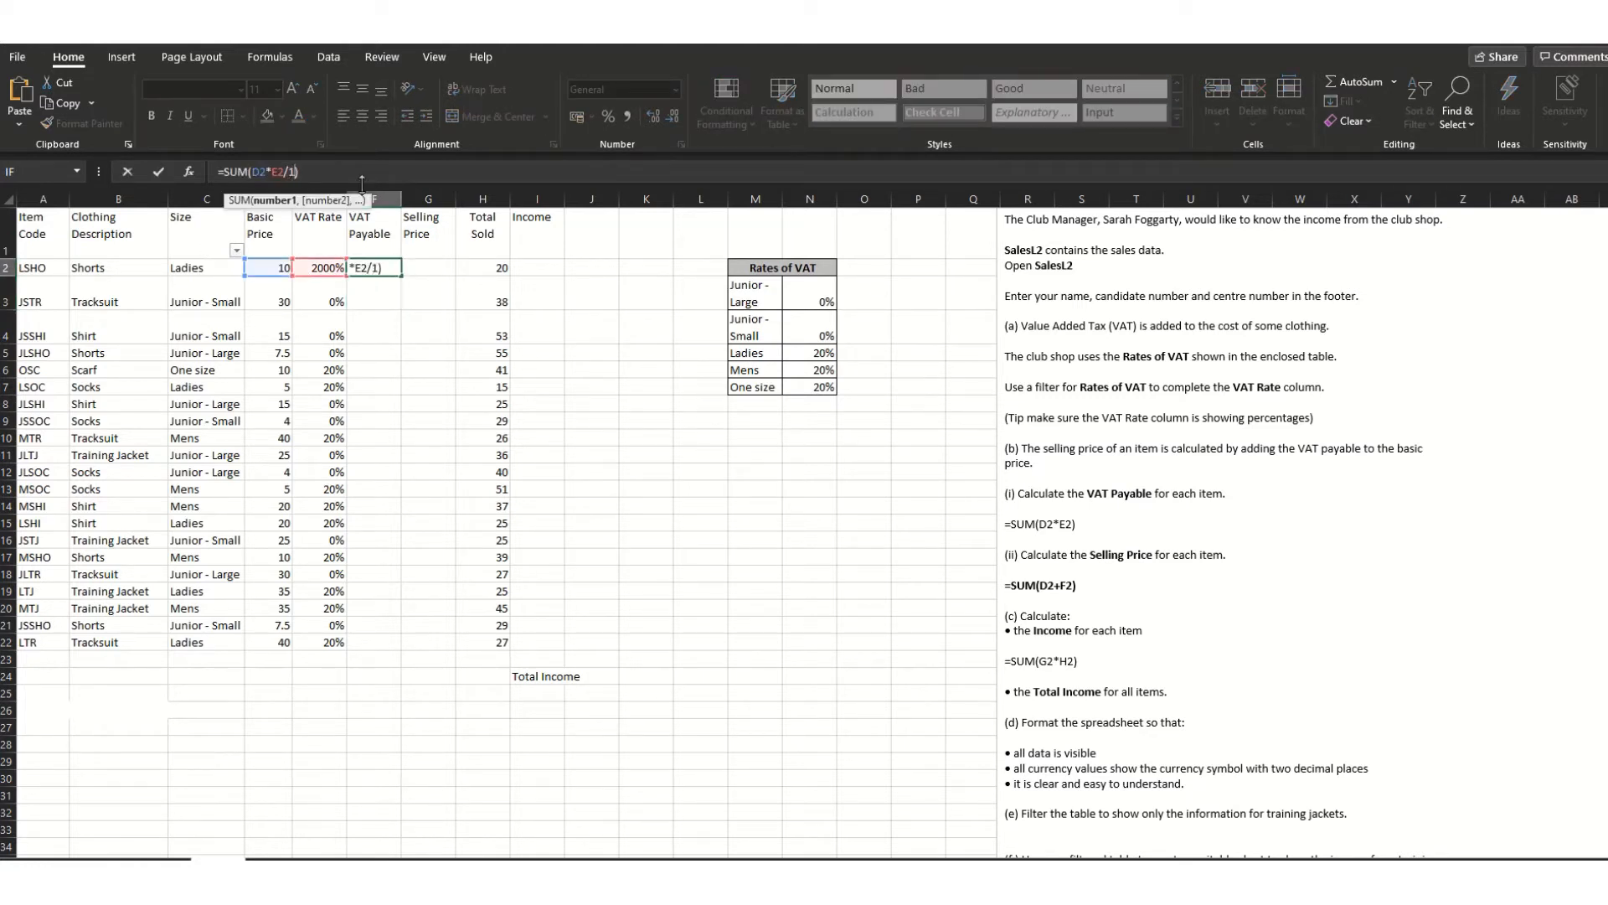
click(338, 170)
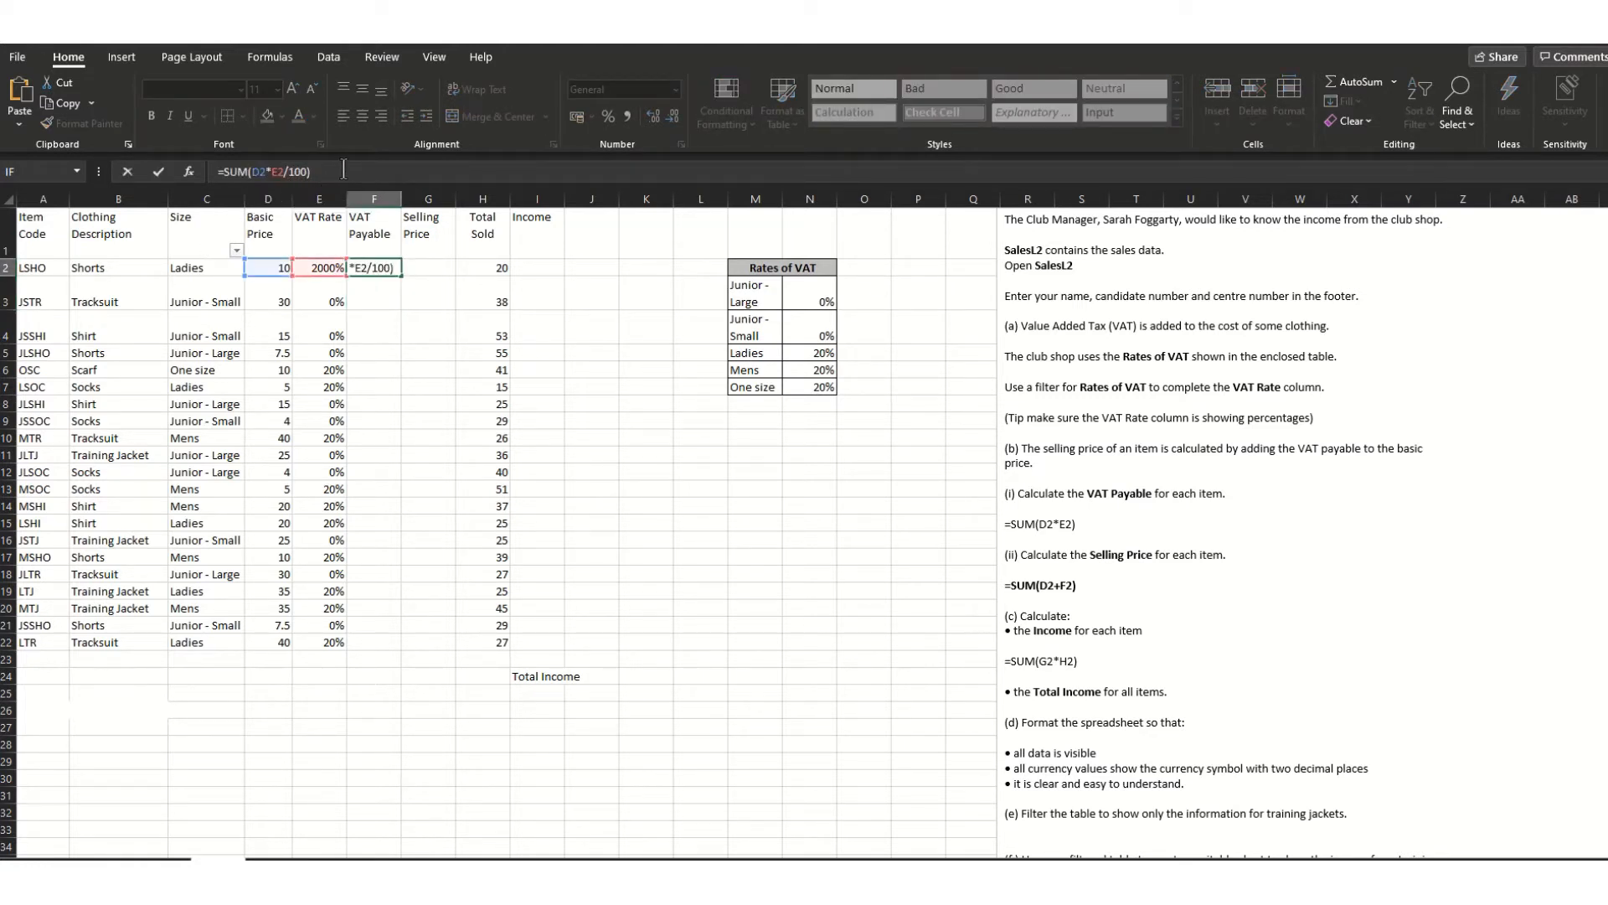
key(Return)
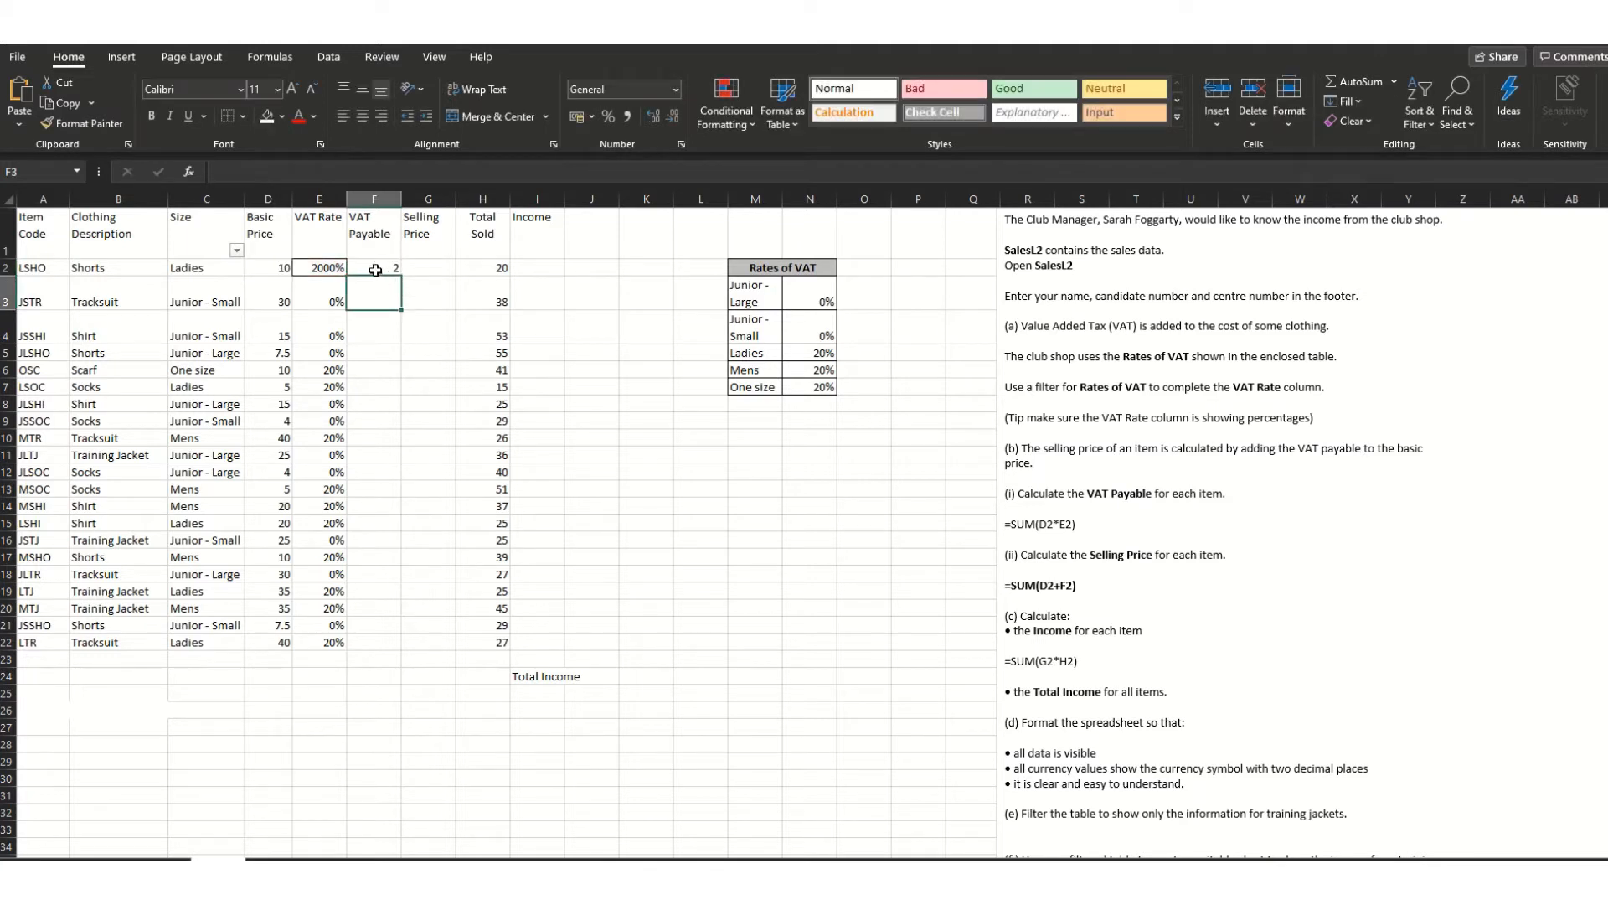
- Trim the extra zeros from E2's 2000% VAT rate
click(332, 270)
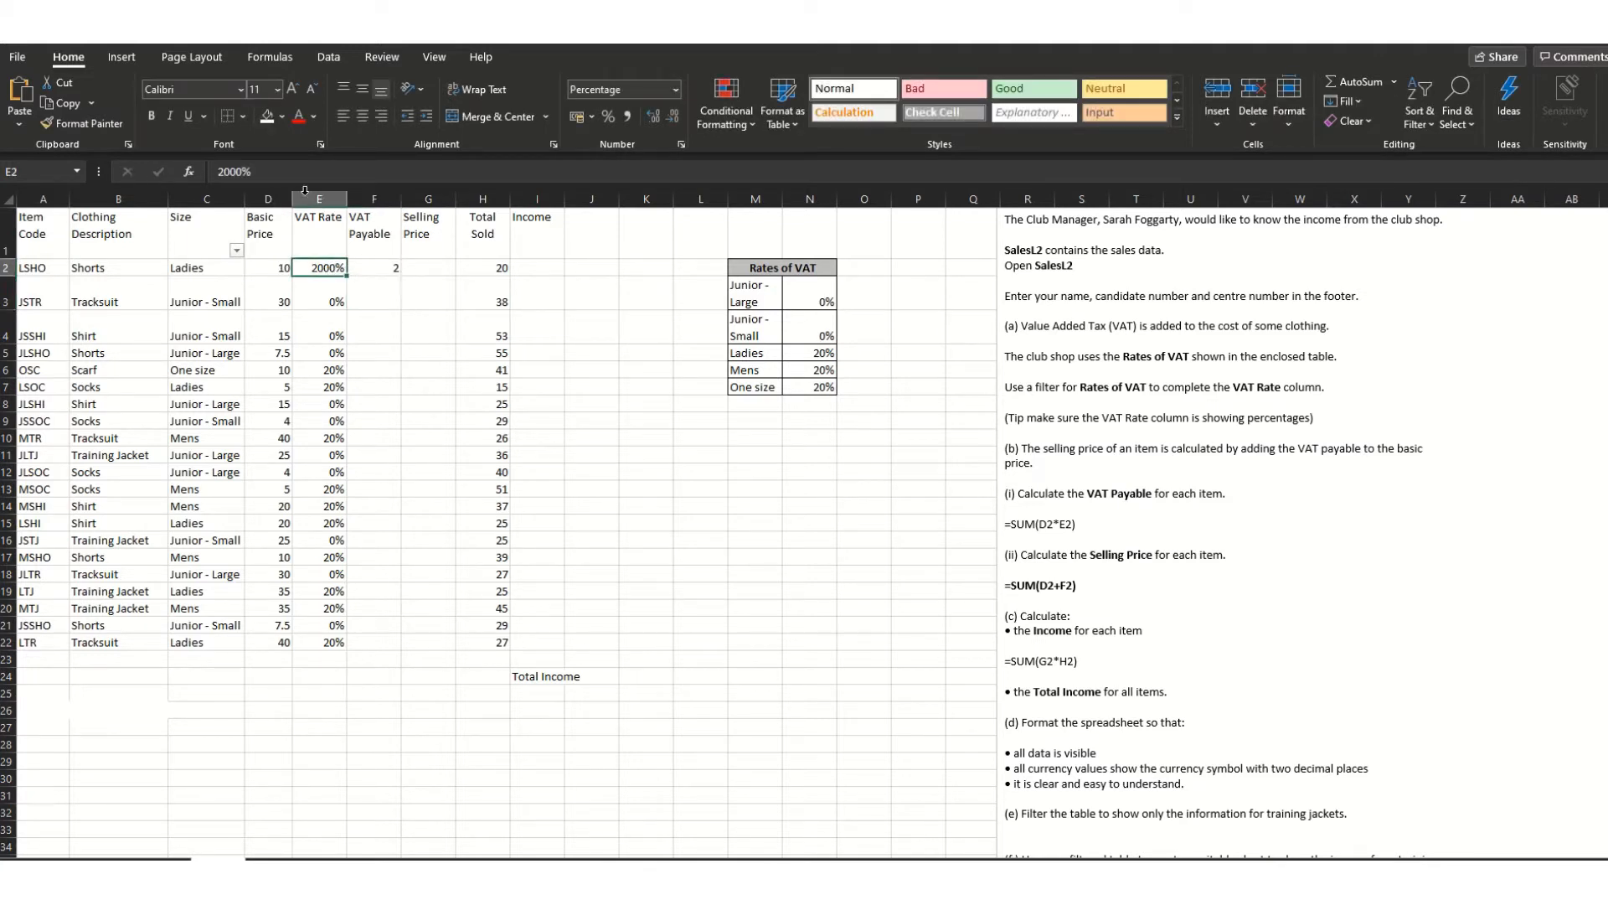
click(239, 174)
key(BackSpace)
key(BackSpace)
key(BackSpace)
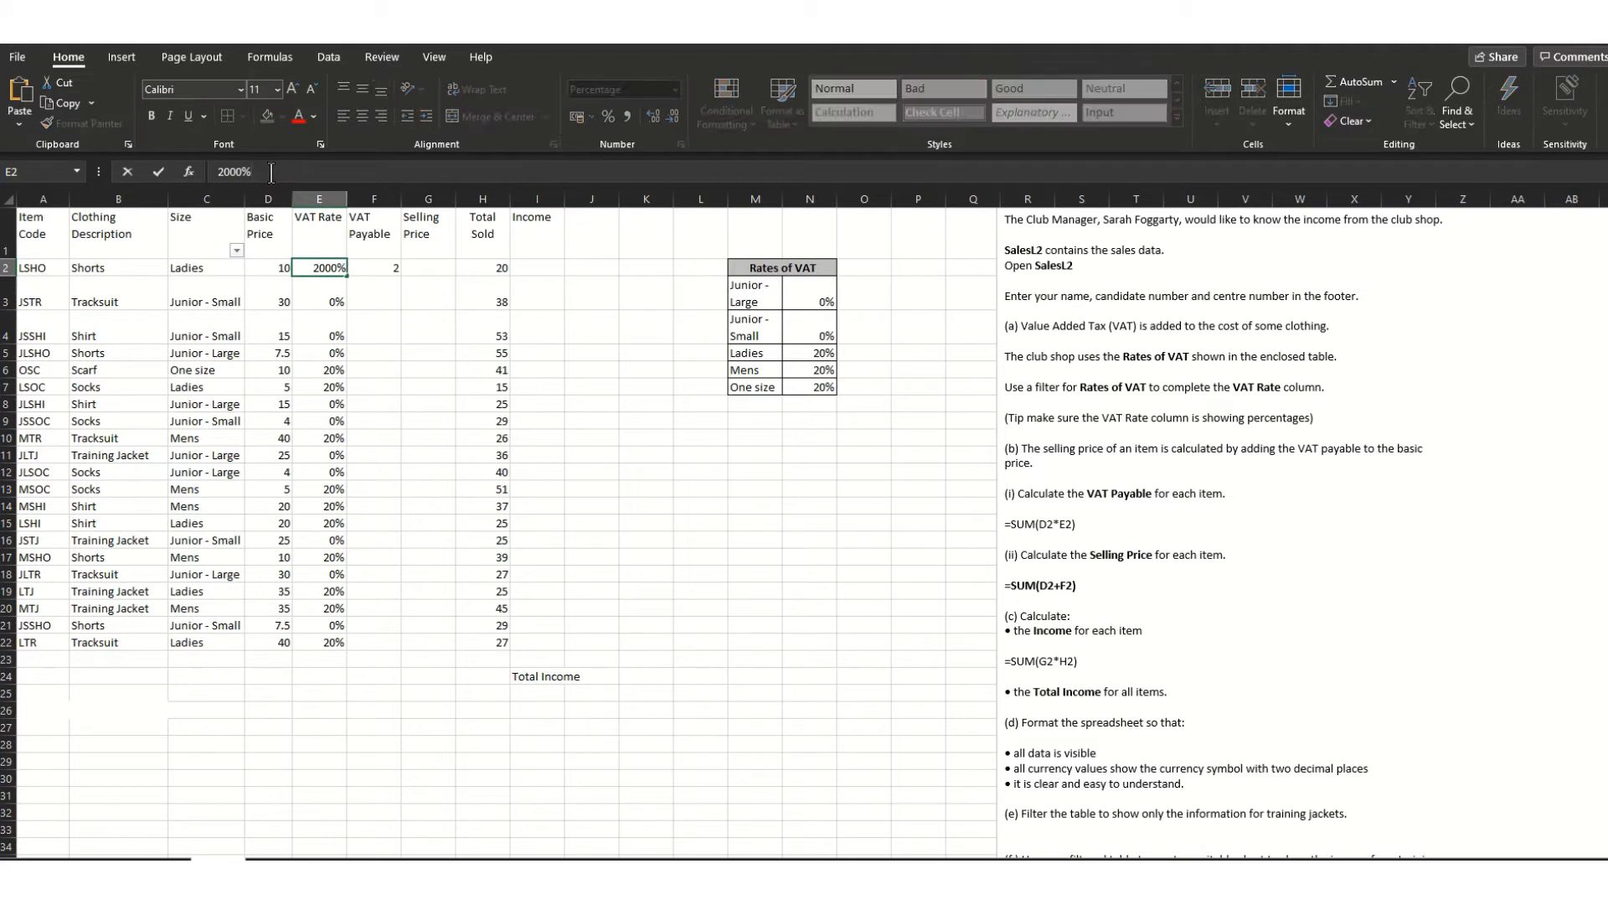
drag(400, 332, 407, 340)
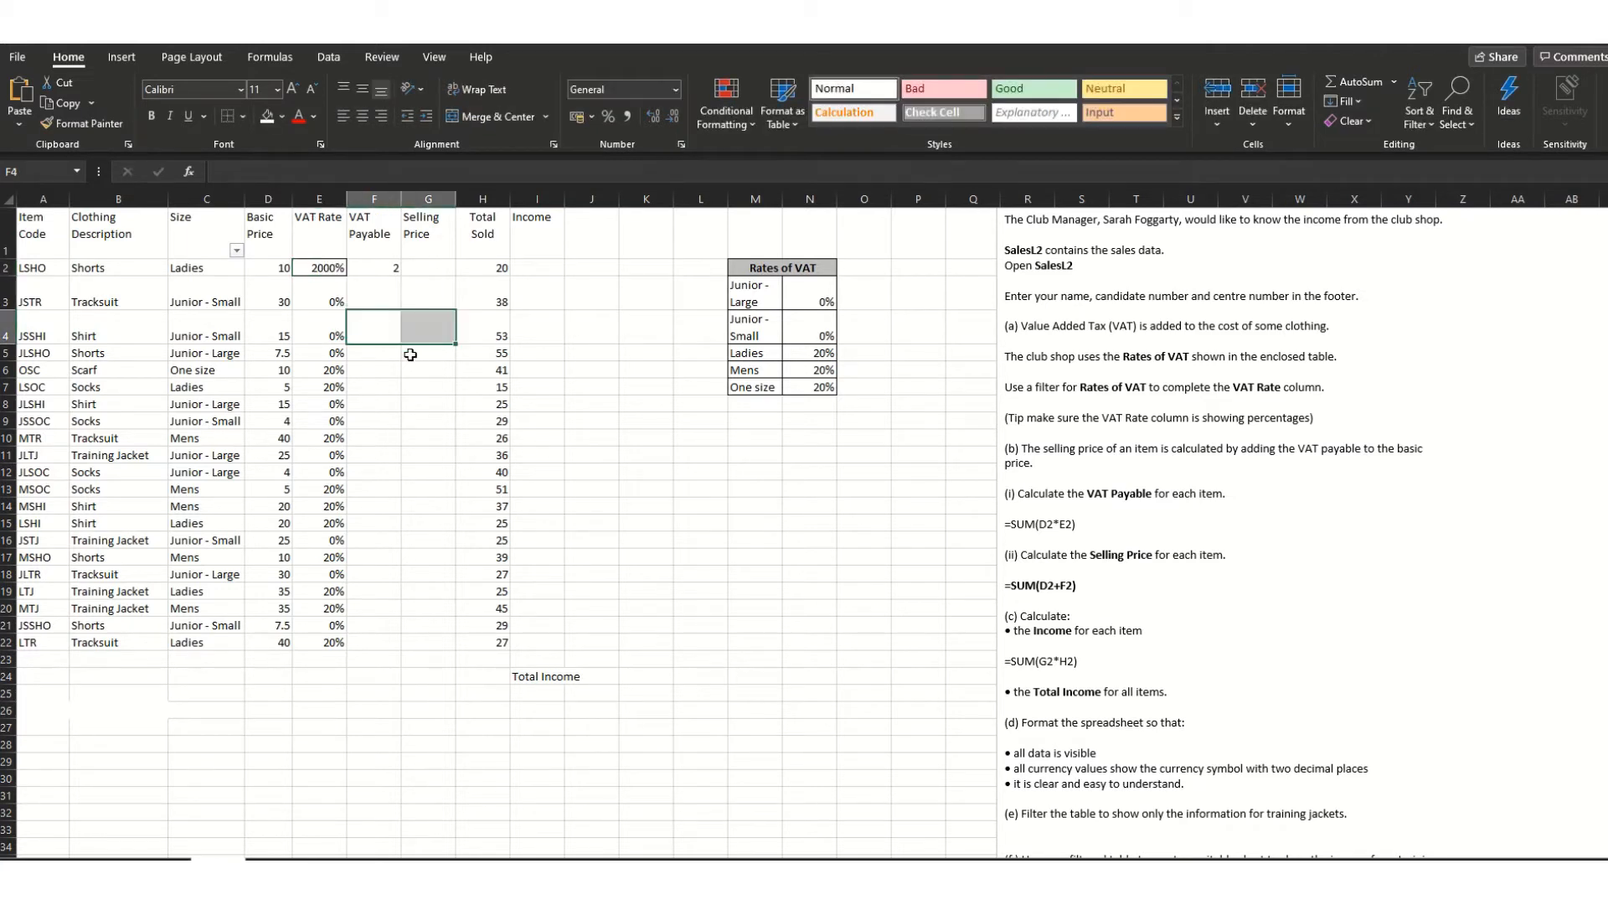
click(328, 272)
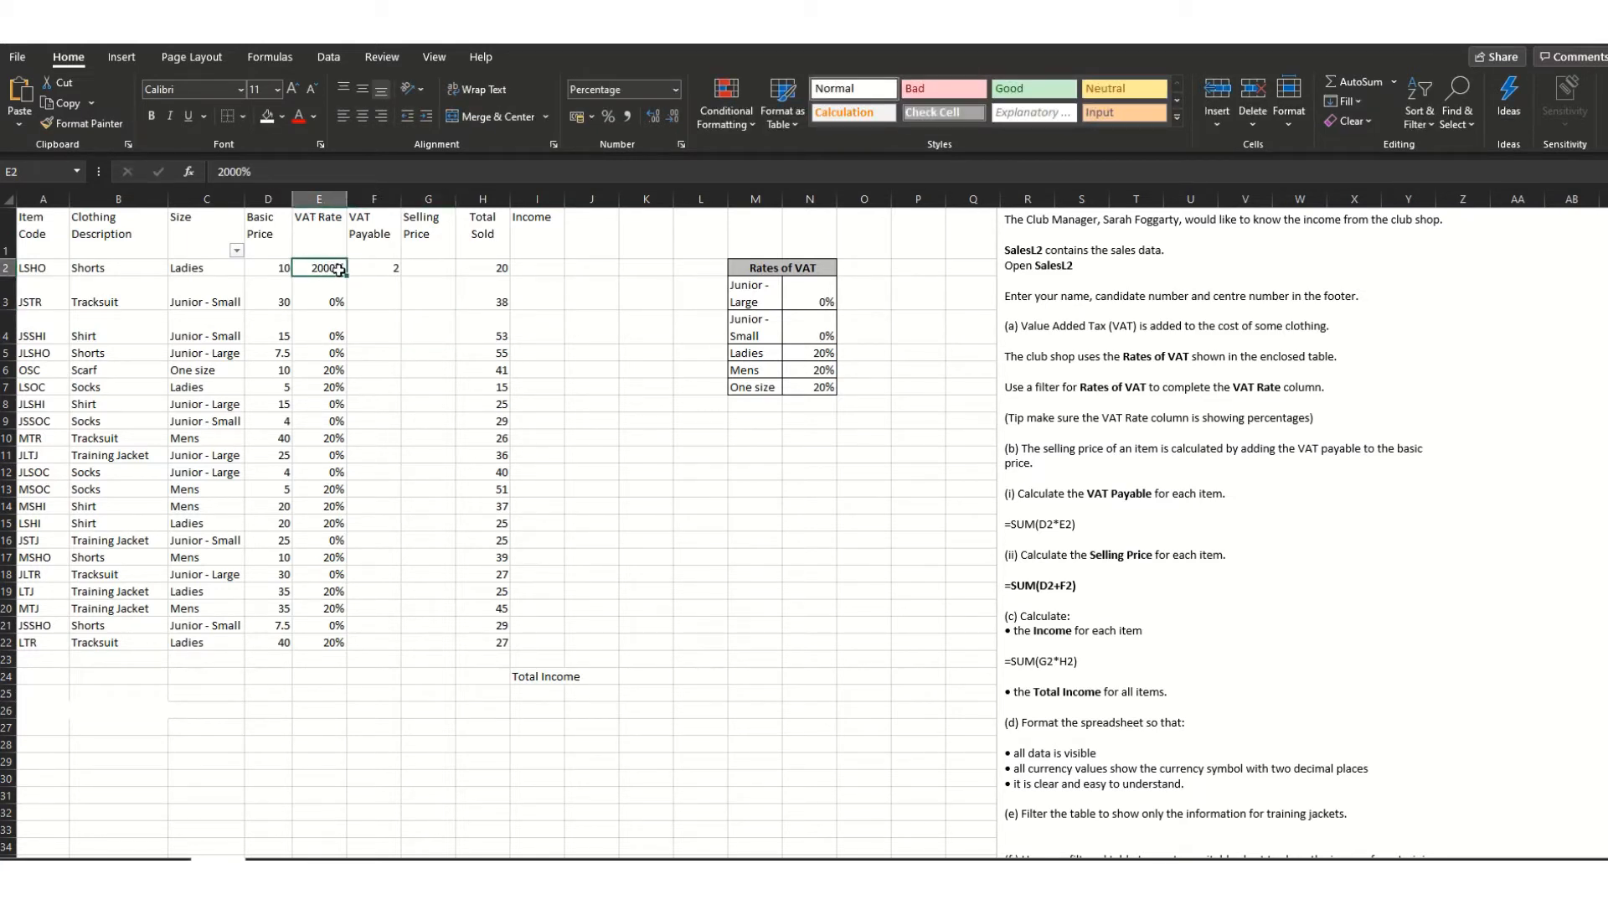
- Clear the old formula from F2 and retype 20% as E2's rate
click(356, 268)
key(Delete)
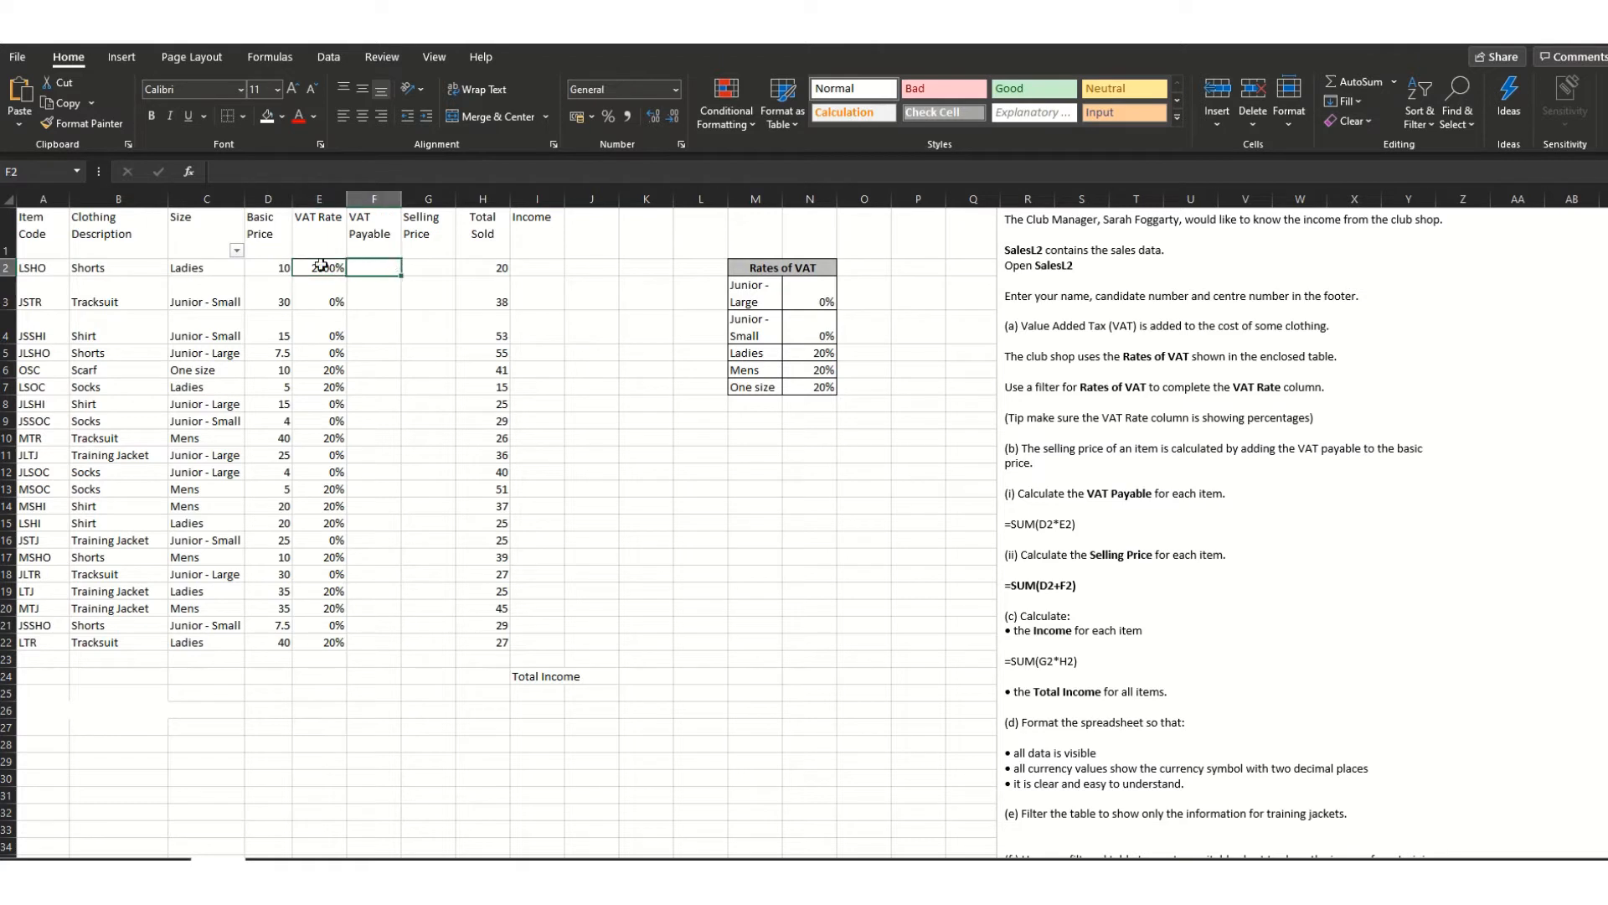
click(321, 265)
text(20)
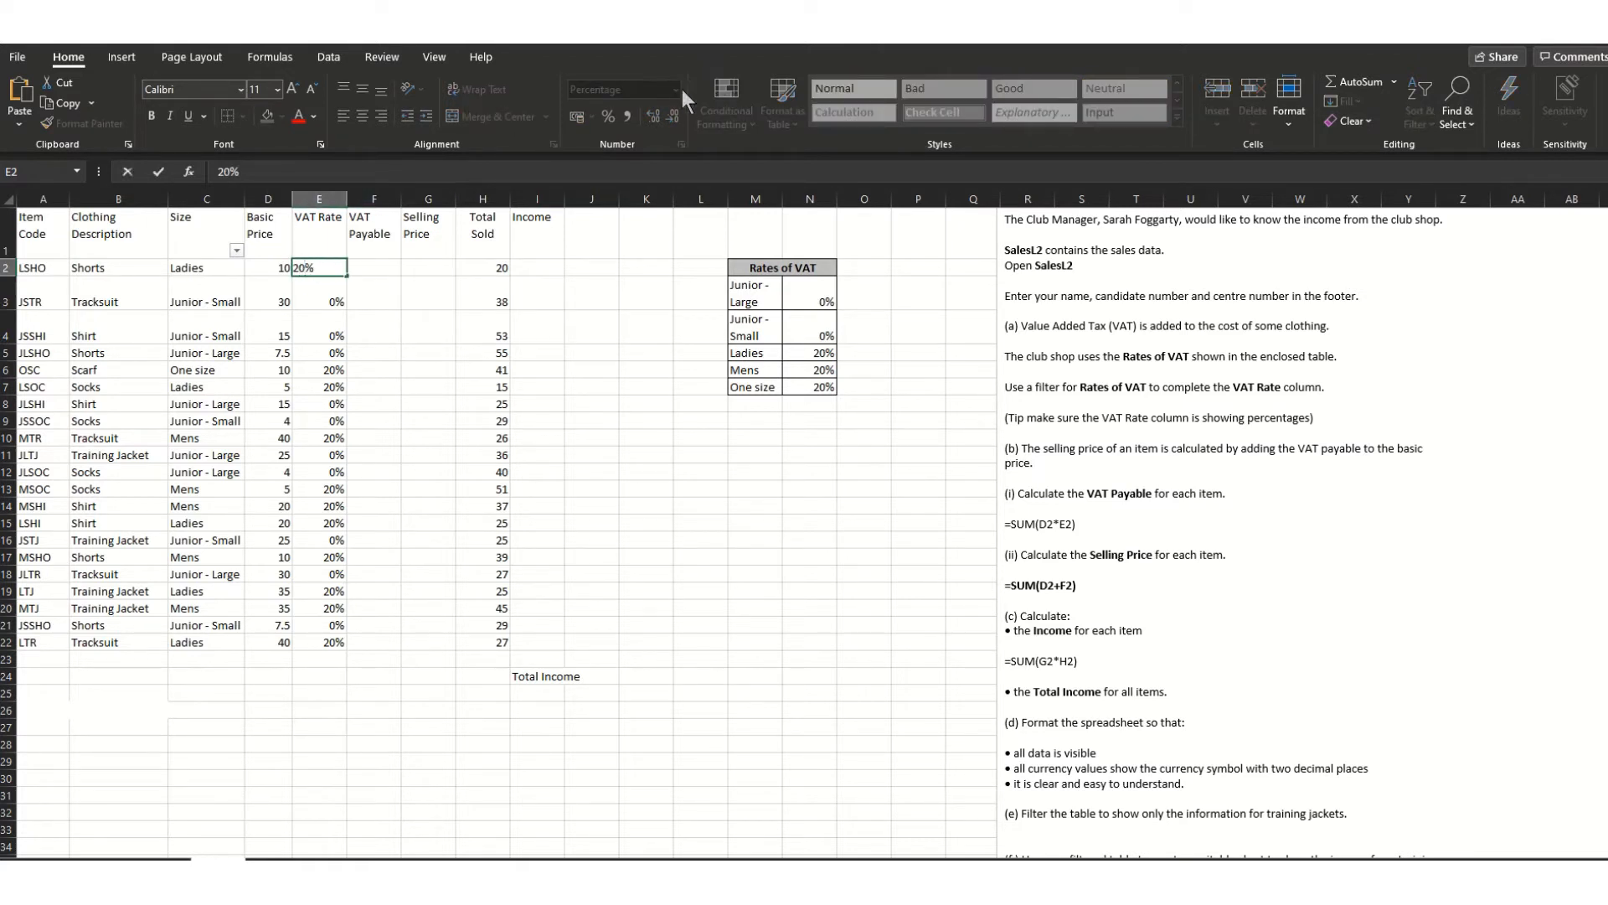
click(386, 299)
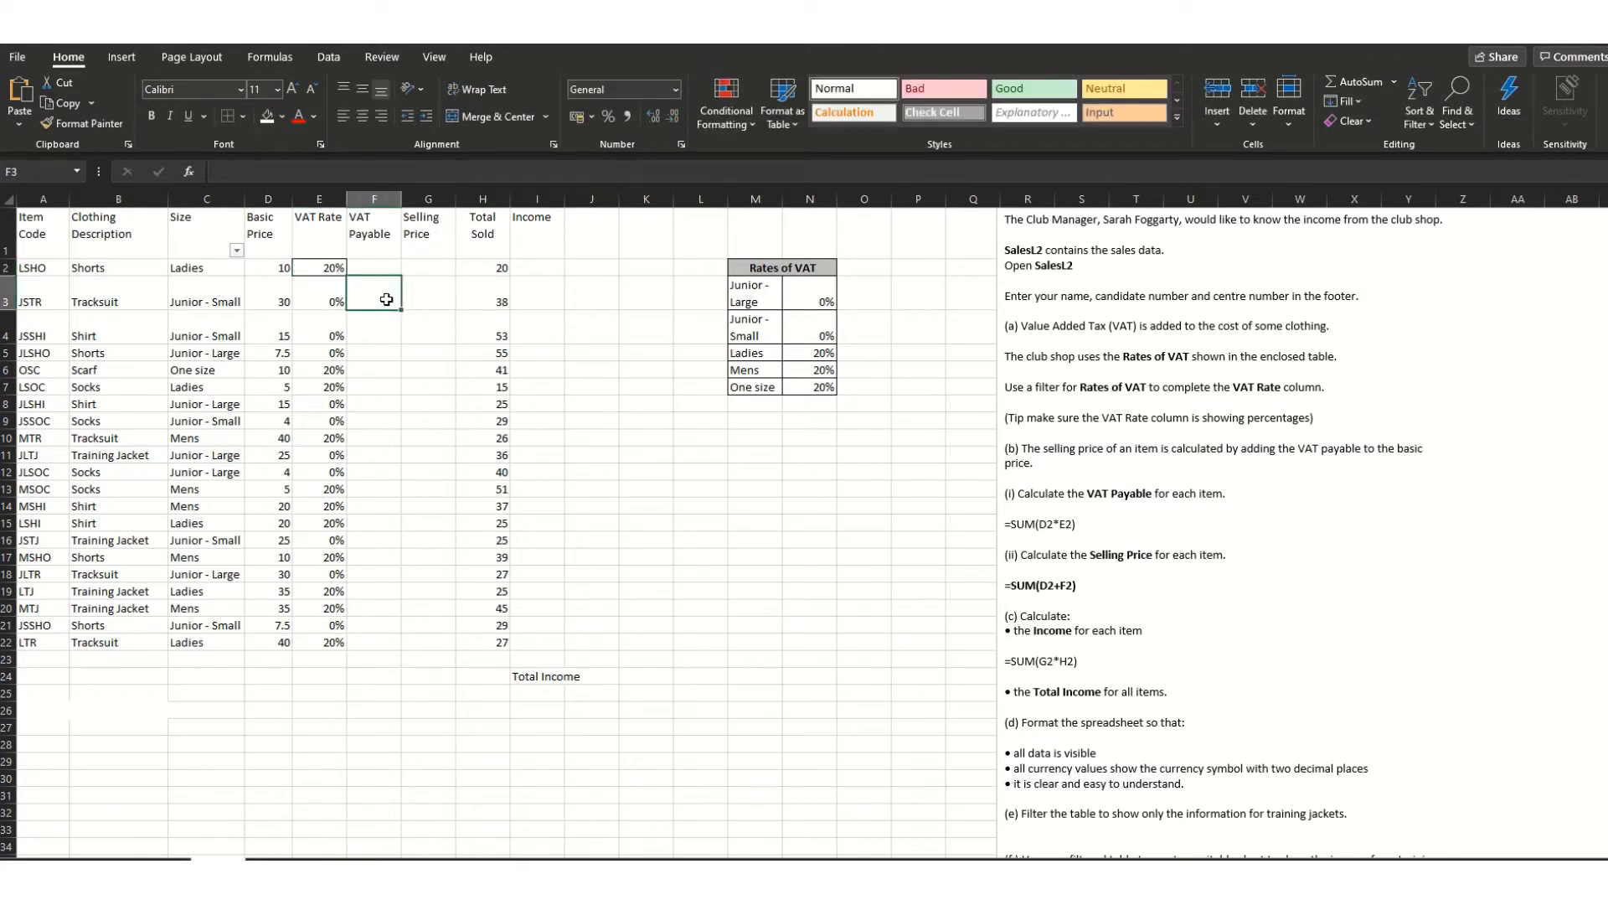
- Enter =SUM(D2*E2) in F2 as the VAT Payable formula
click(375, 267)
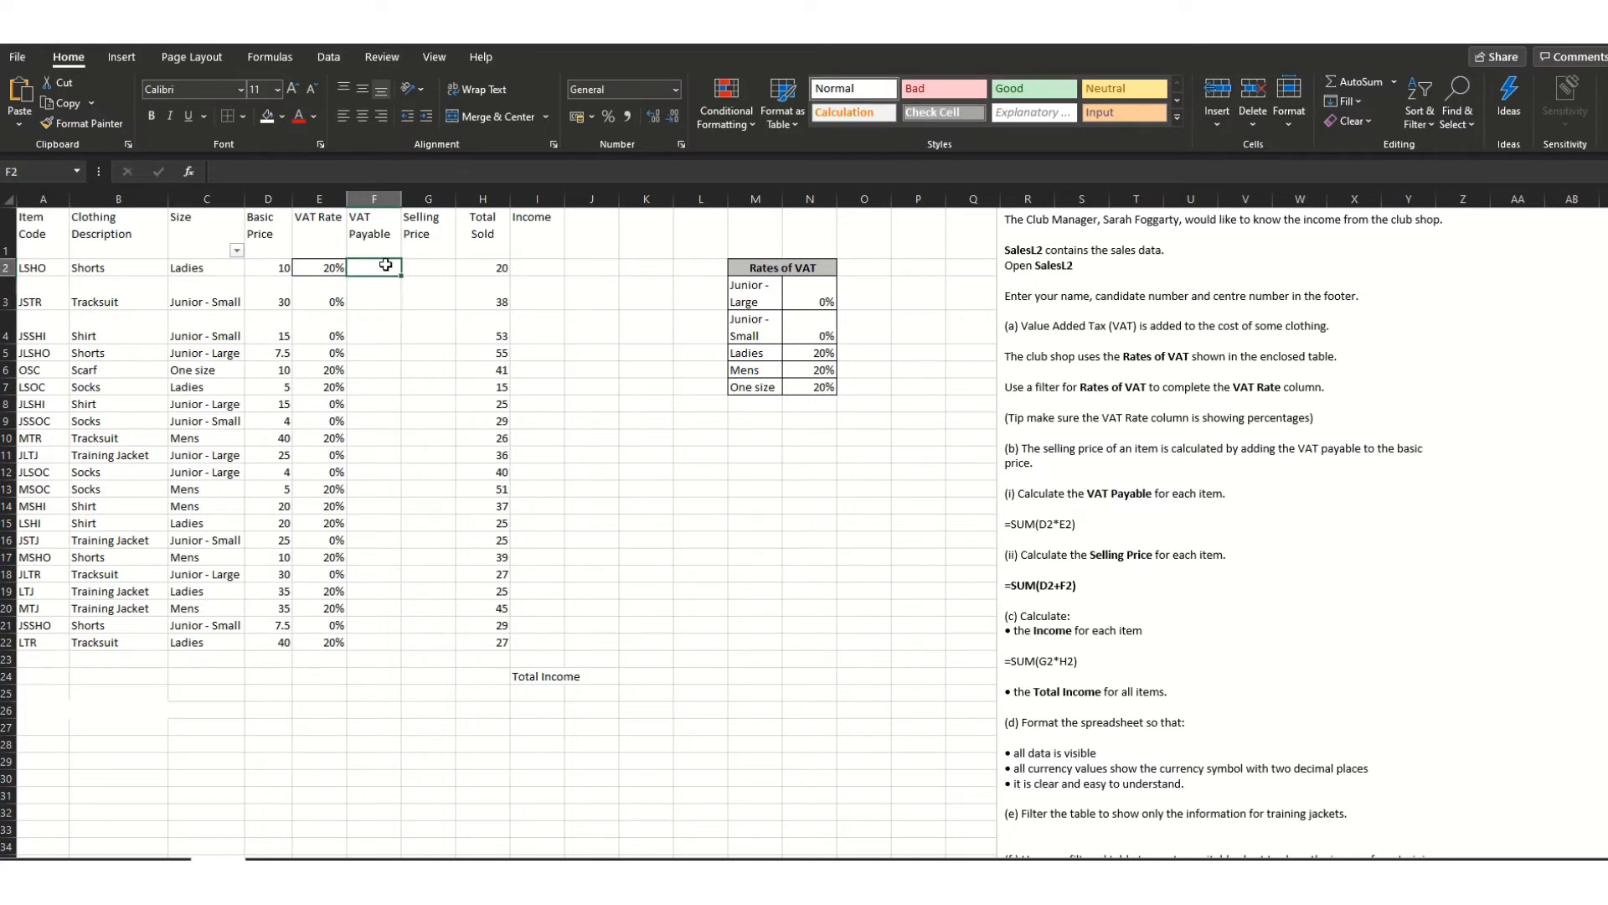
text(=SY)
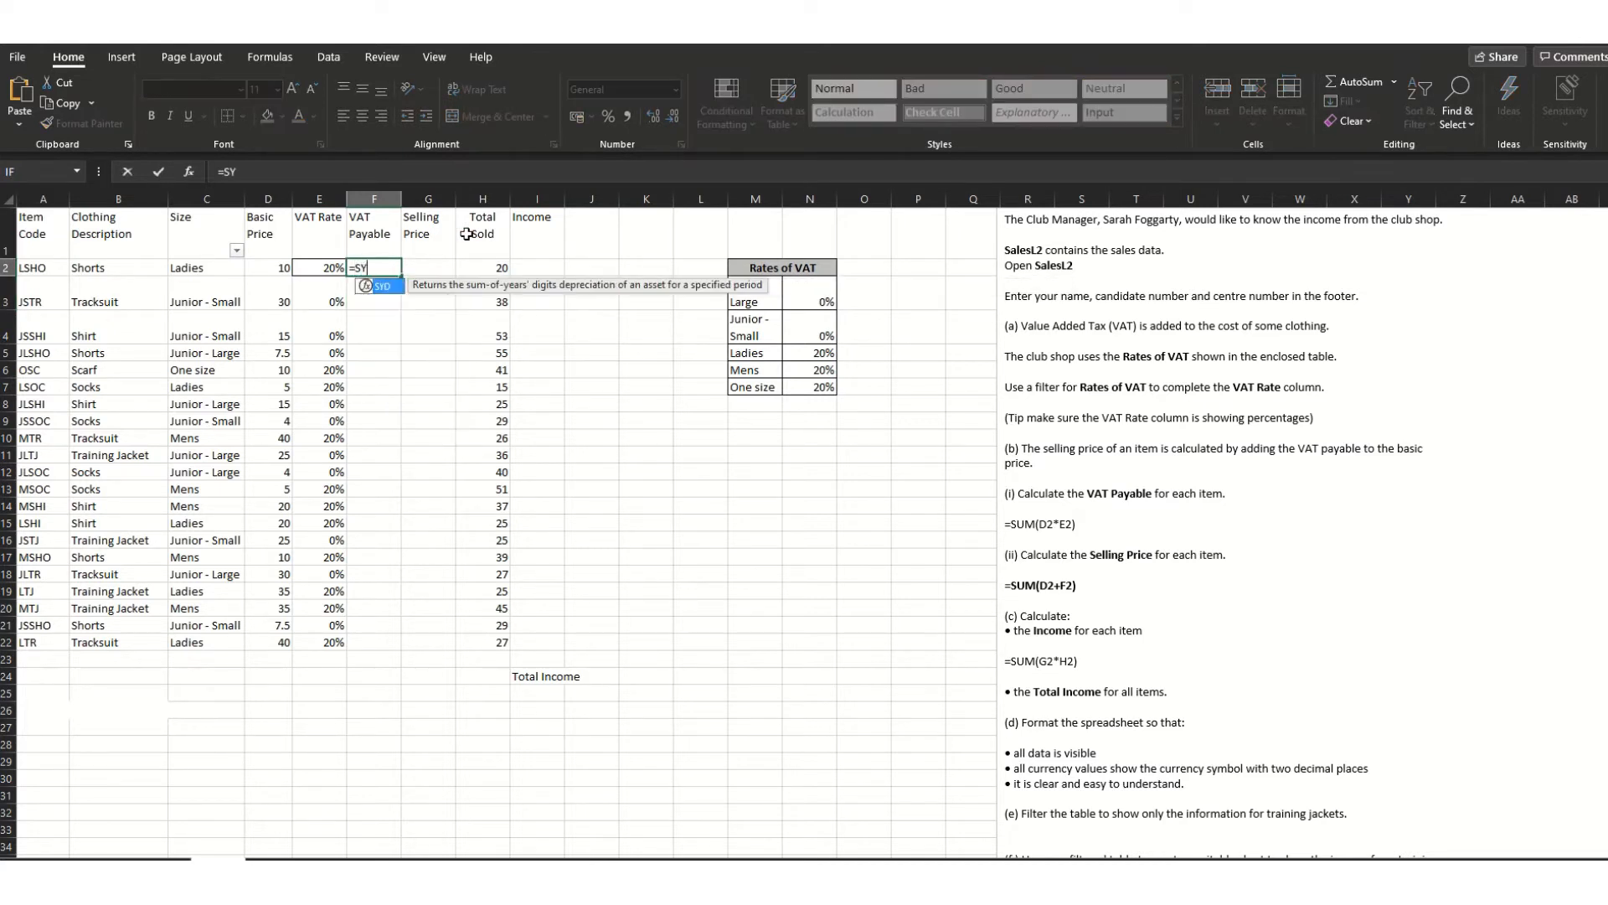
key(BackSpace)
text(um()
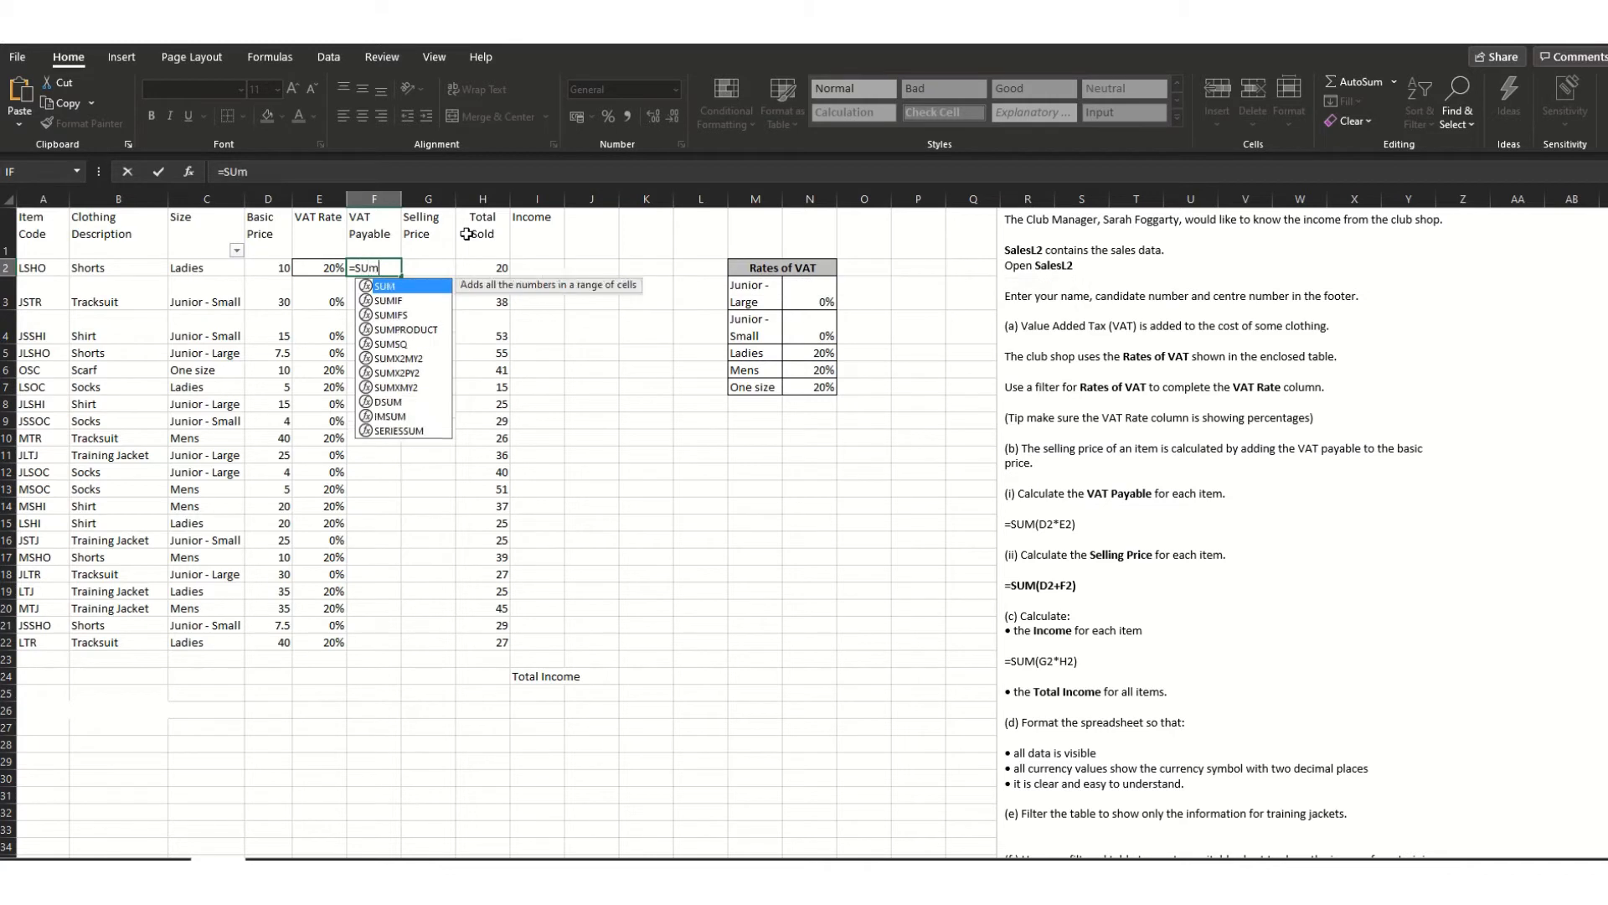
key(BackSpace)
key(BackSpace)
key(BackSpace)
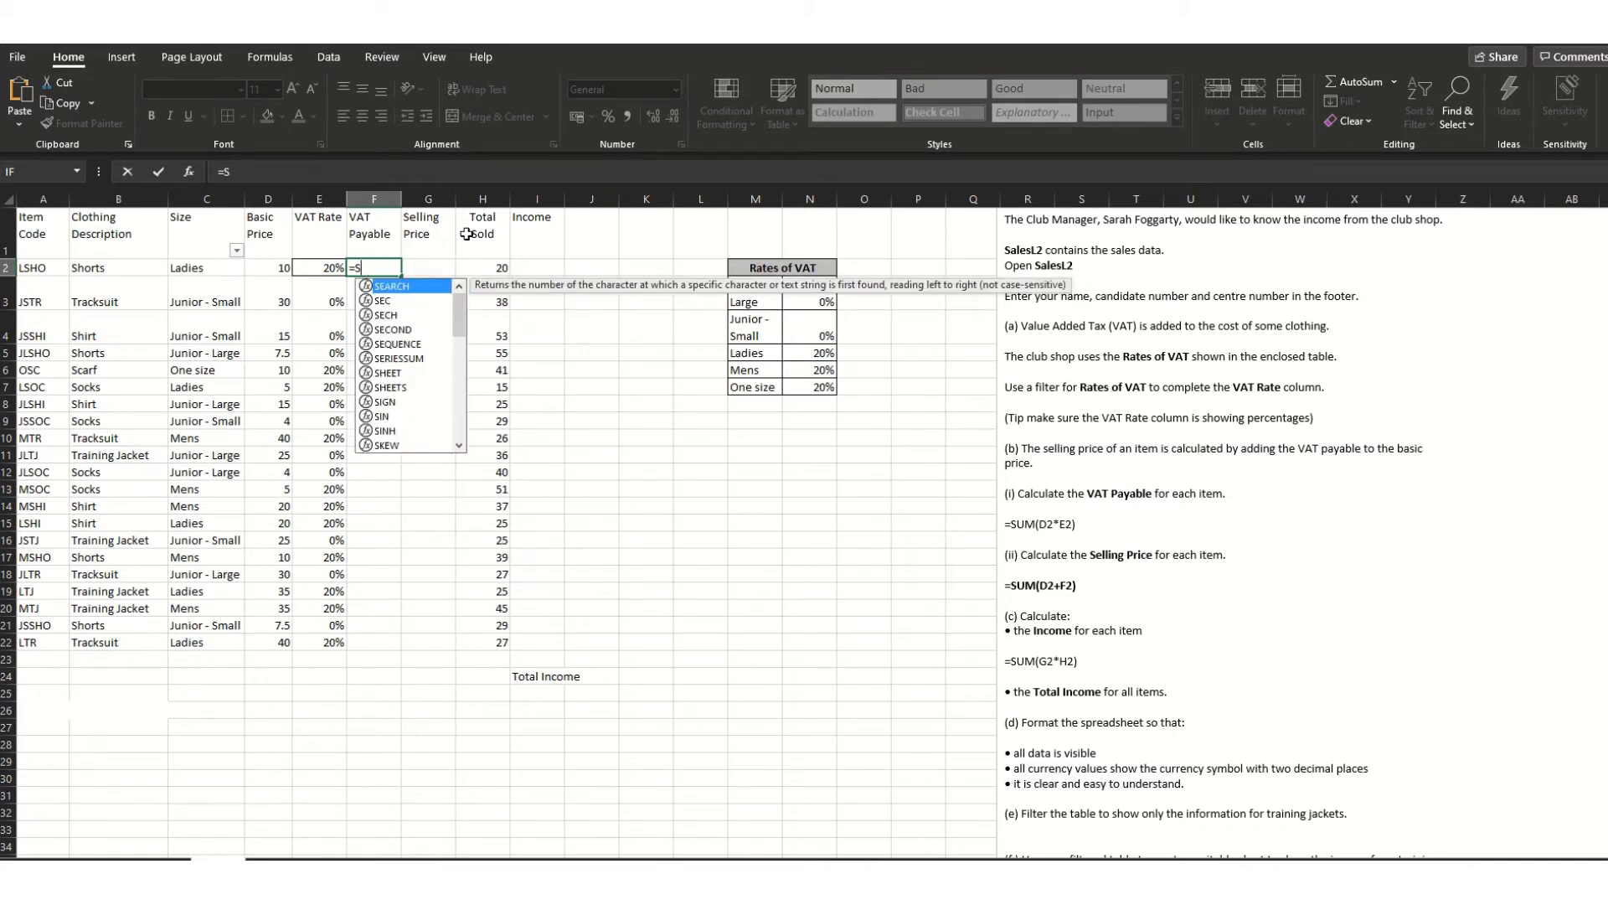
text(UM)
click(269, 269)
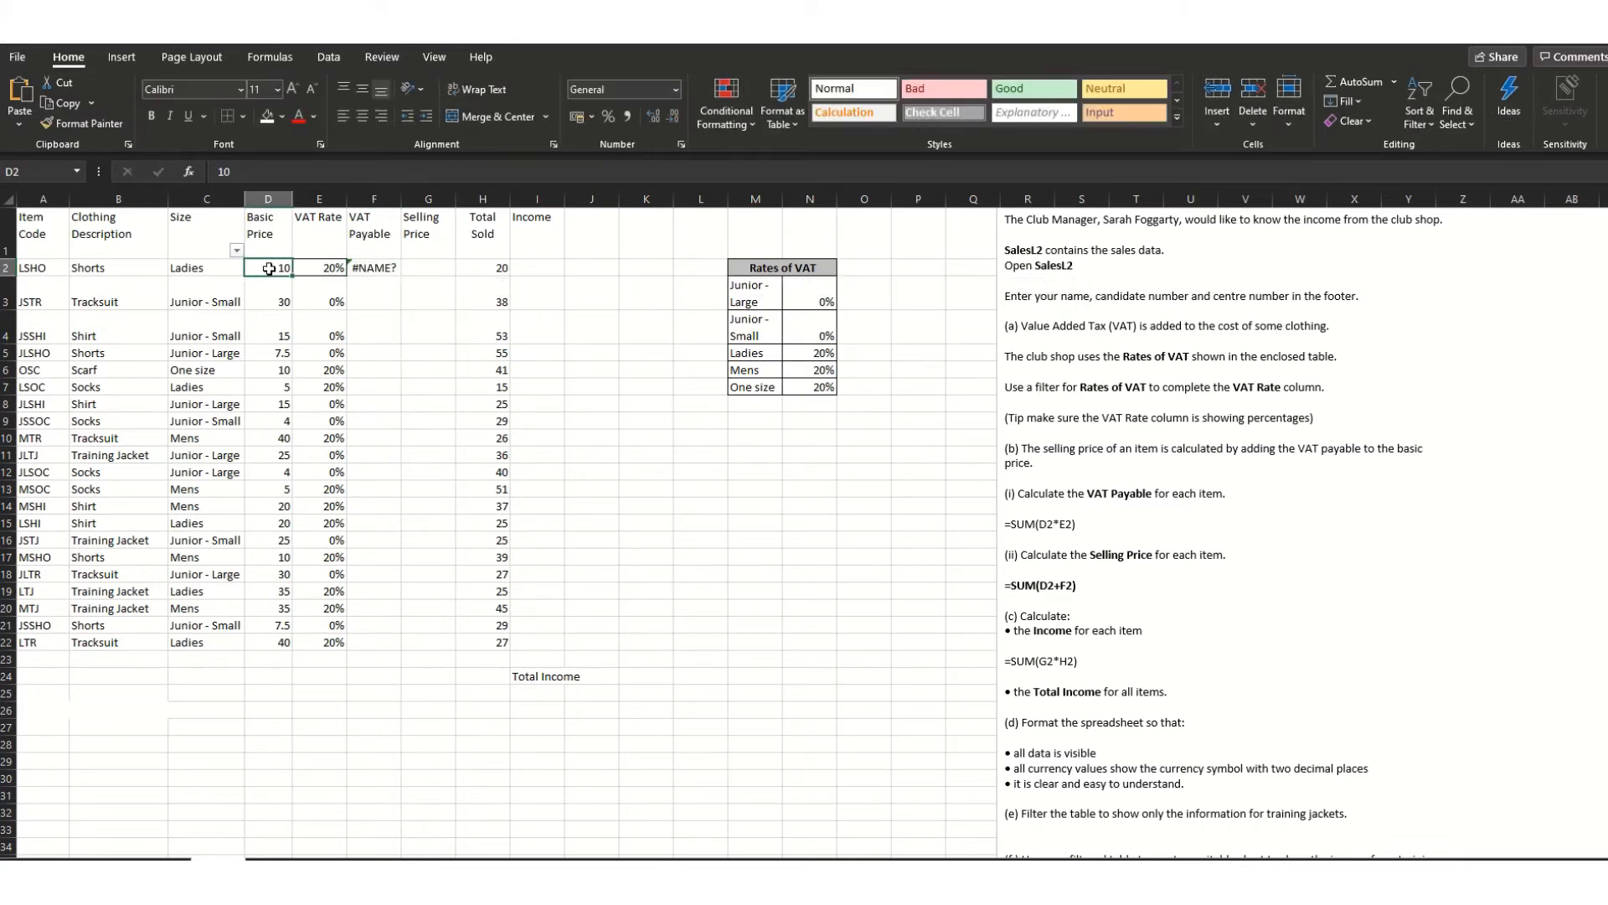
click(387, 277)
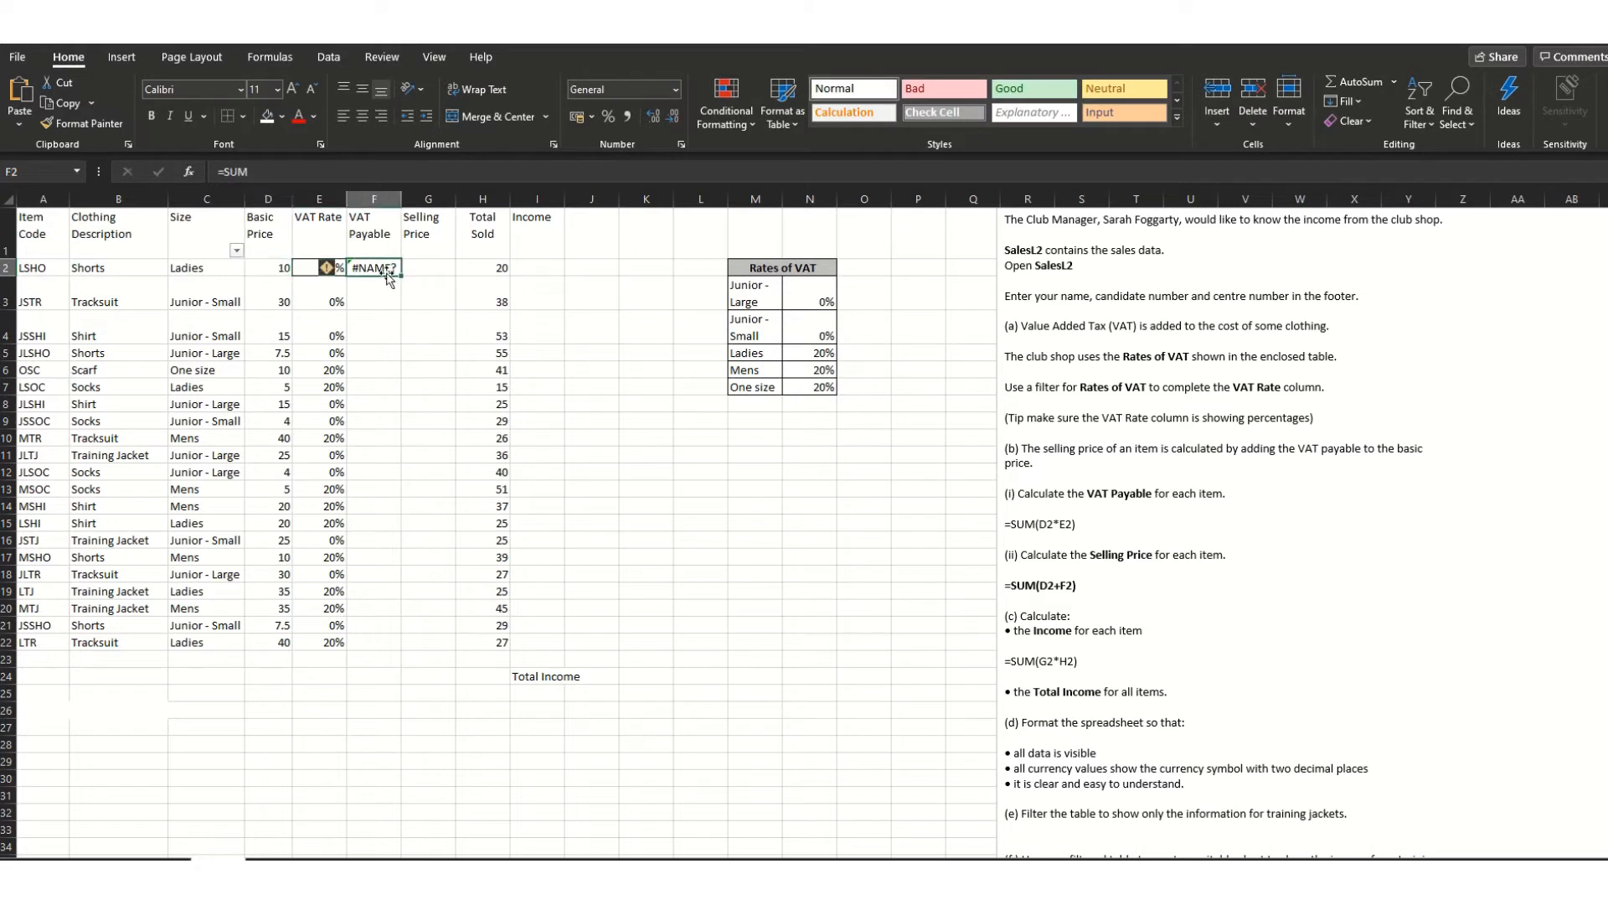
click(306, 177)
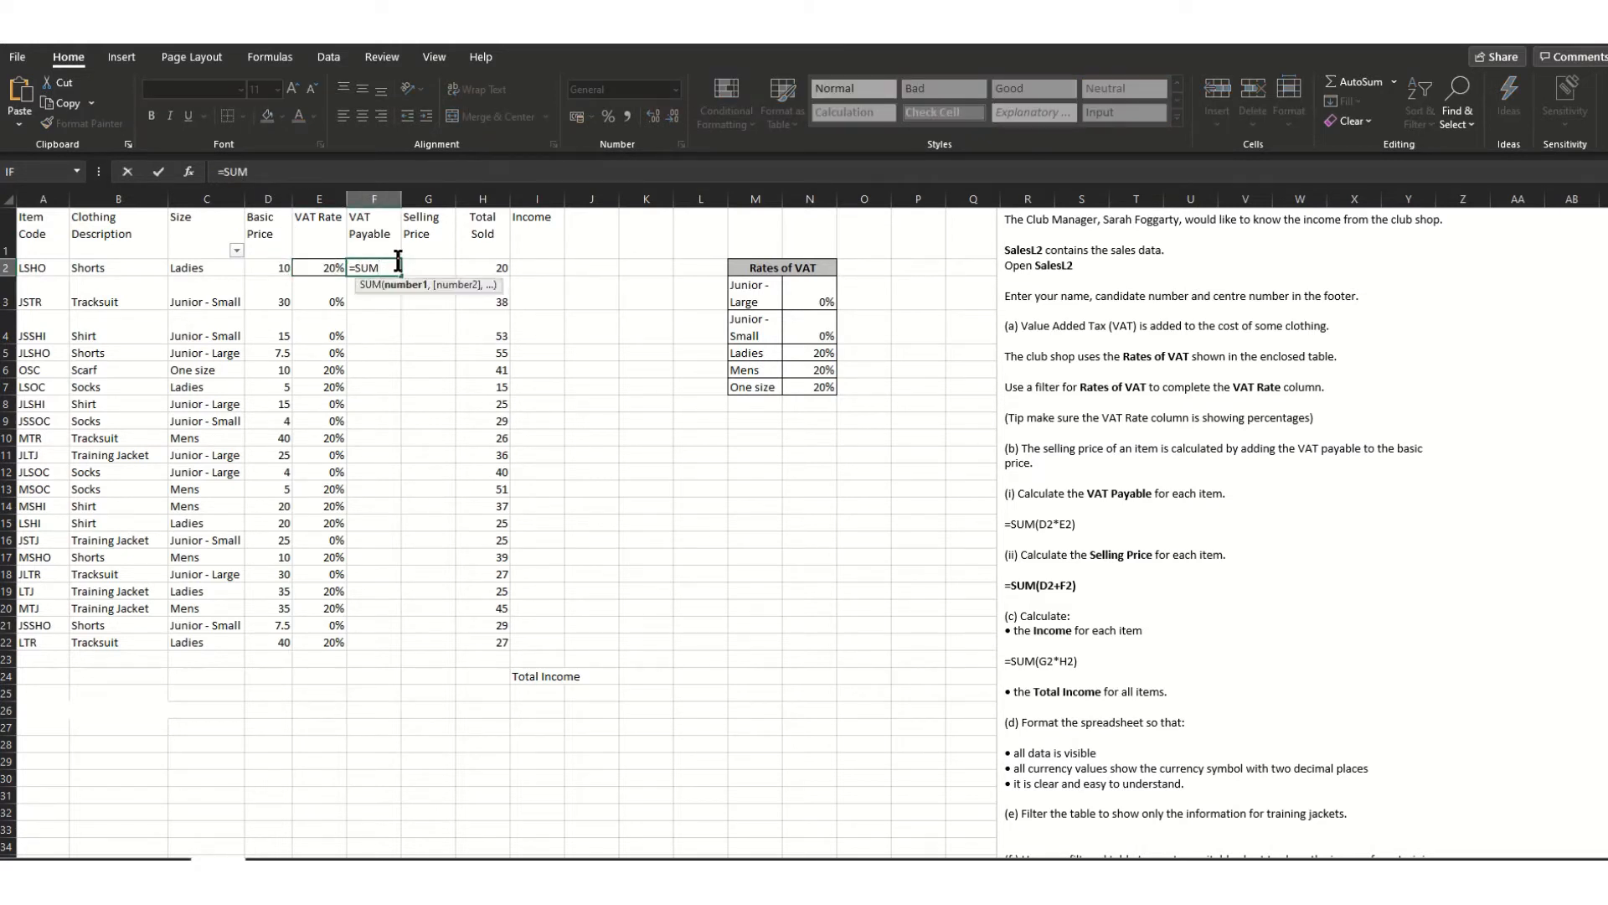
click(285, 266)
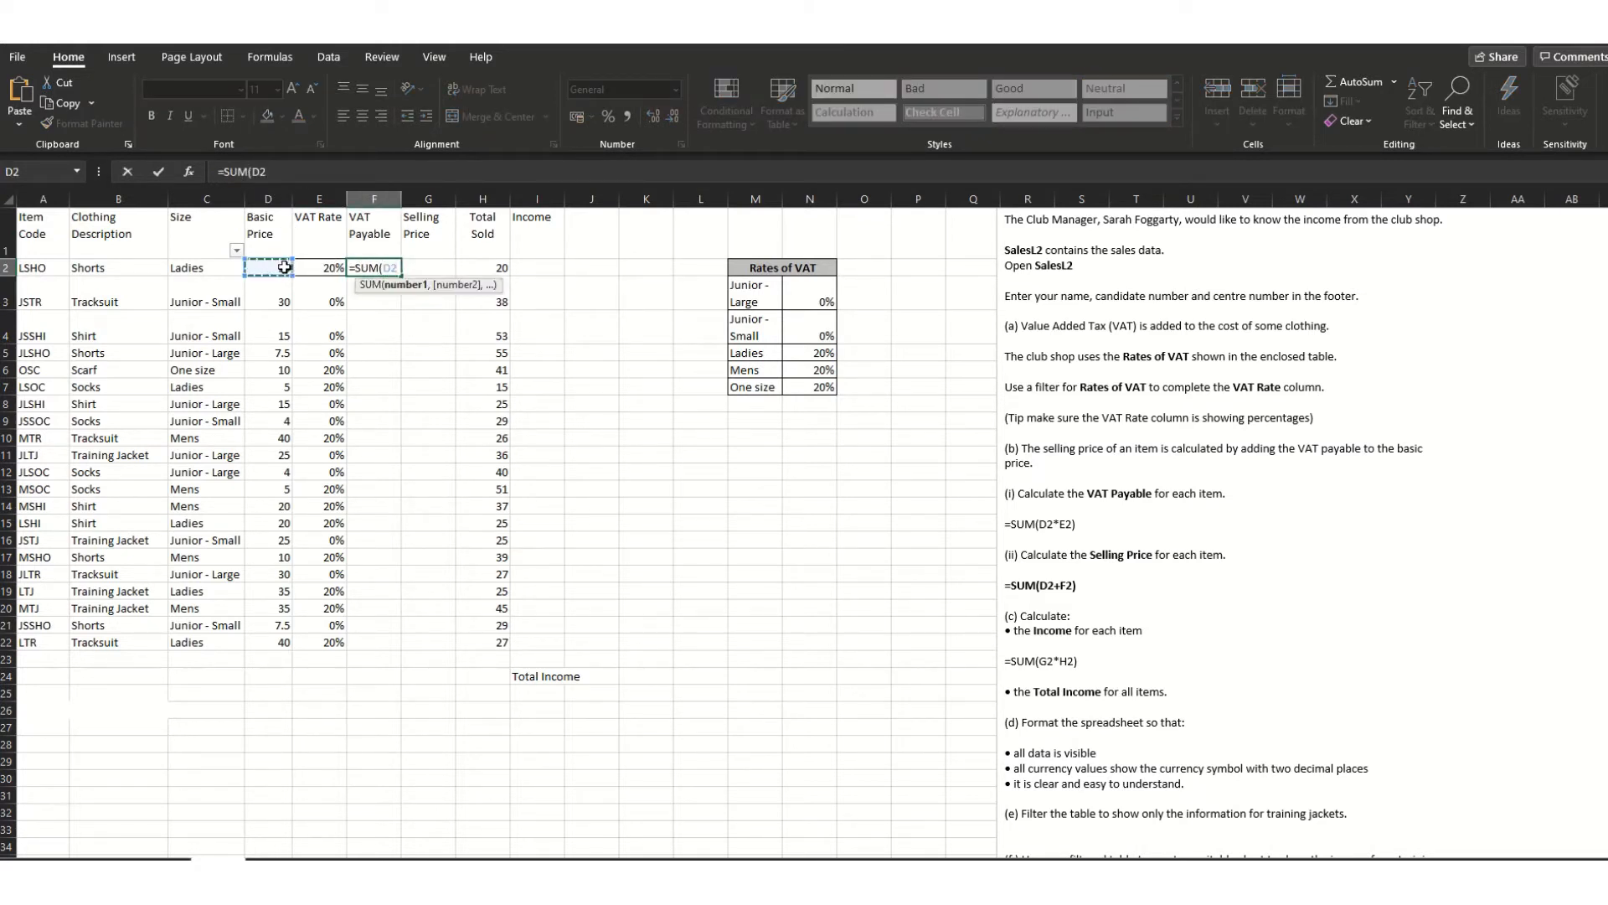
text(*)
click(329, 269)
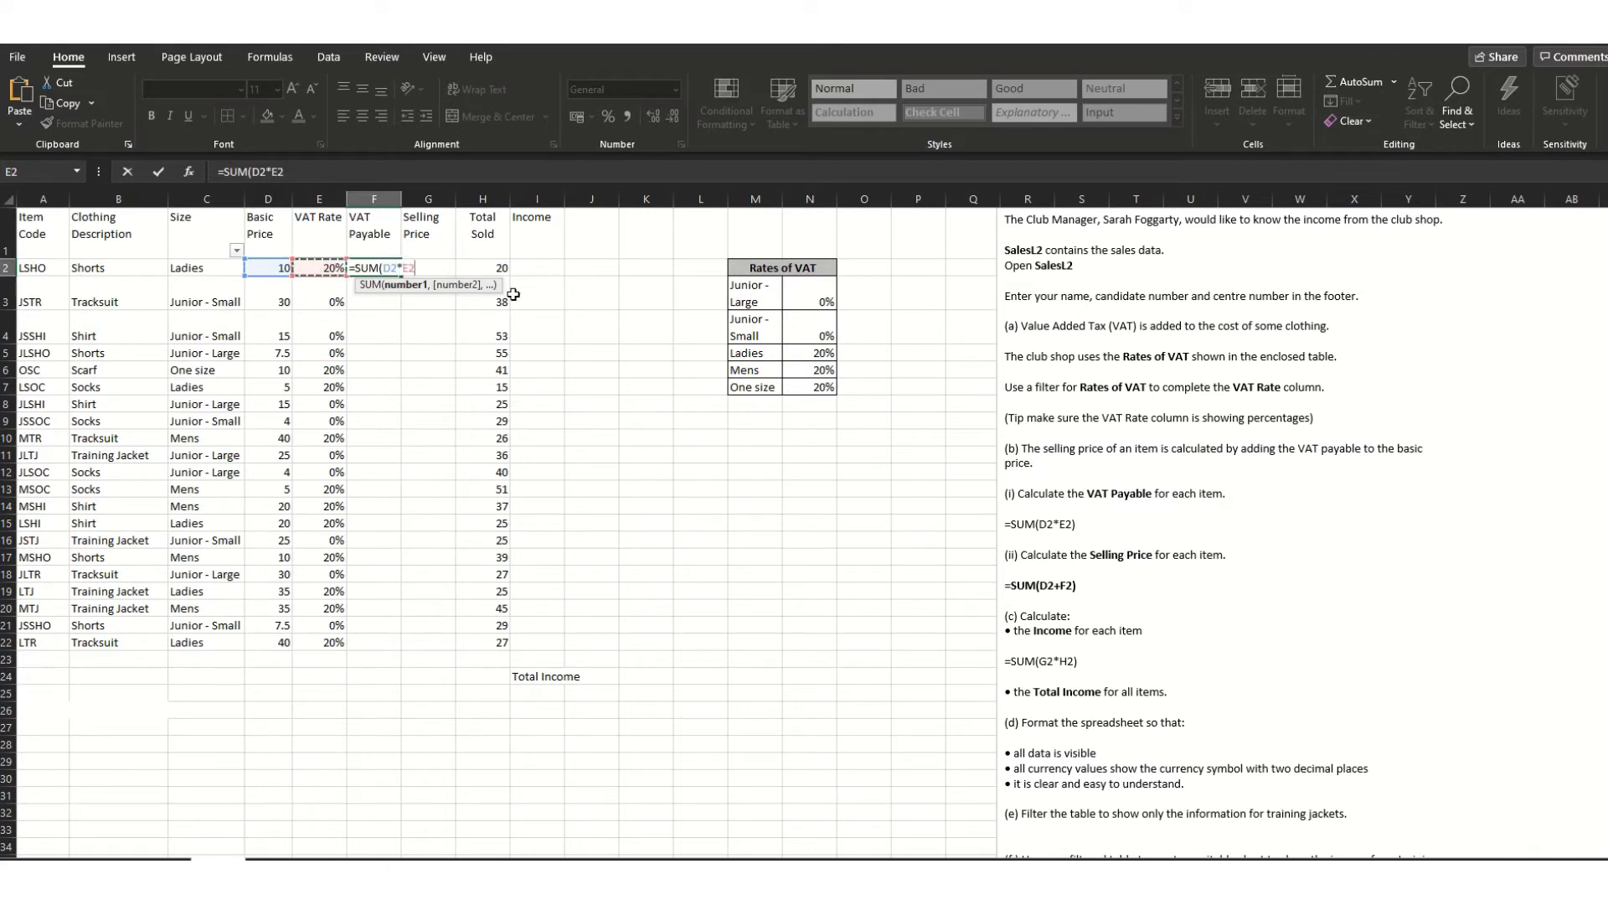
drag(432, 335, 399, 322)
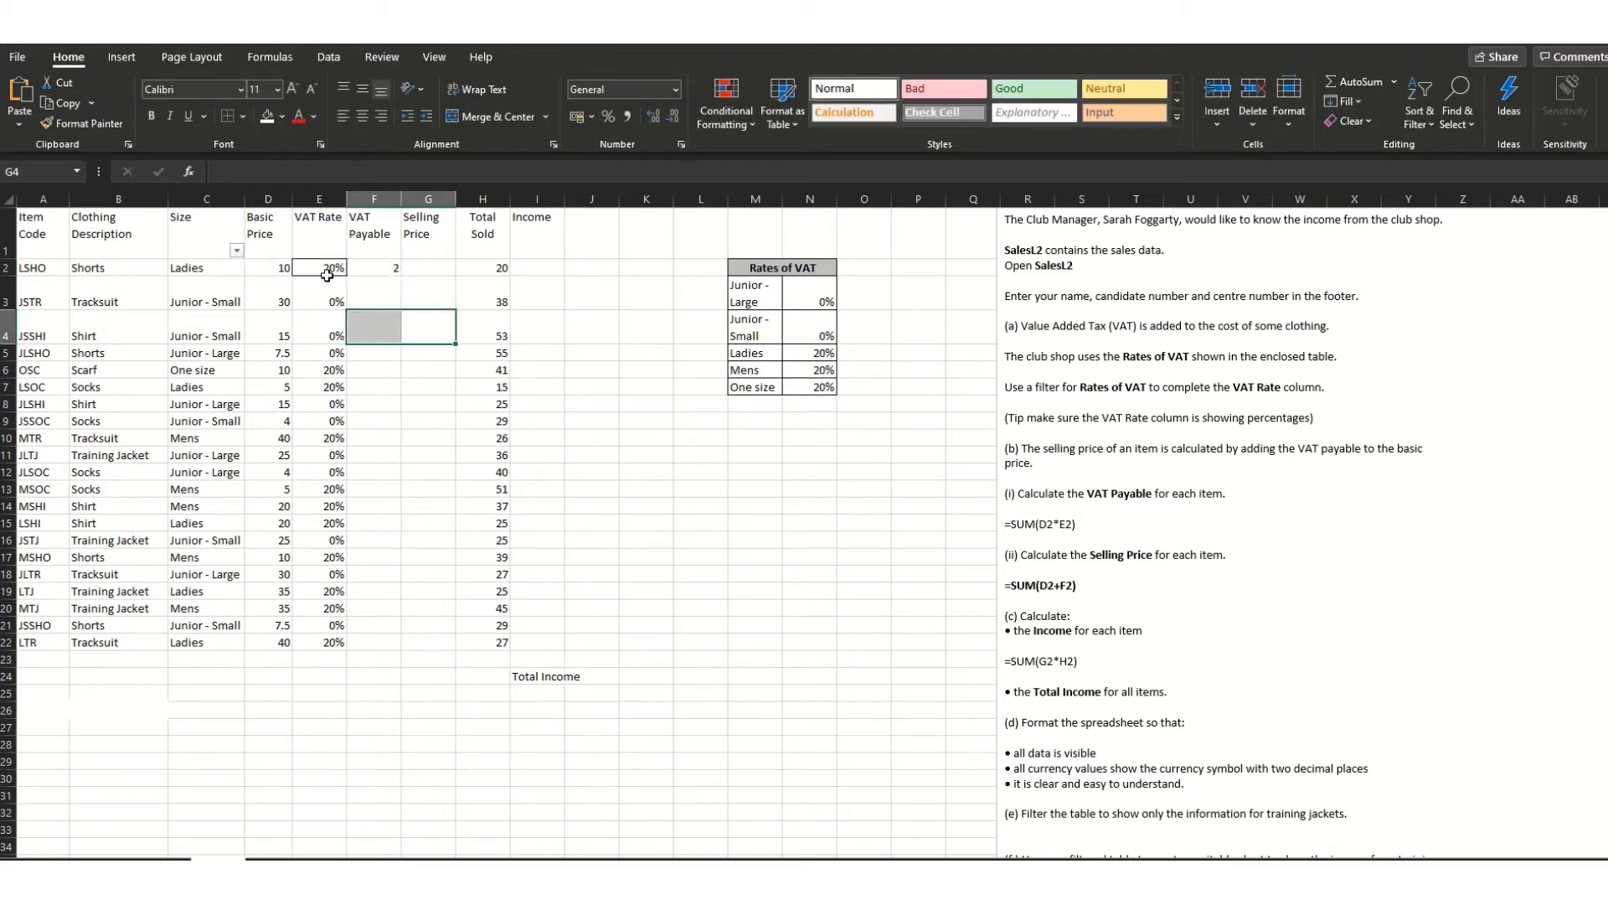
- Fill F2's VAT formula down to F22
click(368, 269)
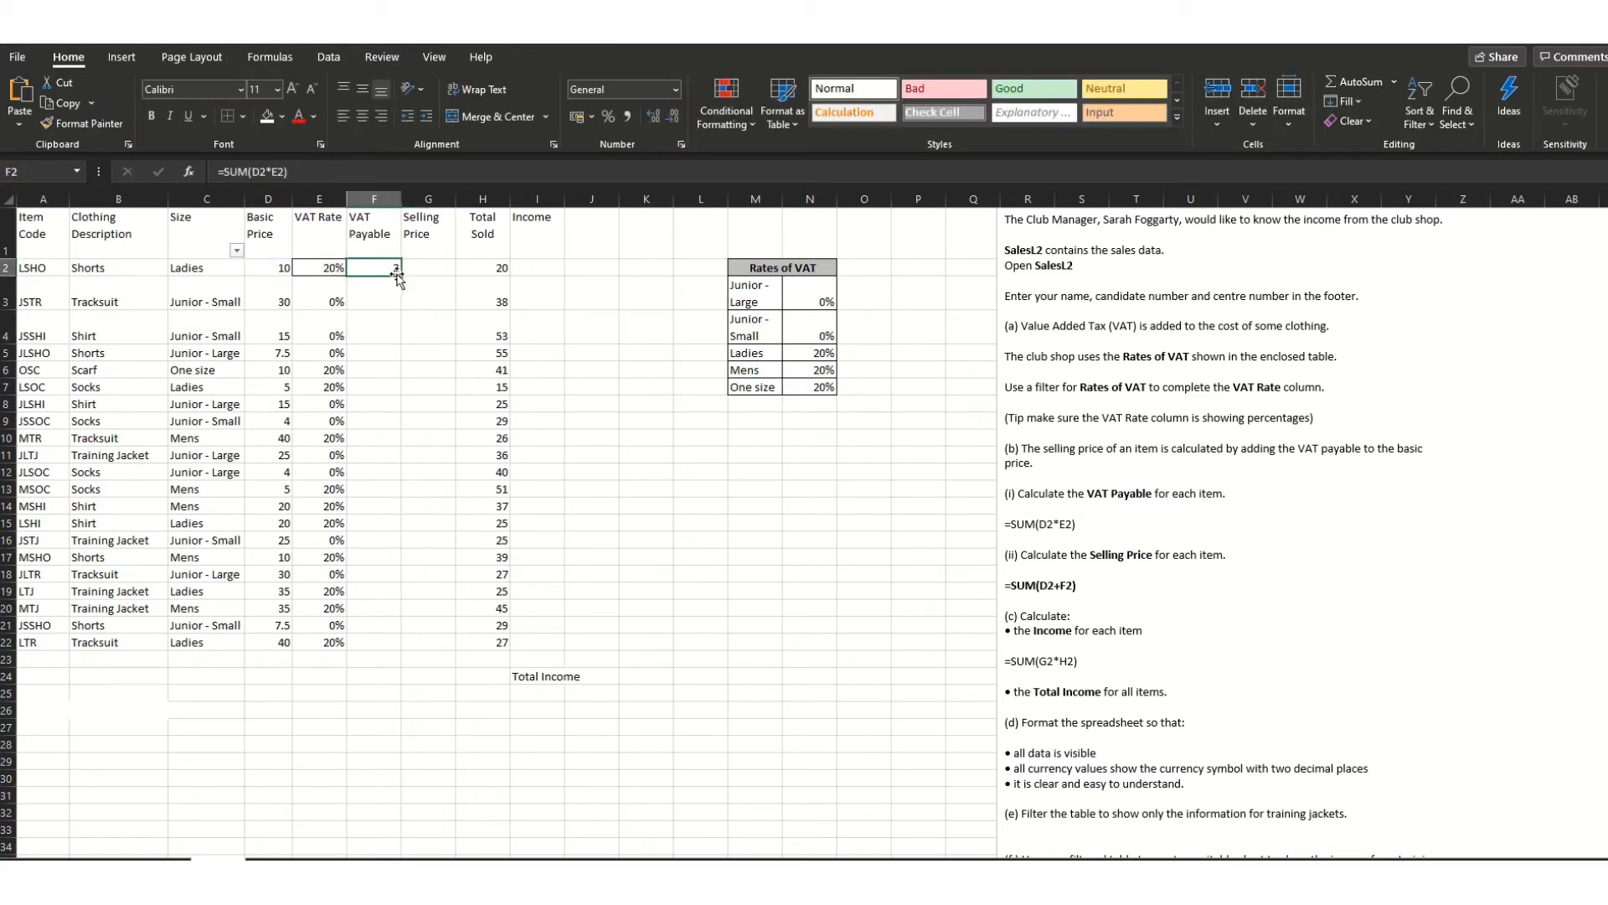
drag(400, 279, 390, 647)
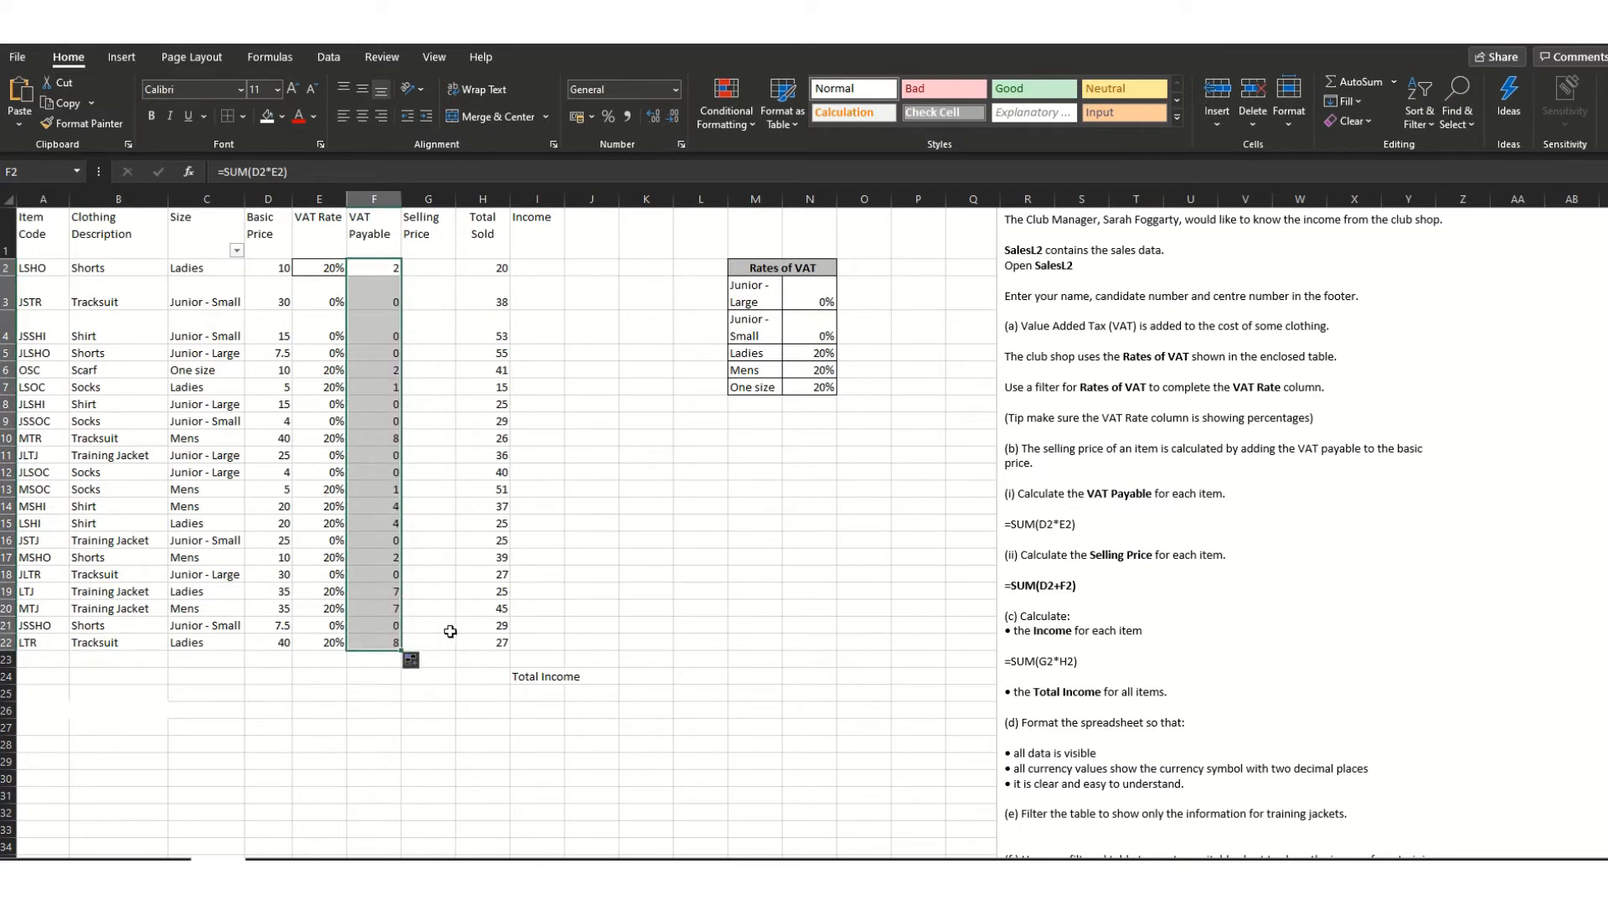
click(425, 272)
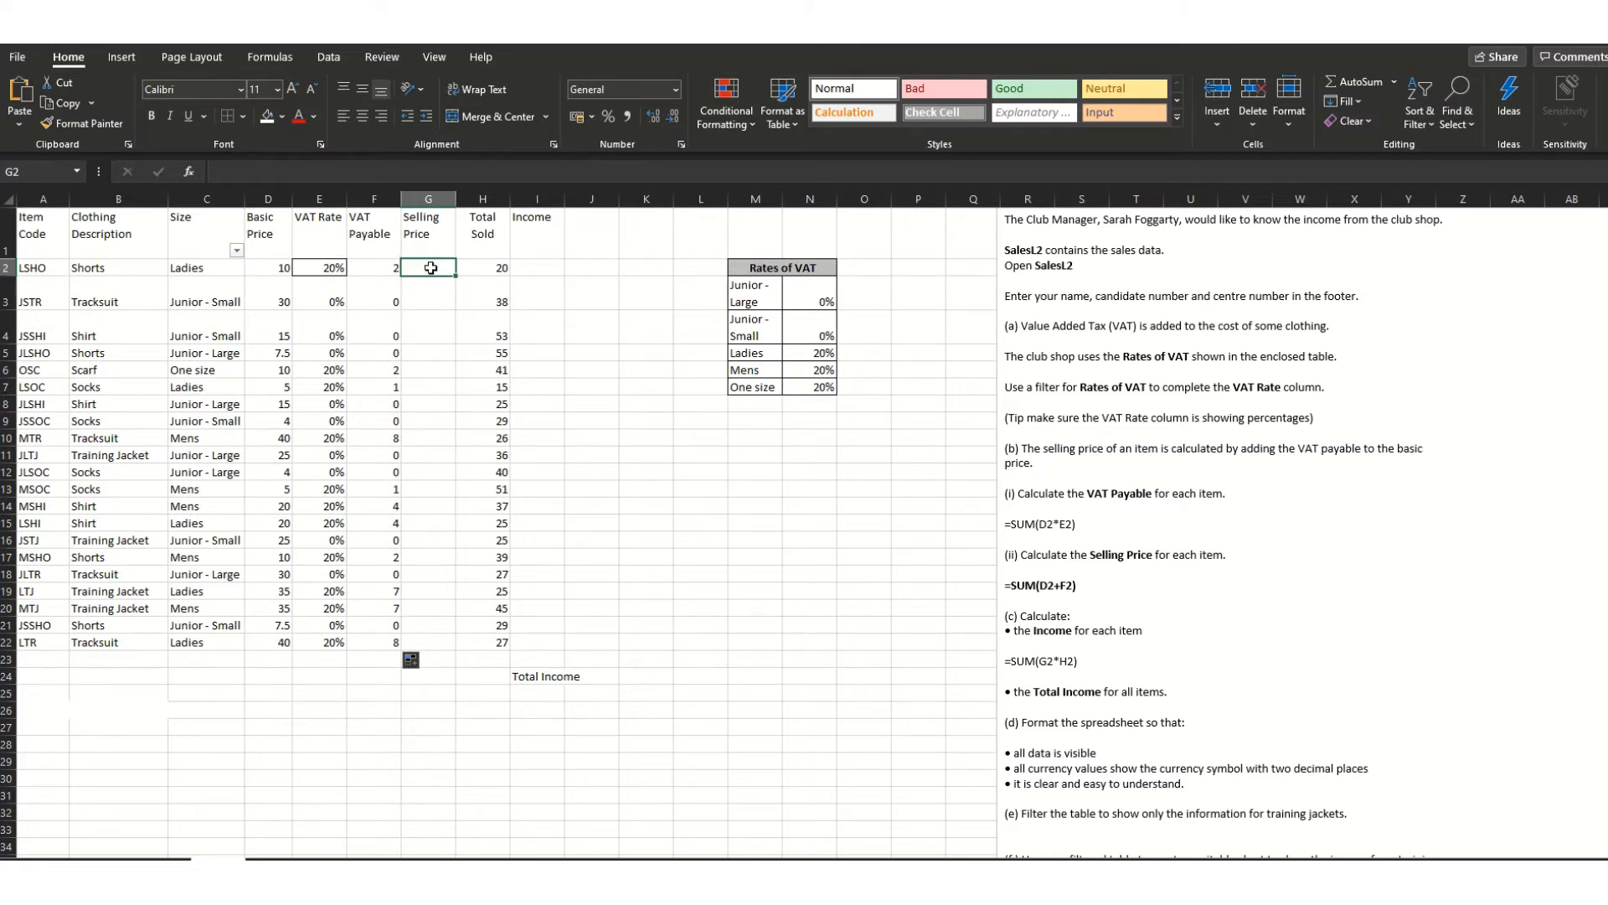
- Enter the selling price formula =SUM(D2+F2) in G2 and fill it down to G22
text(=)
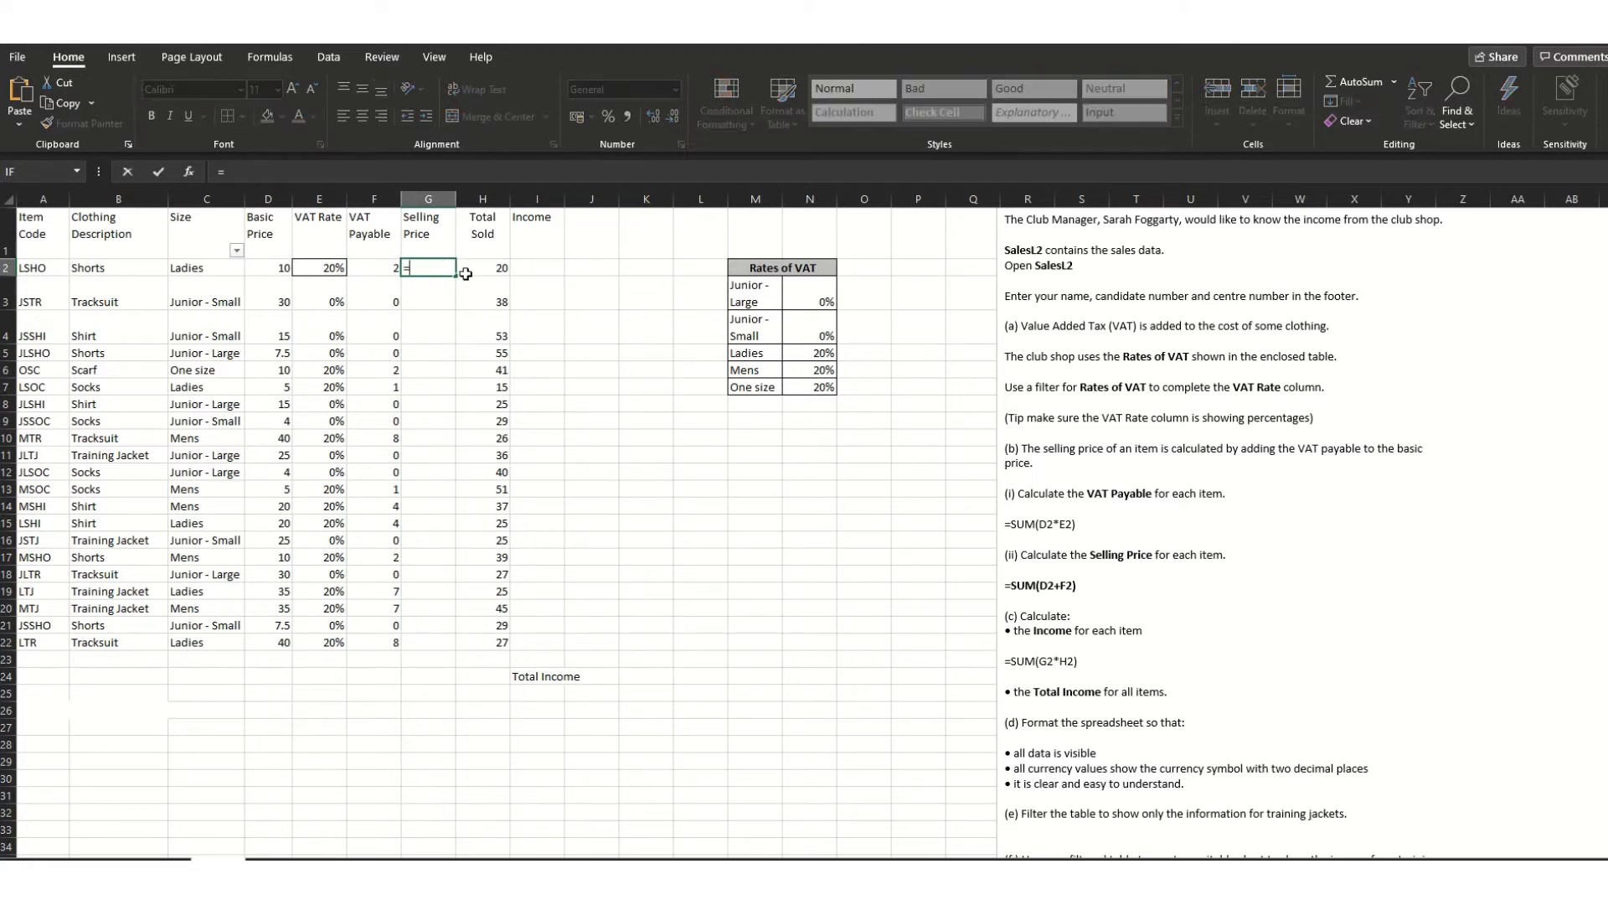
text(SUM()
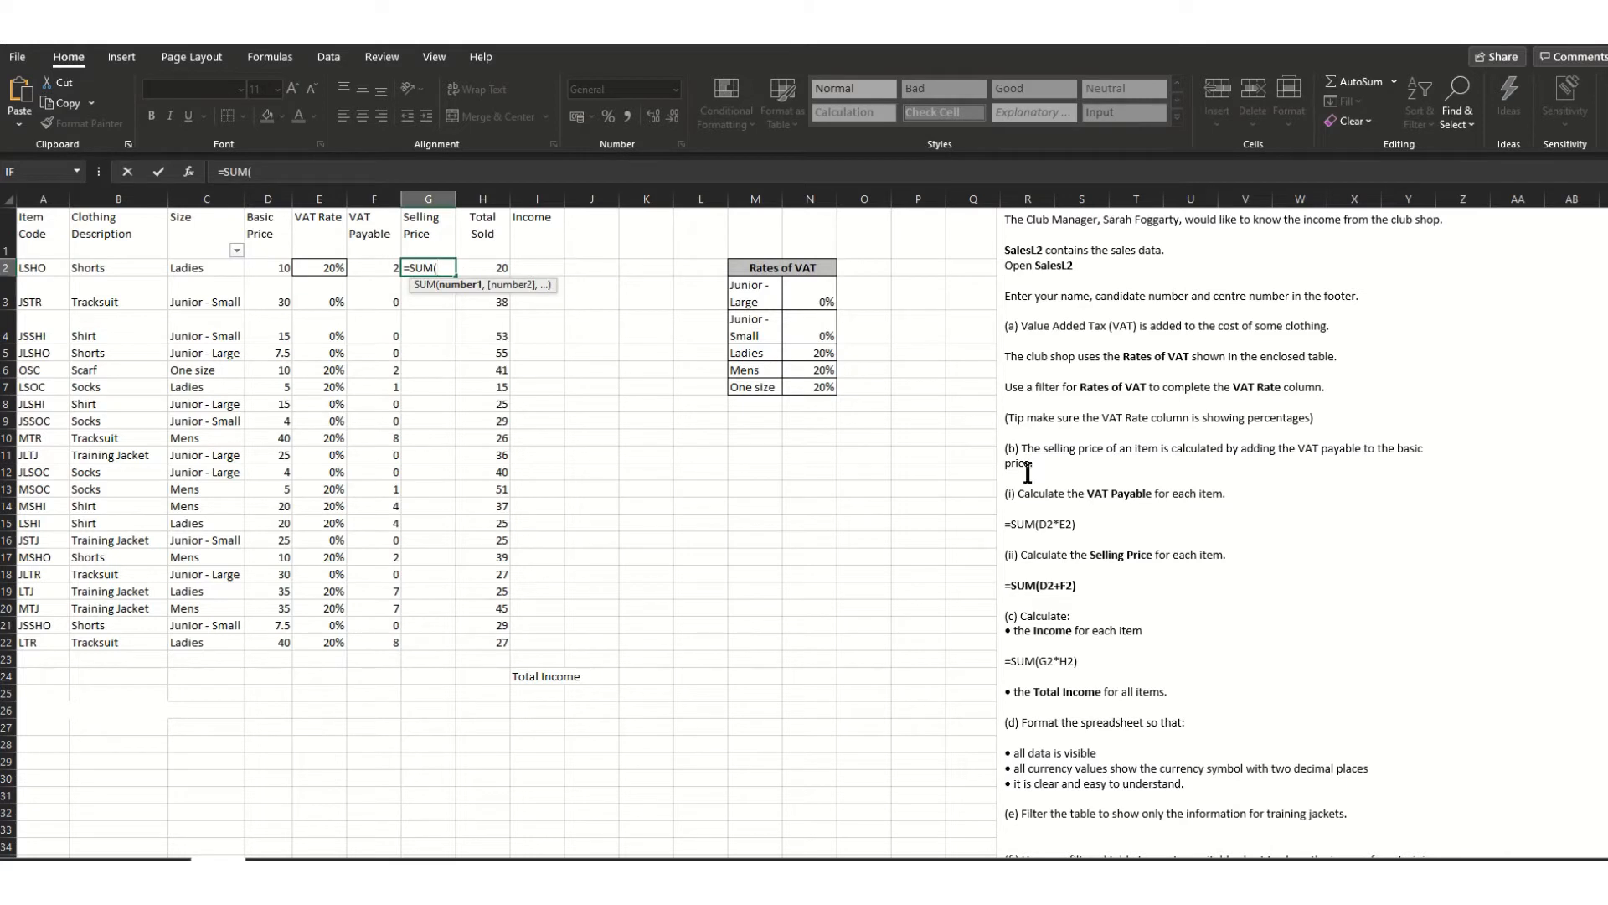
click(1055, 526)
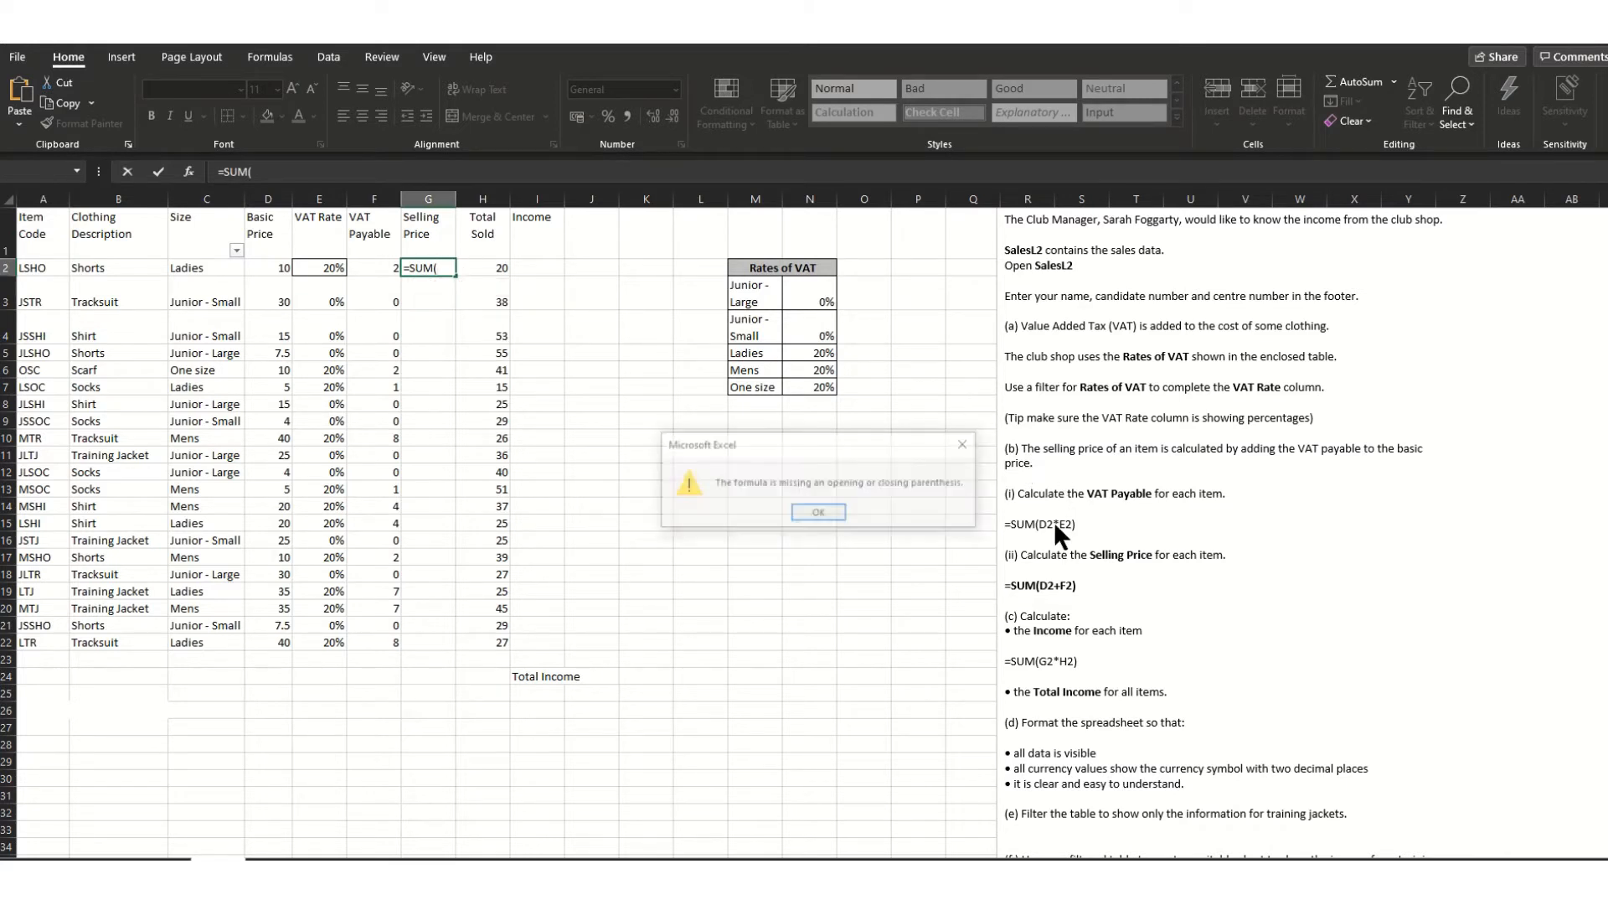
click(844, 513)
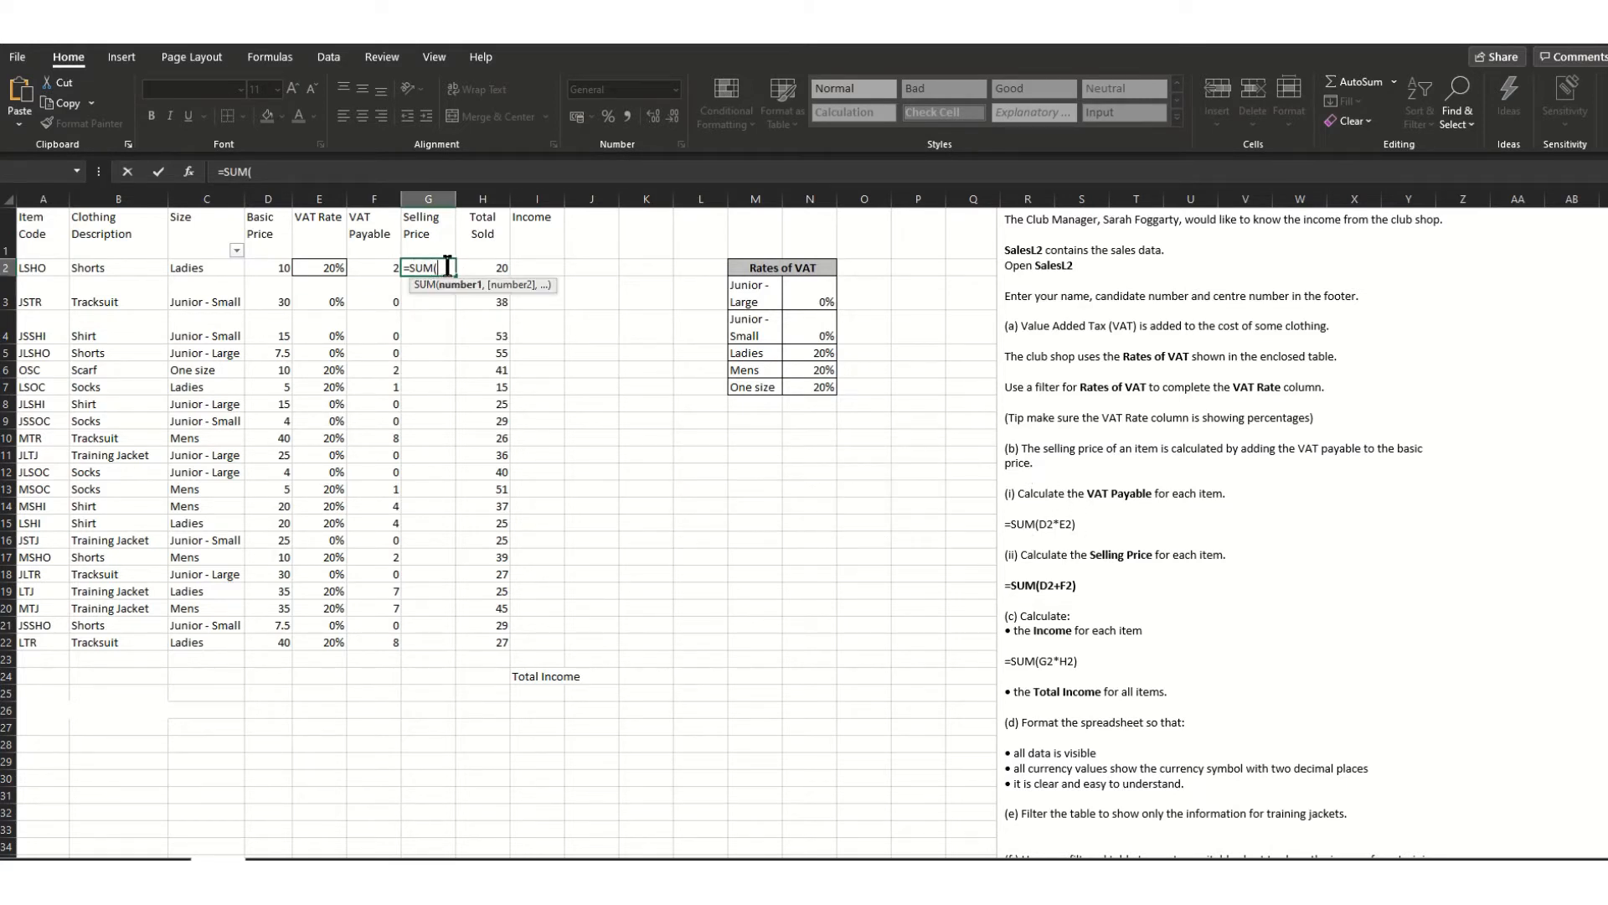
click(277, 268)
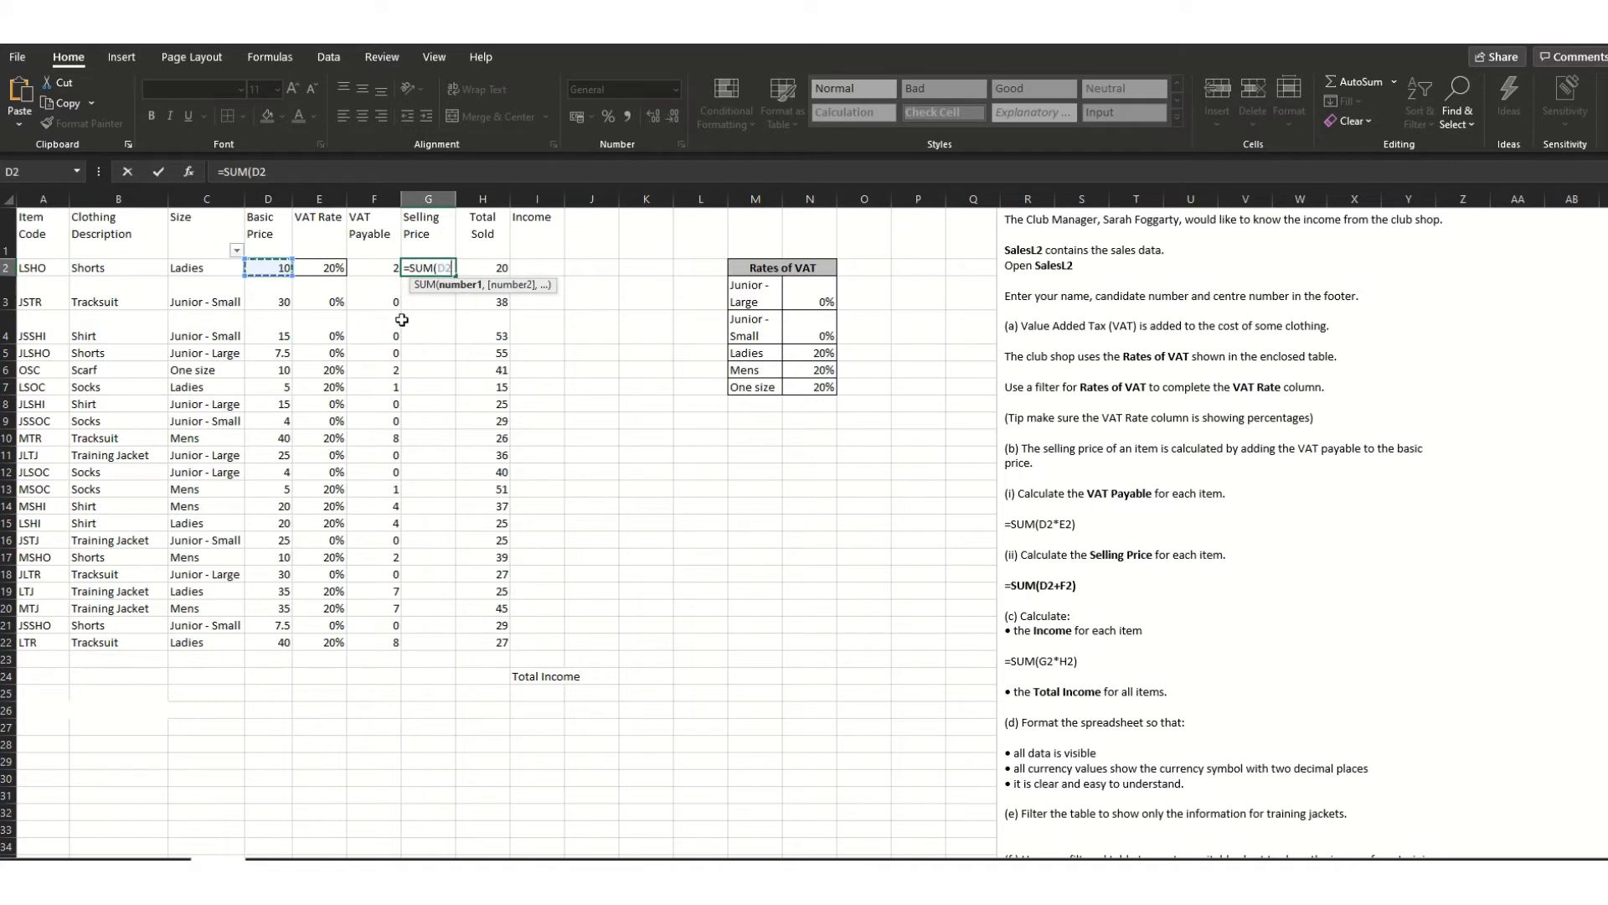
text(+)
click(374, 267)
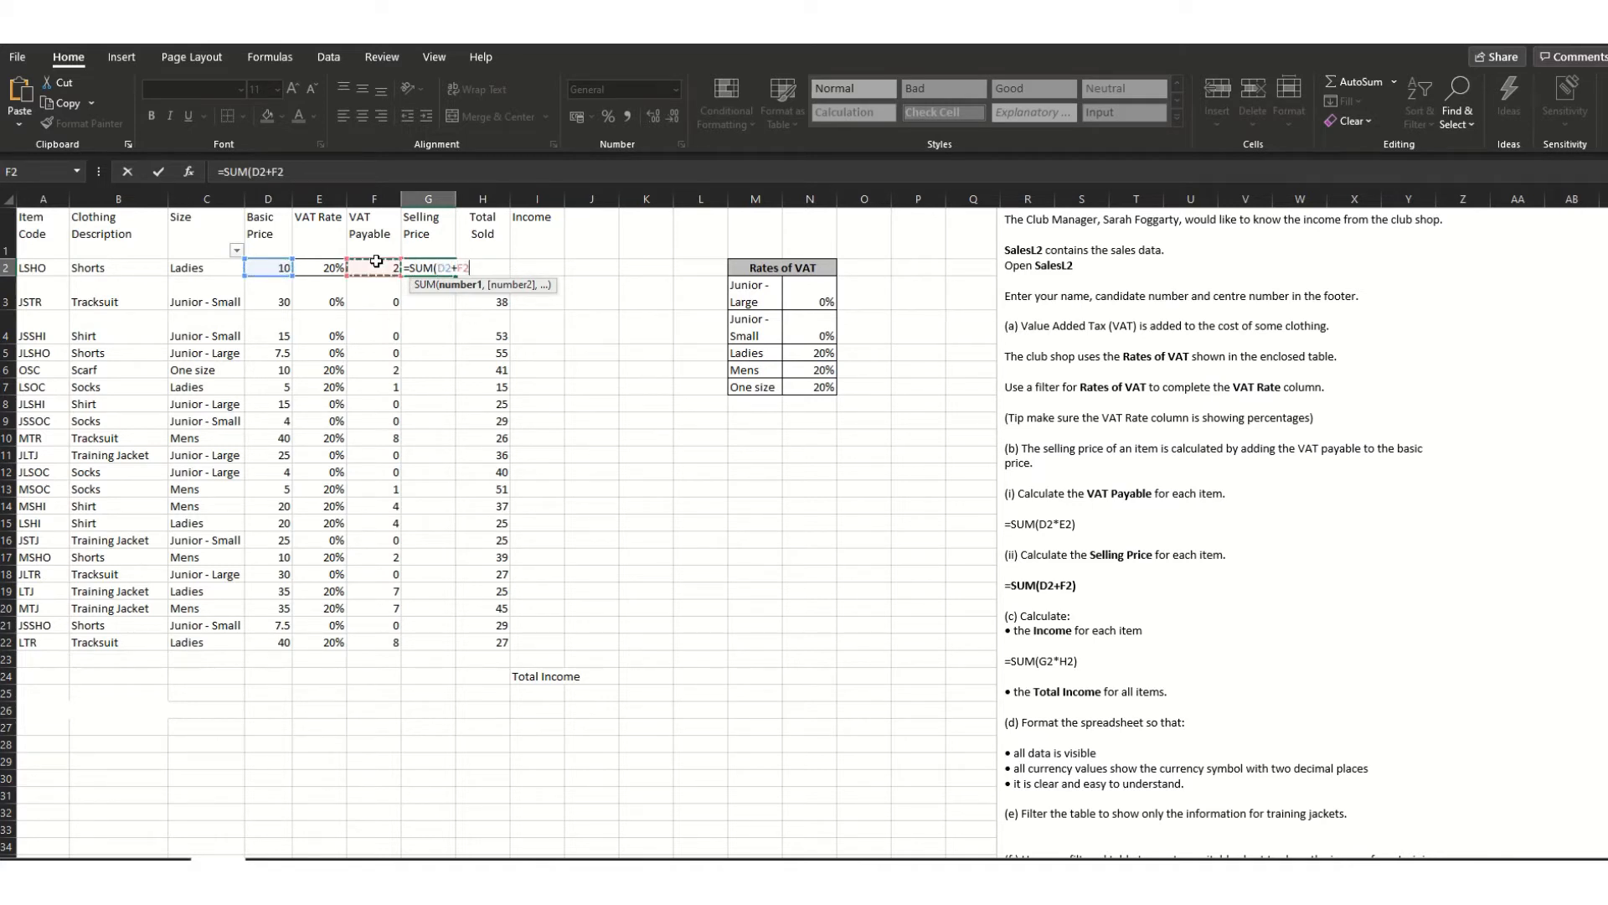
text(+)
key(Return)
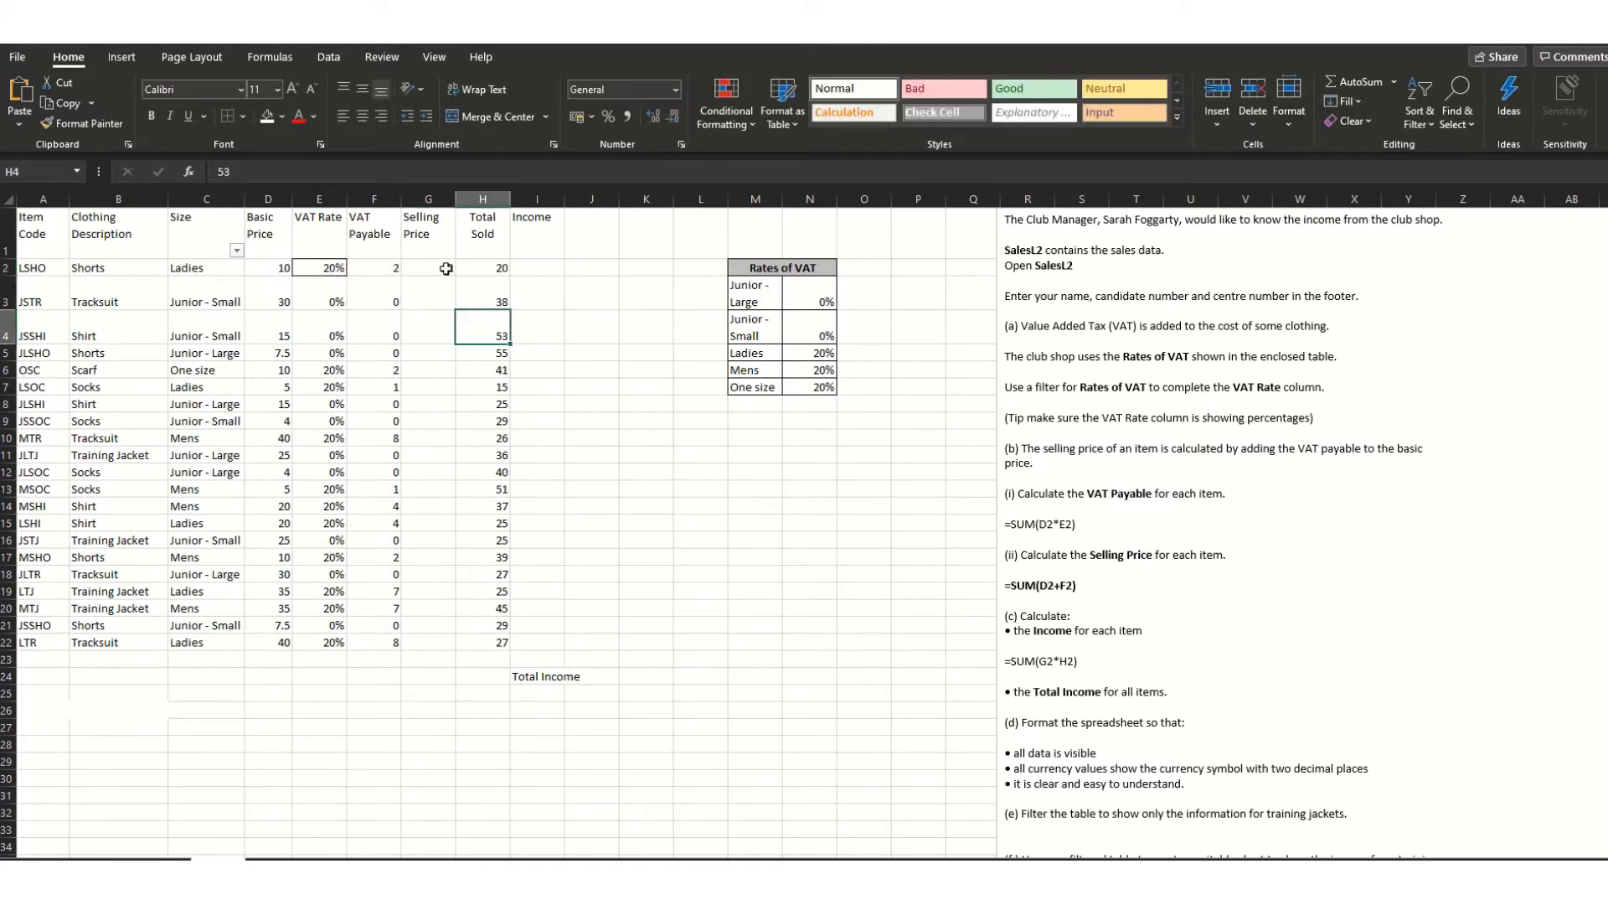
click(446, 265)
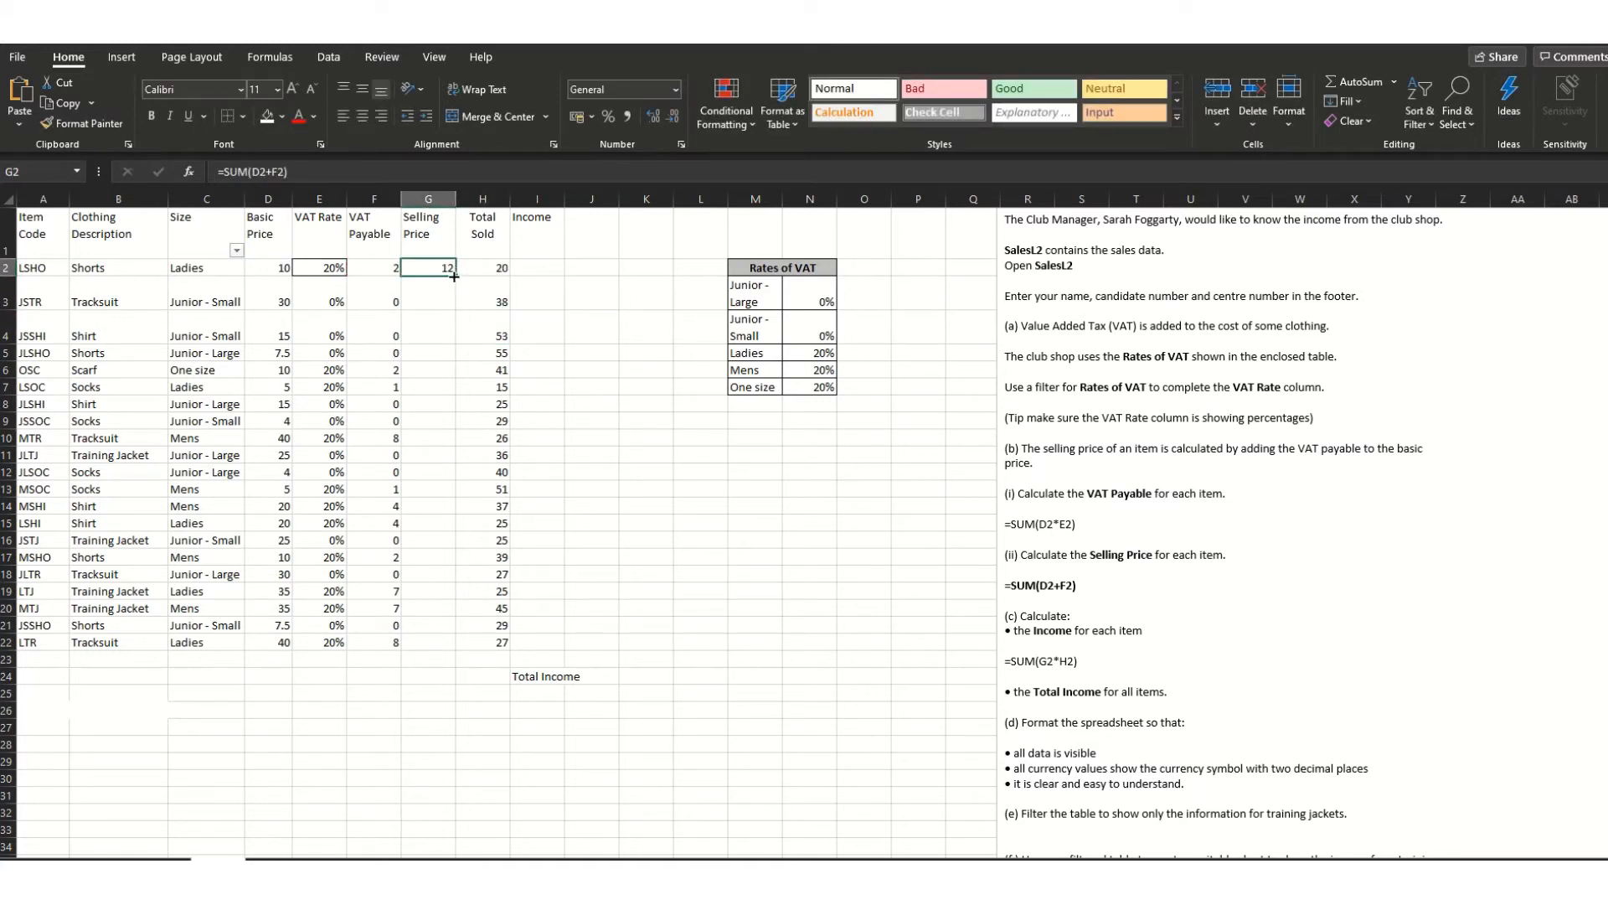
drag(453, 276, 445, 656)
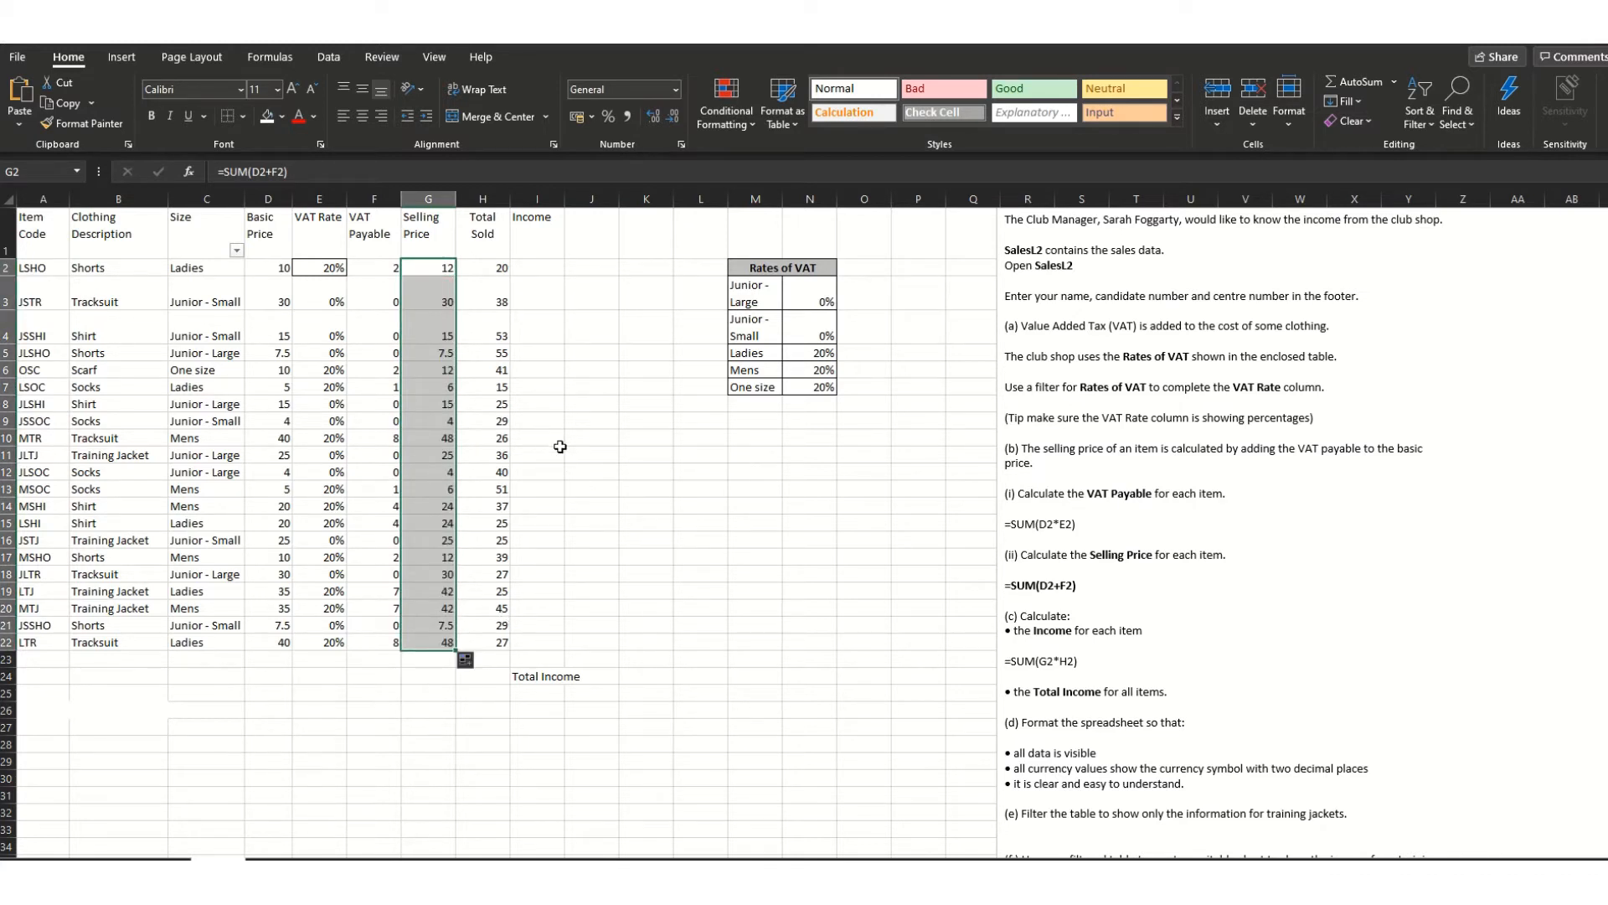
- Highlight the income formula =SUM(G2*H2) in the instructions text box, then select I2
drag(1005, 523, 1079, 523)
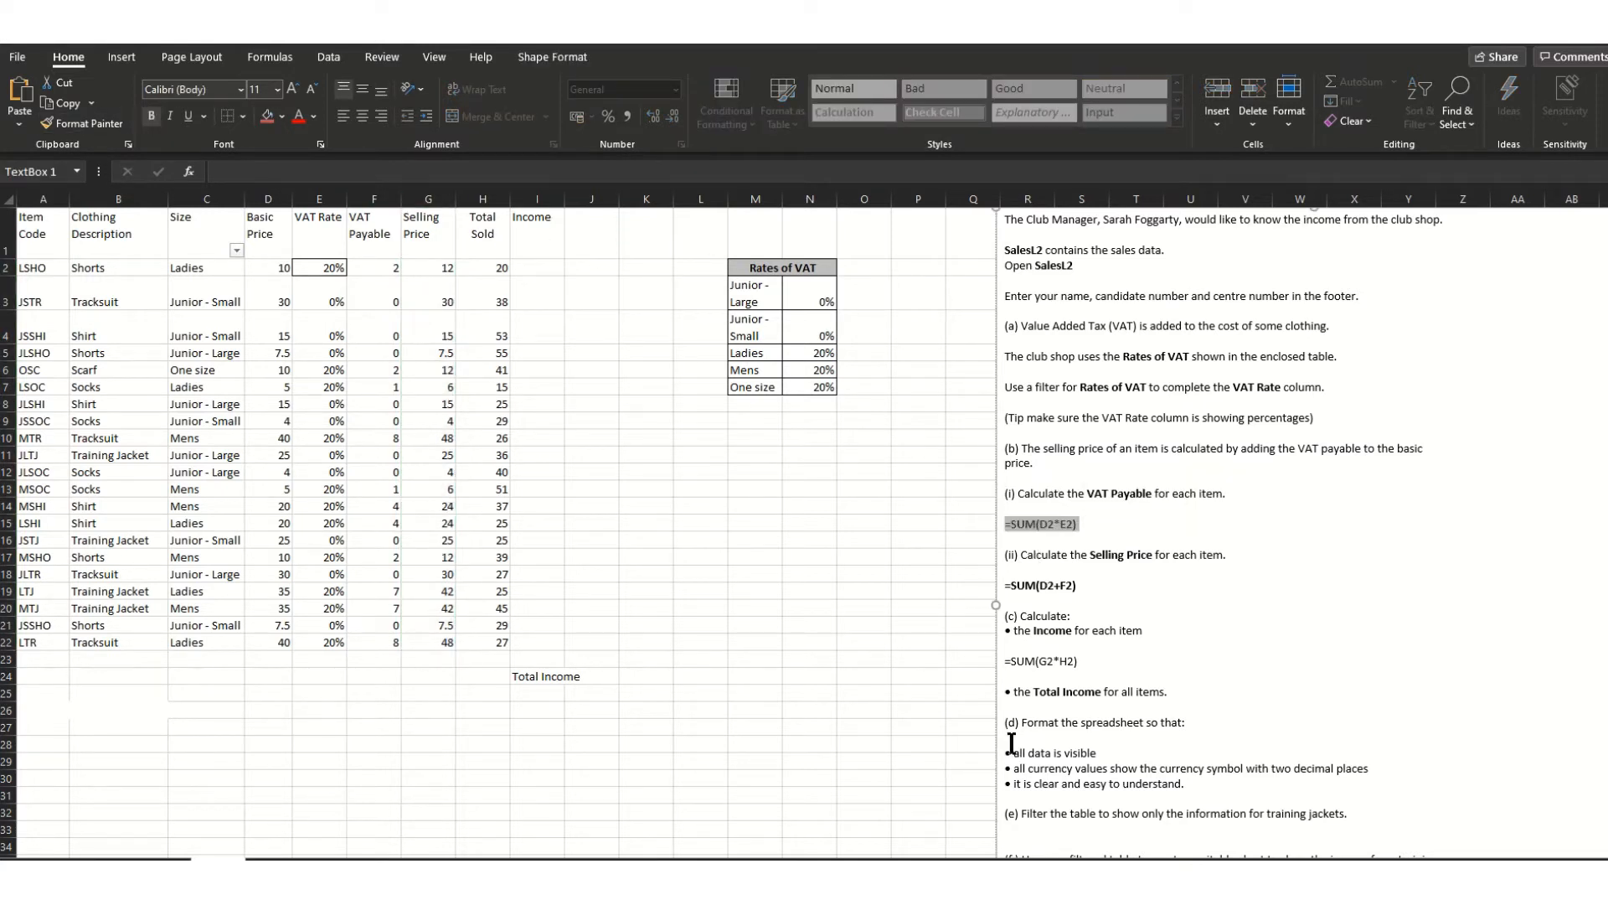
drag(1005, 661, 1079, 661)
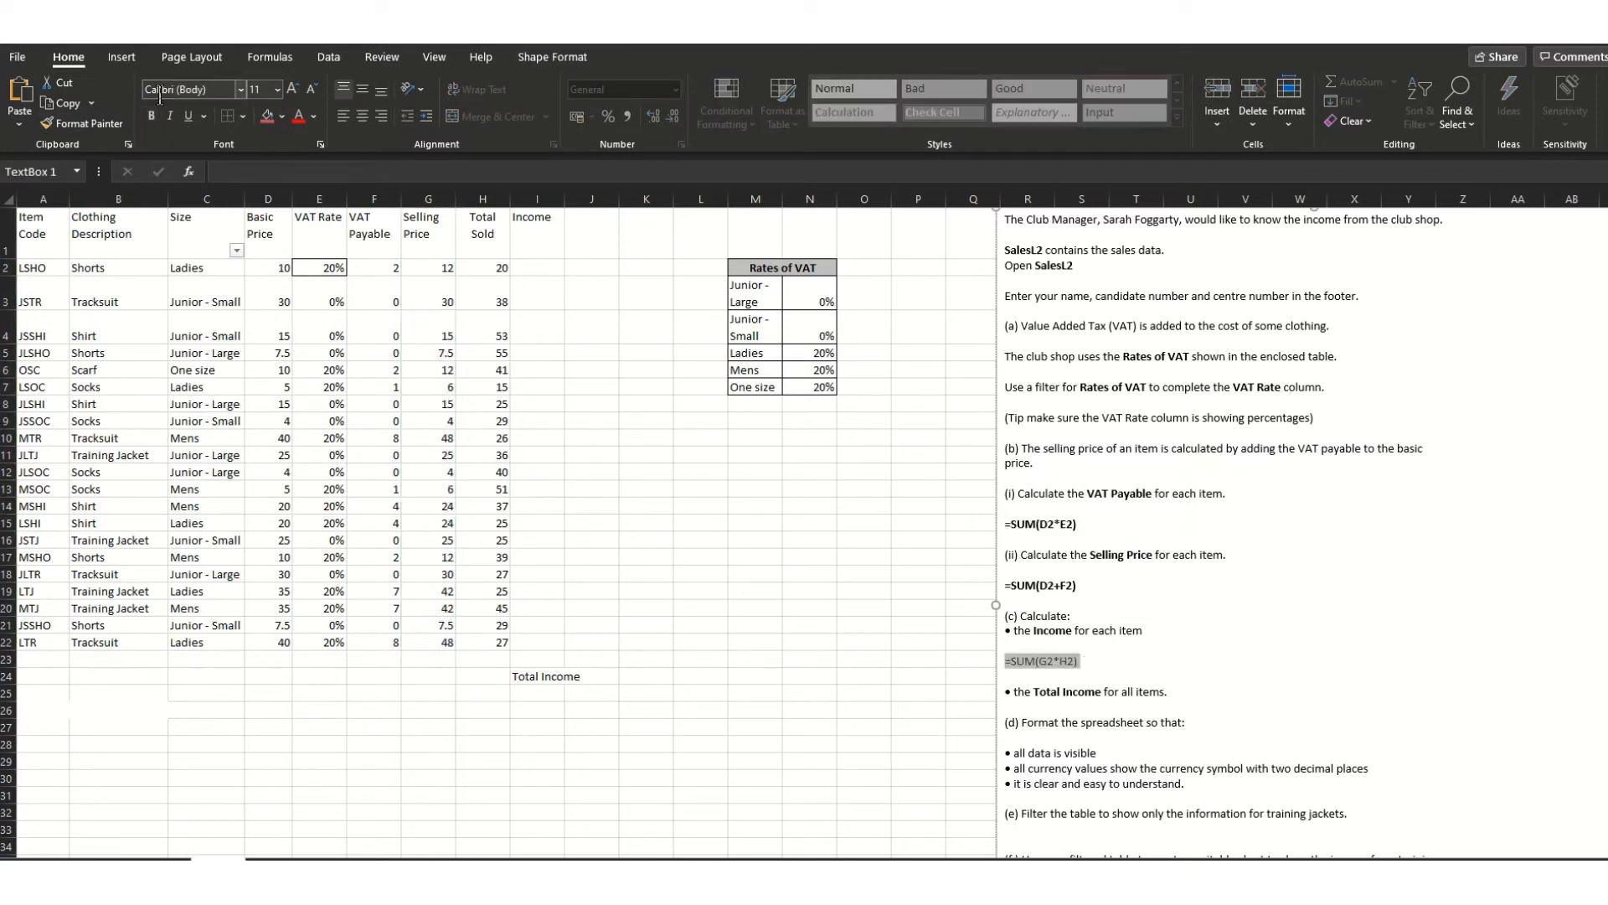
click(892, 545)
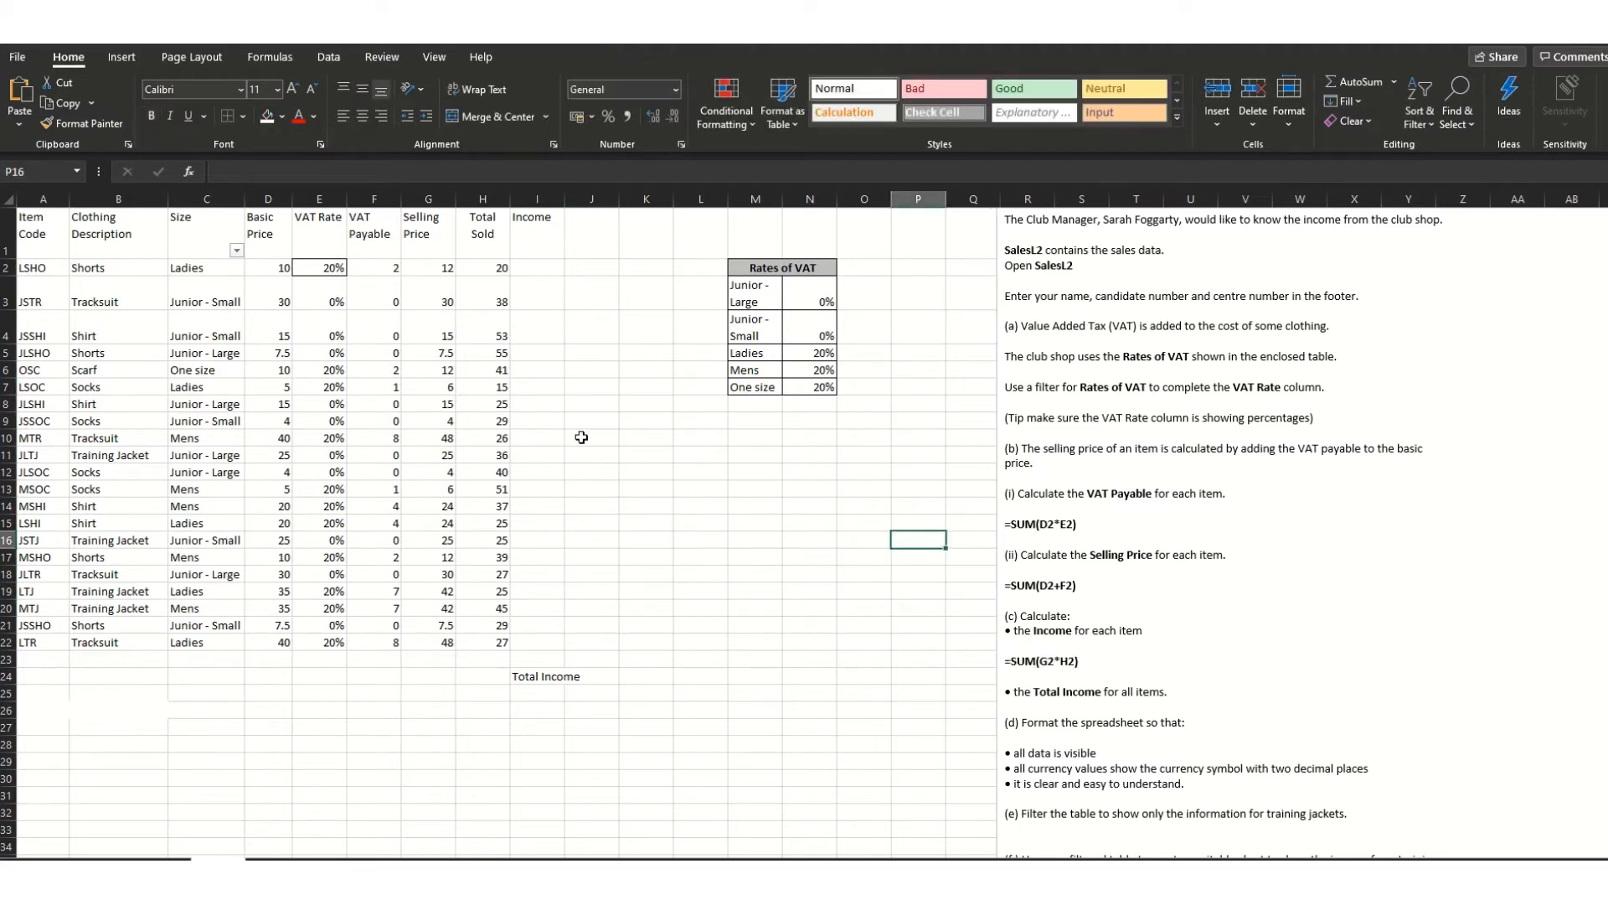
click(532, 265)
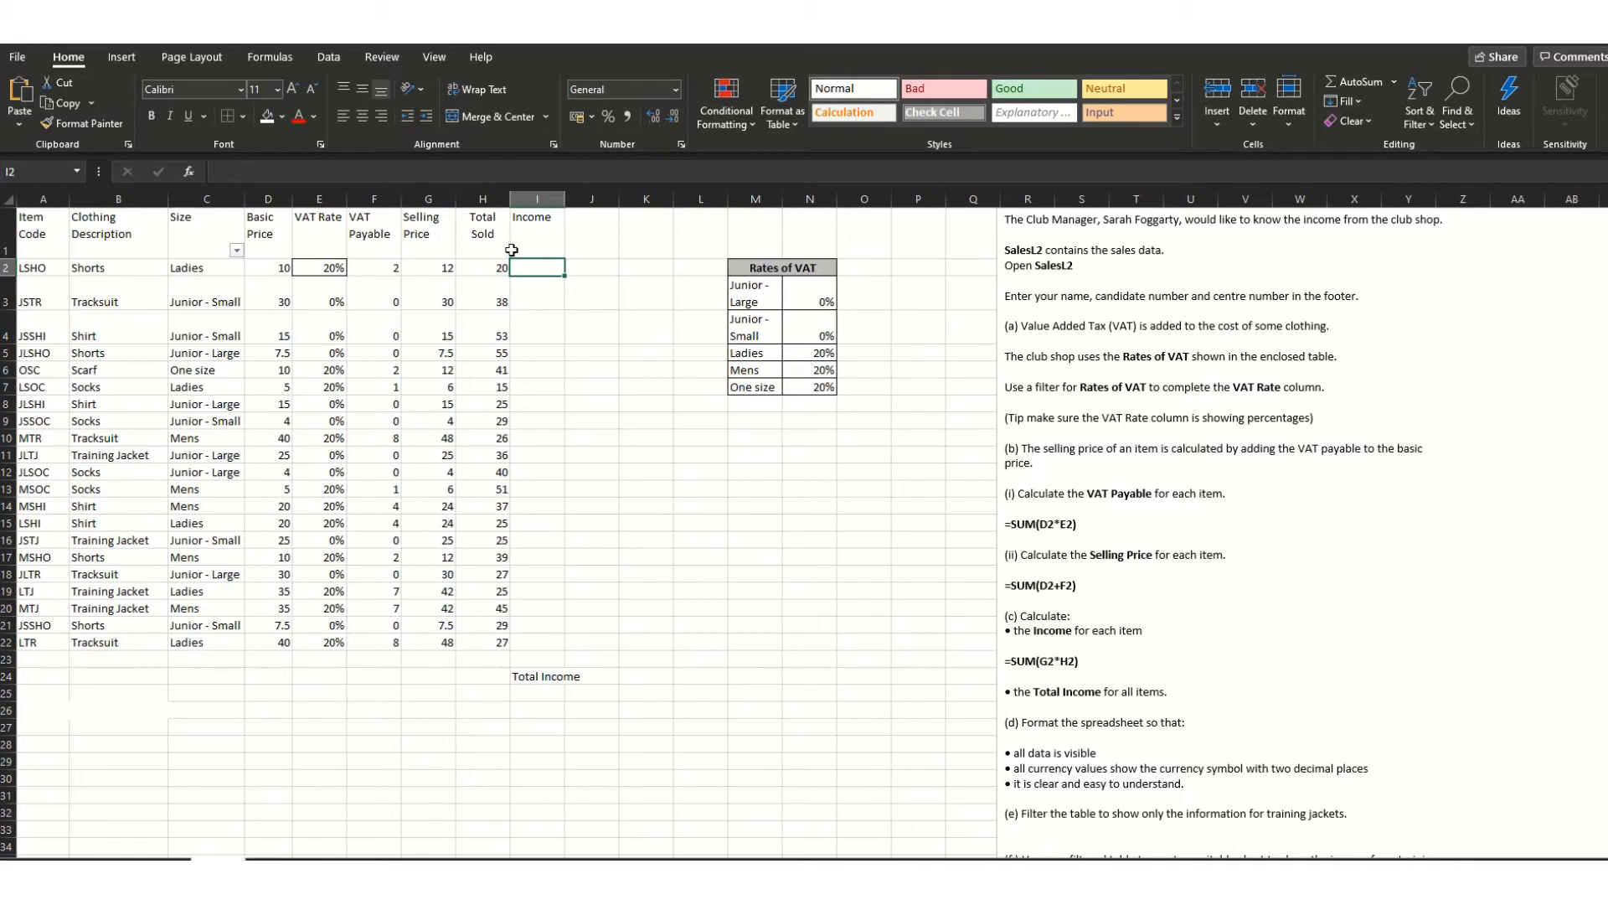
- Enter =SUM(G2*H2) in I2, fill it down to I22, and check I22's formula
text(=SUM()
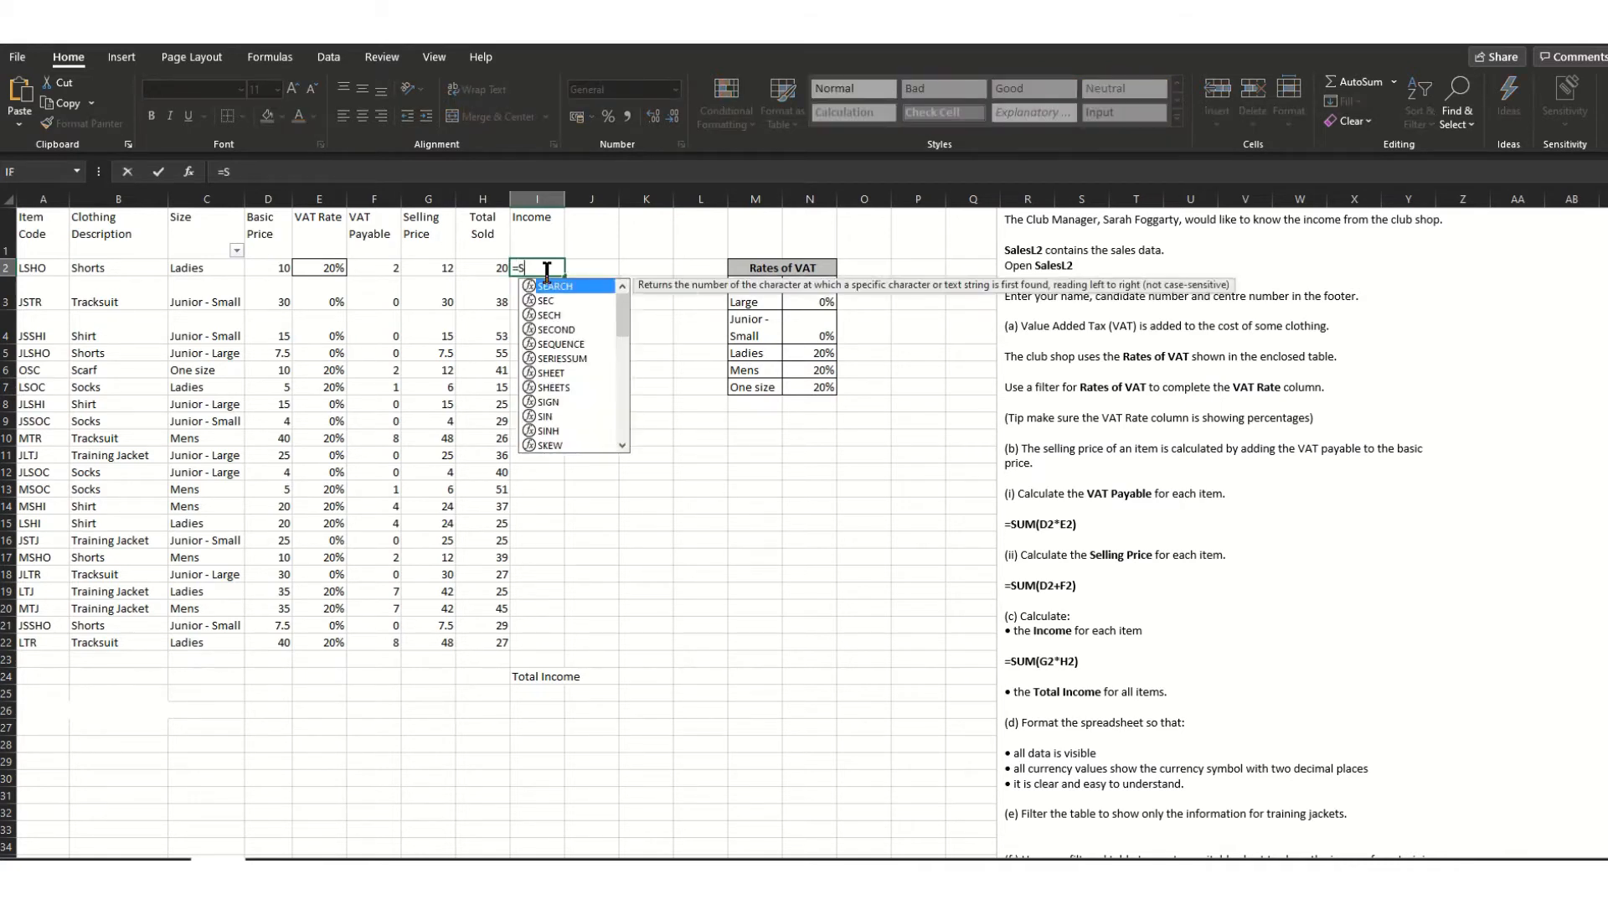
click(425, 271)
text(*)
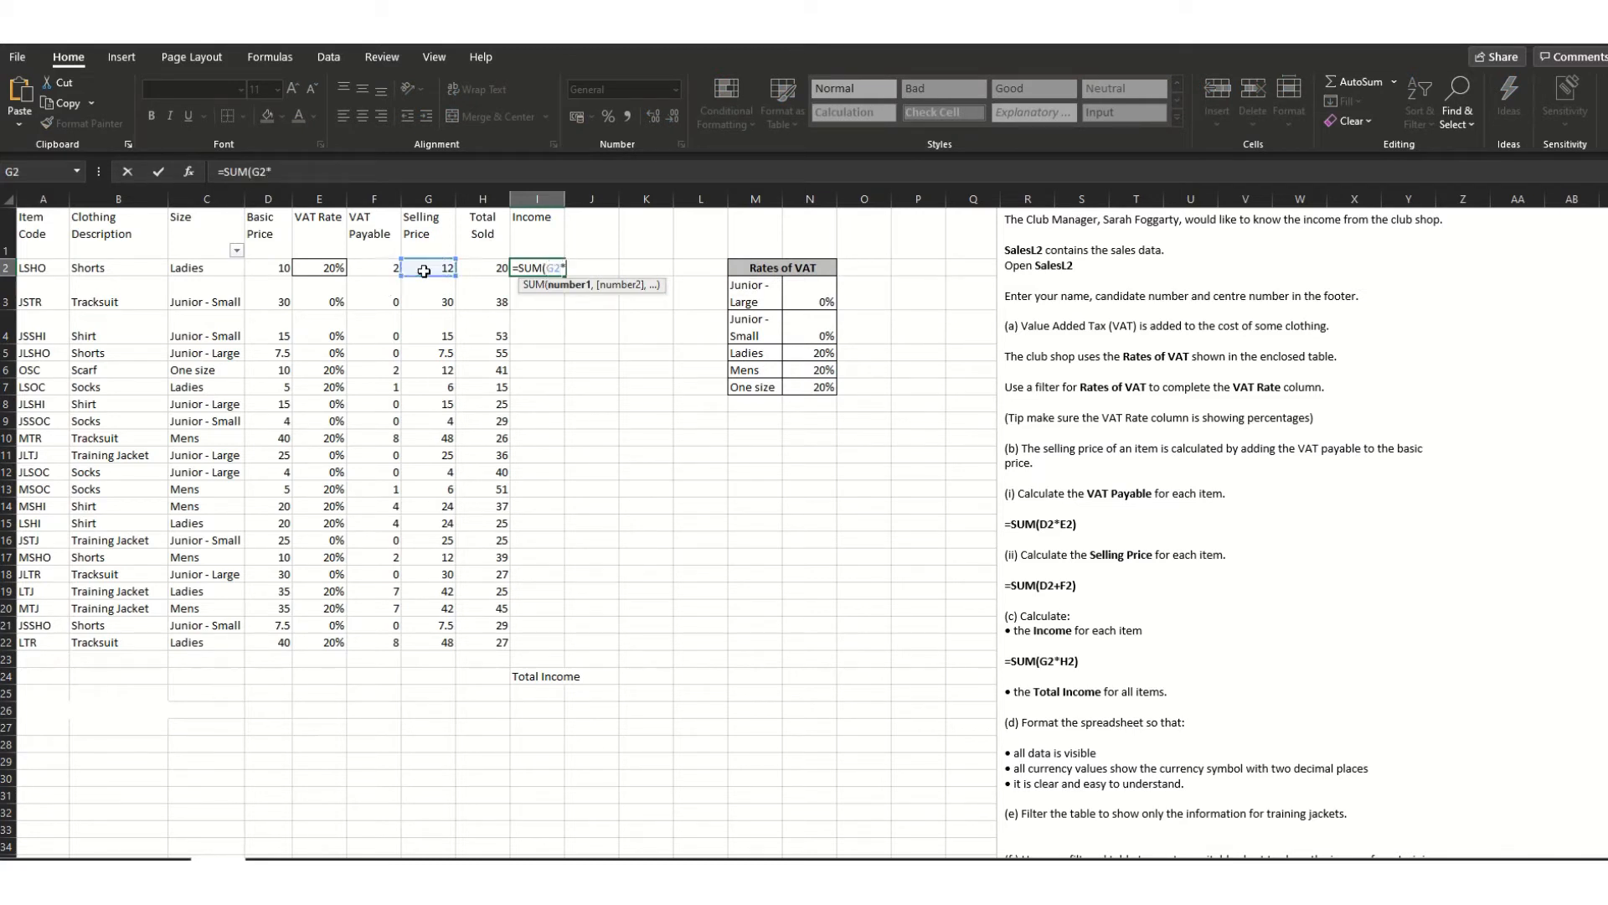
click(493, 266)
text())
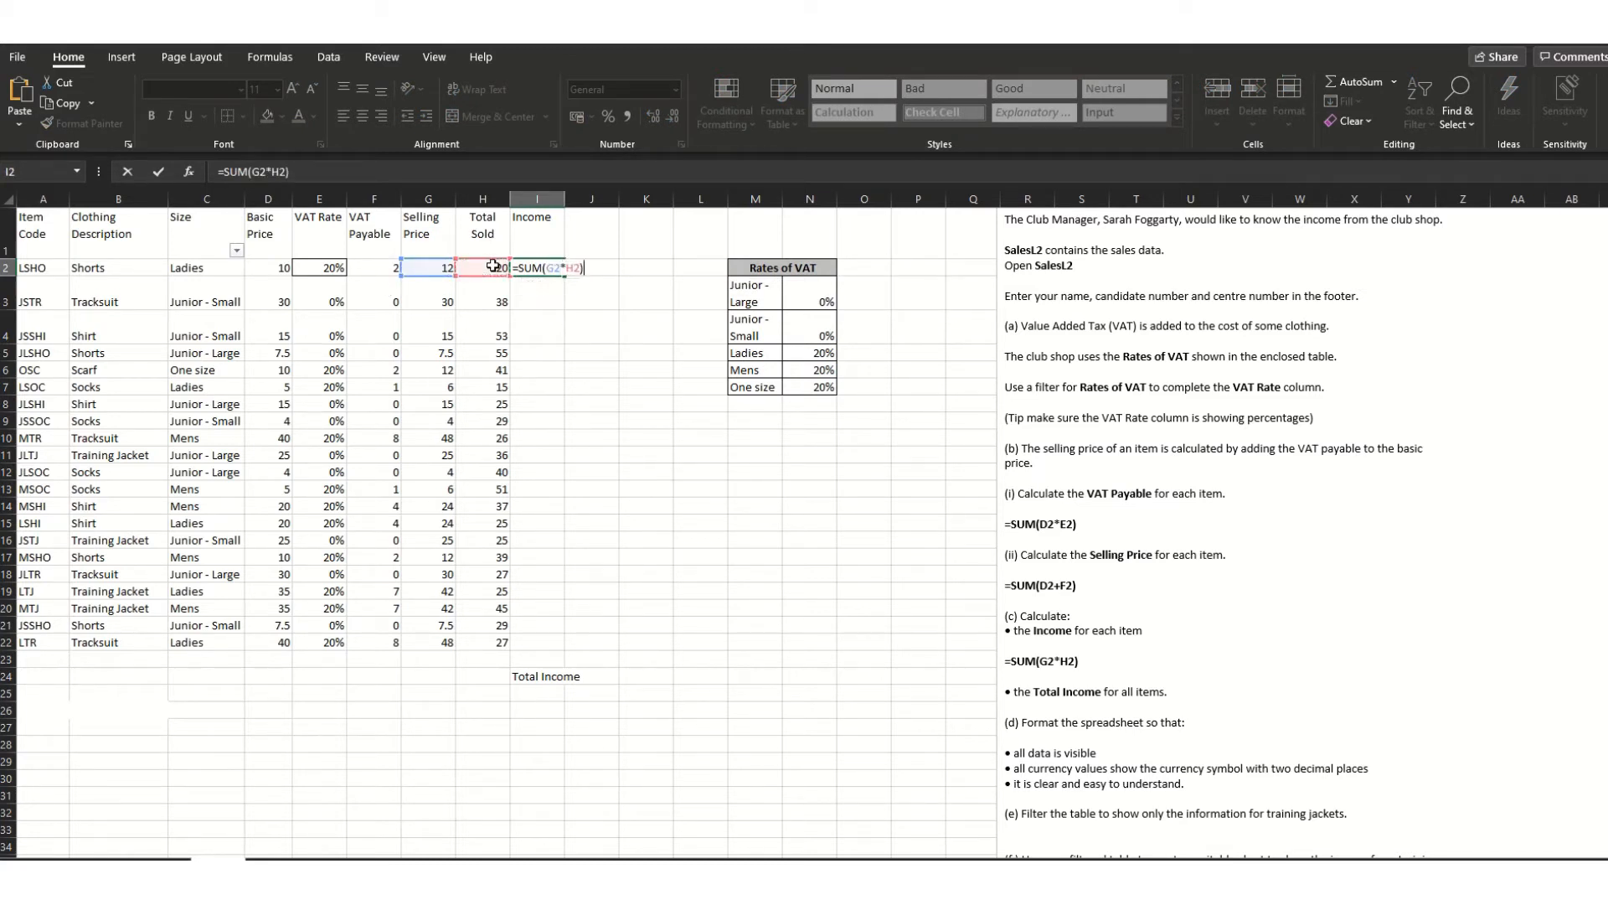
key(ctrl+Return)
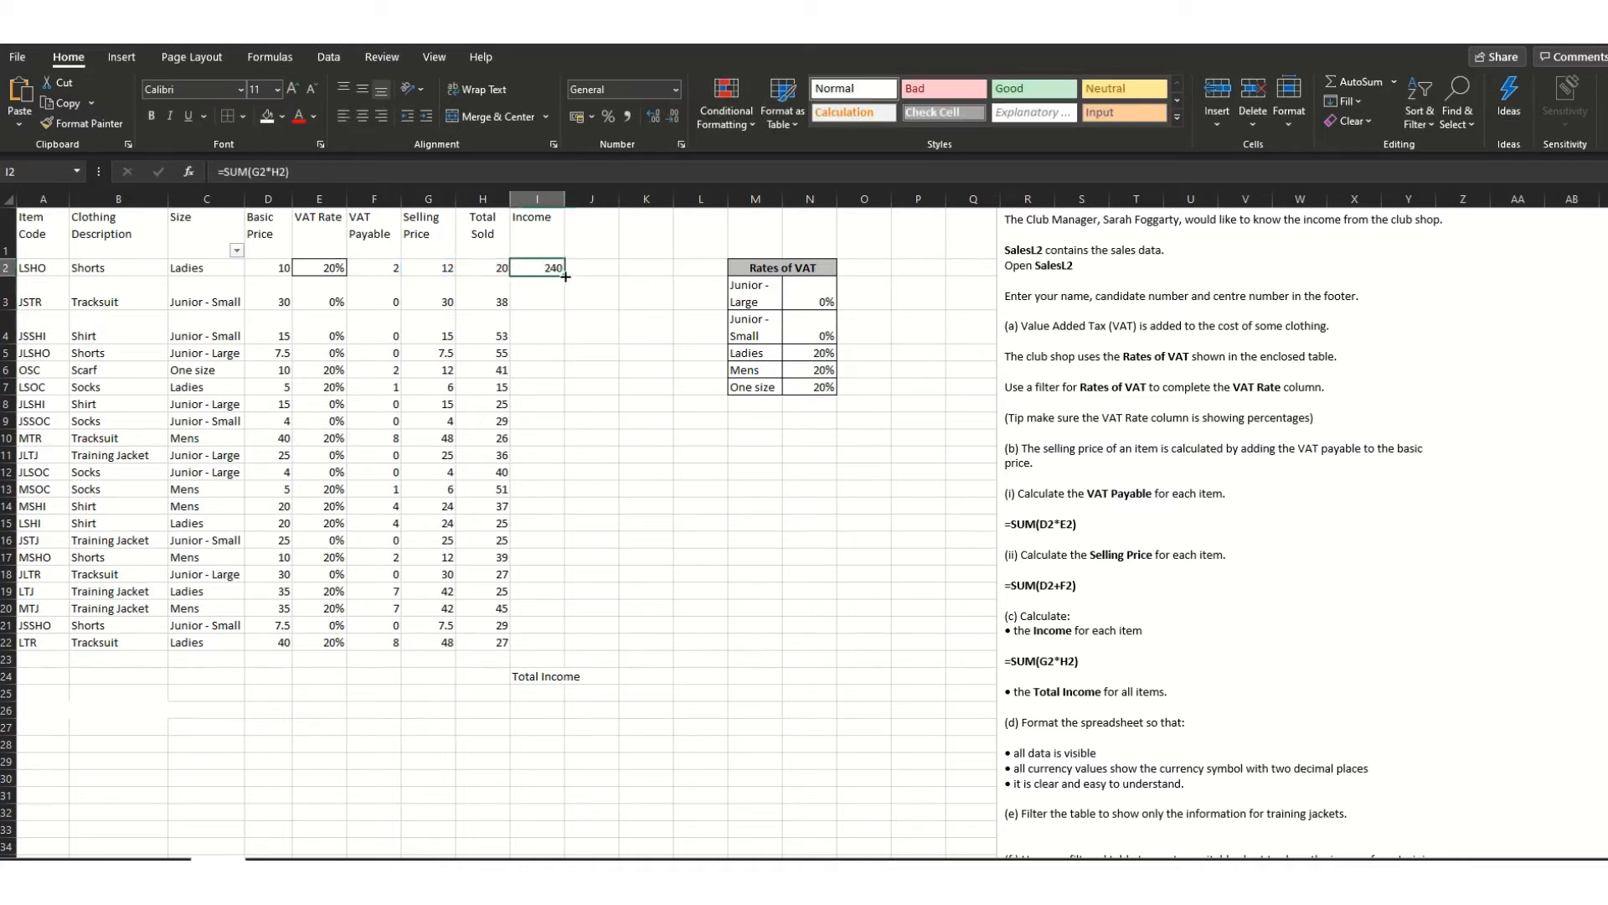
drag(565, 291, 553, 644)
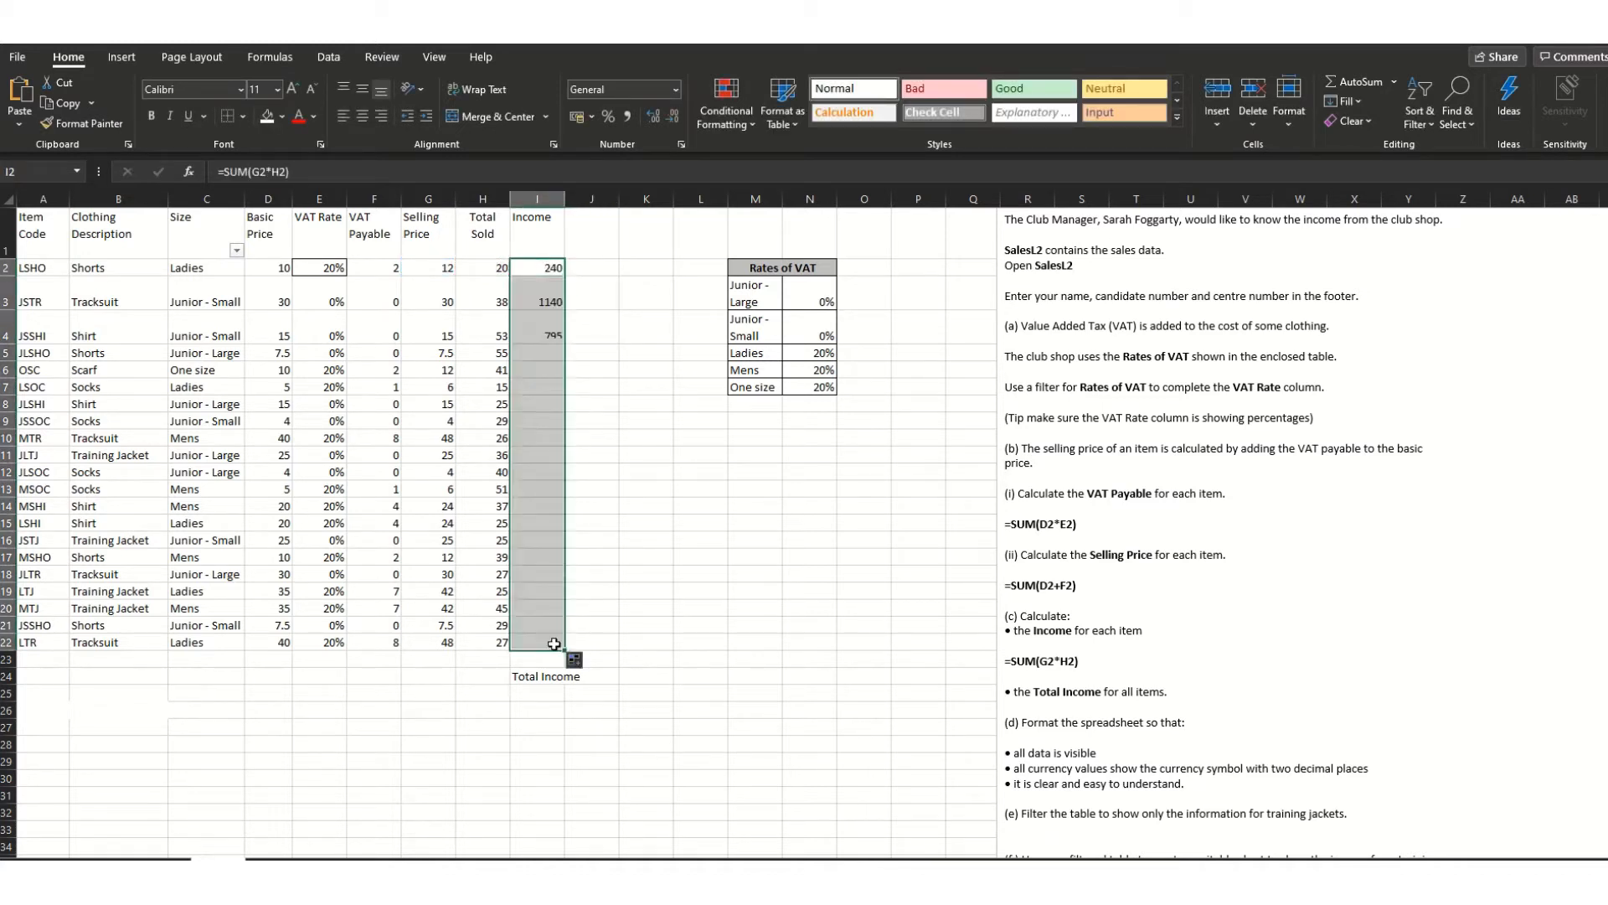
click(633, 678)
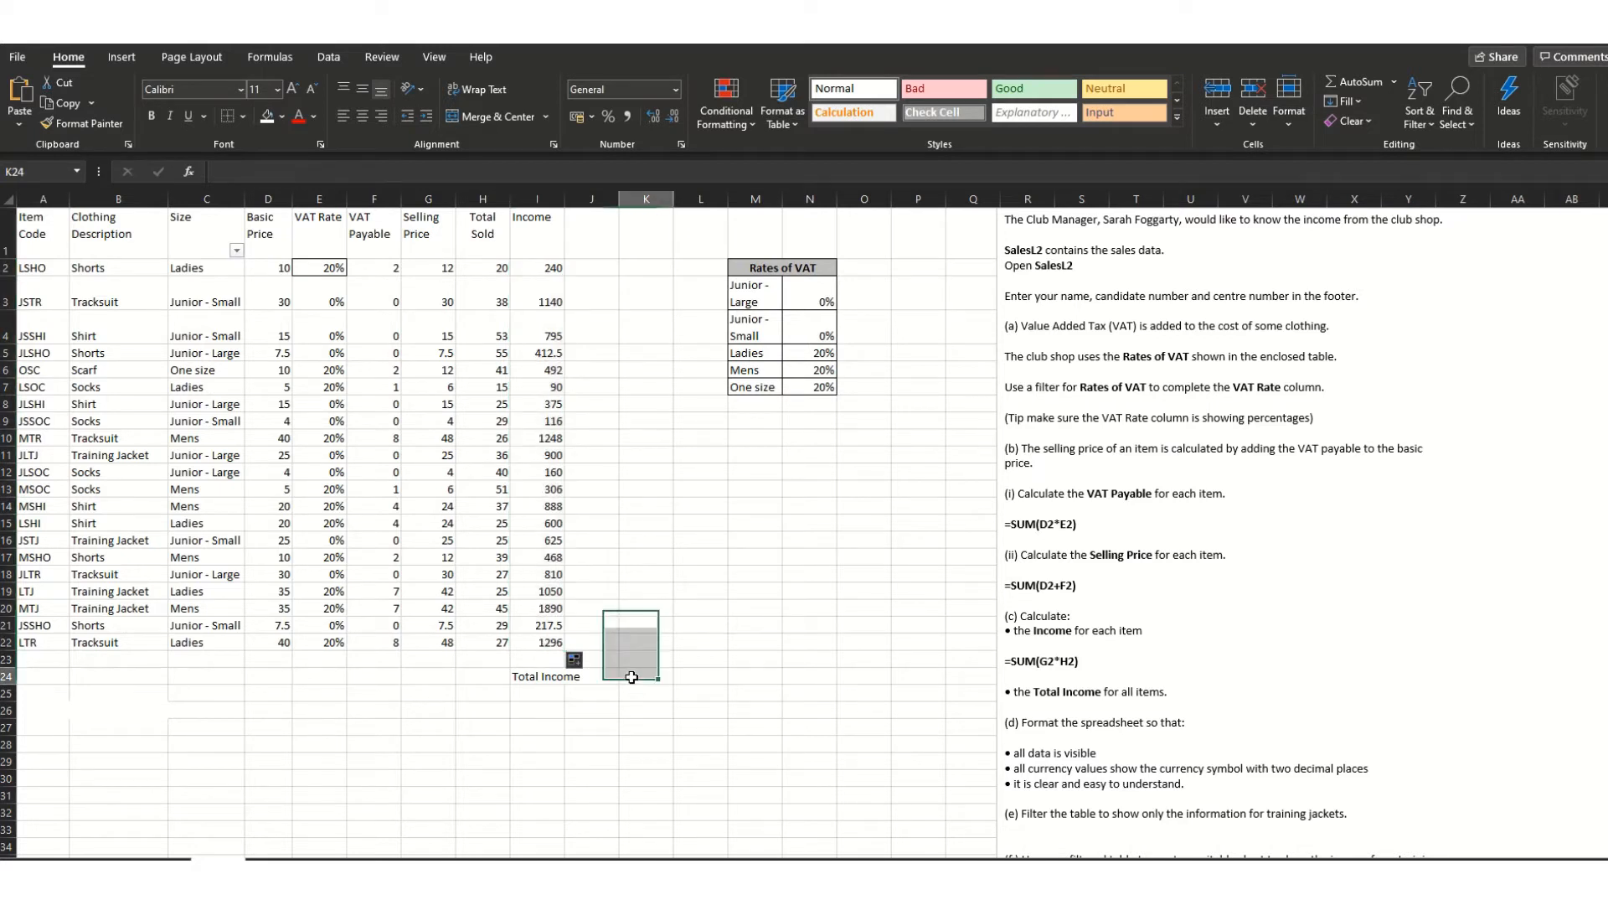
click(551, 645)
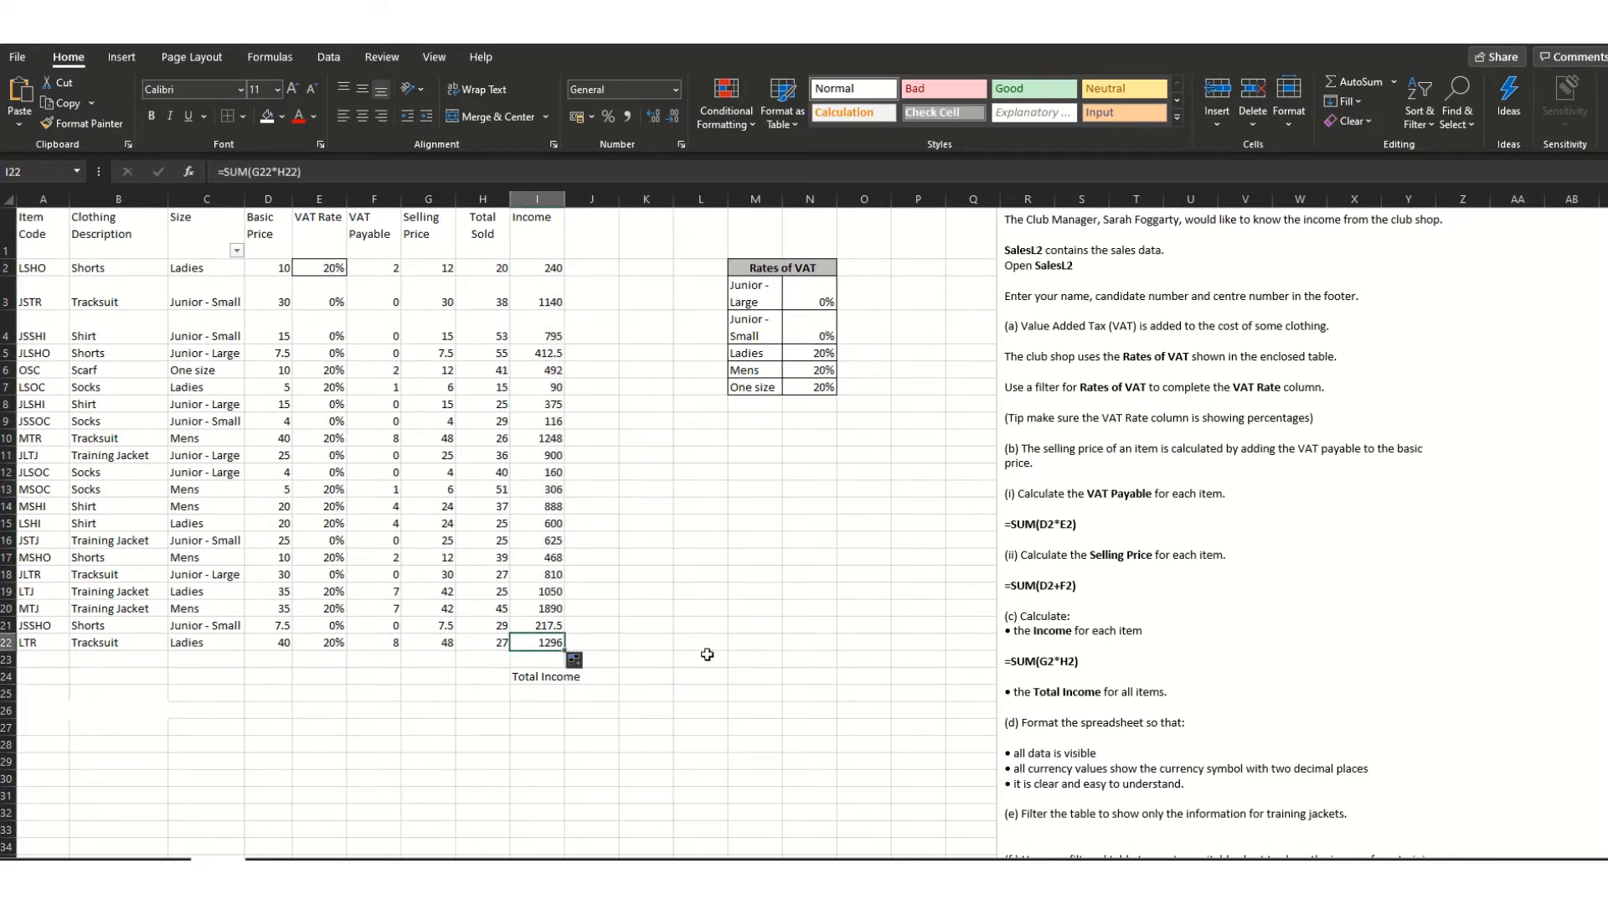
- Add a blank line under Total Income in the instructions and enter =SUM(I2:I22) in K24
click(1177, 694)
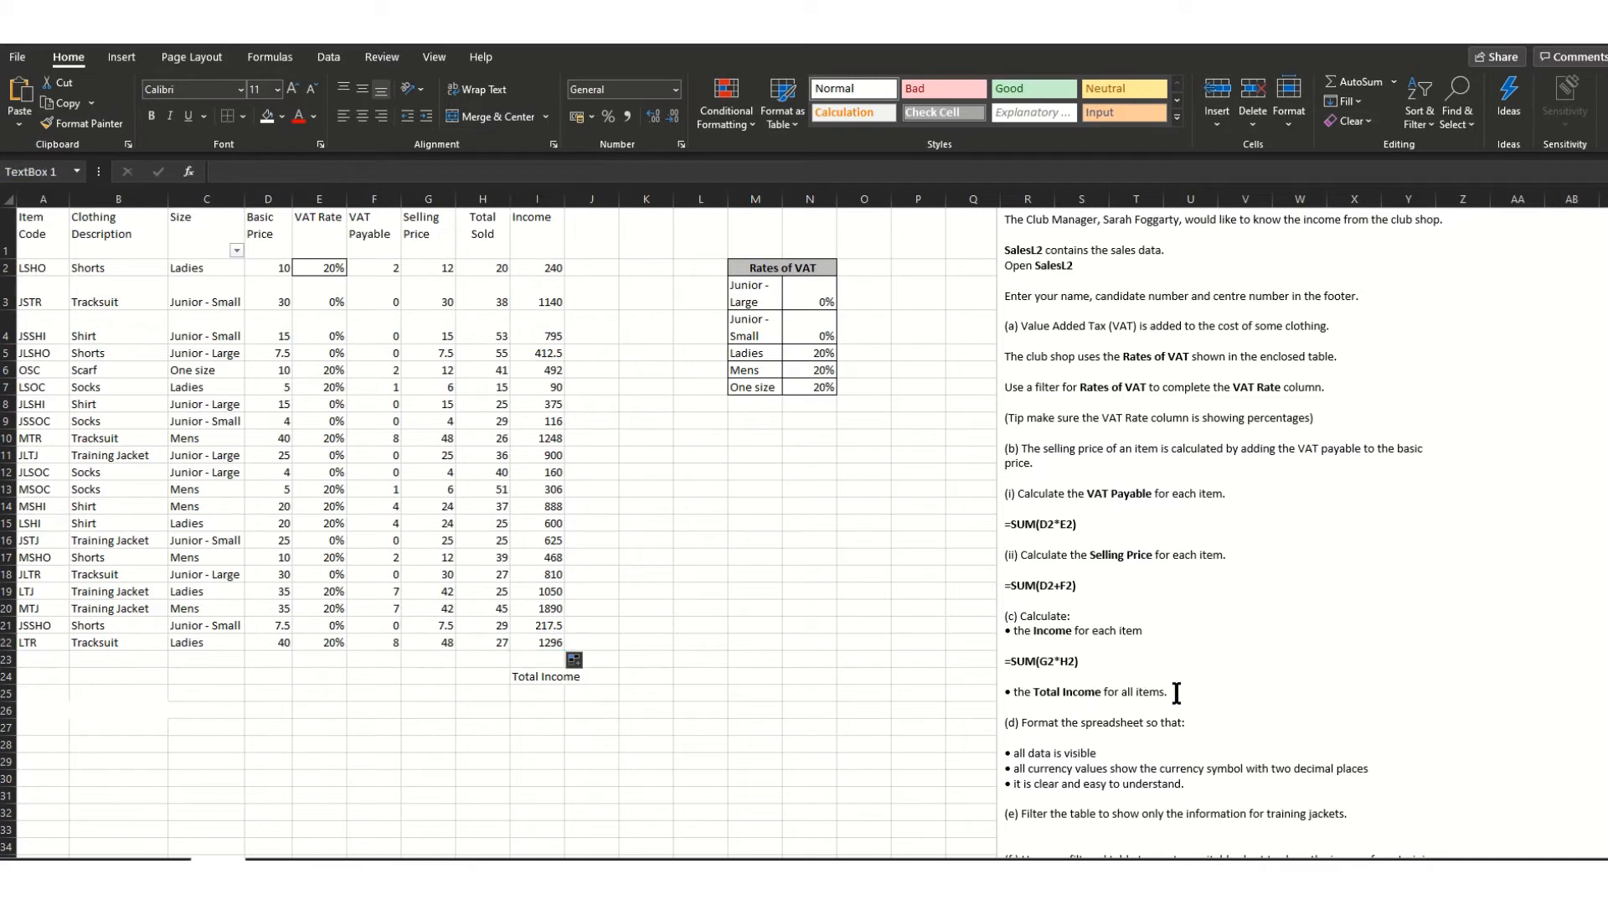
key(Return)
key(Return)
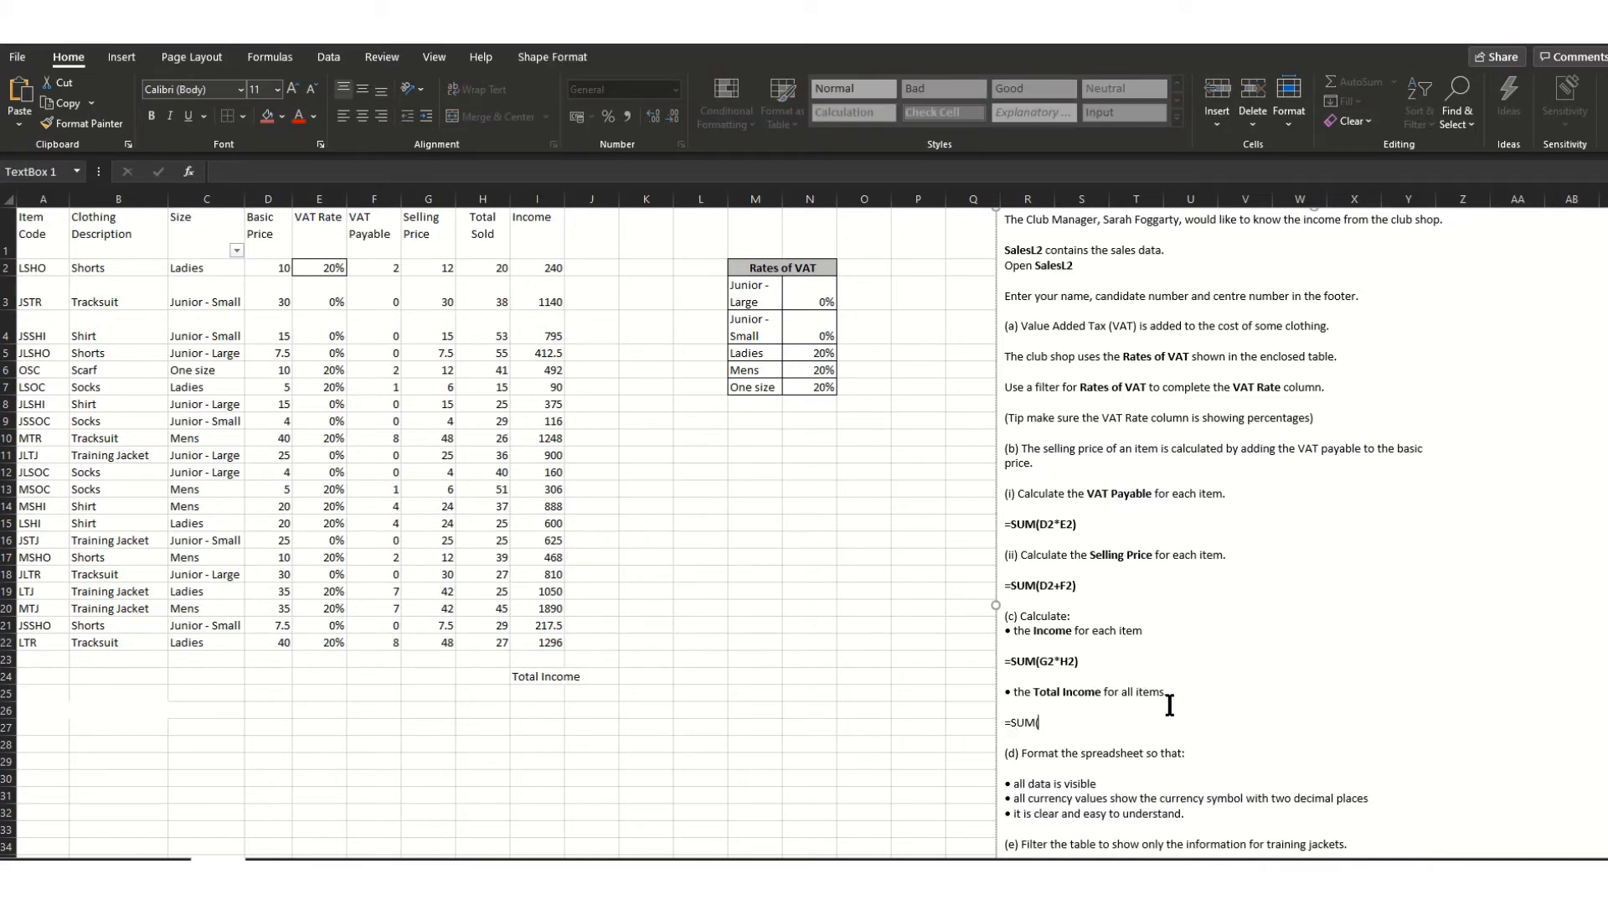
click(658, 678)
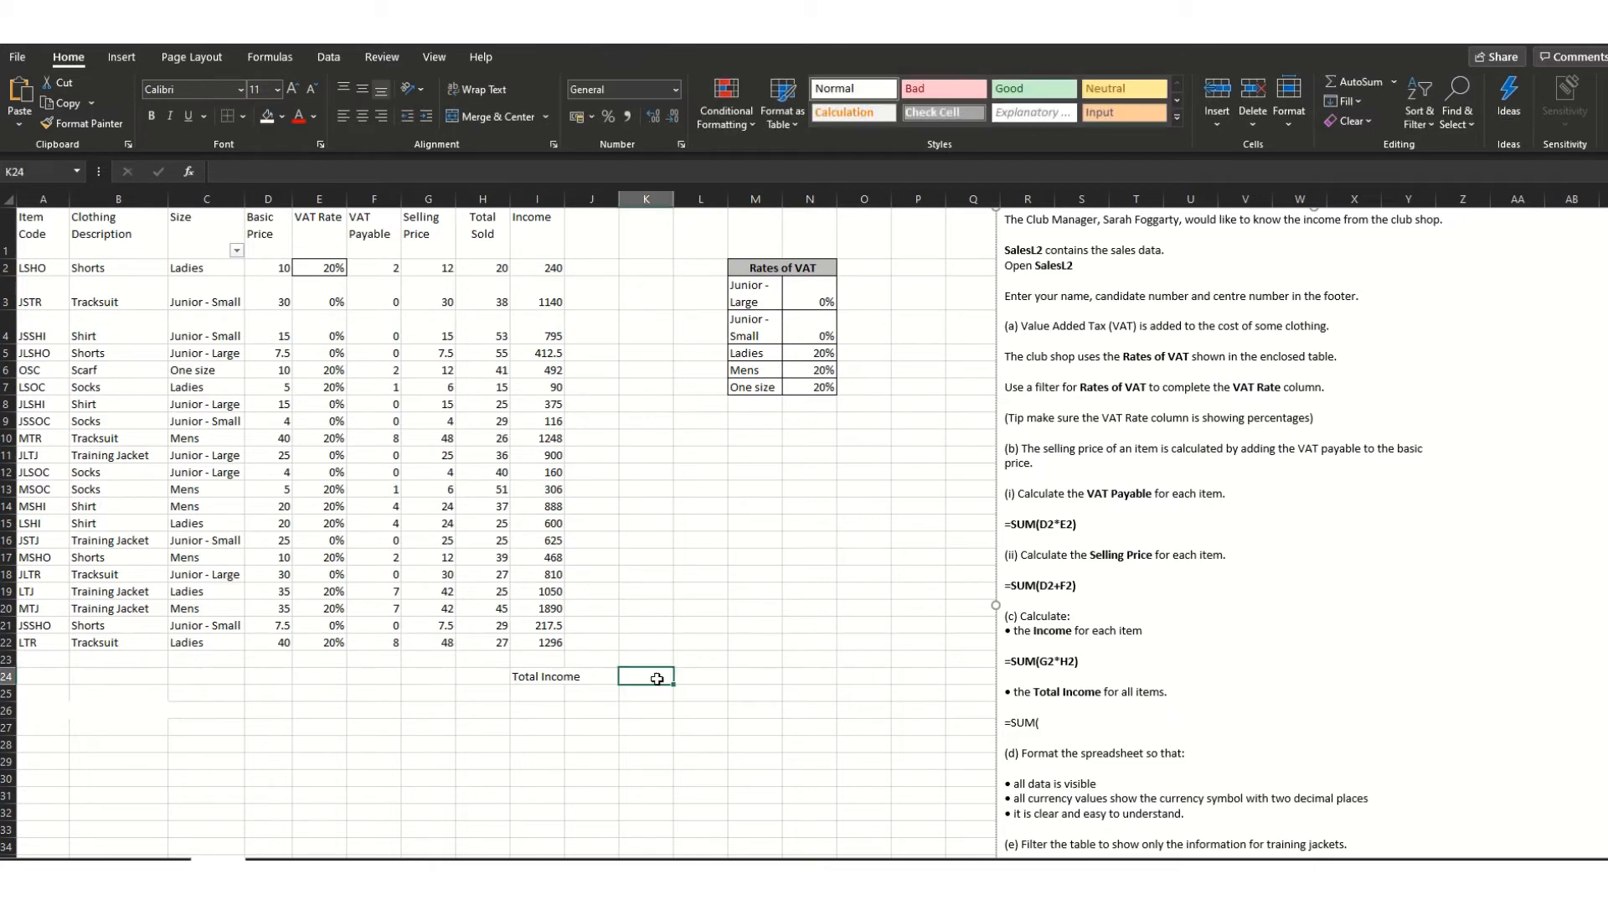
text(=SUM()
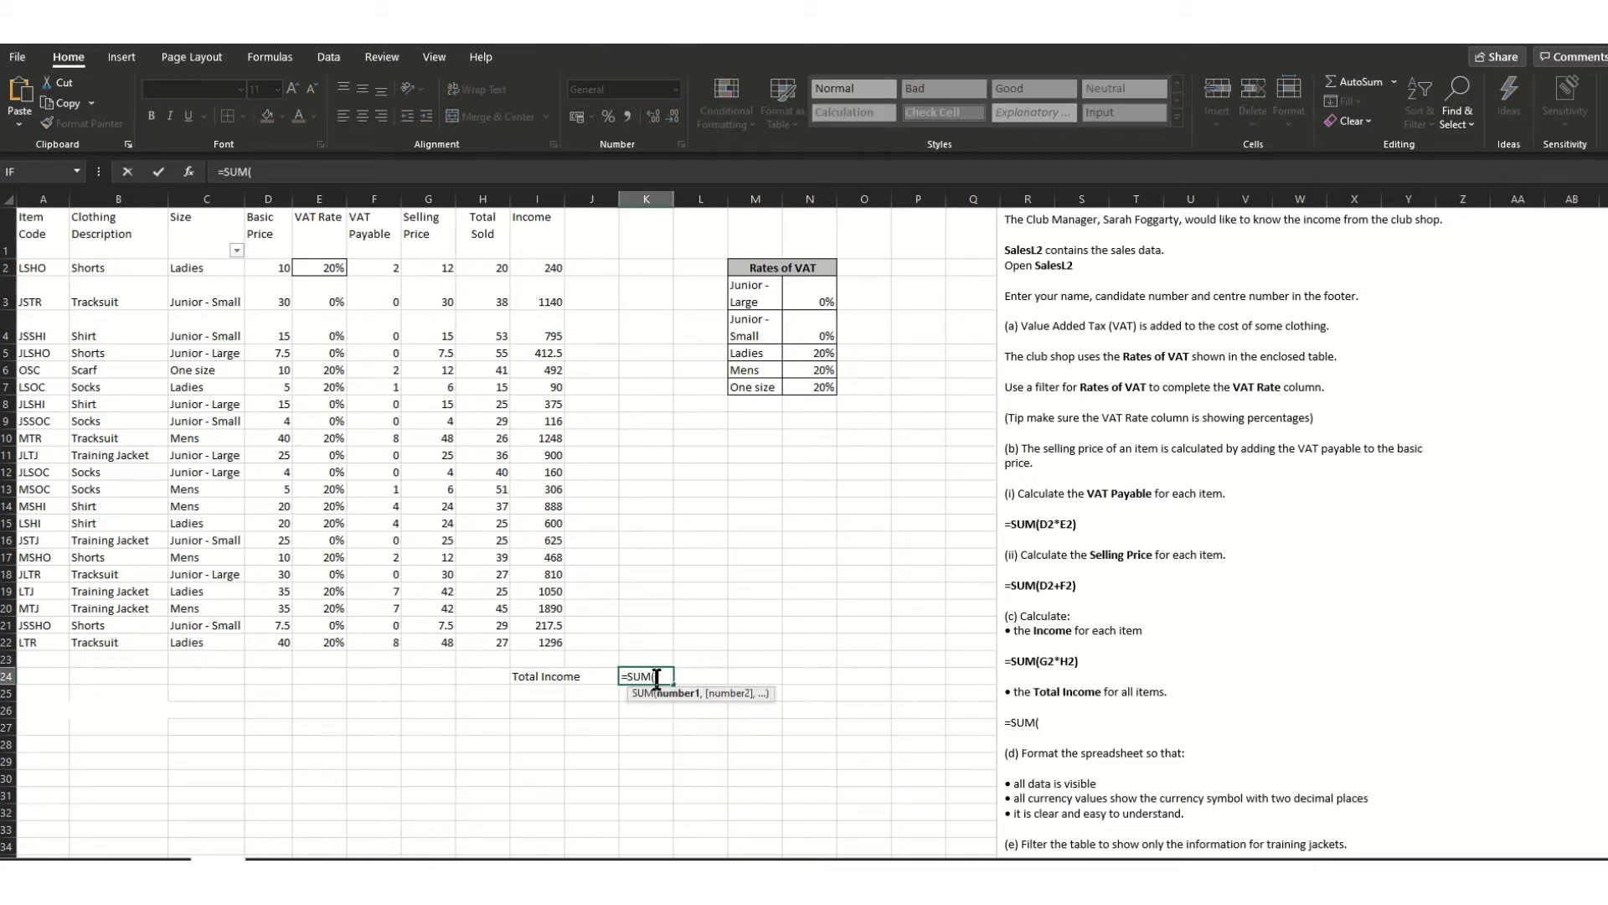
drag(535, 267, 532, 637)
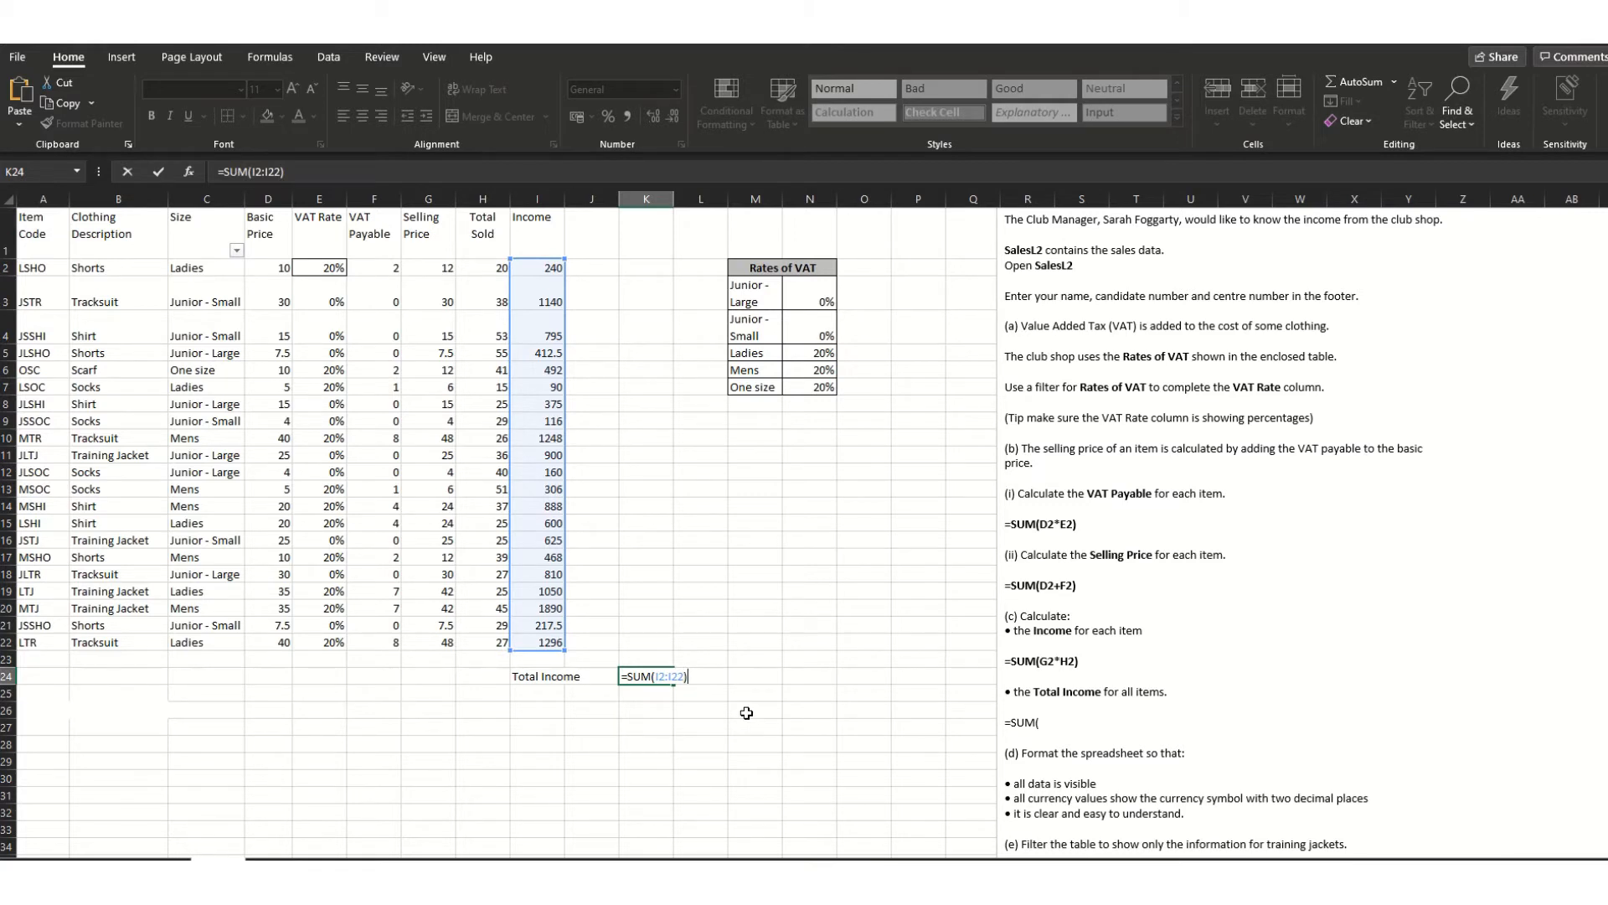
click(638, 709)
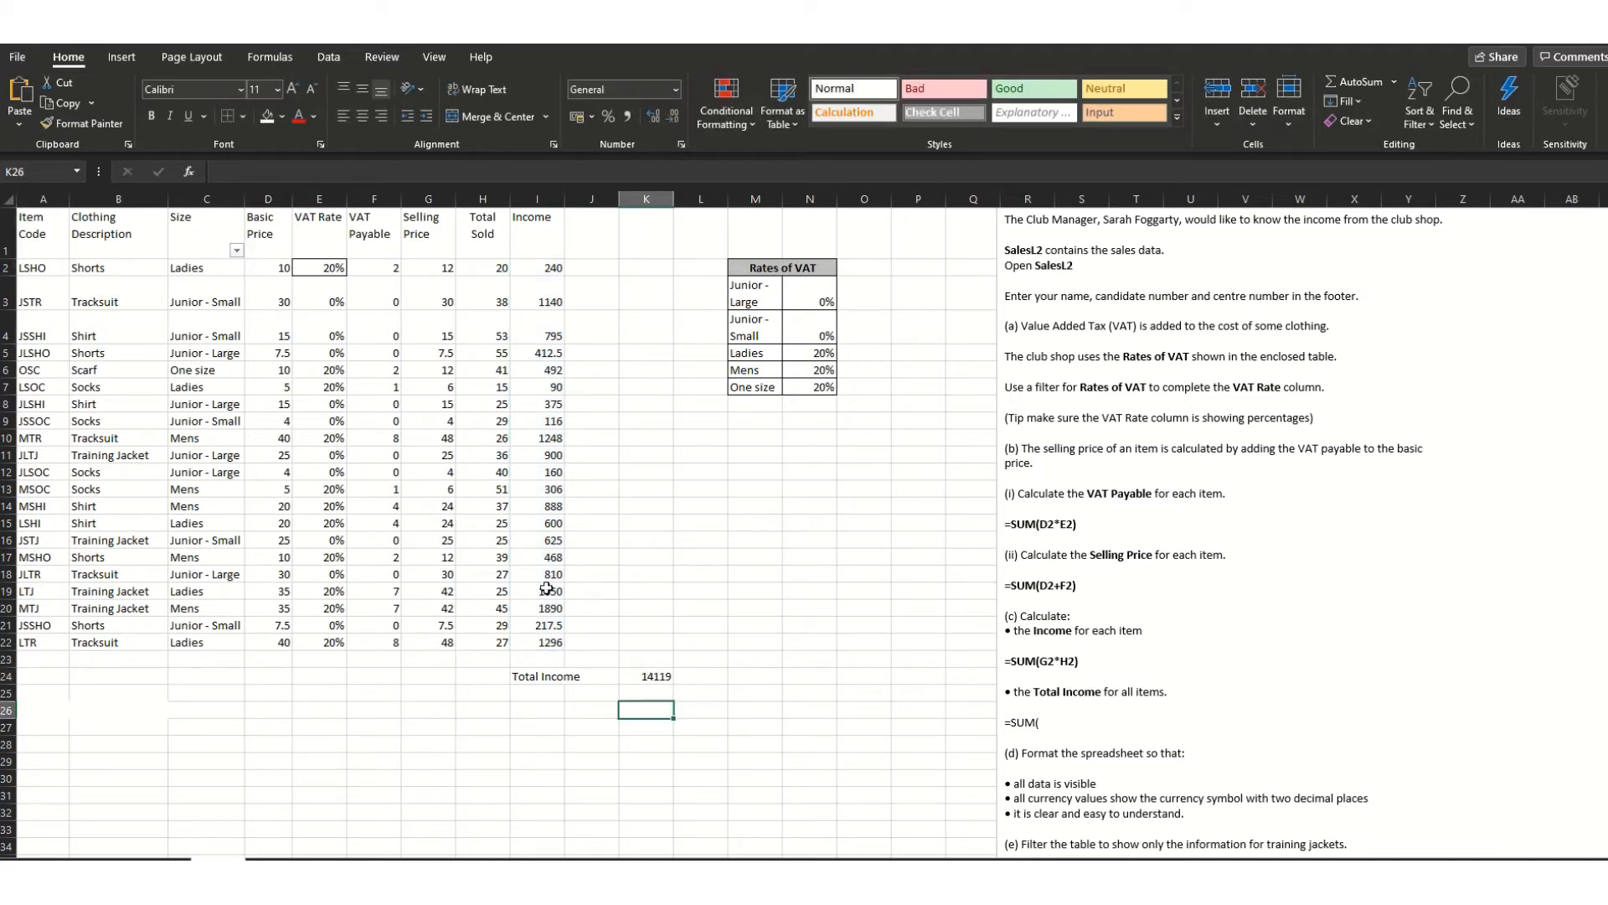
- Copy K24's formula into the instructions, replacing the unfinished =SUM( note
click(666, 678)
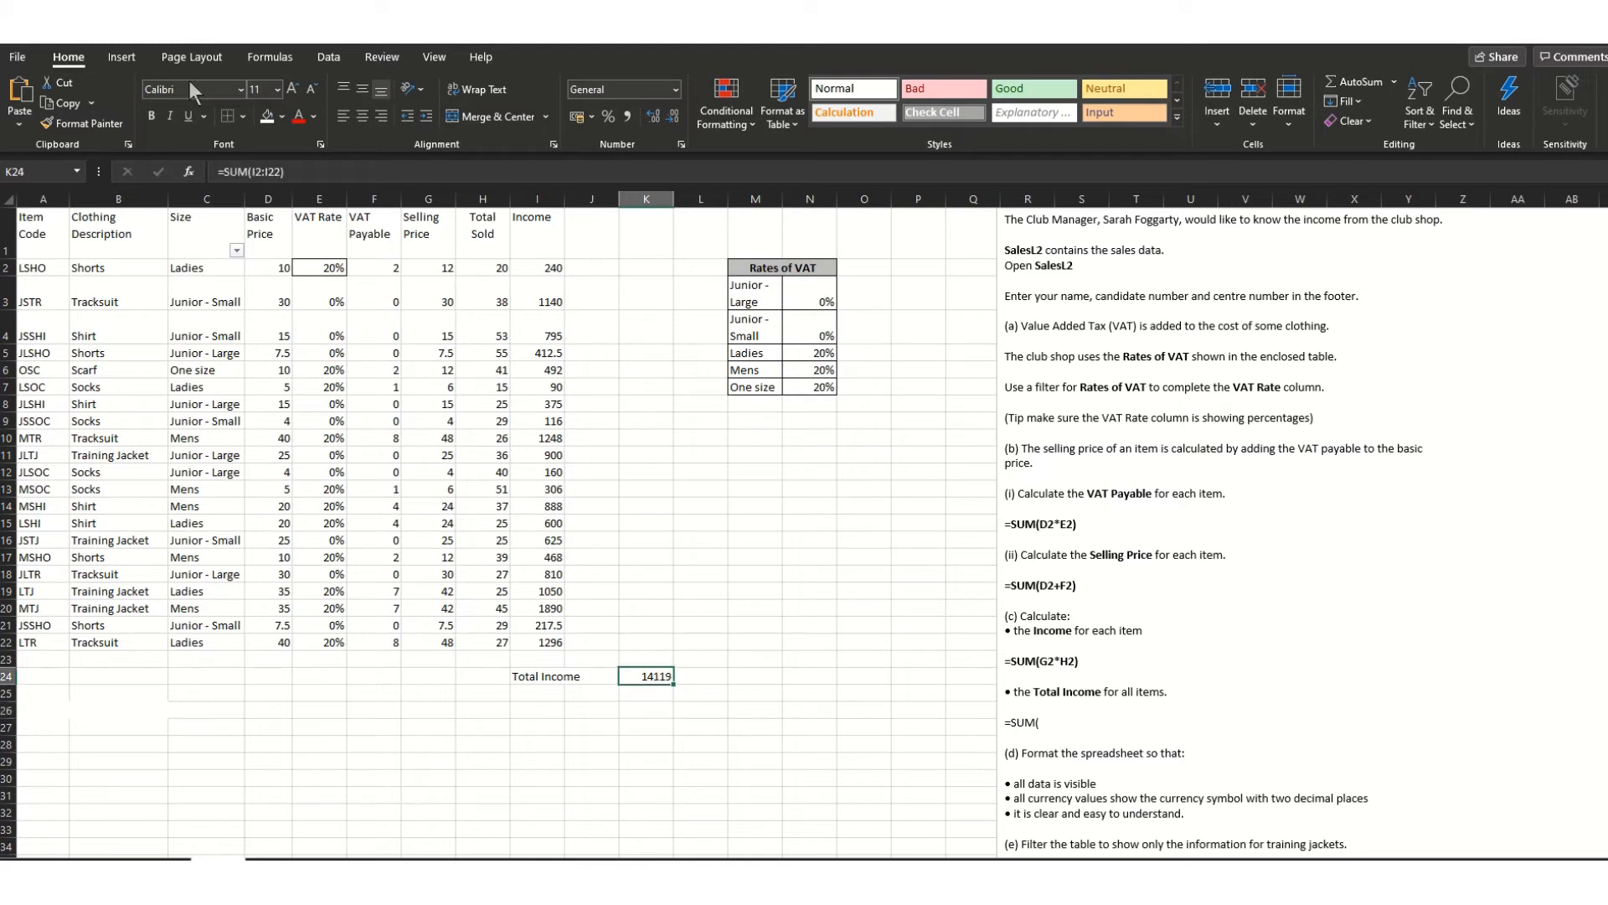
double_click(661, 677)
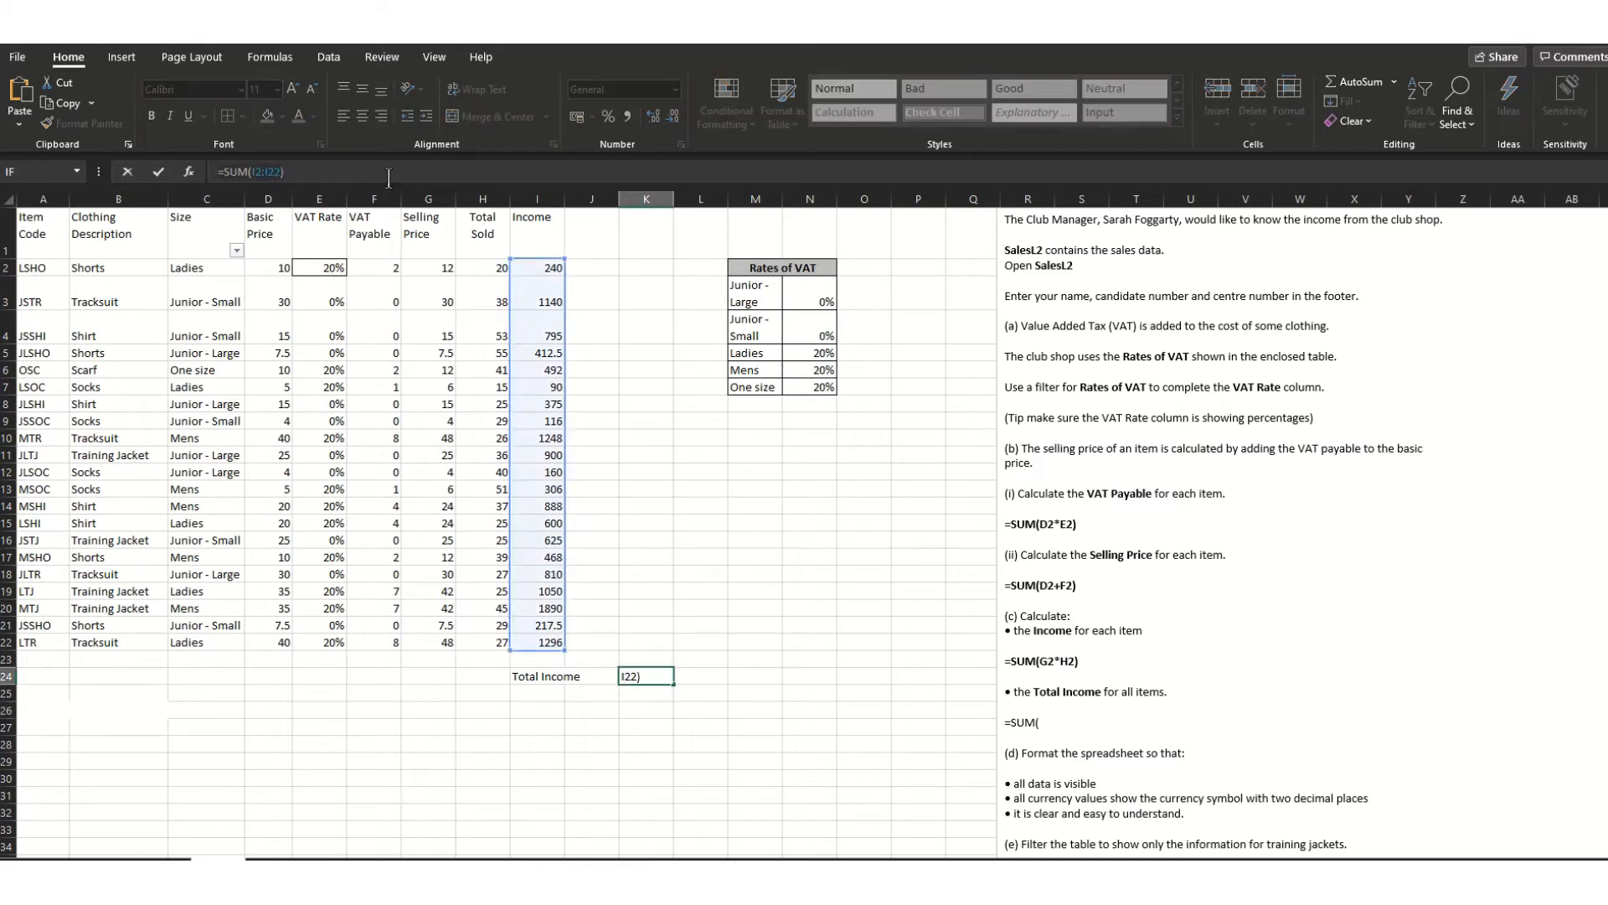
click(1066, 723)
drag(1067, 724, 1013, 718)
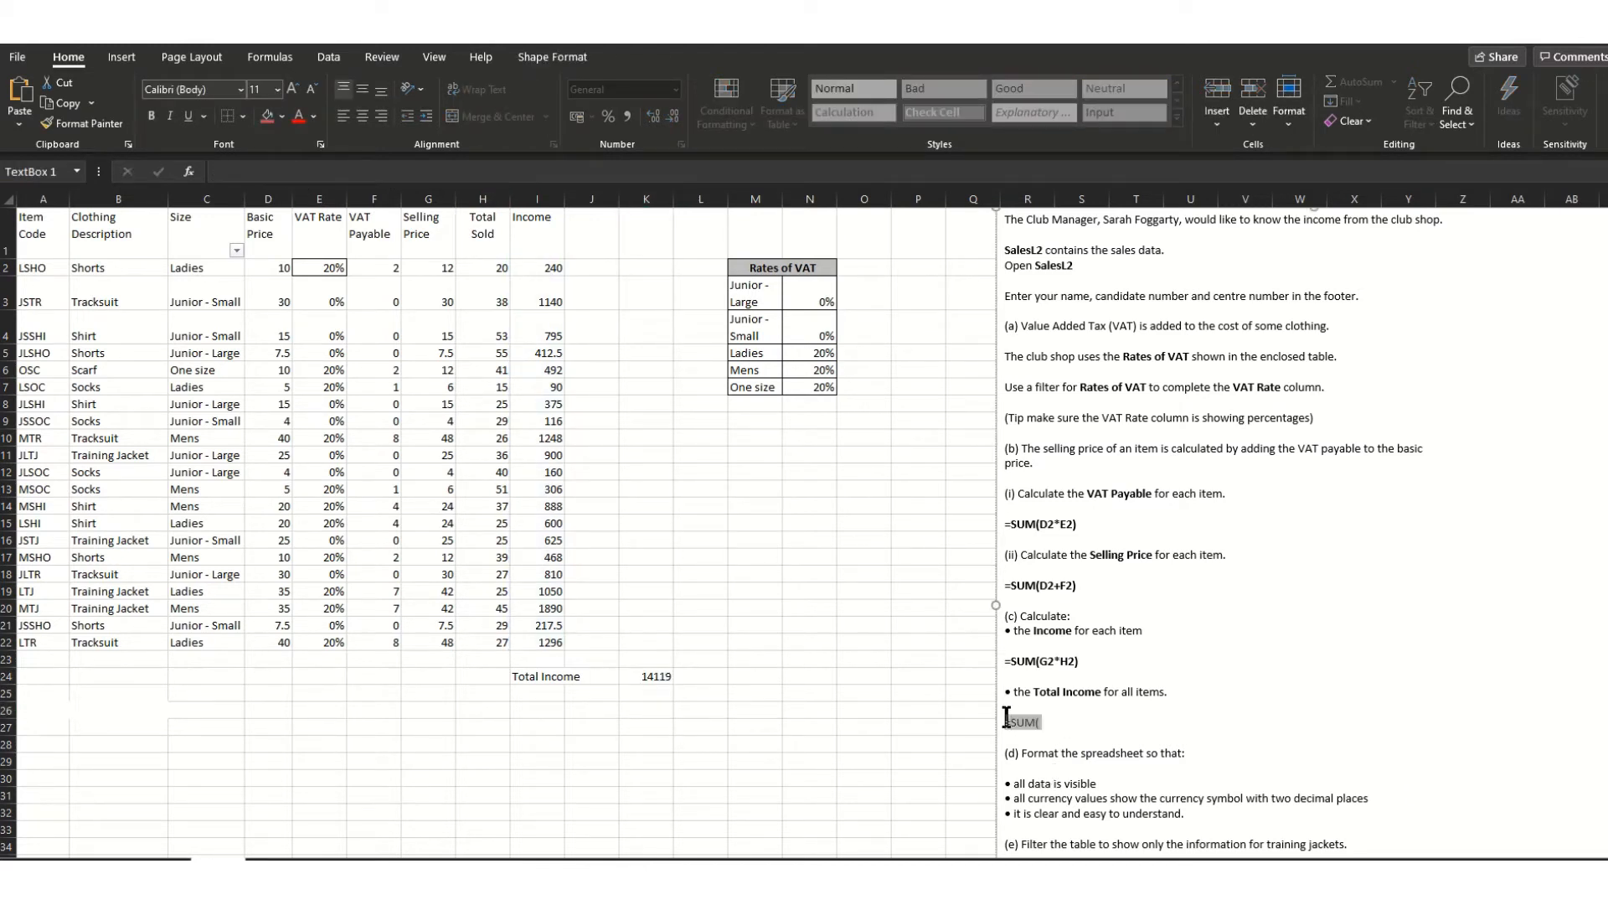
text(=SUM(I2:I22))
key(Return)
- Draw a text box beside the table and add the VAT Payable sample formula =SUM(D2*E2)
click(122, 57)
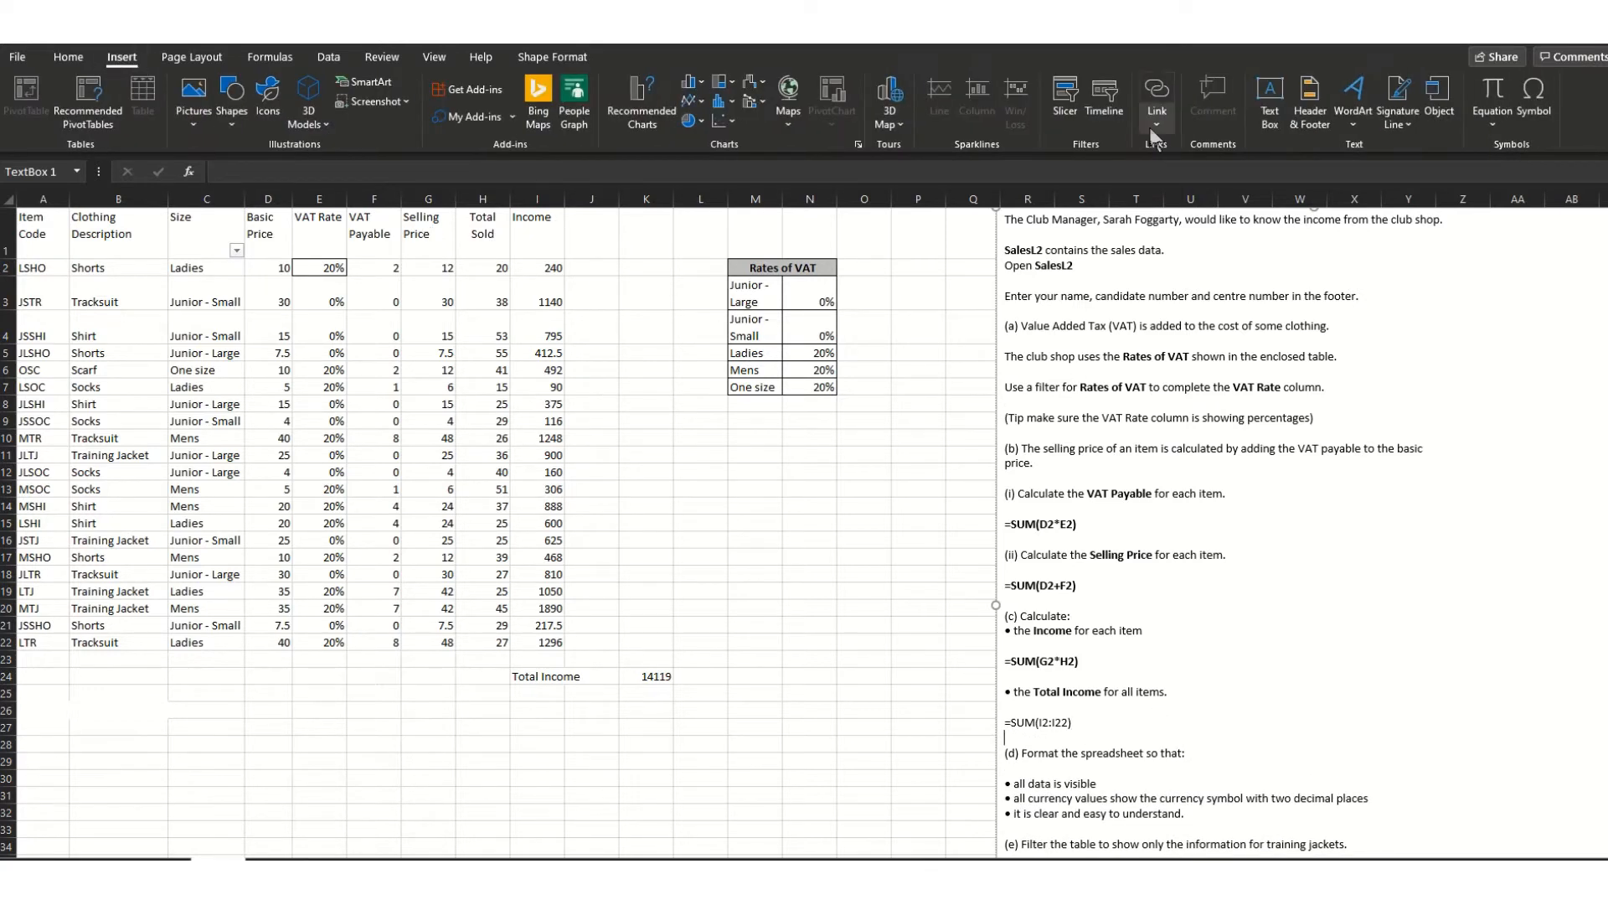
click(1270, 99)
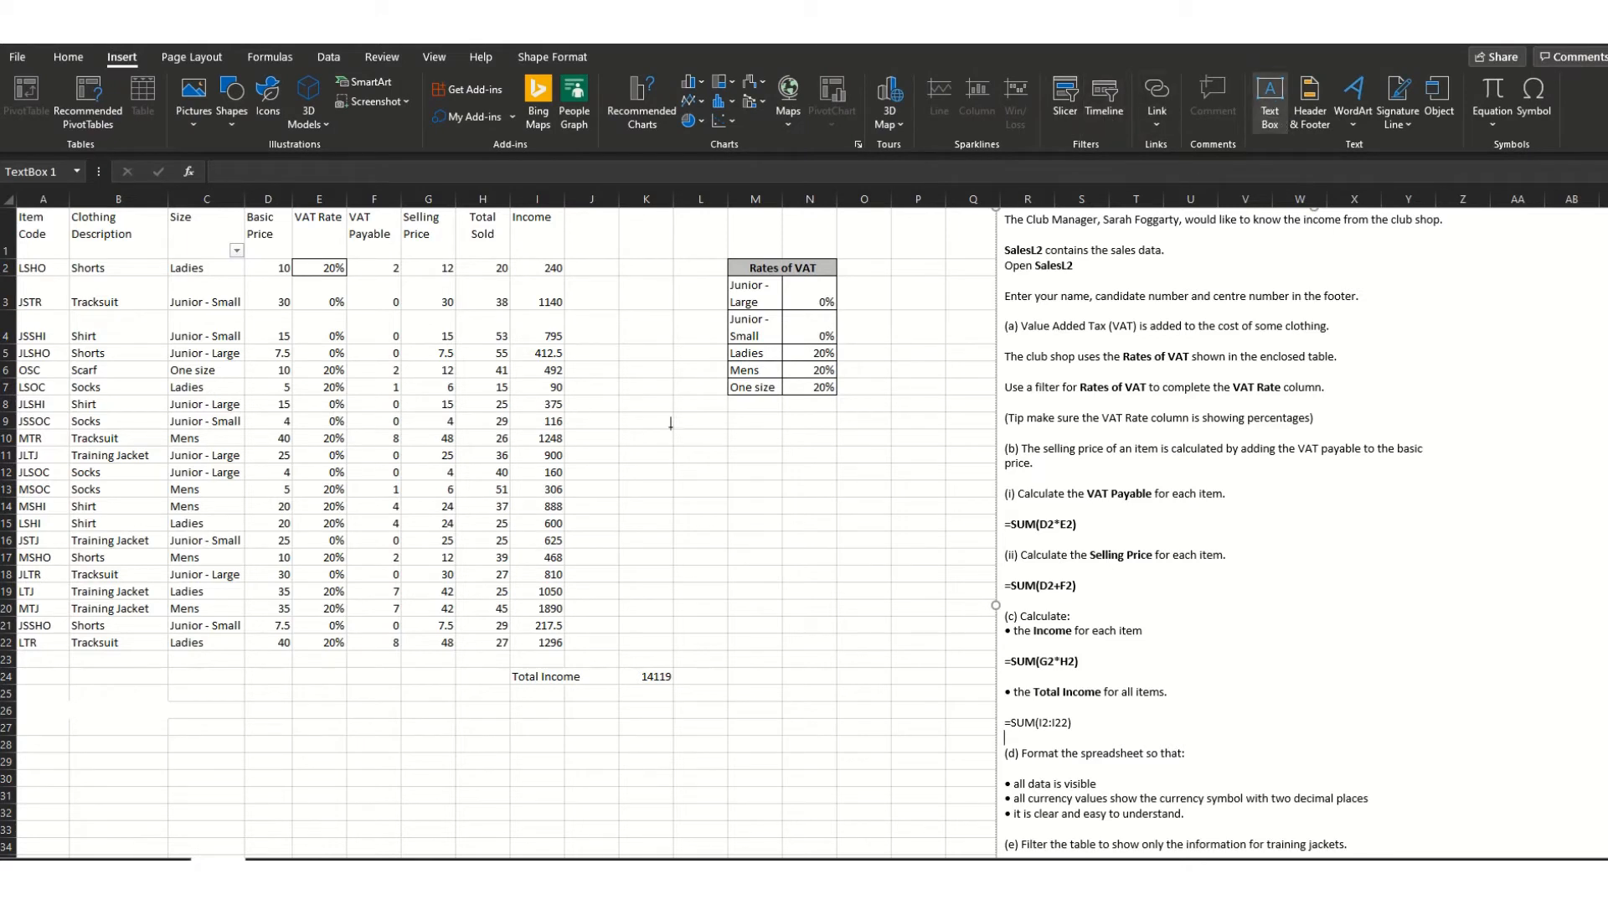
drag(654, 405, 945, 545)
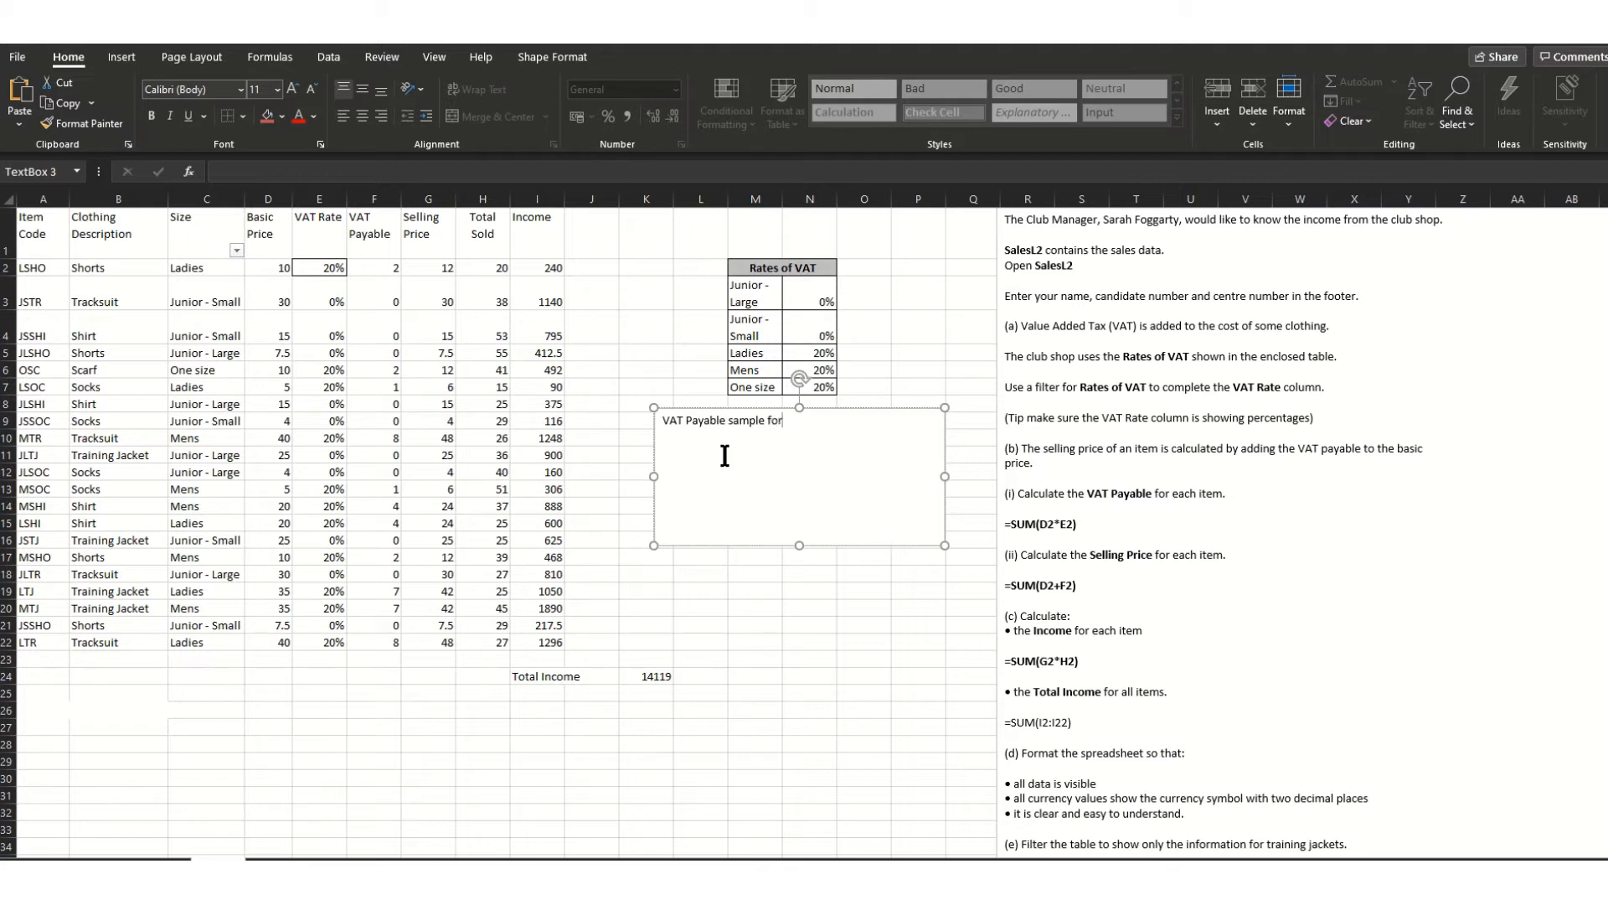
text(:)
click(378, 271)
text(=SUM(D2*E2))
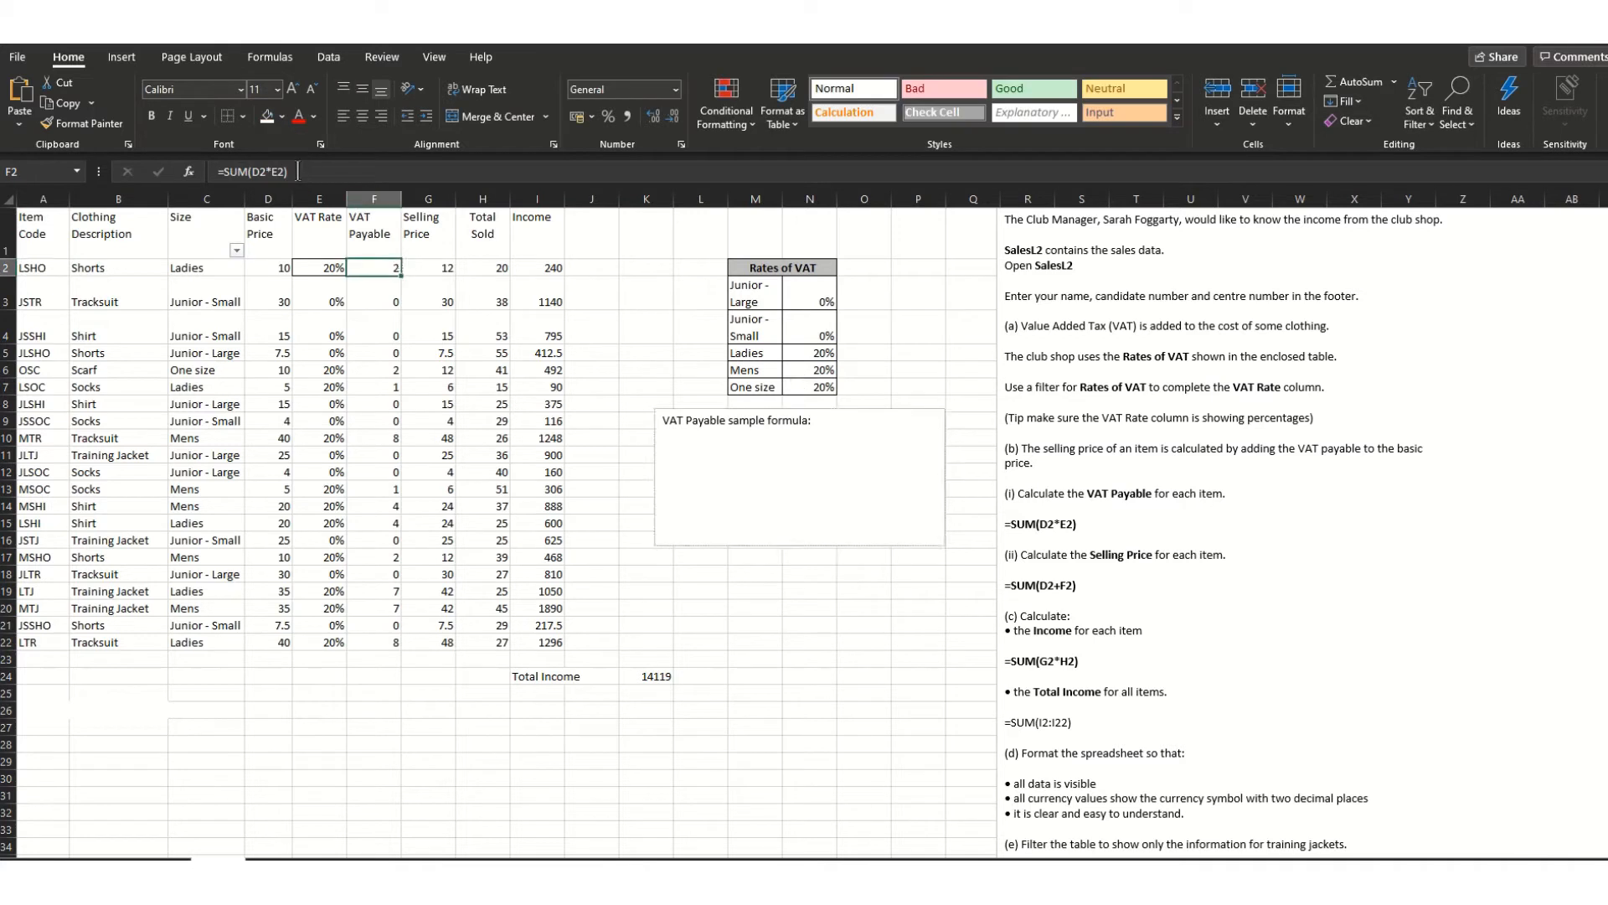
click(838, 427)
text(=SUM(D2*E2))
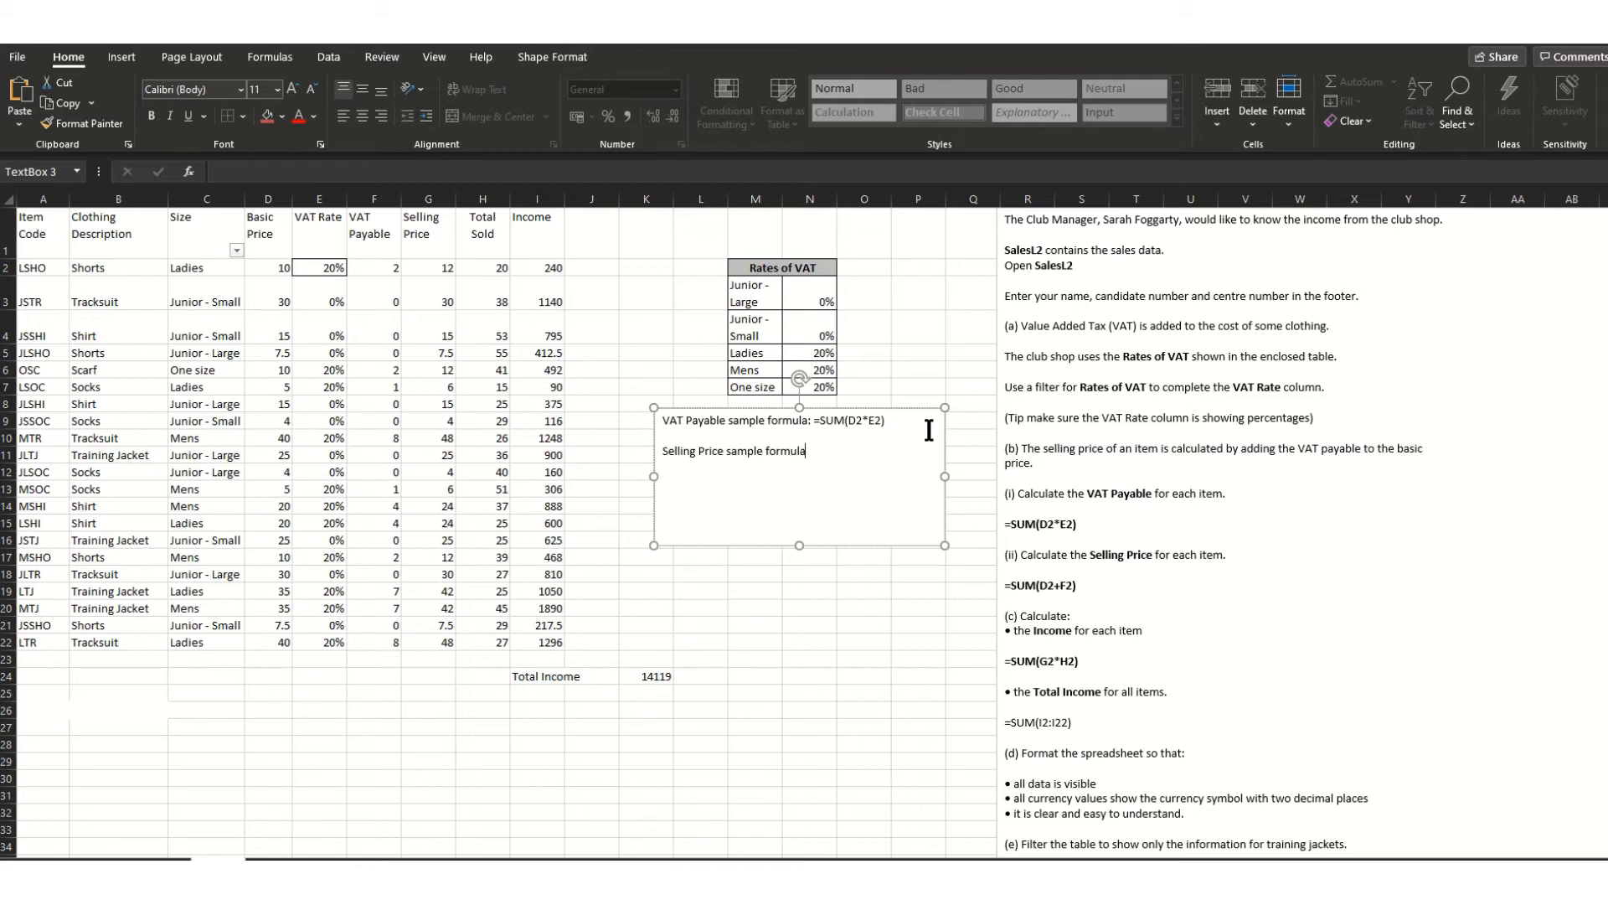
- Paste G2's selling price formula =SUM(D2+F2) after 'Selling Price sample formula:'
click(428, 267)
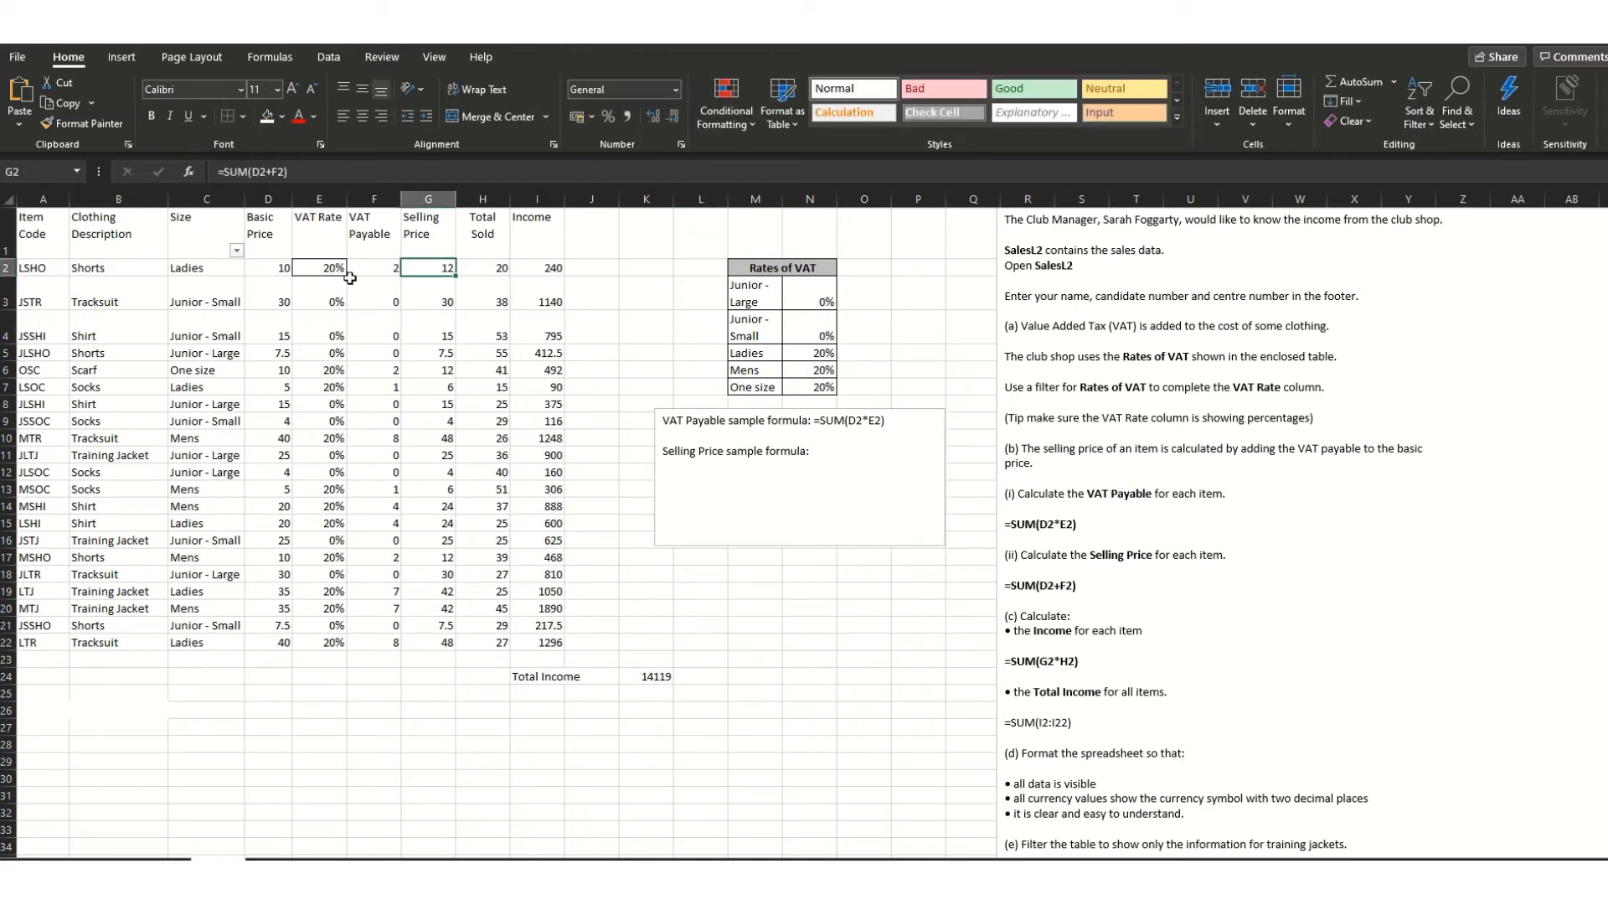
click(212, 171)
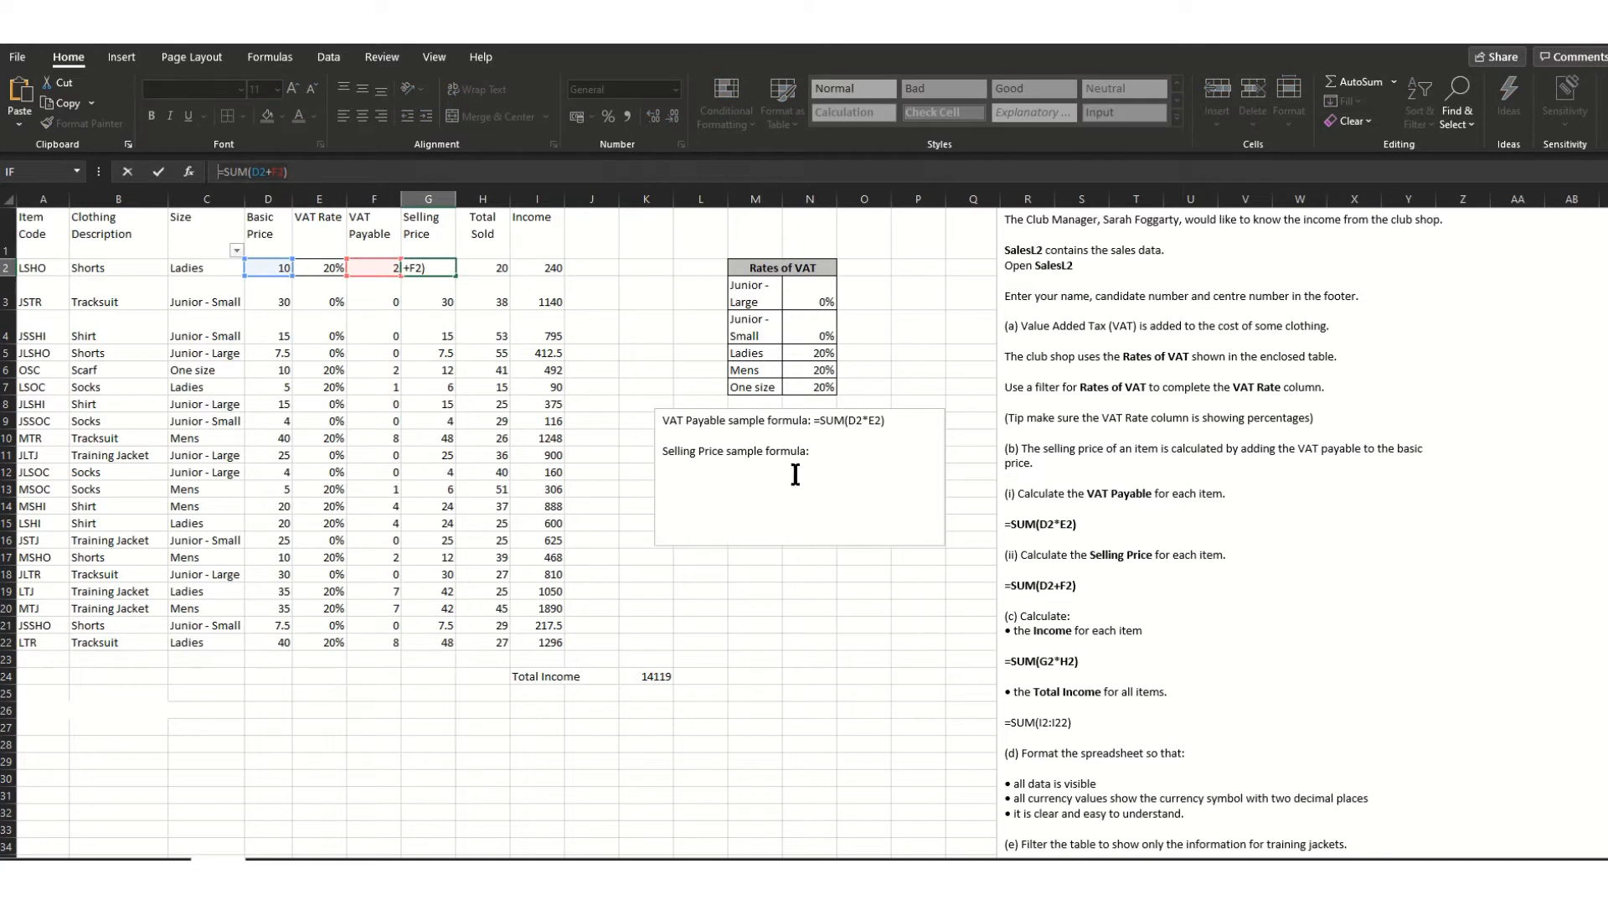
click(839, 453)
text(=SUM(D2+F2))
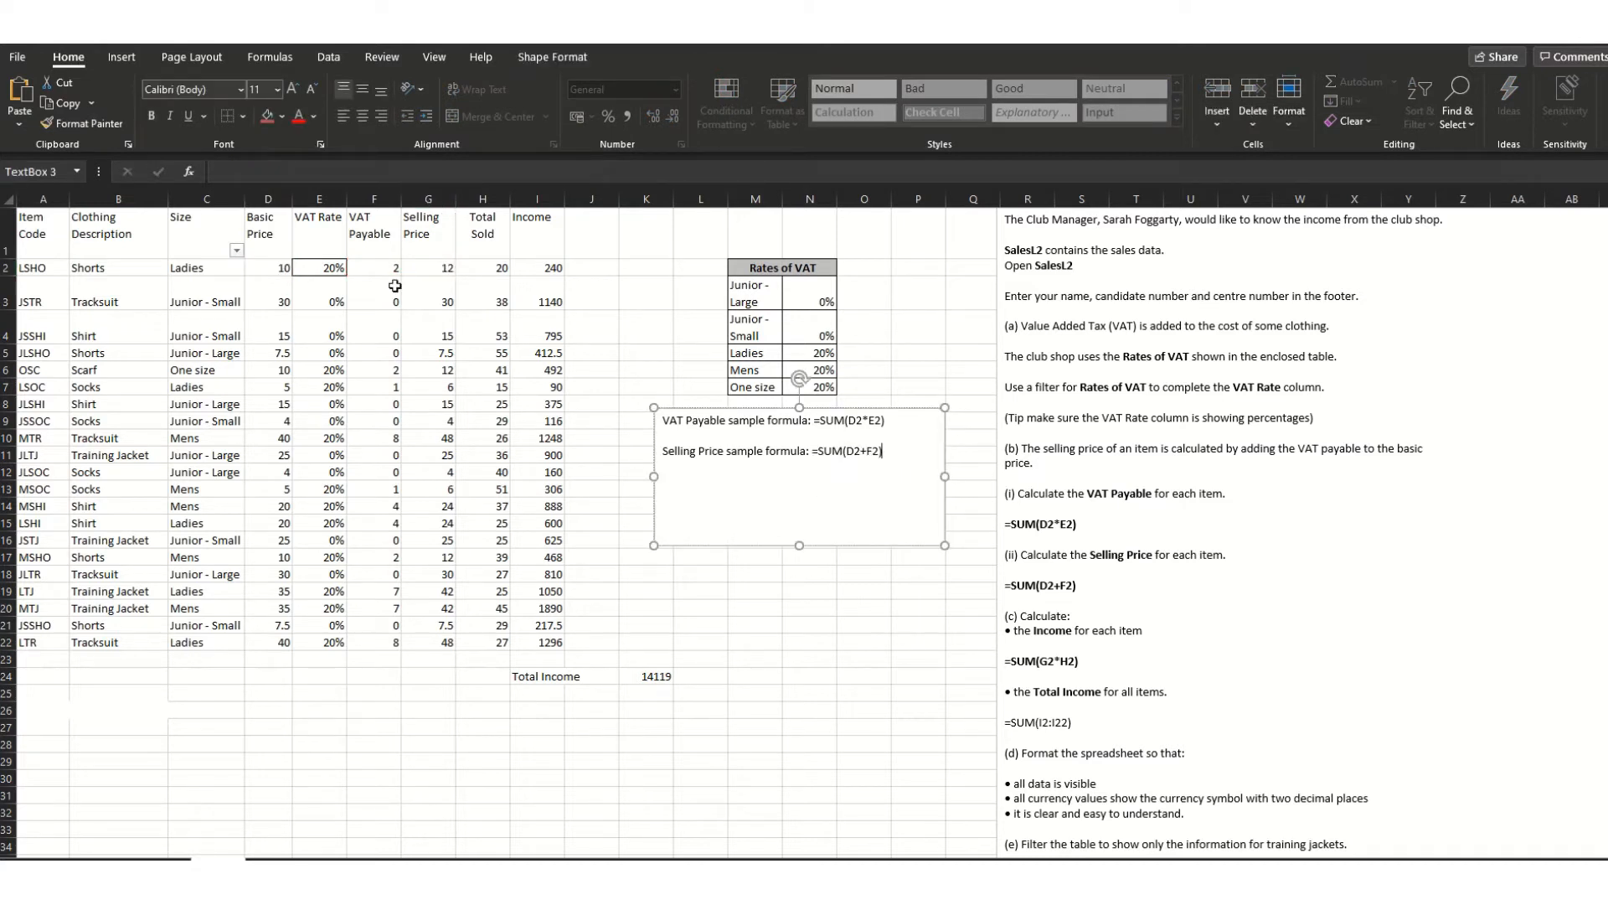
- Check the formulas in G2, H2 and I2, then resume editing the text box
click(421, 266)
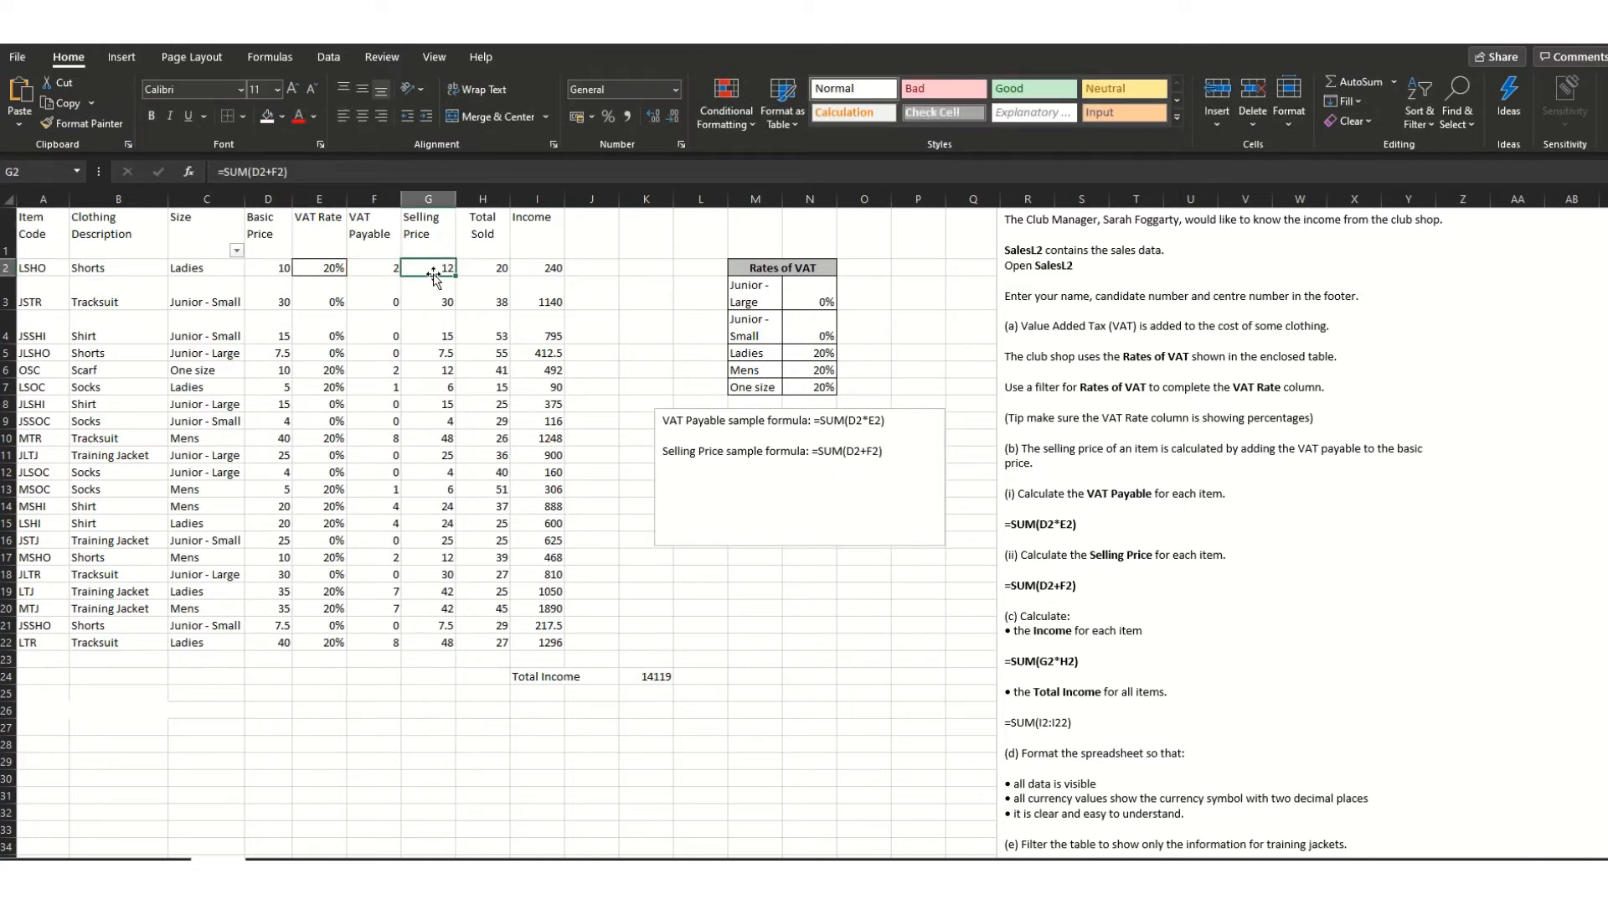
click(472, 270)
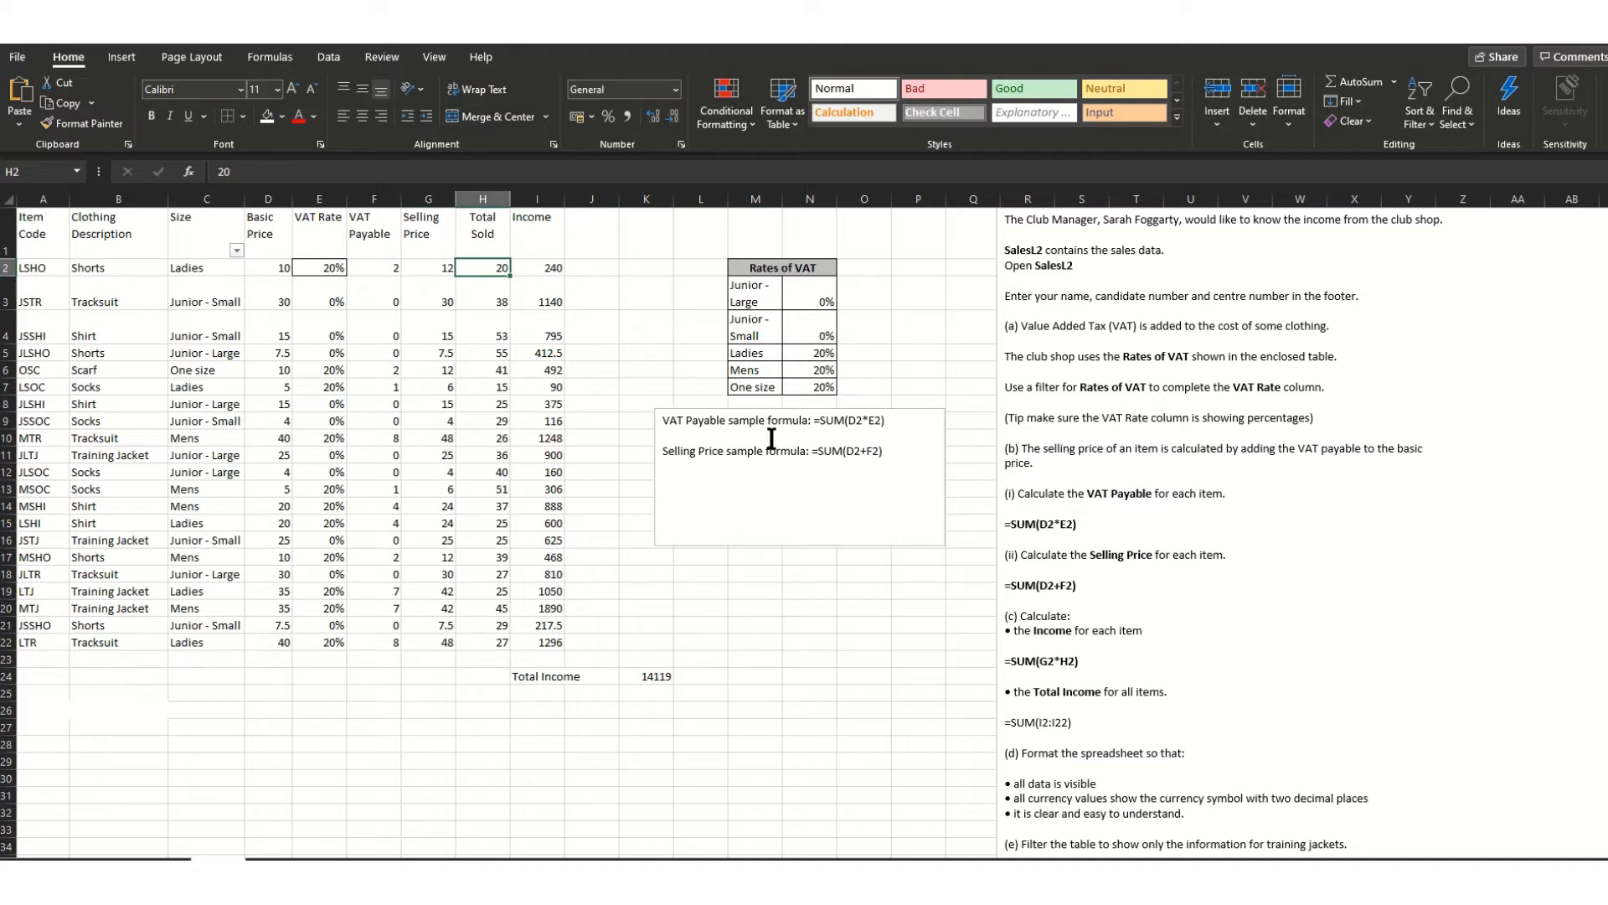
click(545, 273)
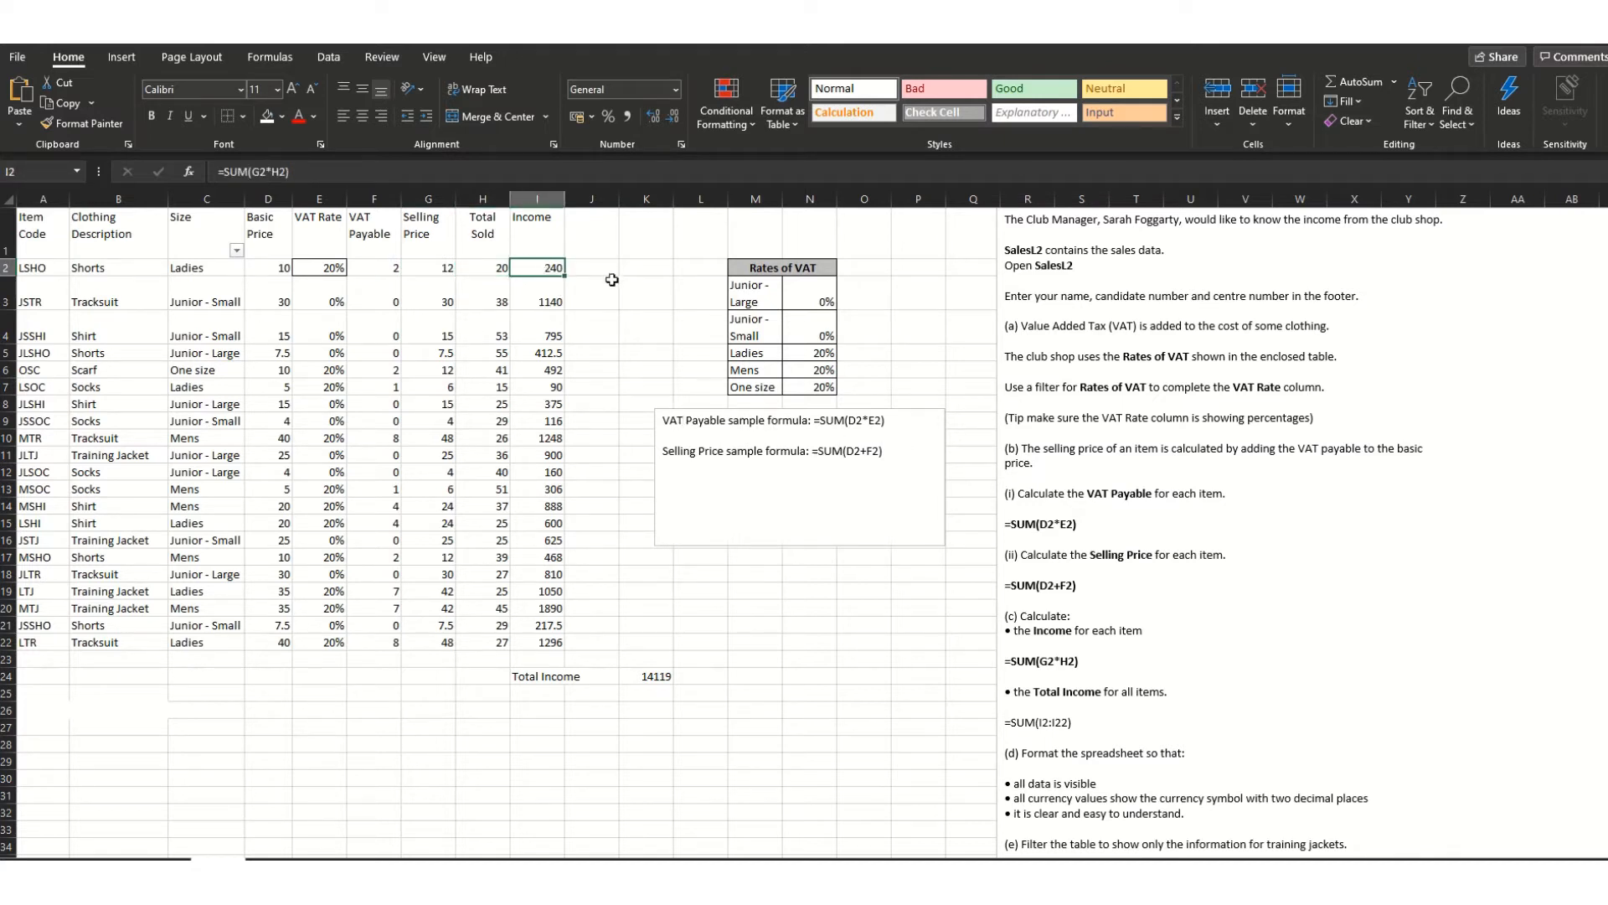
click(929, 445)
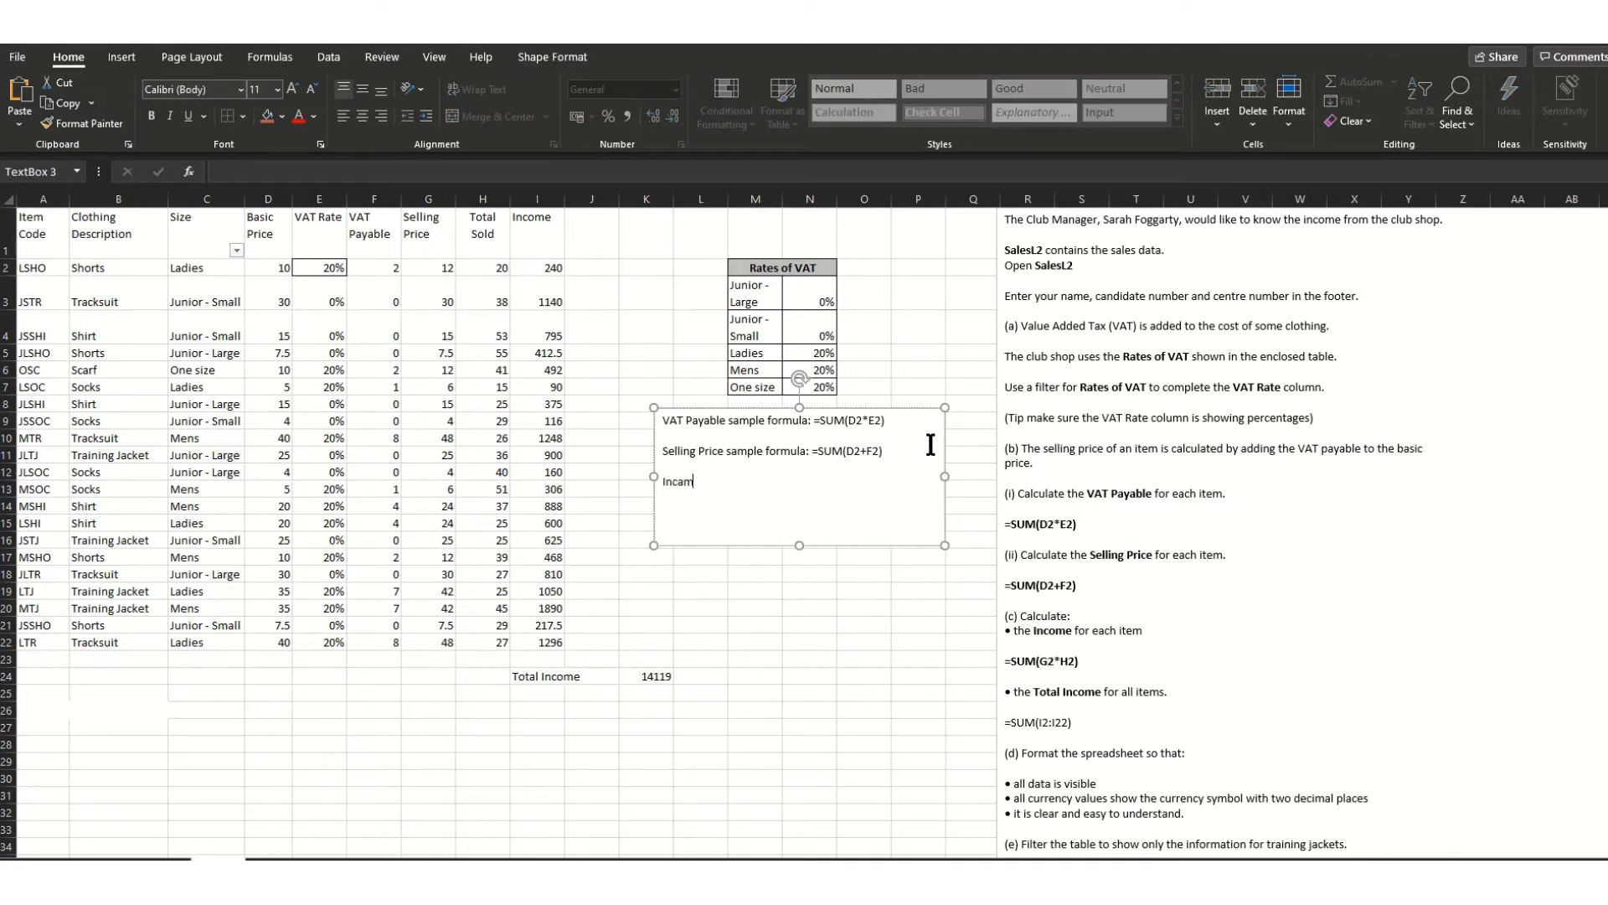
- Type the Income label and paste I2's formula =SUM(G2*H2) after it
text(Incam)
key(BackSpace)
key(BackSpace)
text(ome)
click(538, 266)
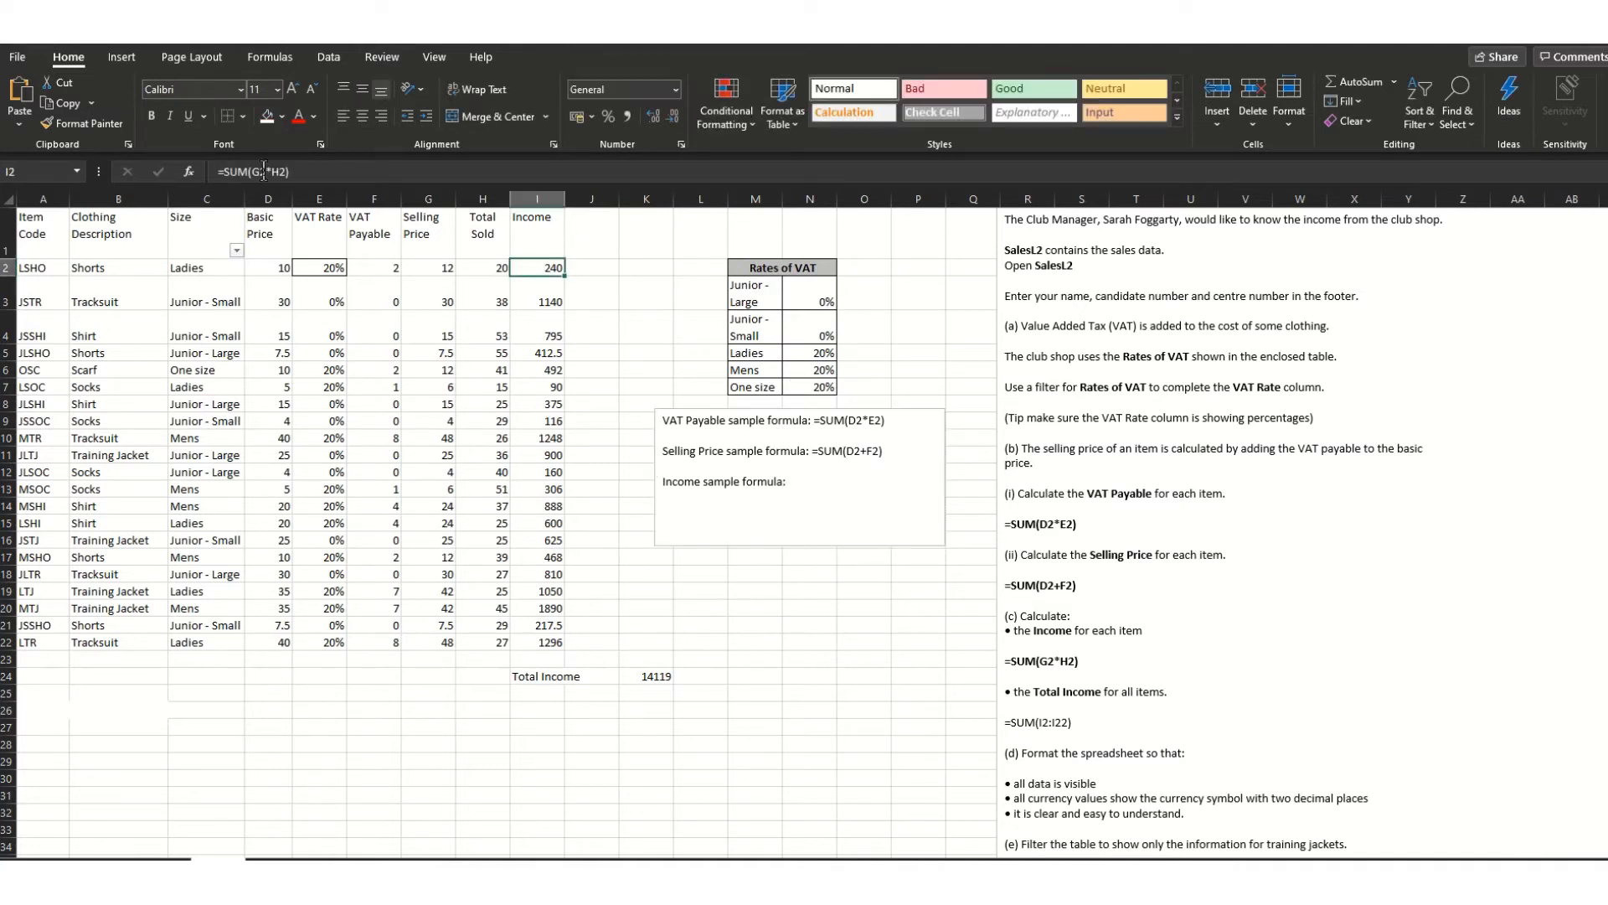
click(800, 486)
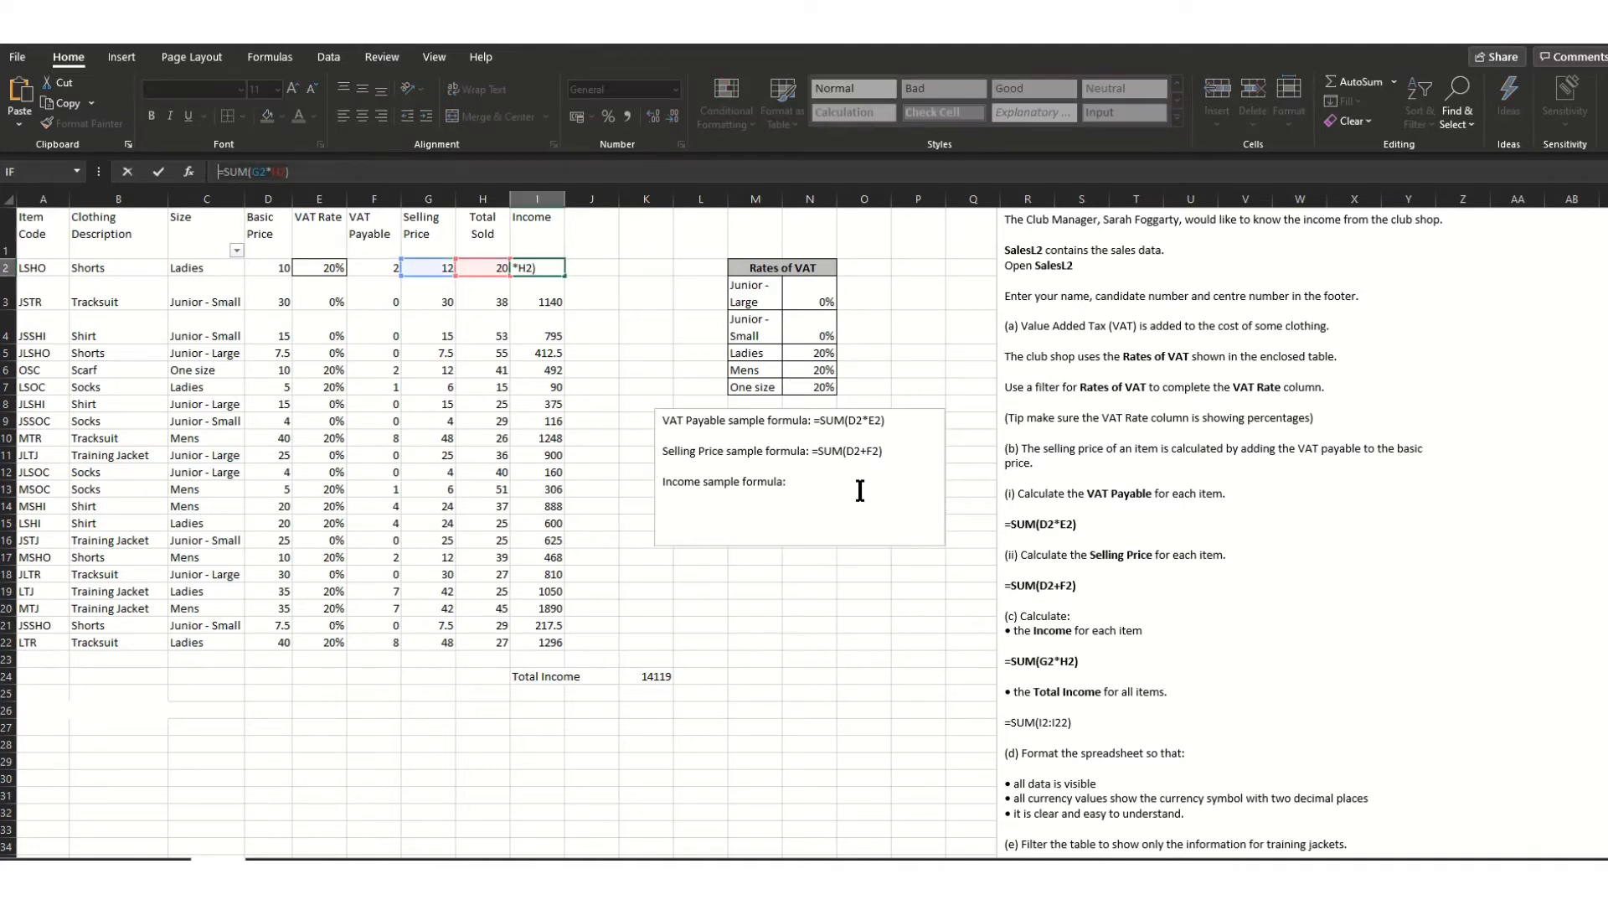
text(=SUM(G2*H2))
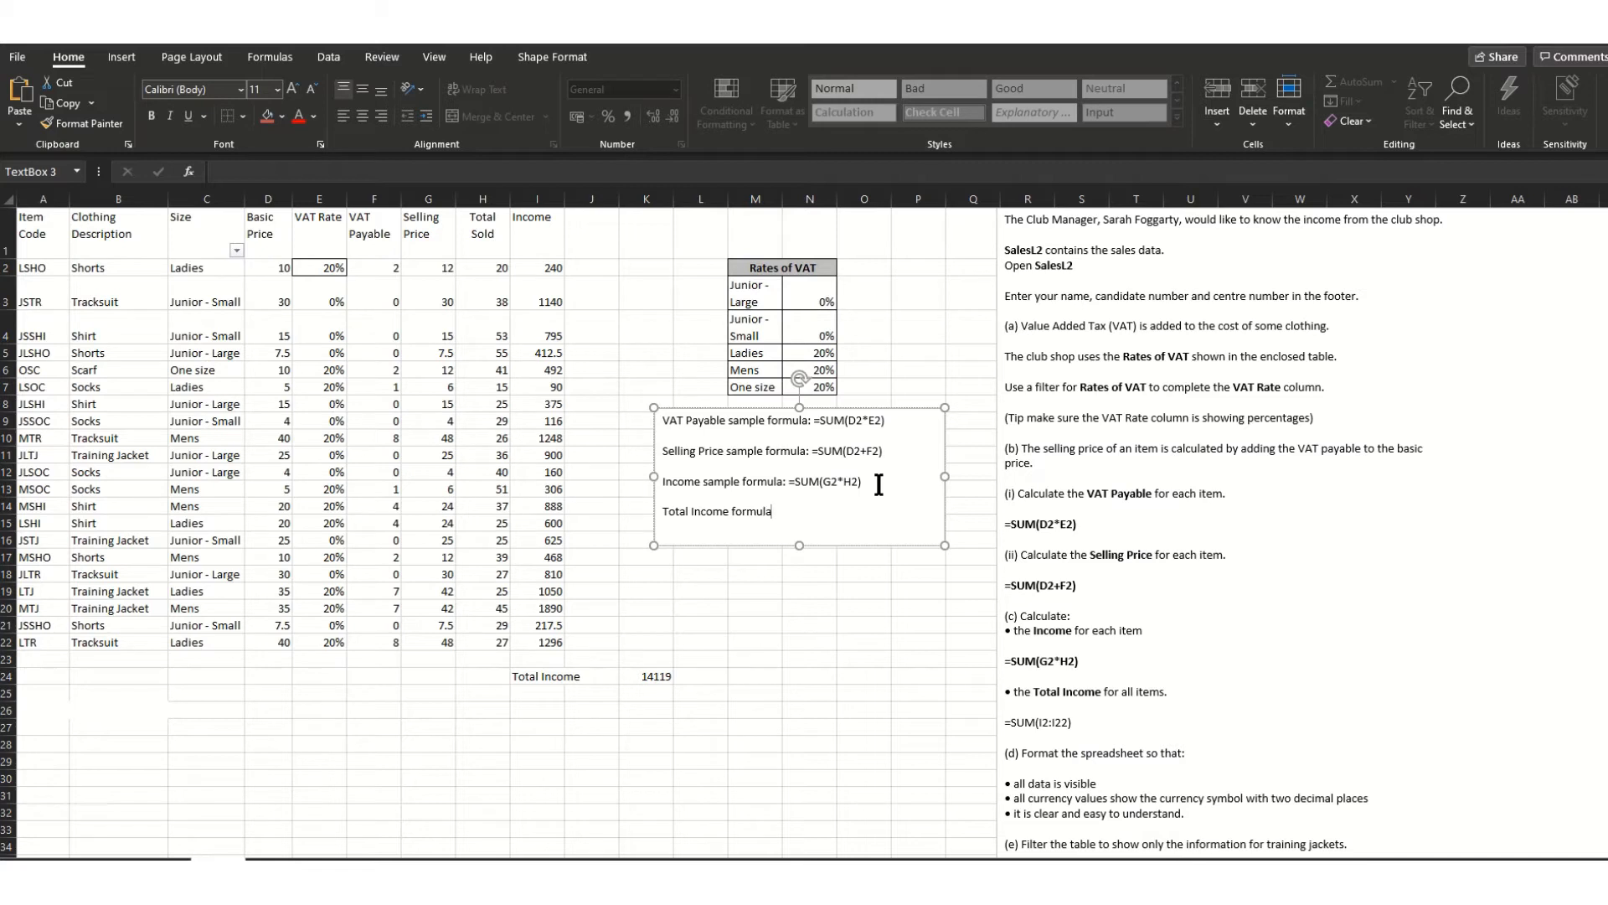
- Paste K24's formula =SUM(I2:I22) after 'Total Income formula:' in the text box
click(666, 678)
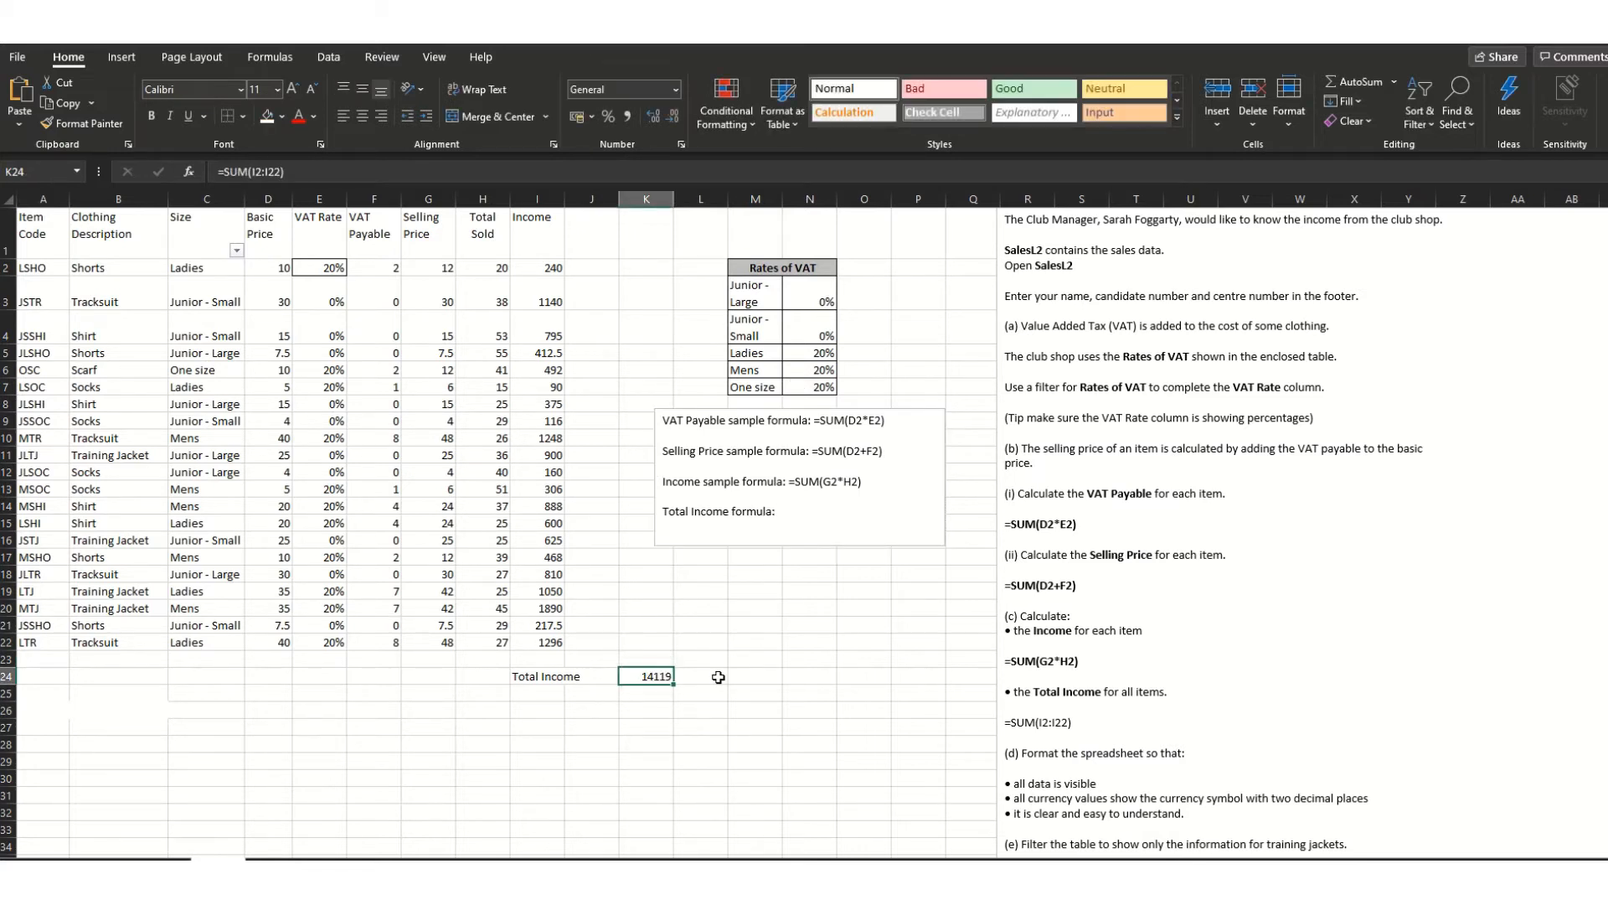
click(319, 173)
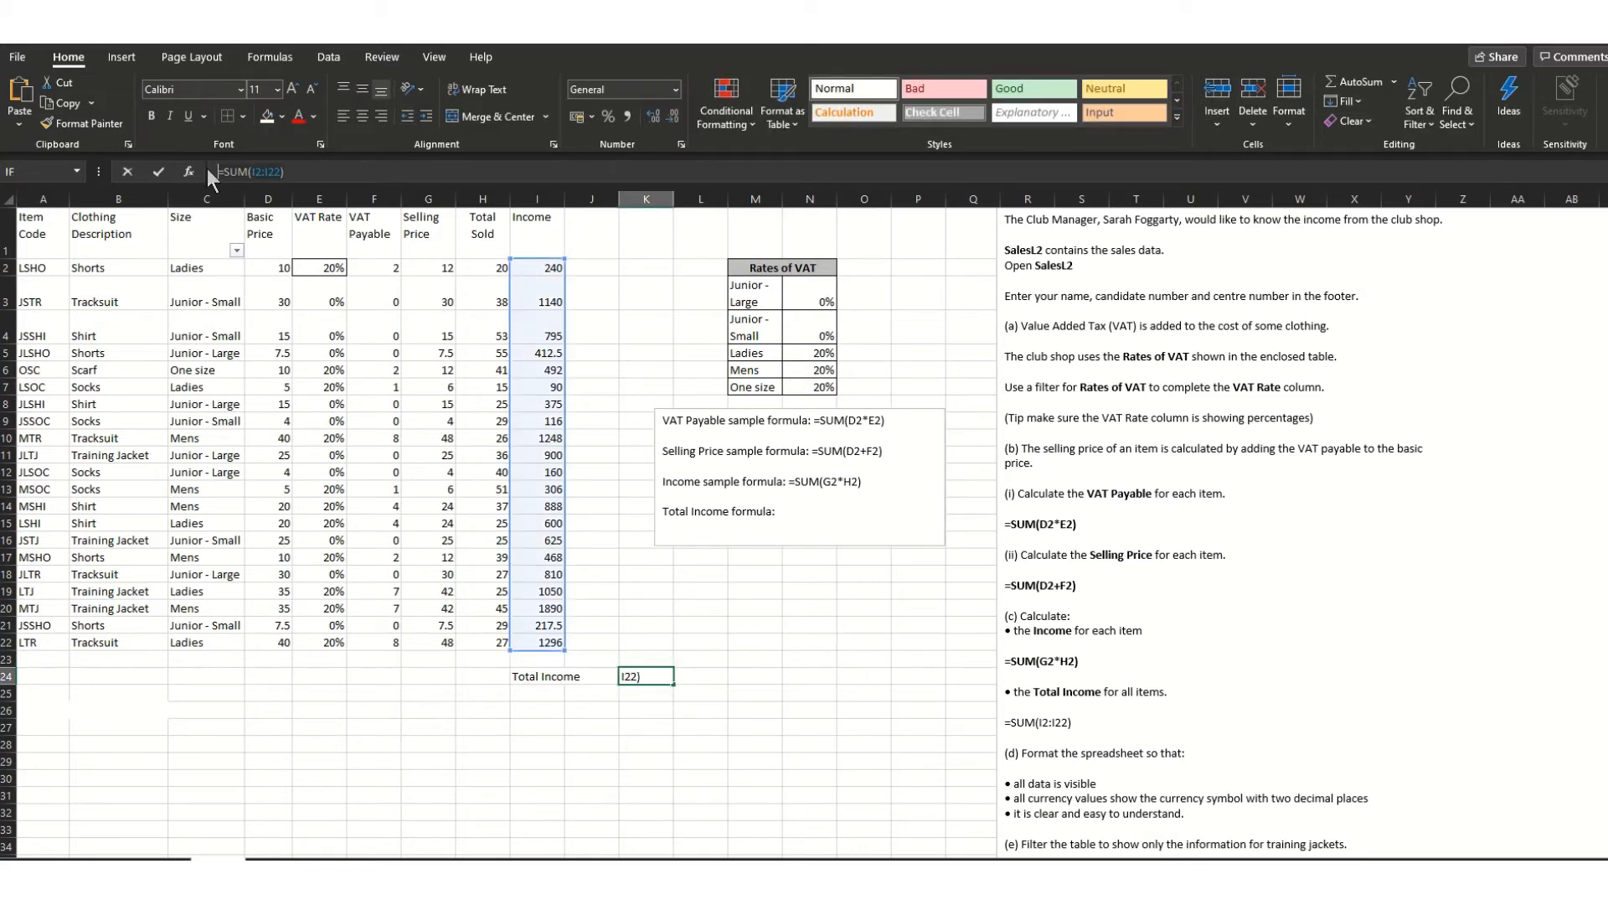
click(815, 507)
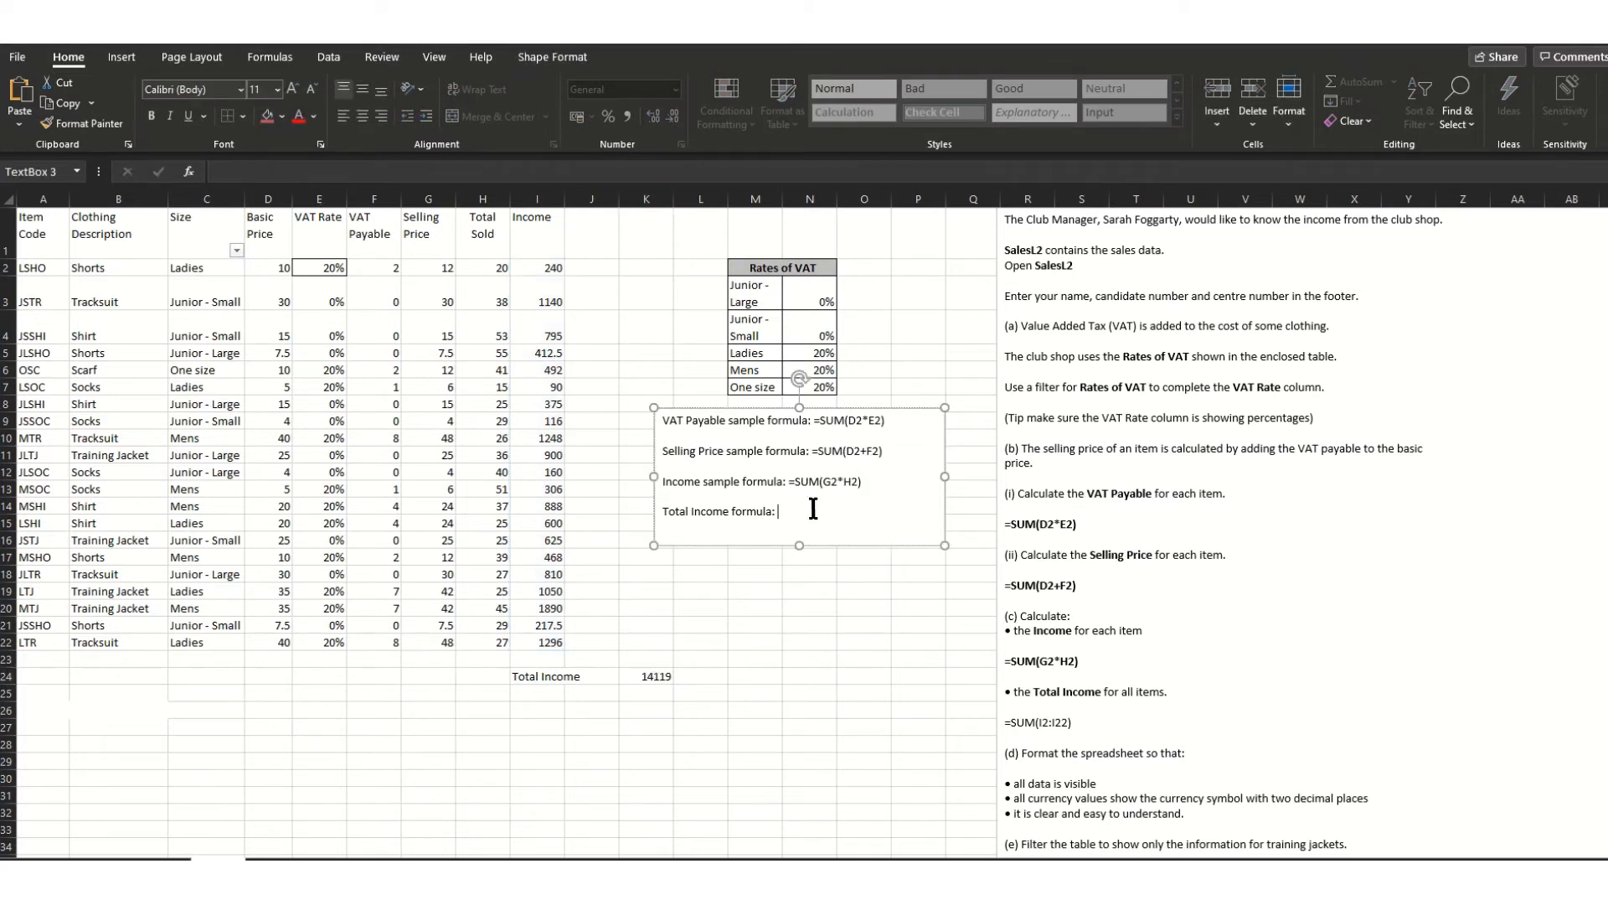
text(=SUM(I2:I22))
drag(879, 620, 921, 624)
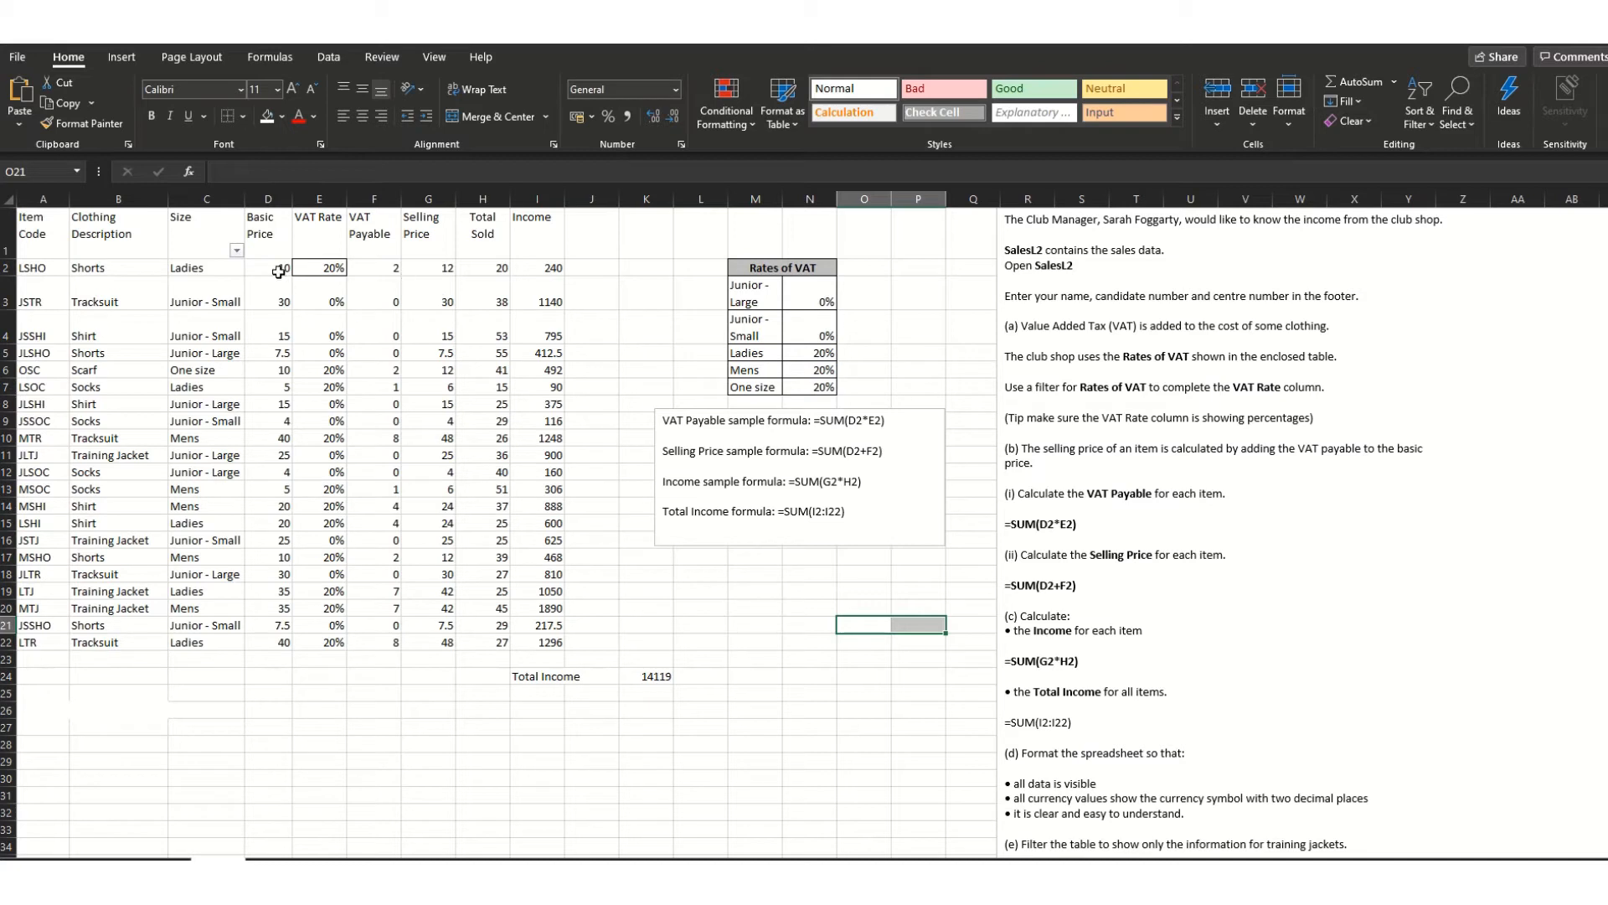
- Format D2:D22, F2:G22 and I2:I22 as pound Currency, e.g. £10.00
drag(278, 273, 279, 636)
click(325, 728)
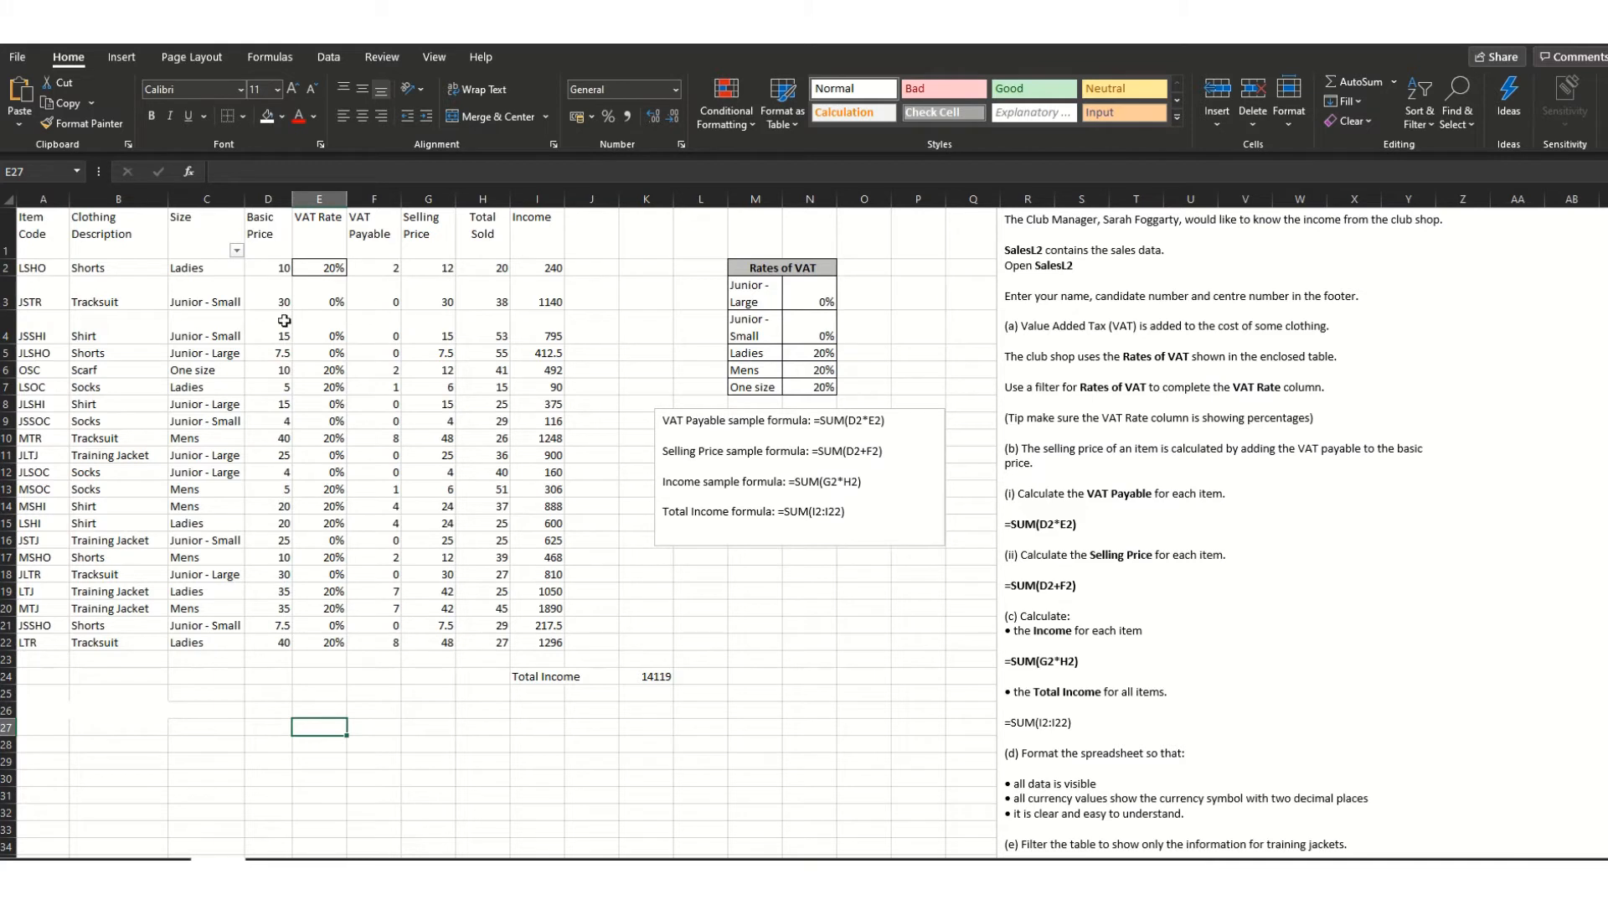
drag(278, 268, 283, 645)
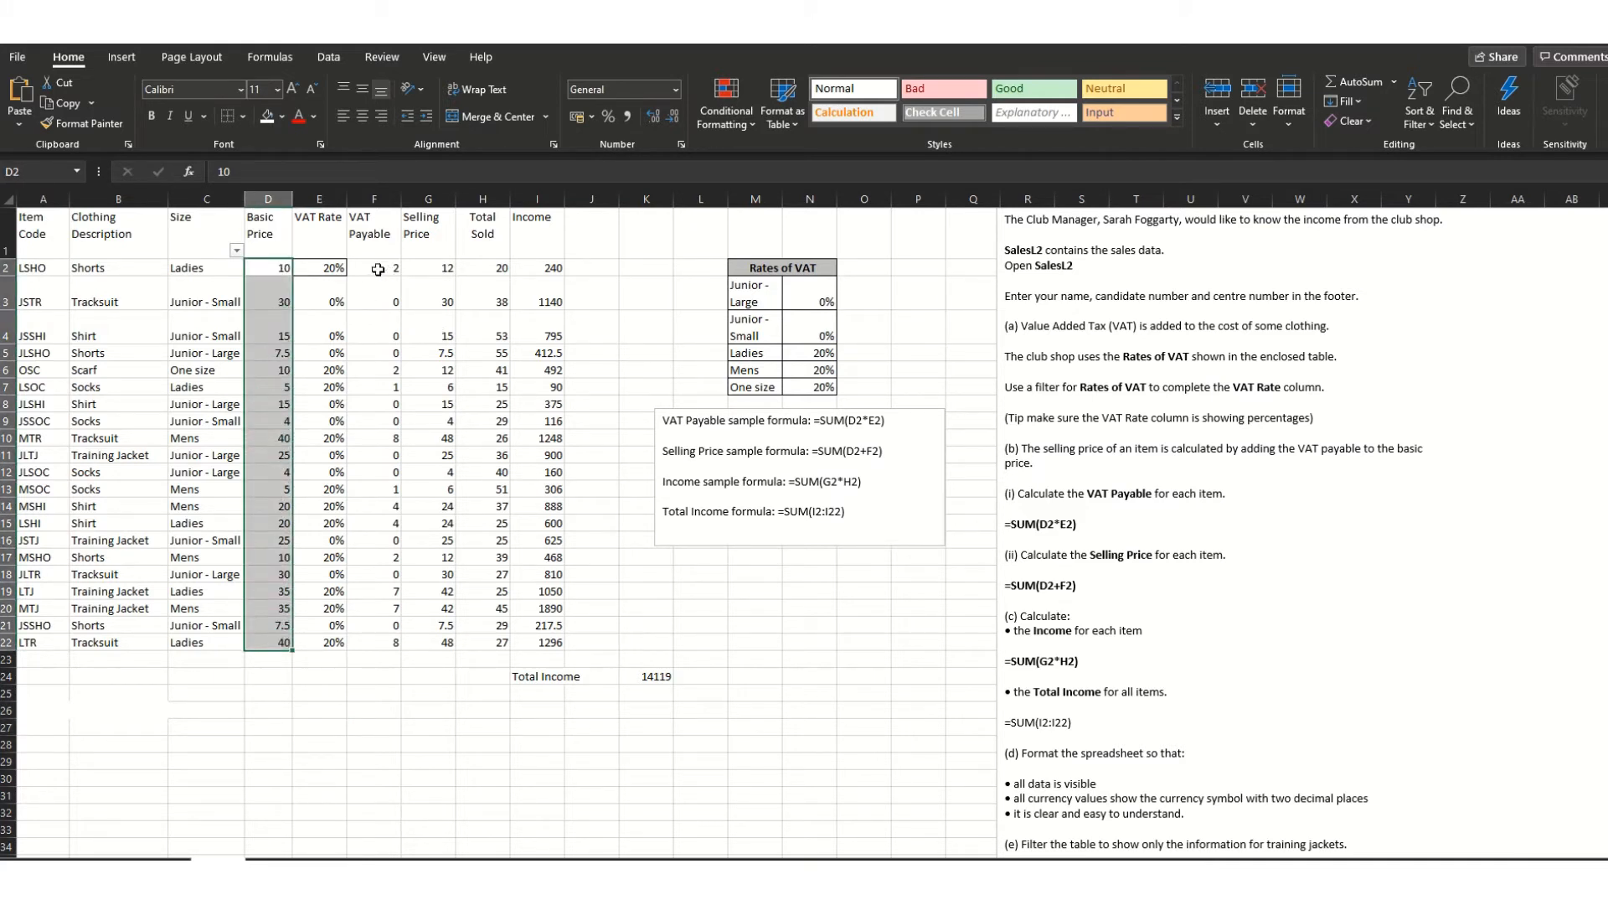
drag(378, 269, 436, 646)
drag(549, 268, 560, 648)
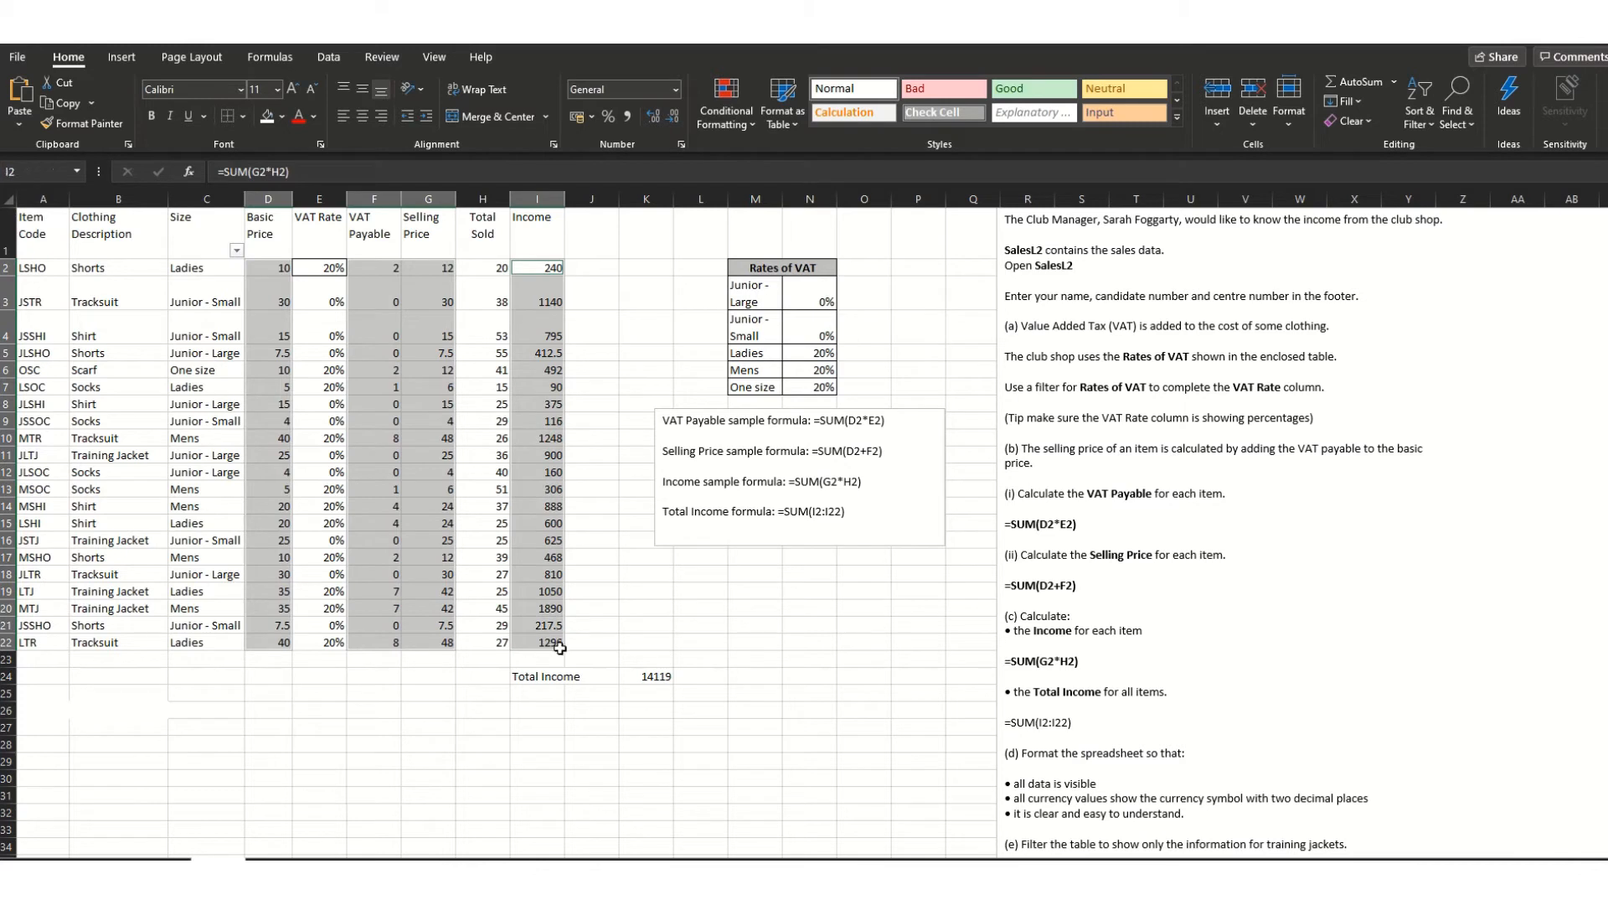
click(676, 89)
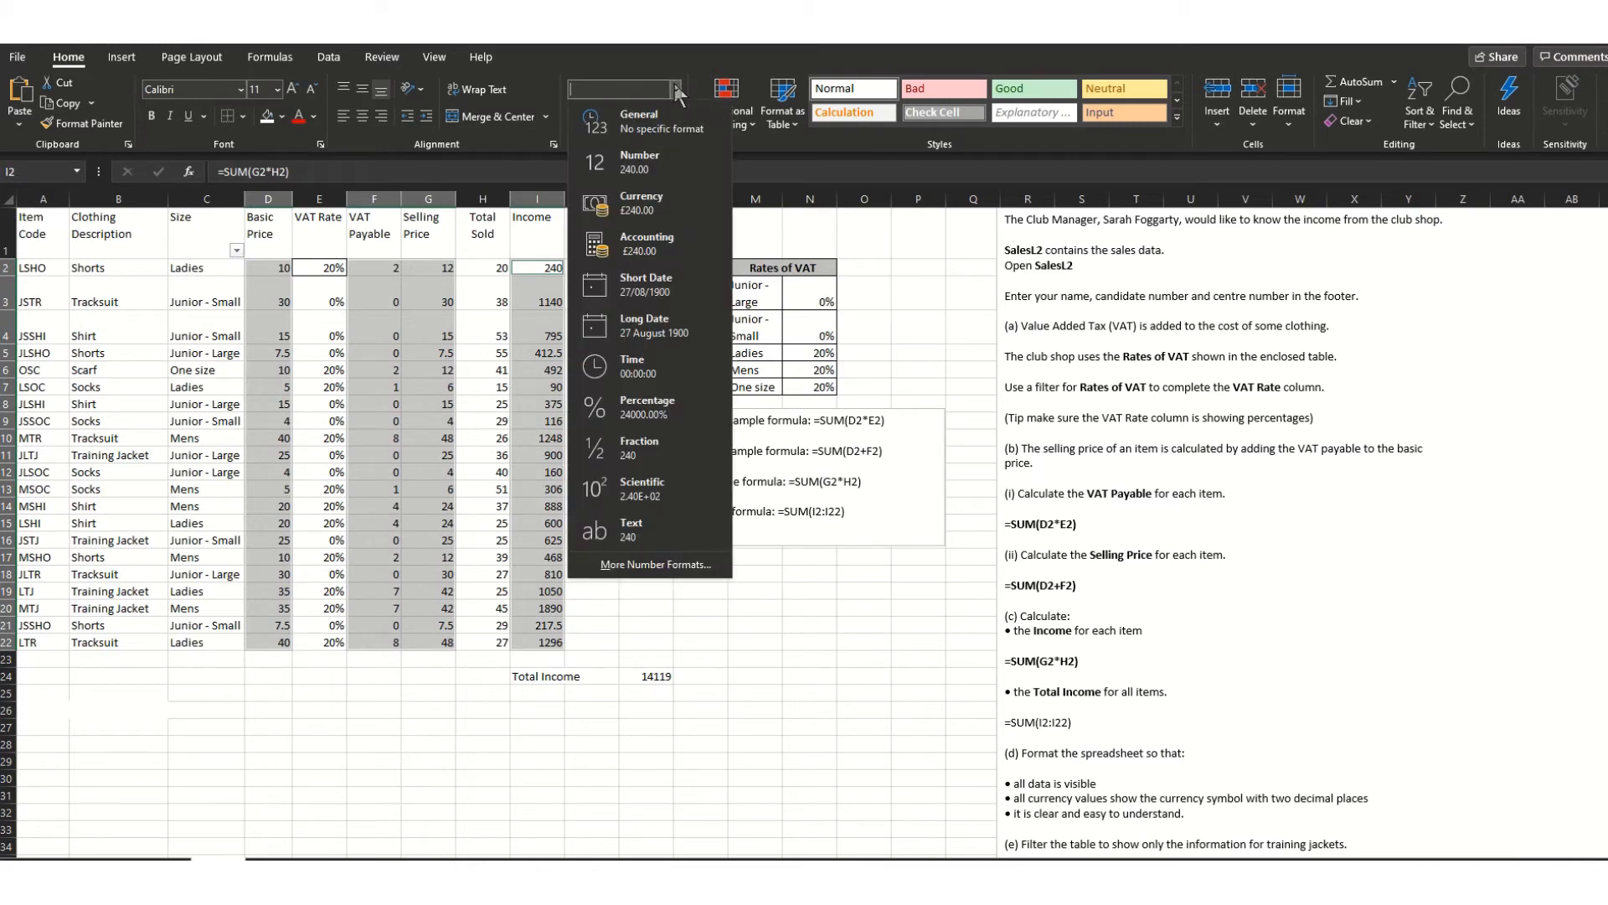
click(645, 202)
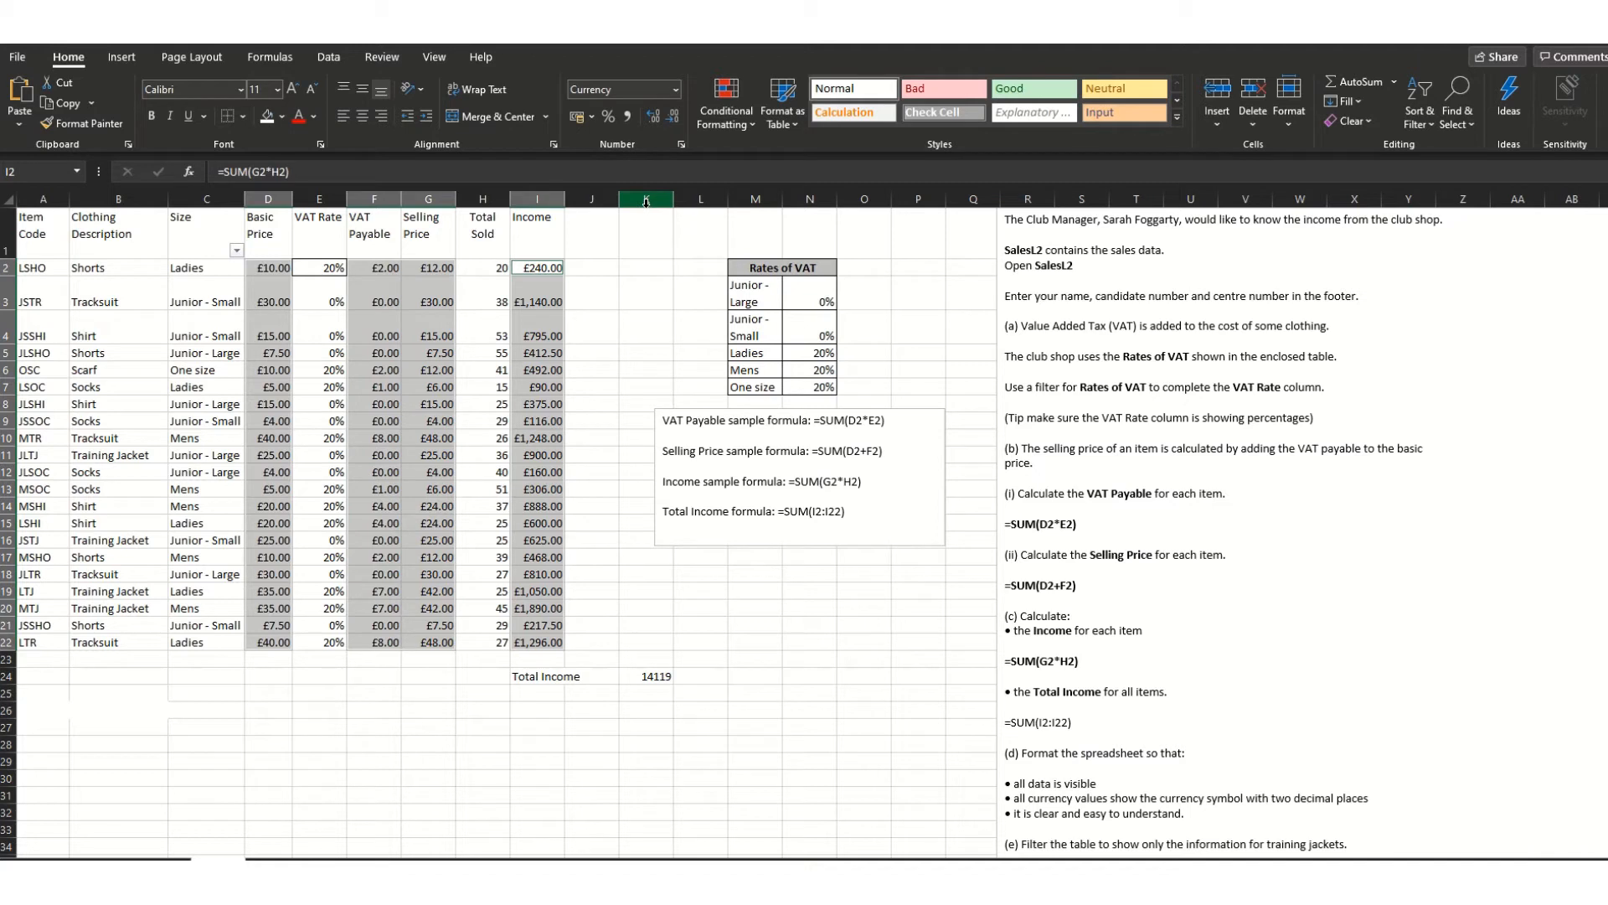
click(372, 332)
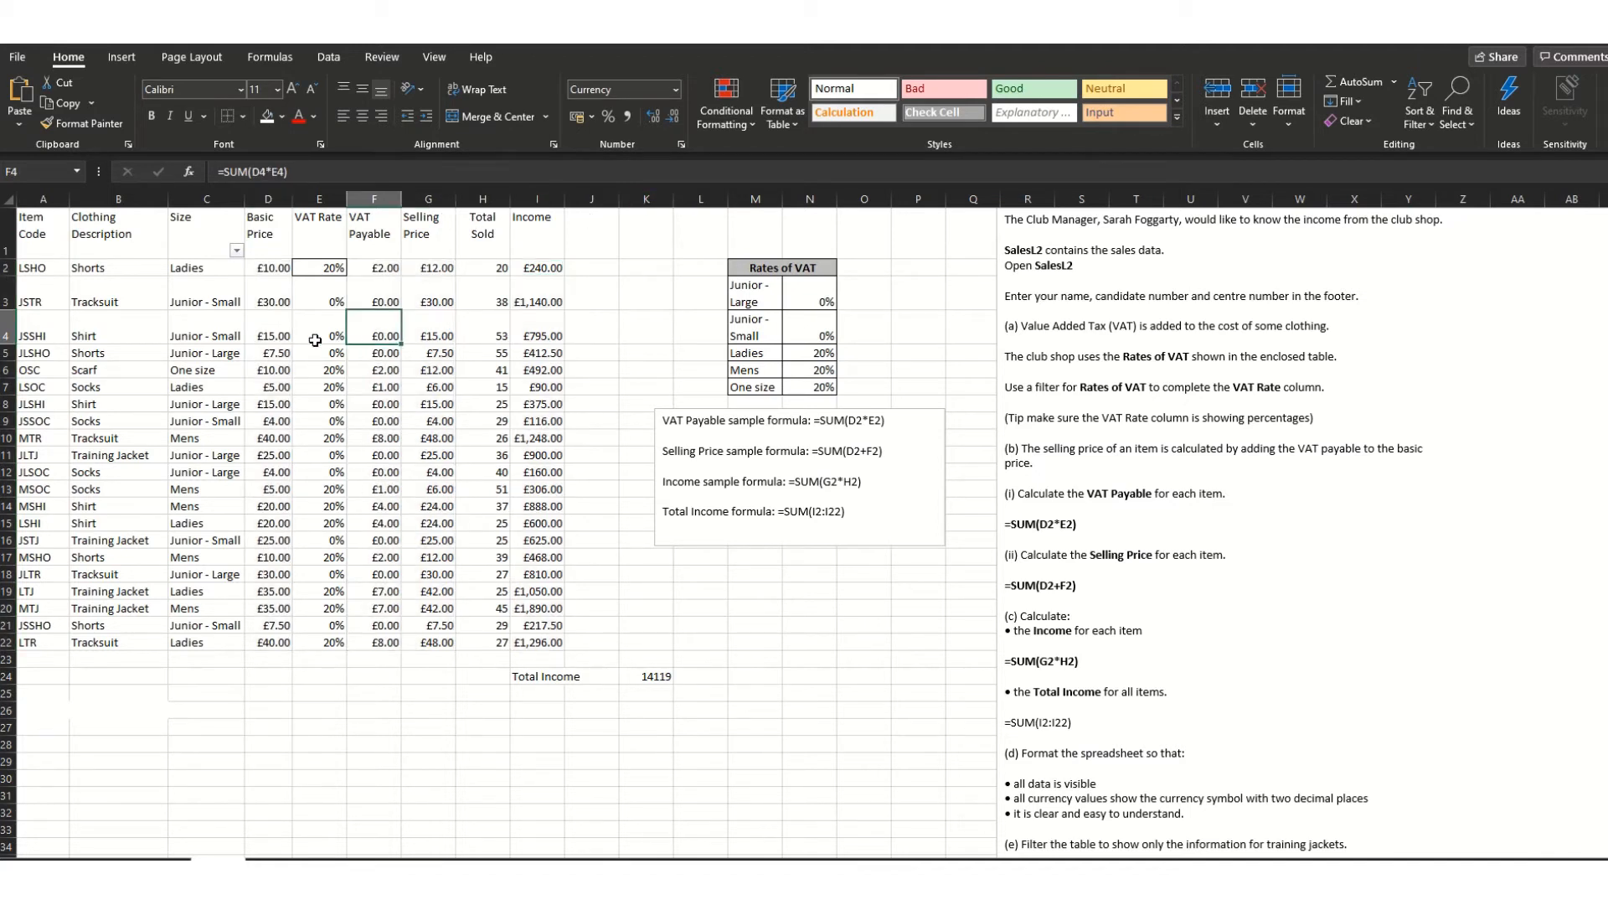
- Bold the column headers A1:I1 and the item codes A2:A22
drag(46, 234, 540, 243)
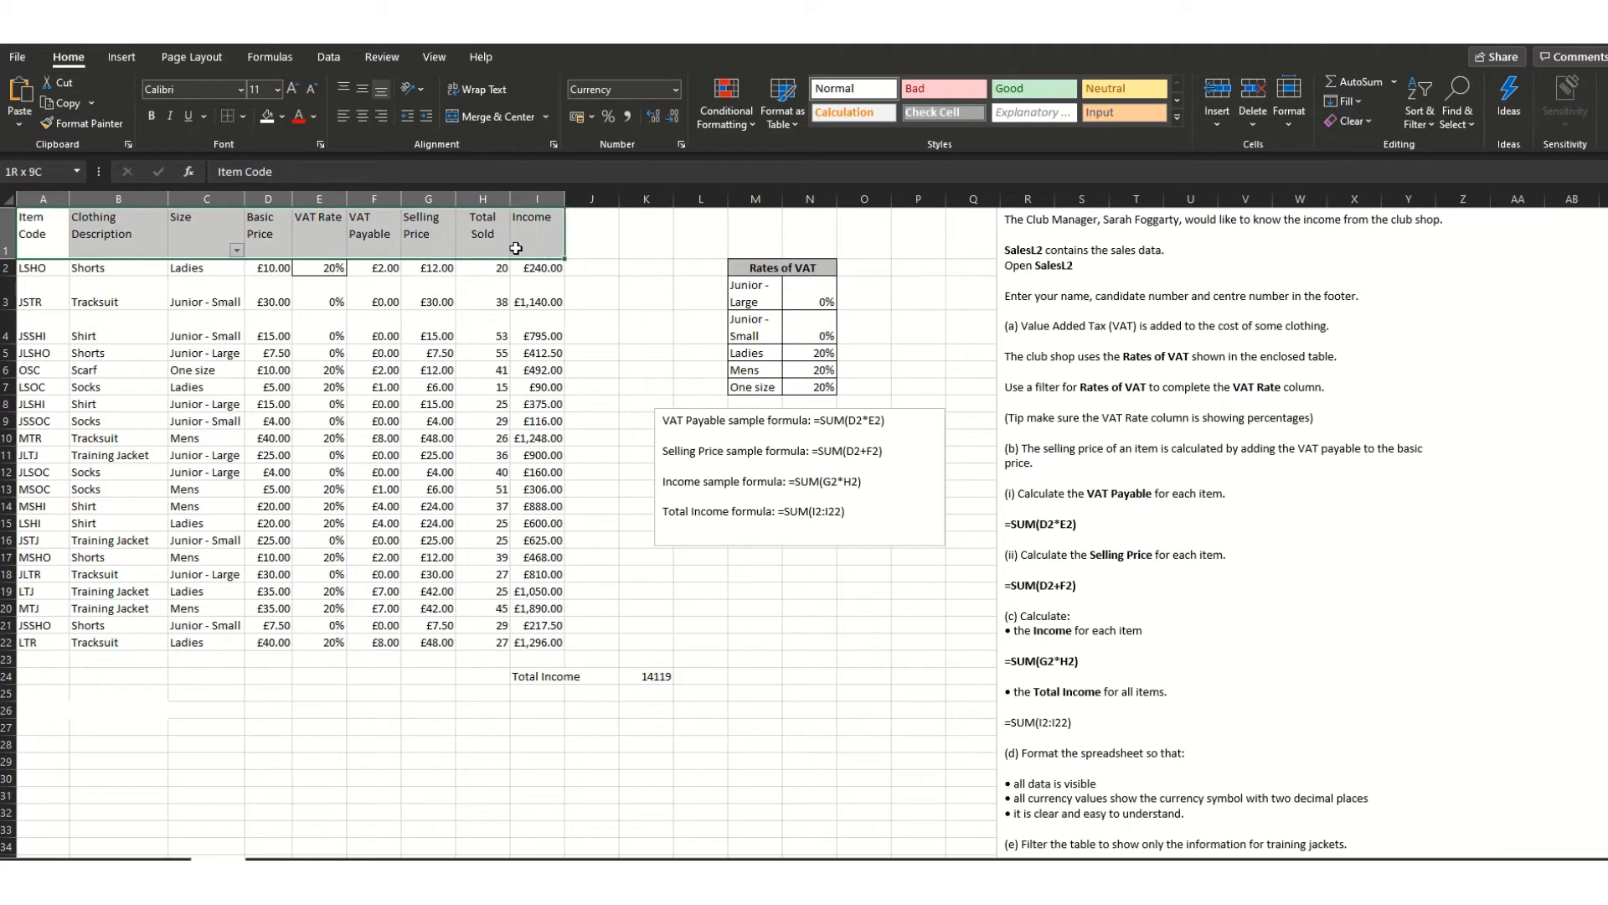
click(156, 114)
drag(31, 250, 33, 625)
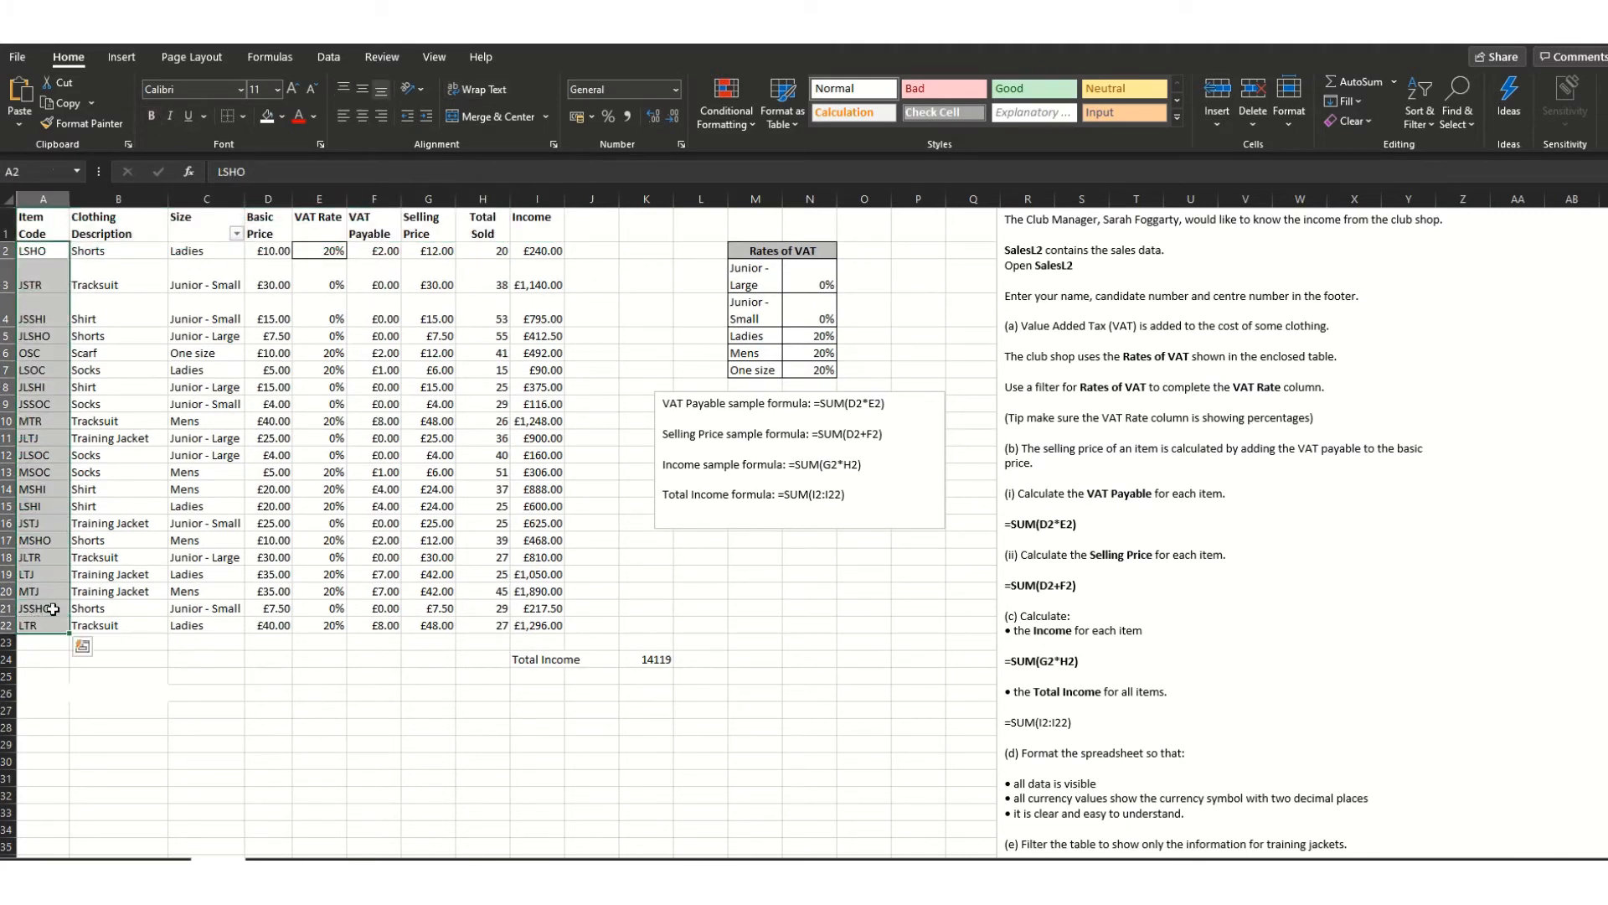
click(152, 115)
- Apply All Borders to the table A1:I22
drag(51, 221, 563, 629)
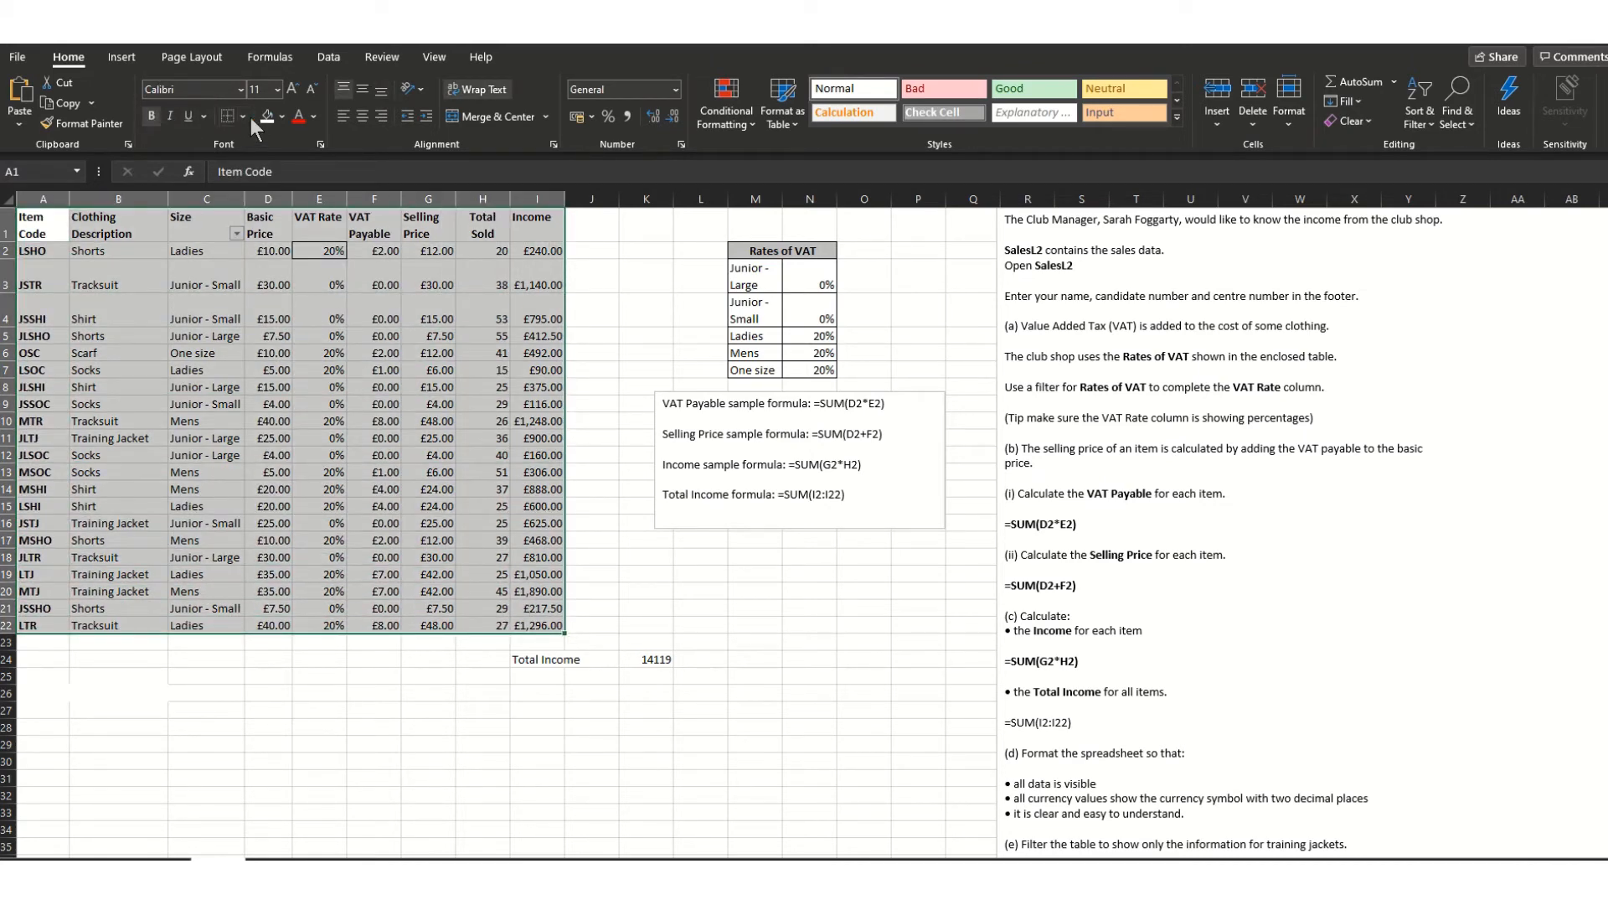
click(243, 116)
click(285, 289)
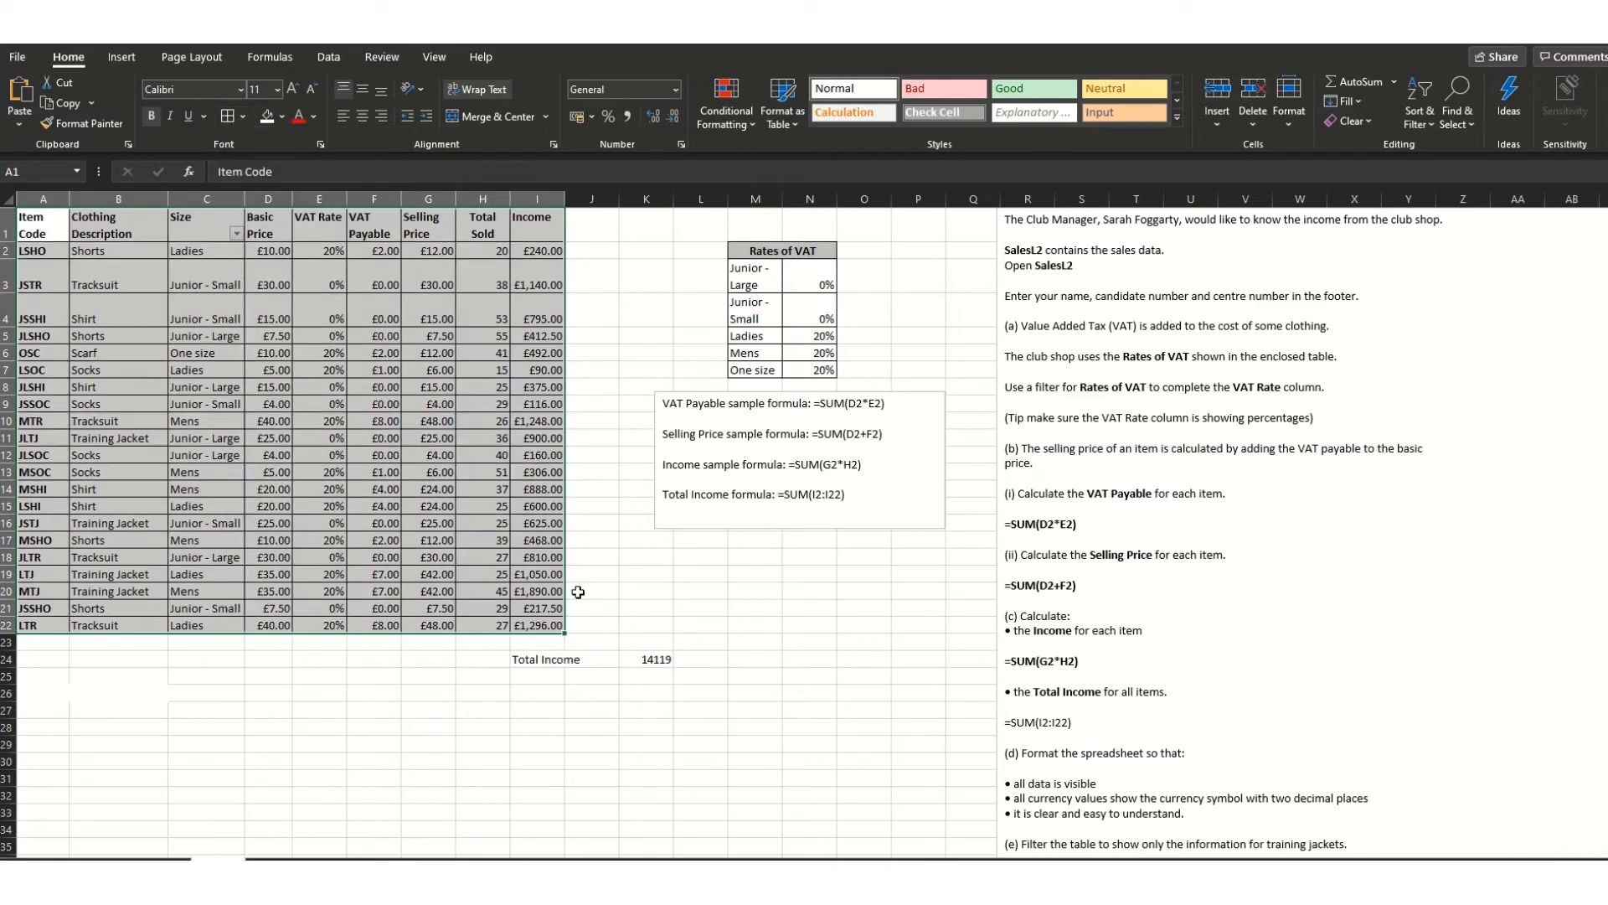
- Give the Total Income row I24:K24 Thick Outside Borders and All Borders
drag(541, 659, 573, 659)
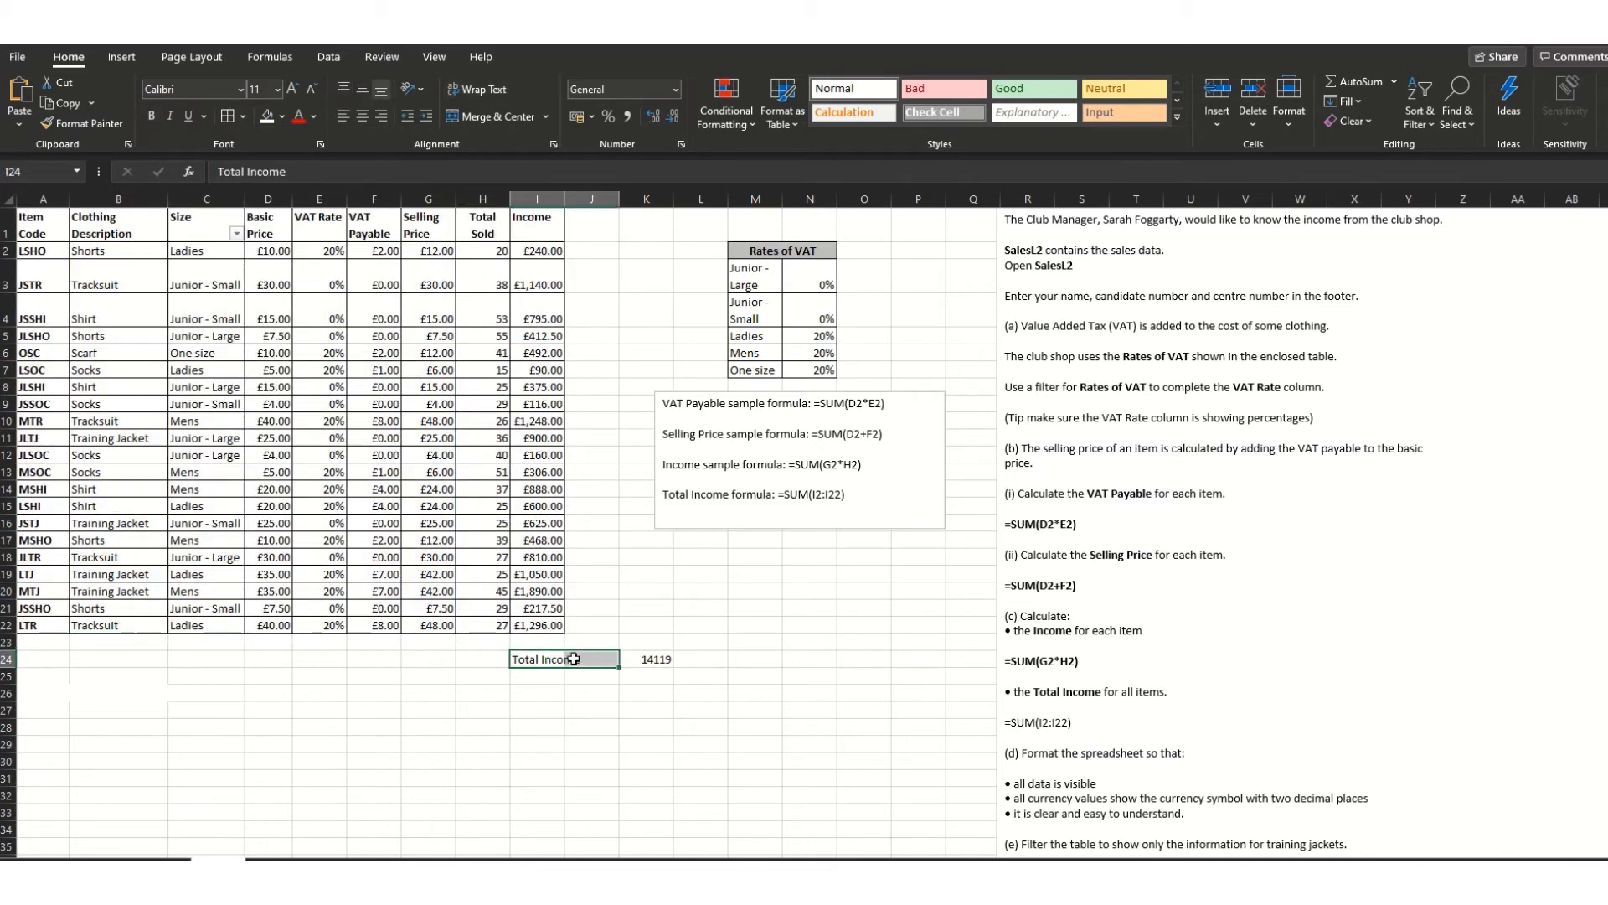
right_click(574, 659)
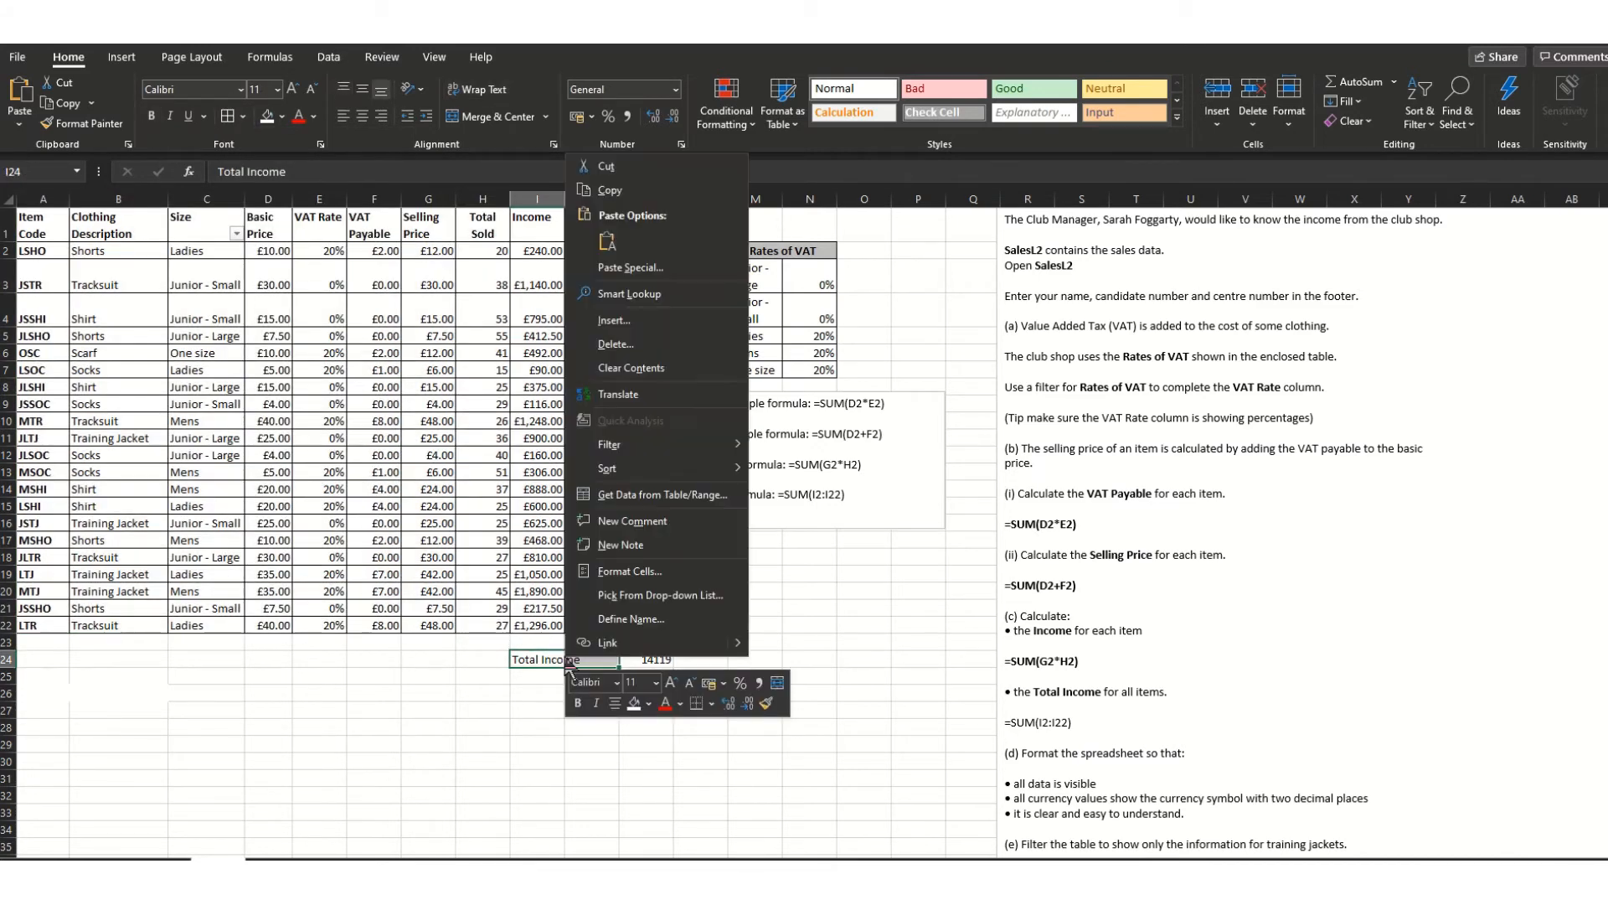
click(546, 116)
click(510, 169)
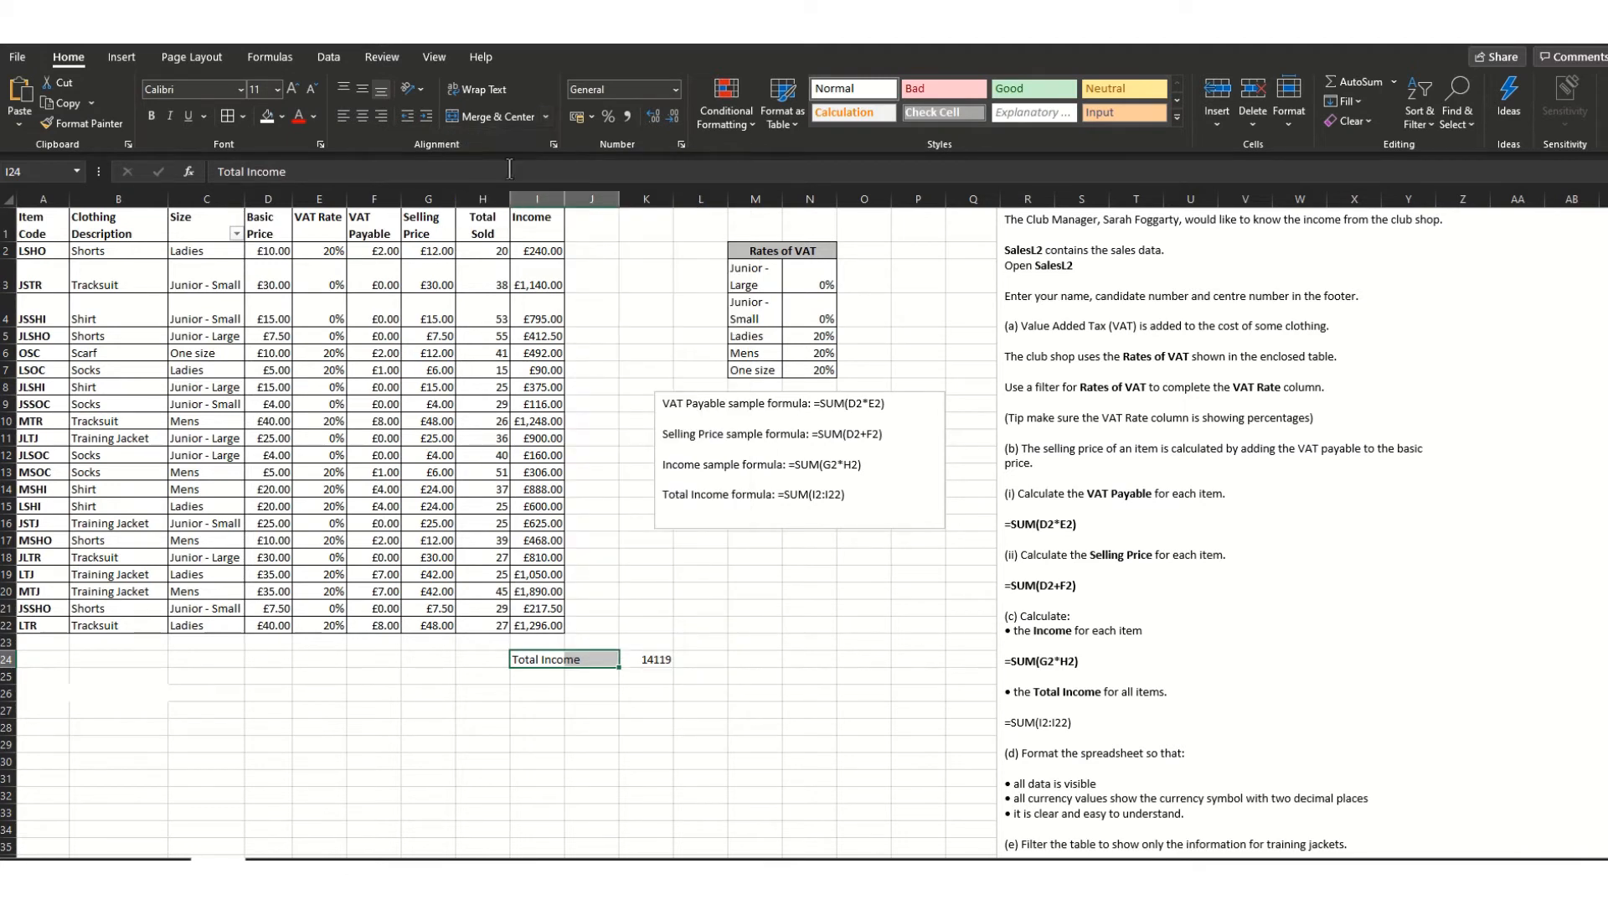
drag(535, 659, 631, 659)
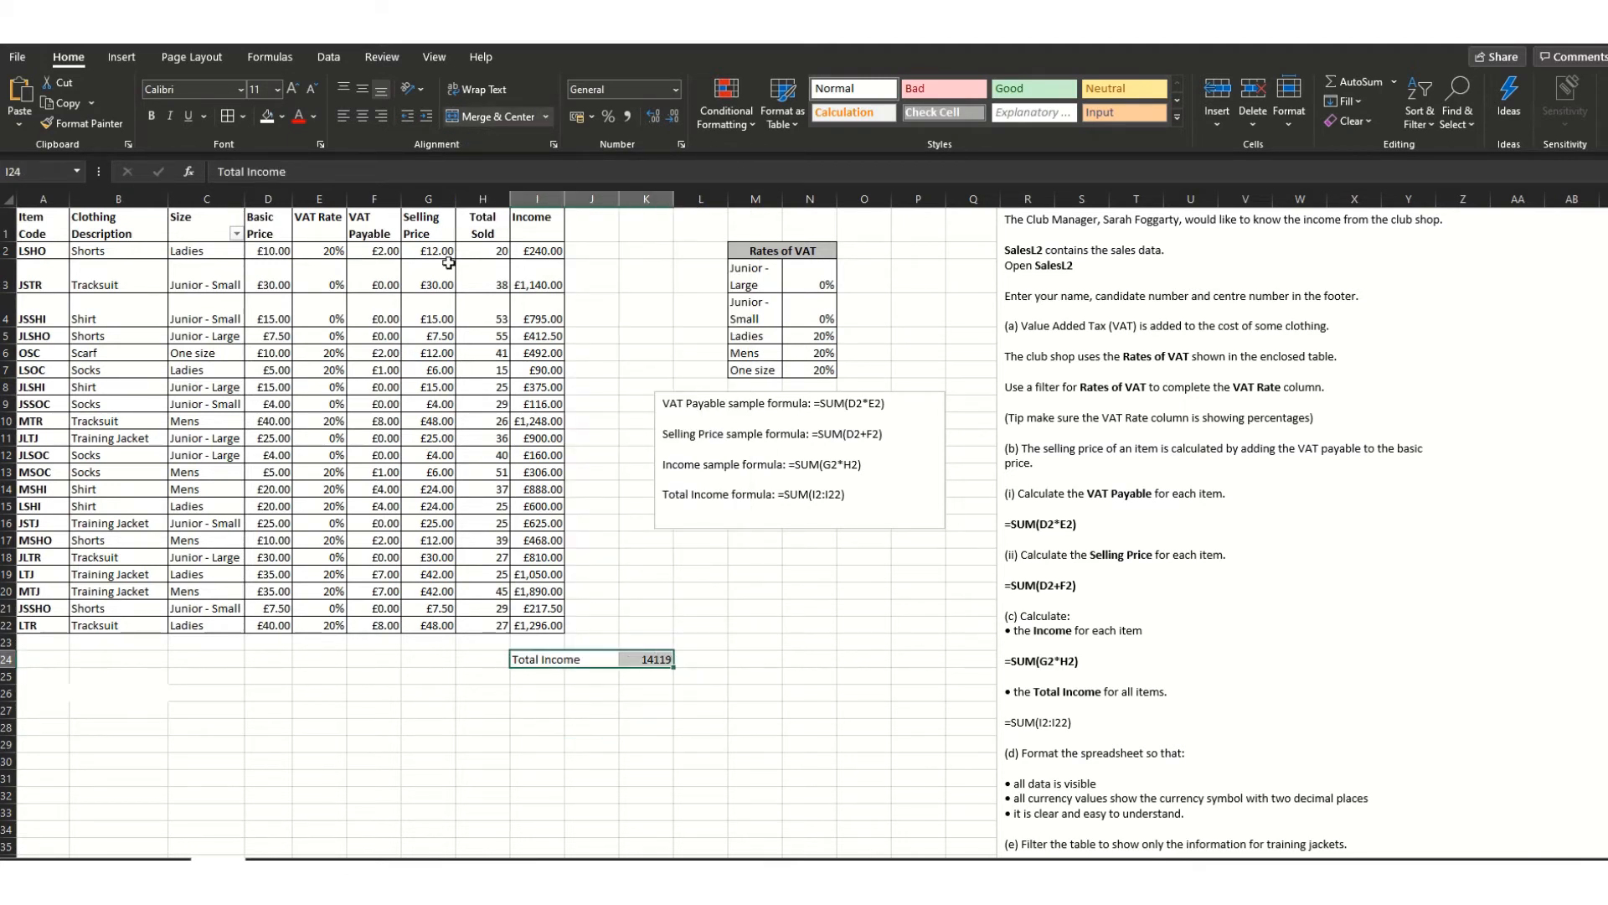
click(244, 115)
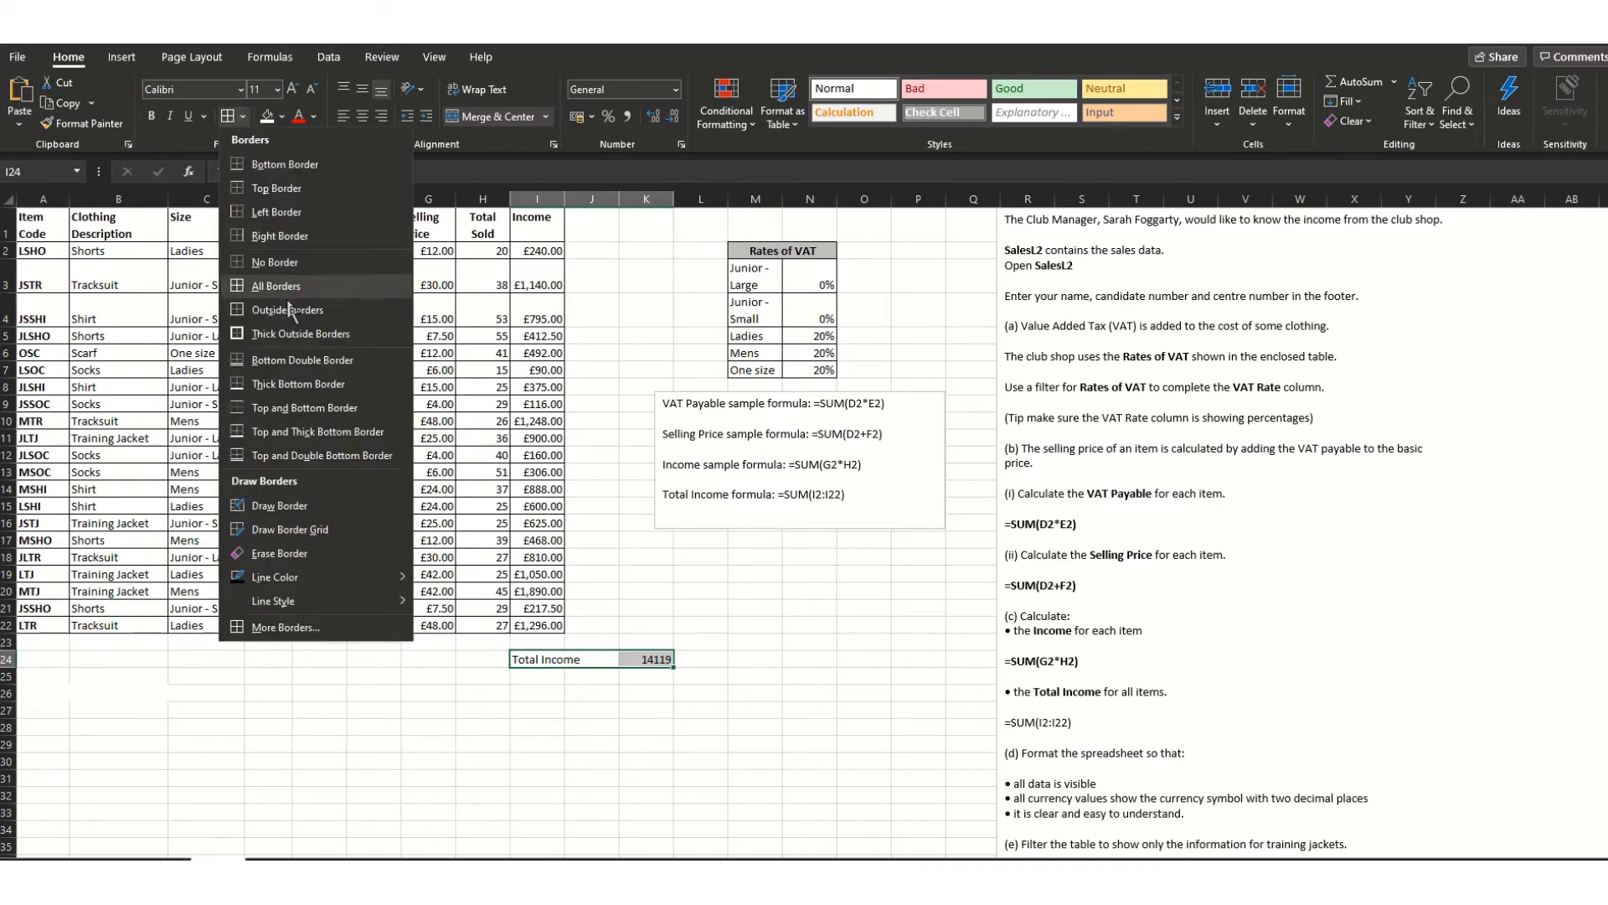
click(293, 334)
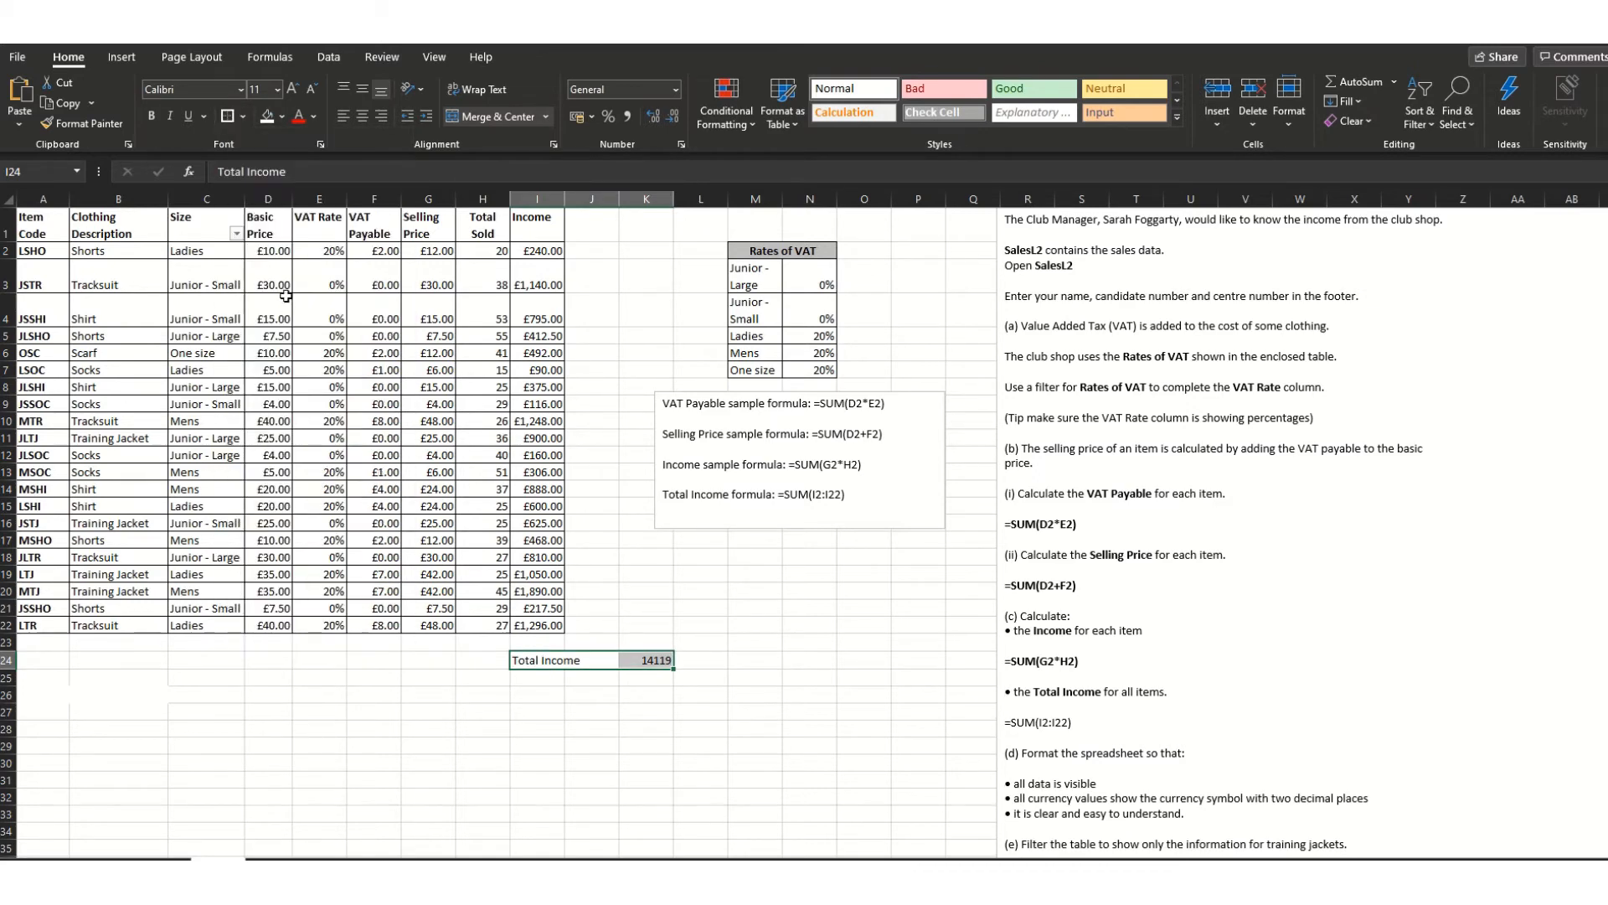
click(244, 114)
click(278, 290)
click(811, 681)
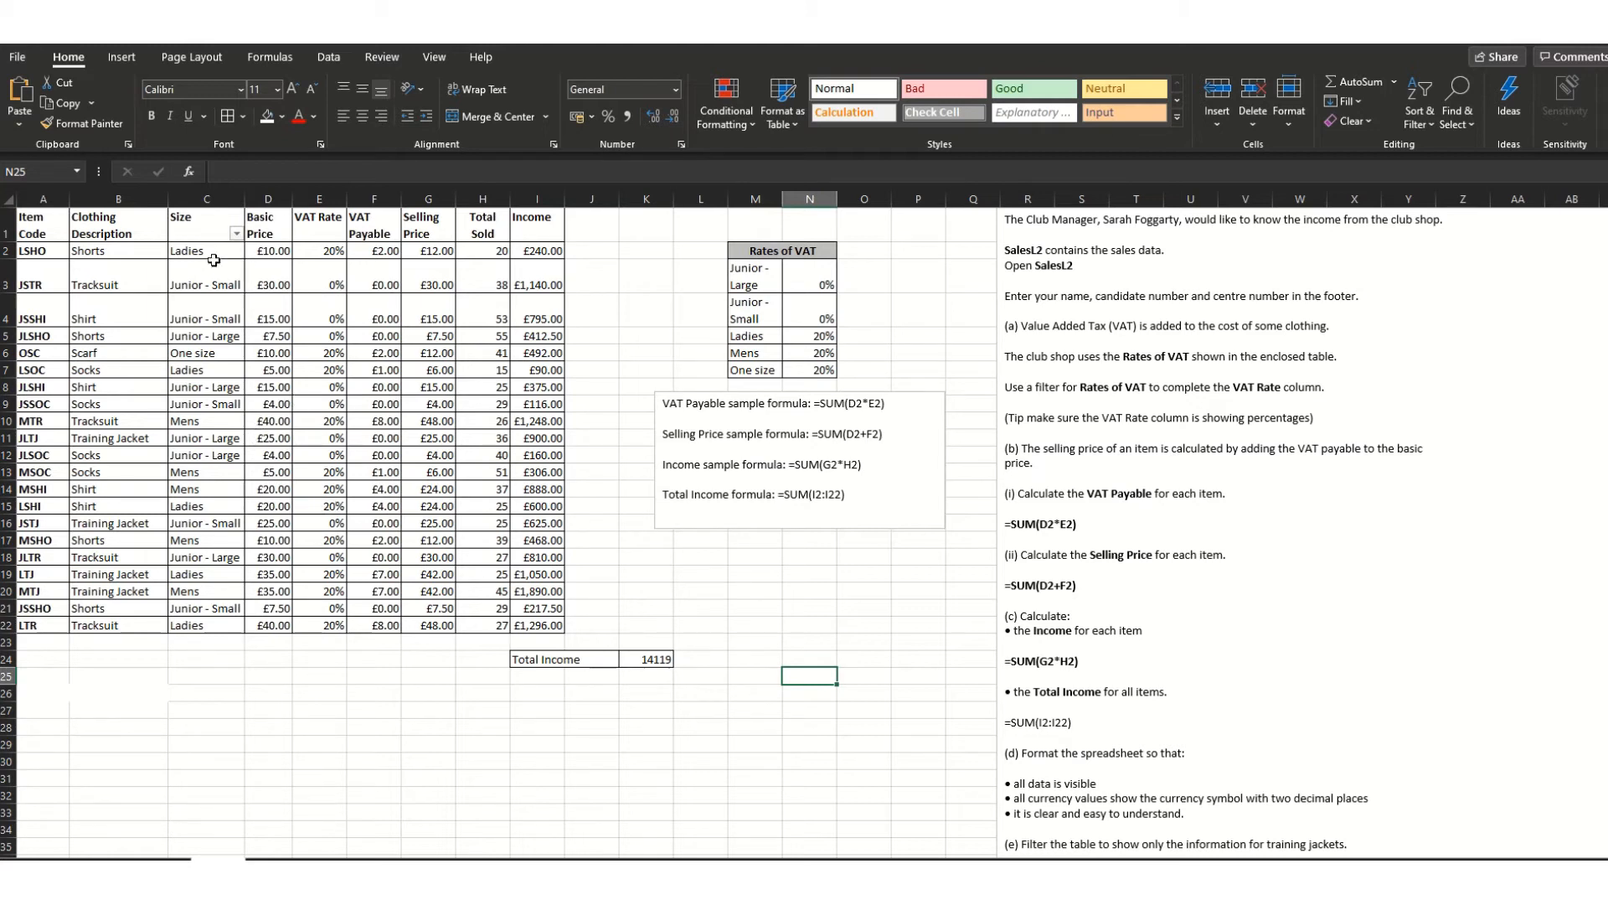
drag(273, 230, 550, 627)
click(386, 118)
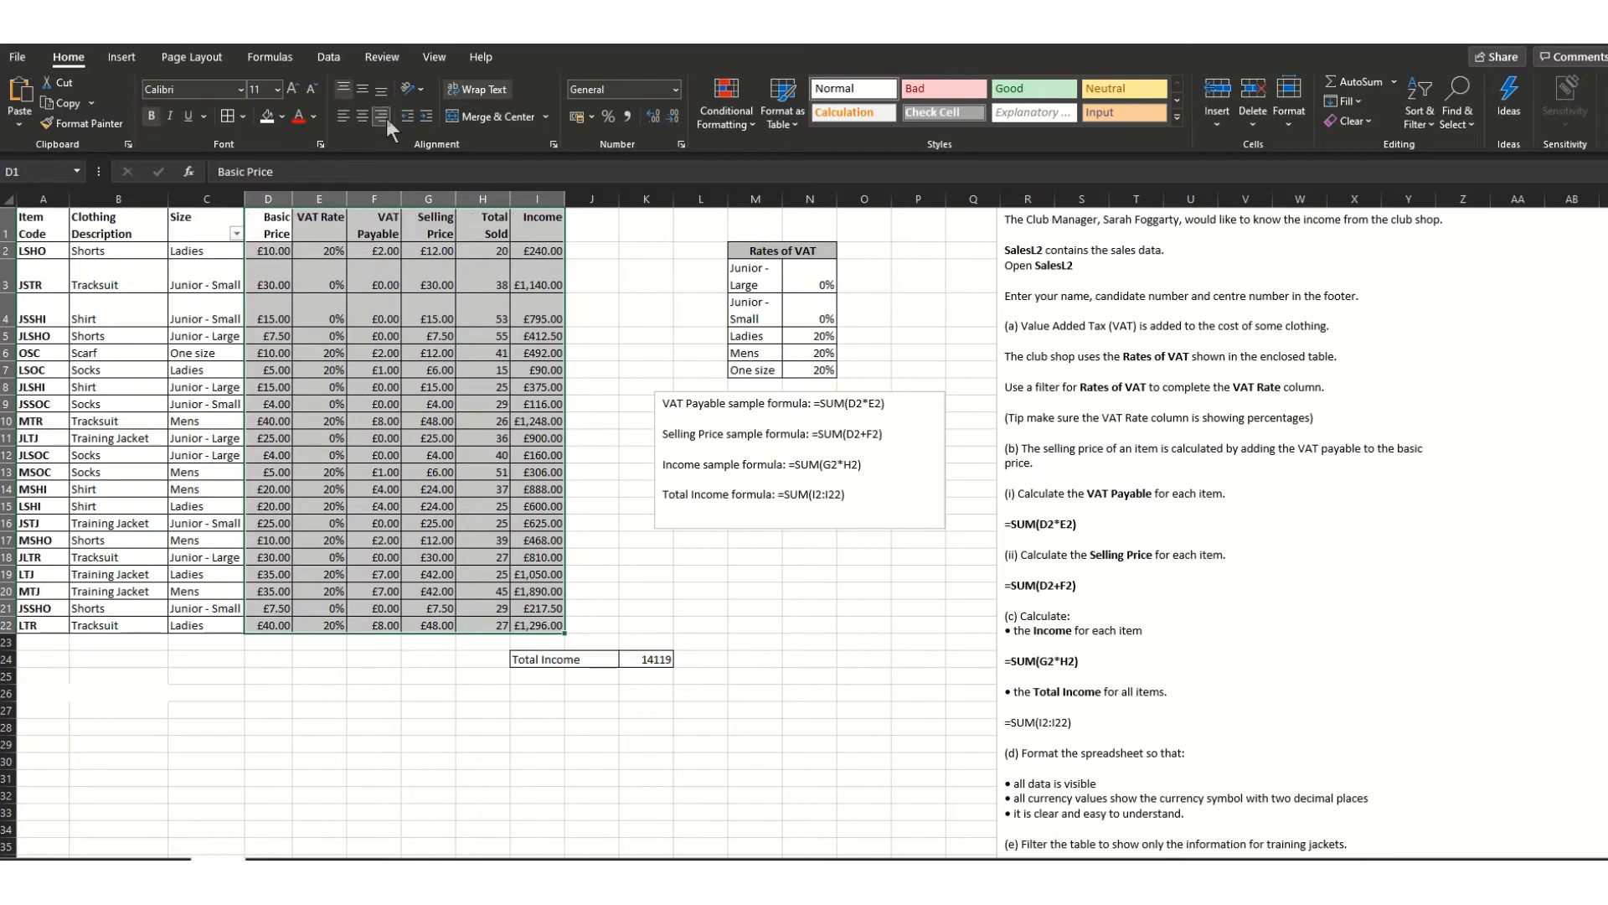
drag(209, 228, 10, 626)
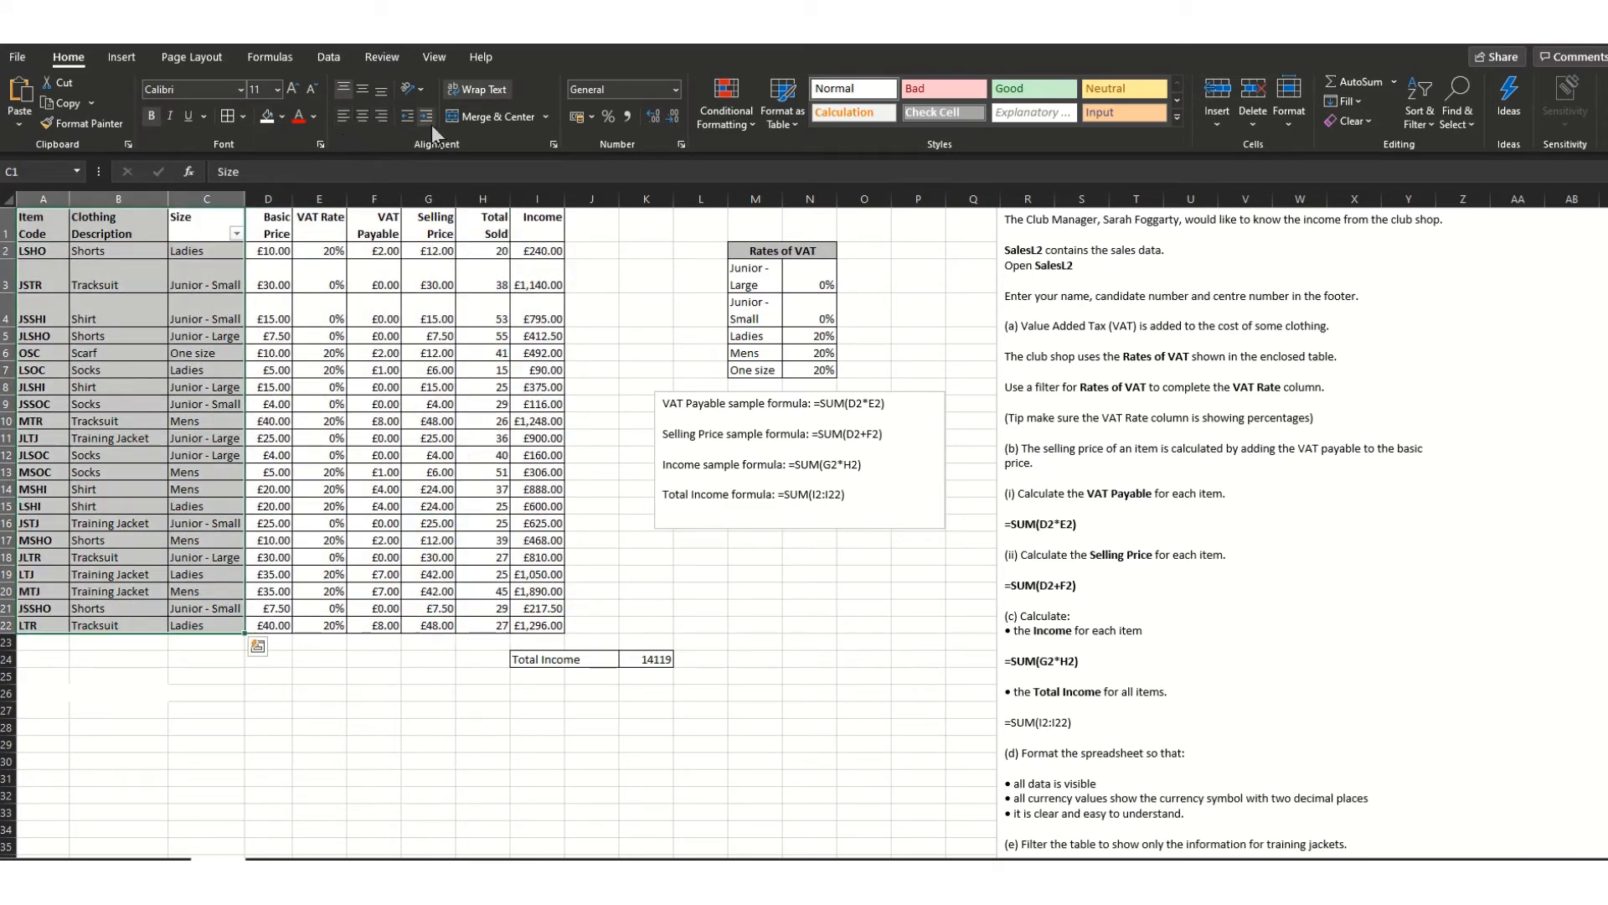
click(621, 574)
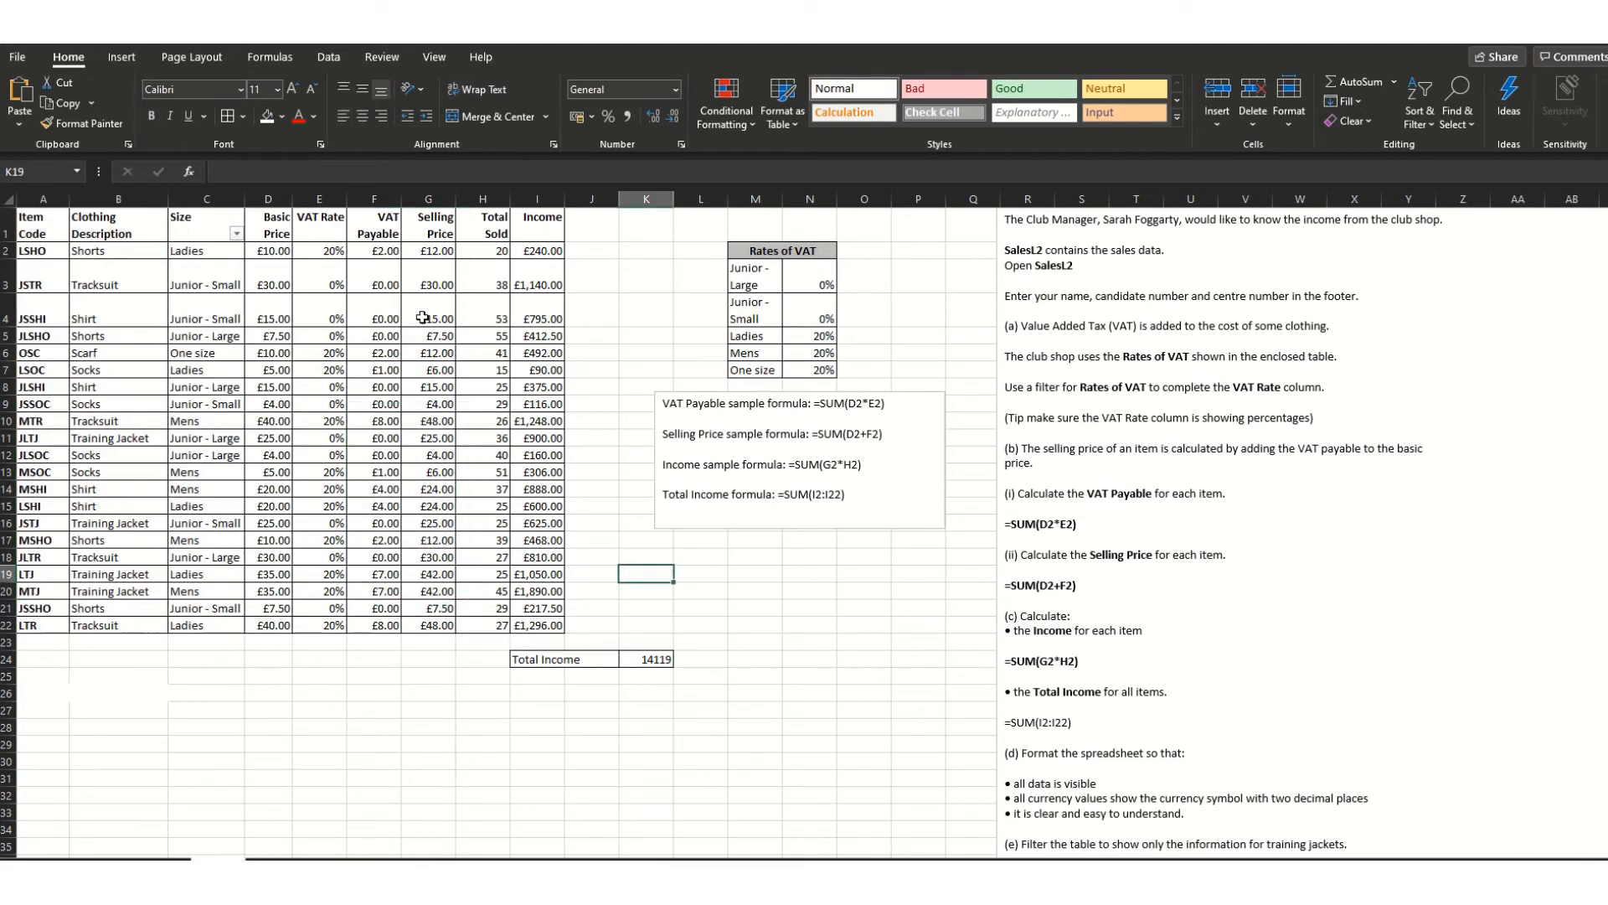
scroll(1271, 595, down, 1)
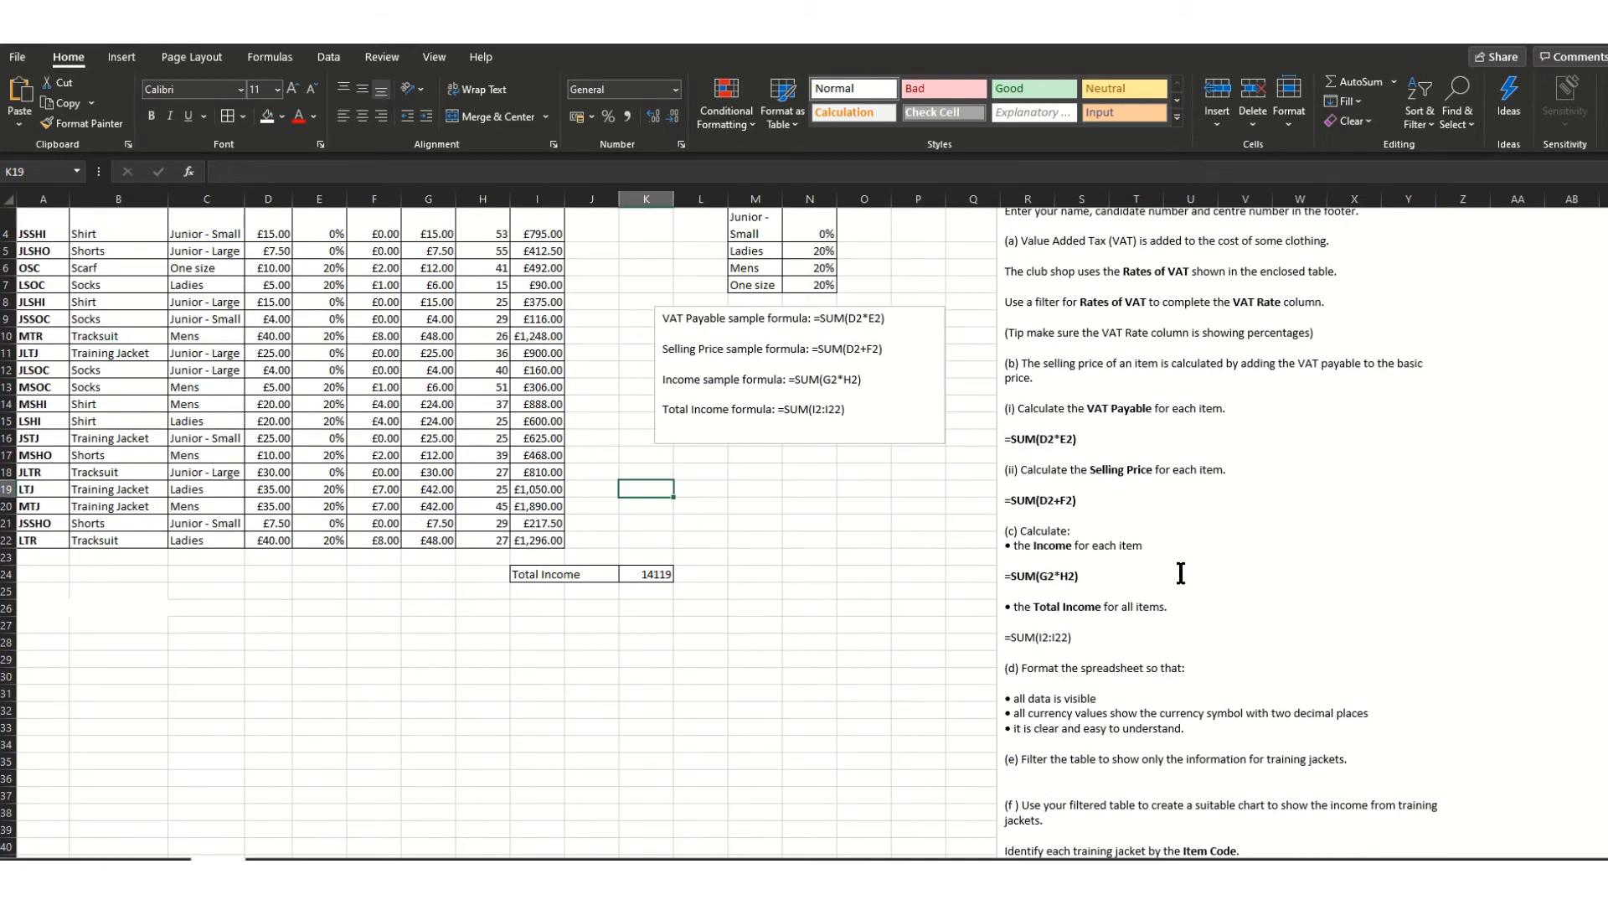
scroll(1184, 572, down, 1)
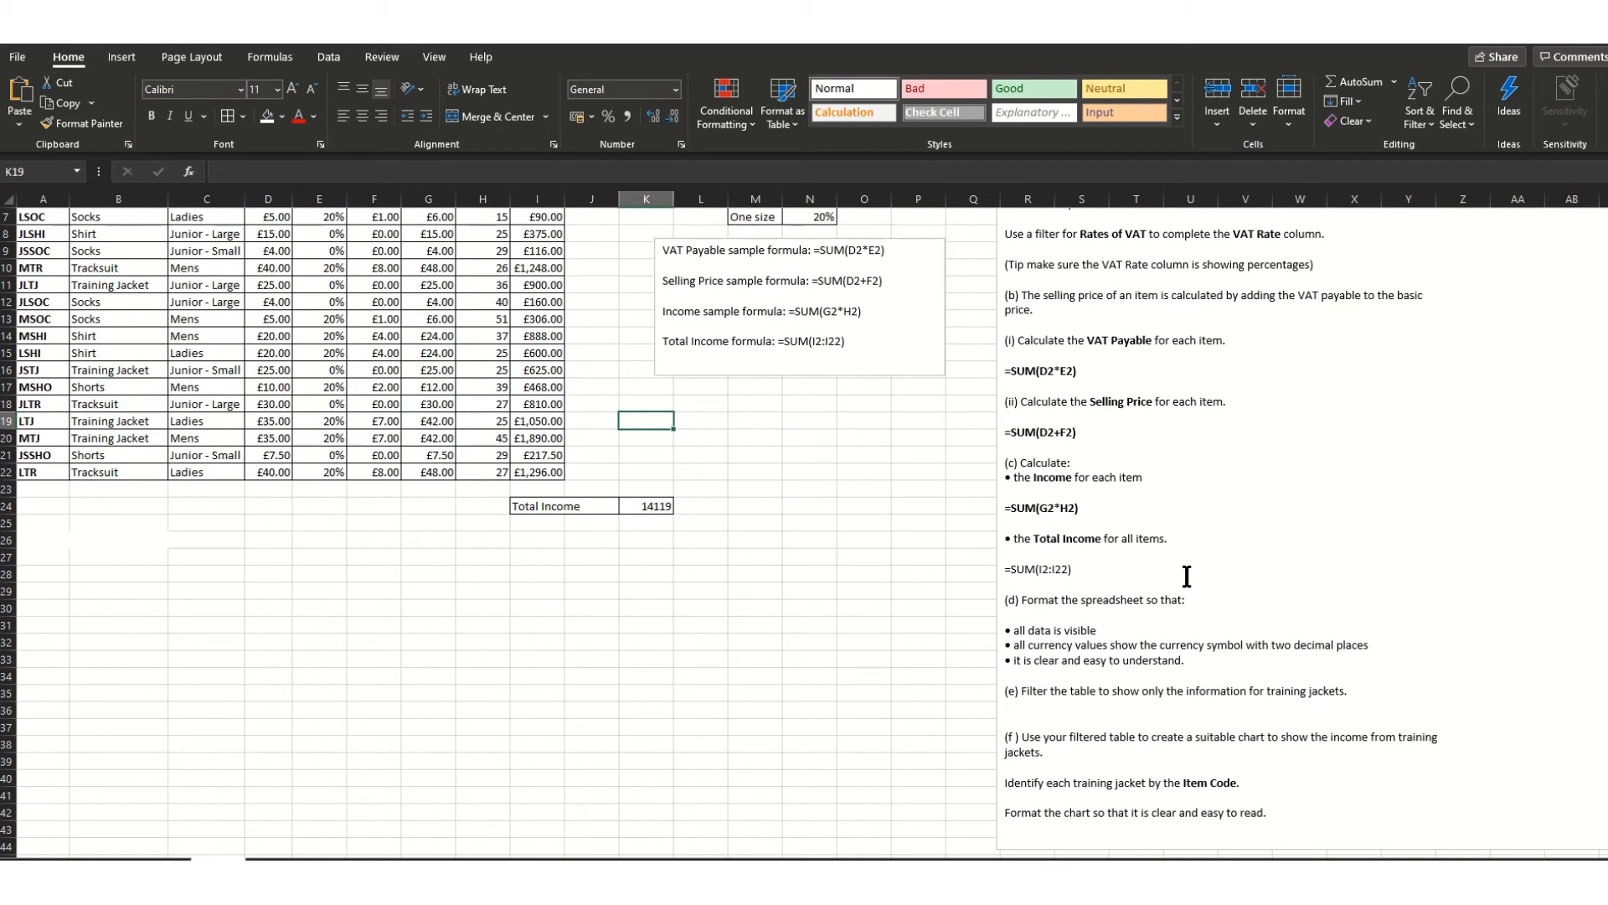
scroll(1187, 576, up, 2)
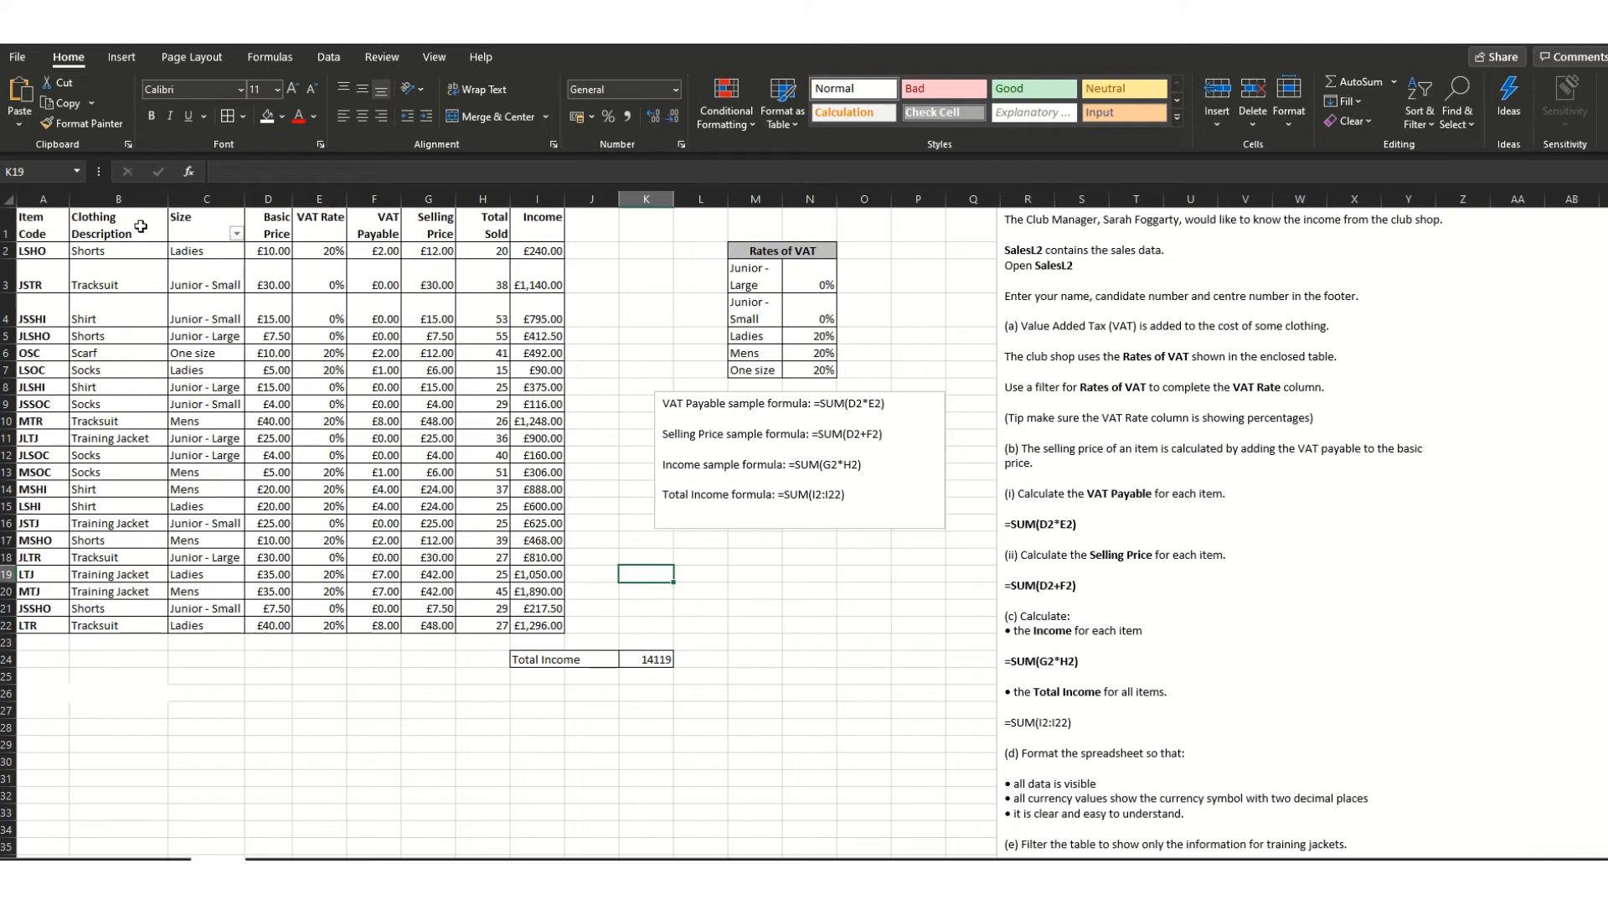
drag(142, 226, 149, 623)
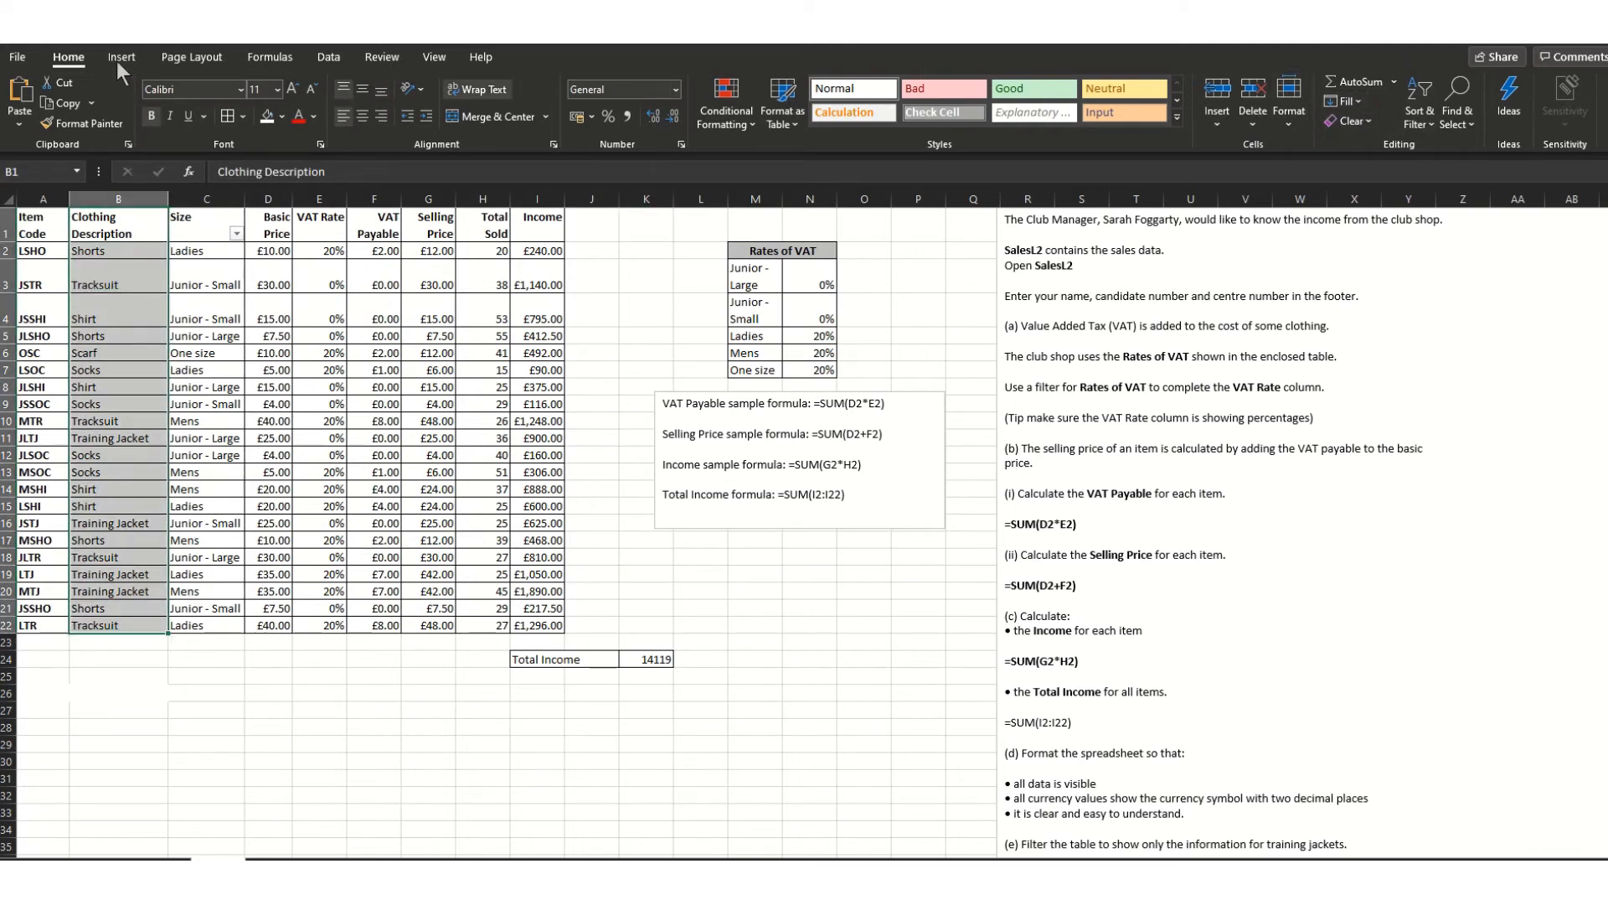
click(1433, 121)
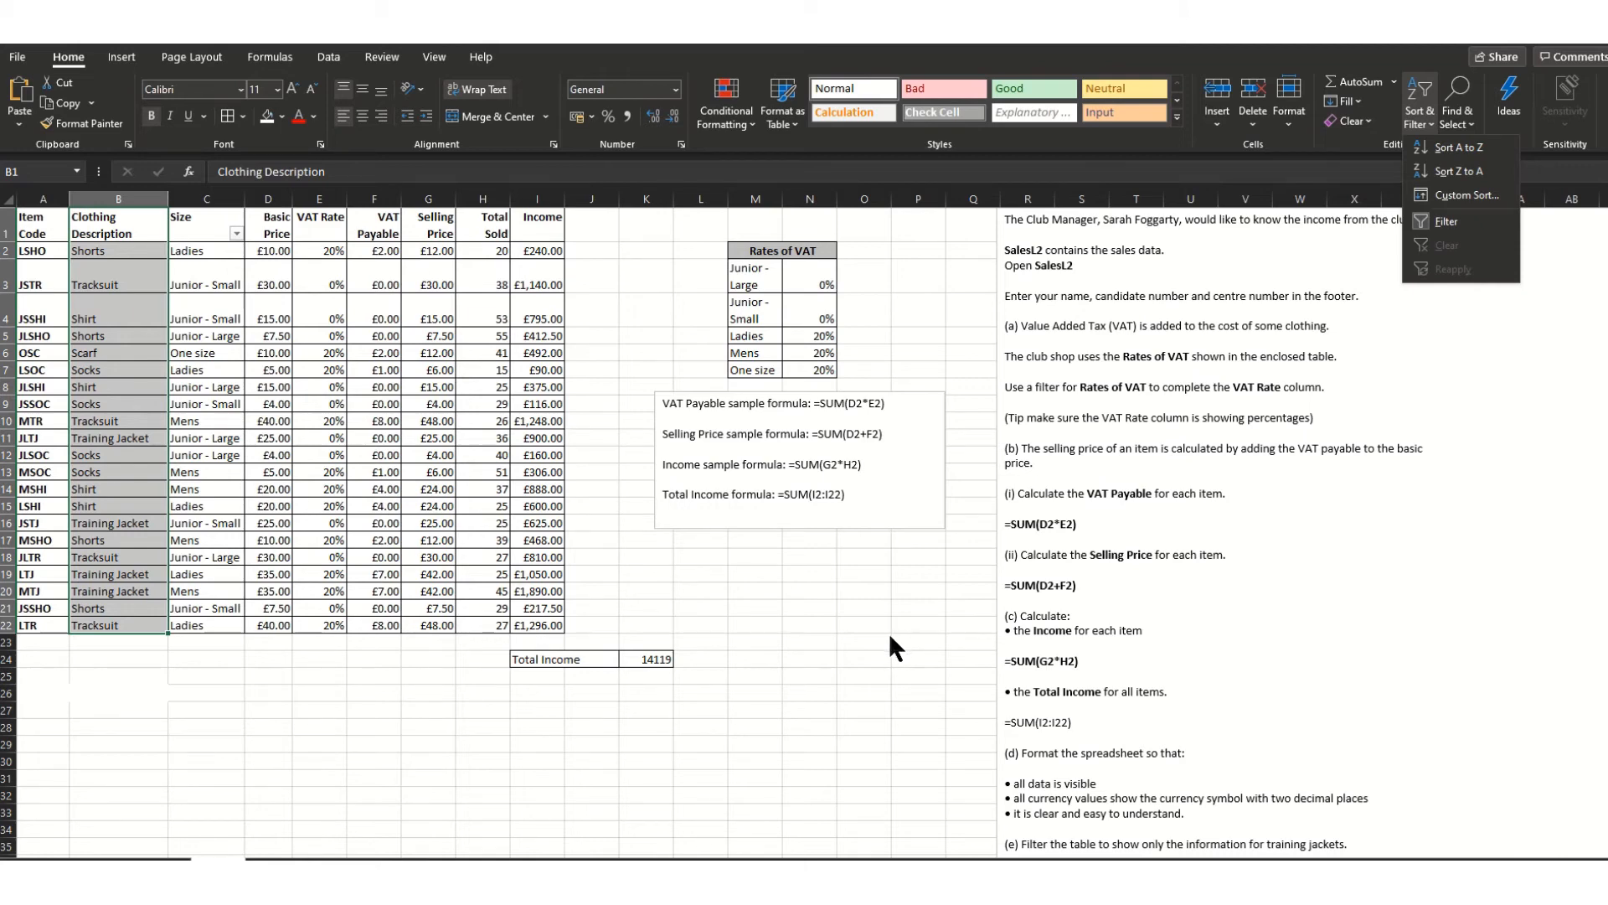
scroll(890, 637, down, 1)
scroll(777, 542, up, 1)
click(17, 57)
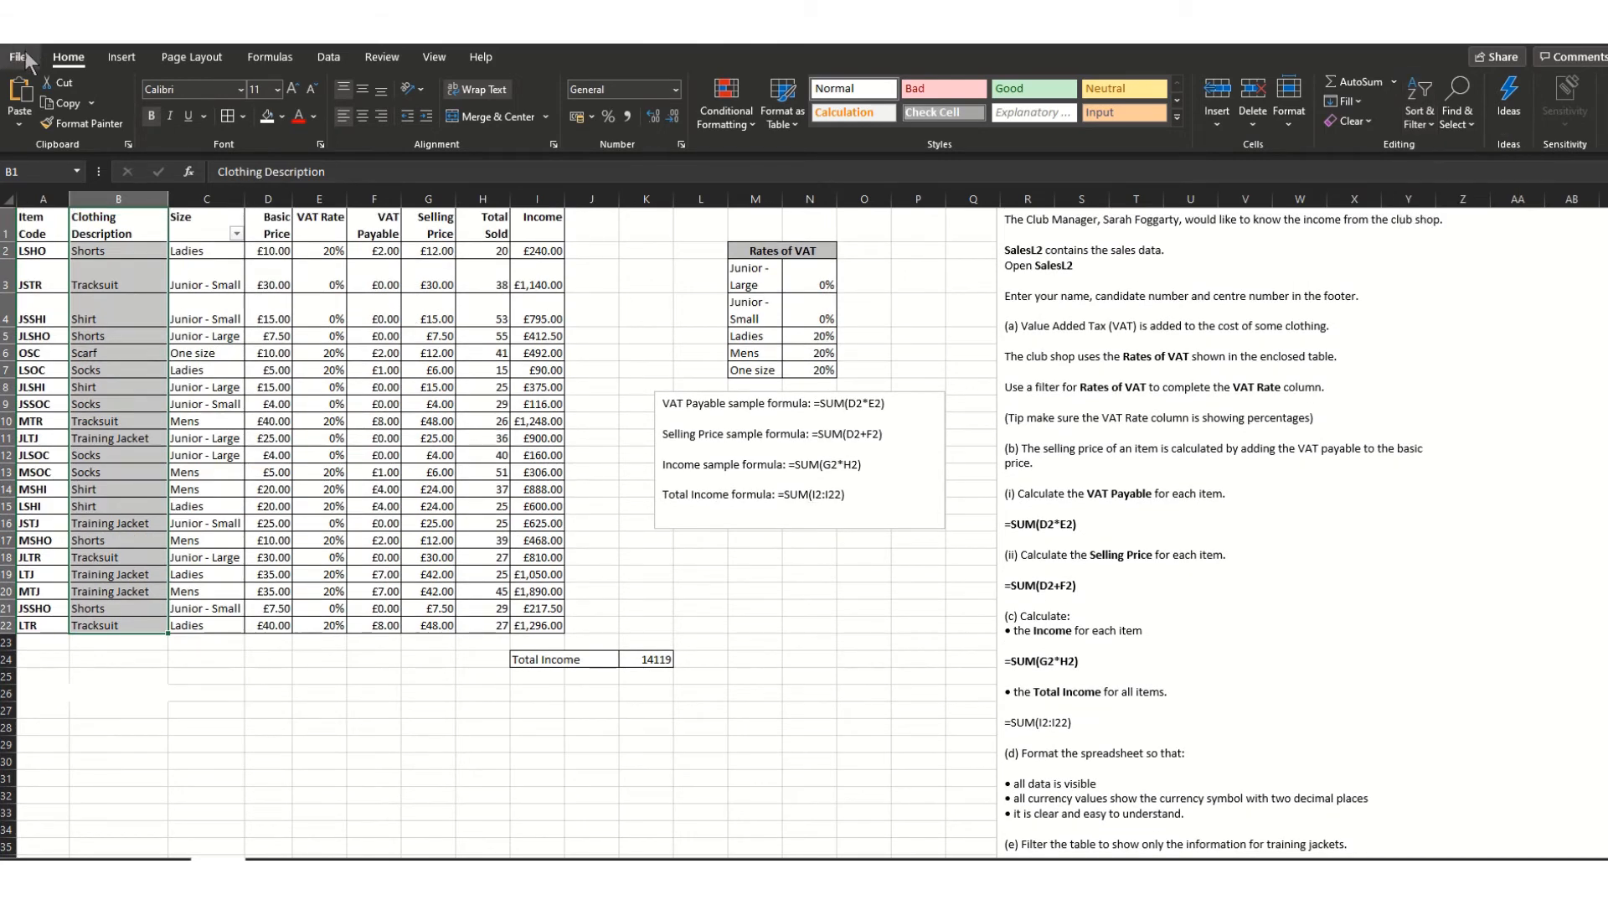
- Set printing to the HP Officejet Pro 8600 (Network), Landscape, with Fit Sheet on One Page
click(52, 319)
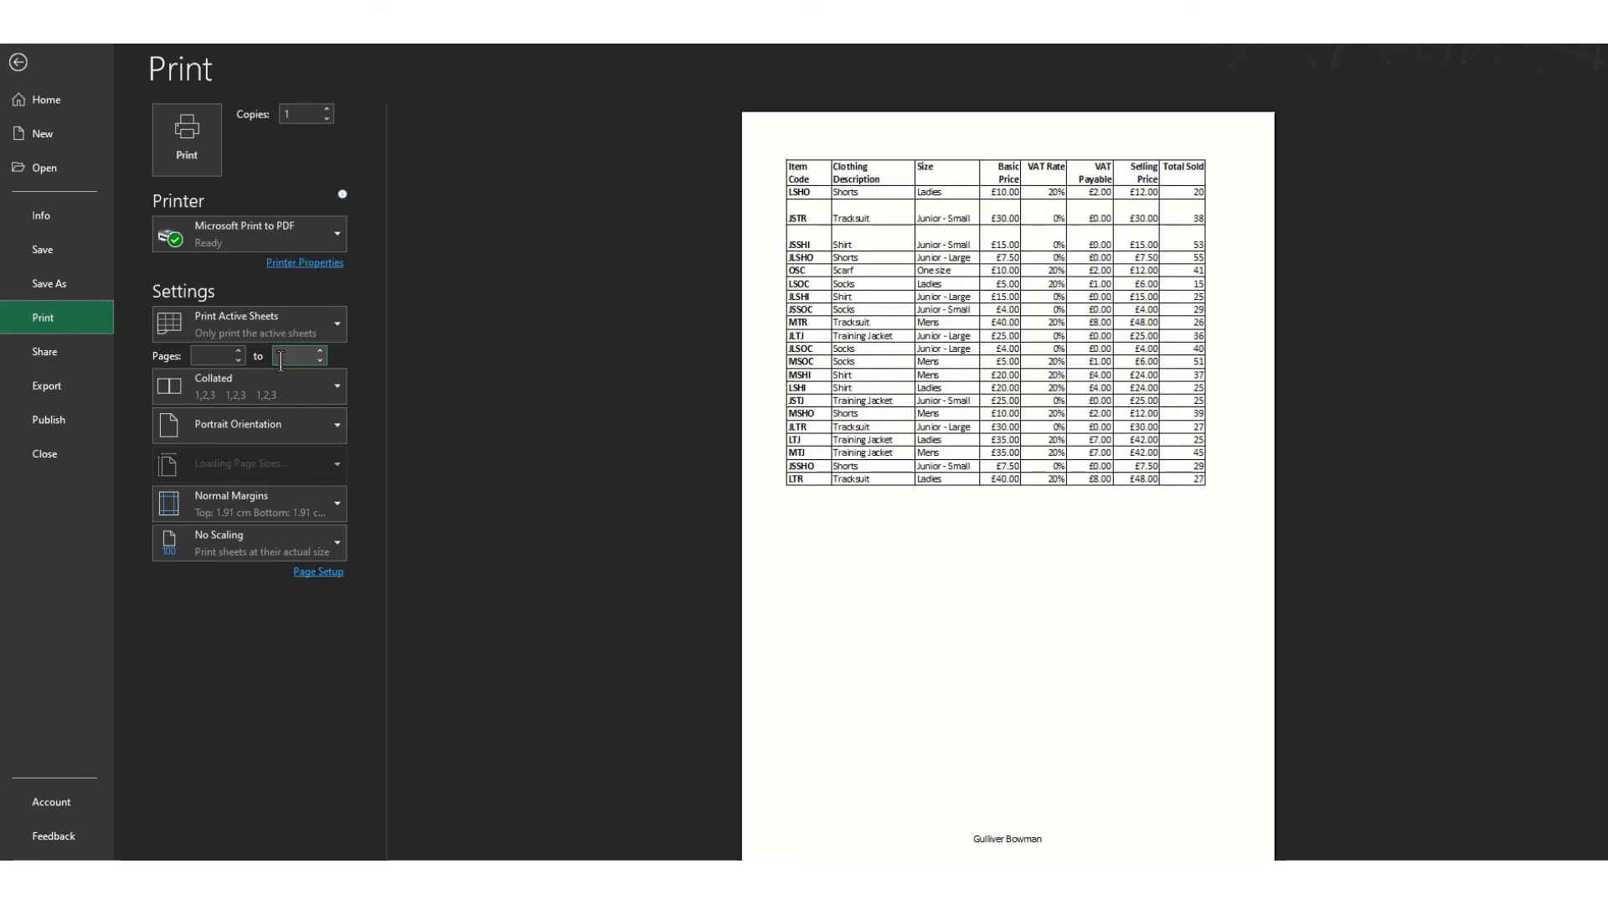
click(335, 234)
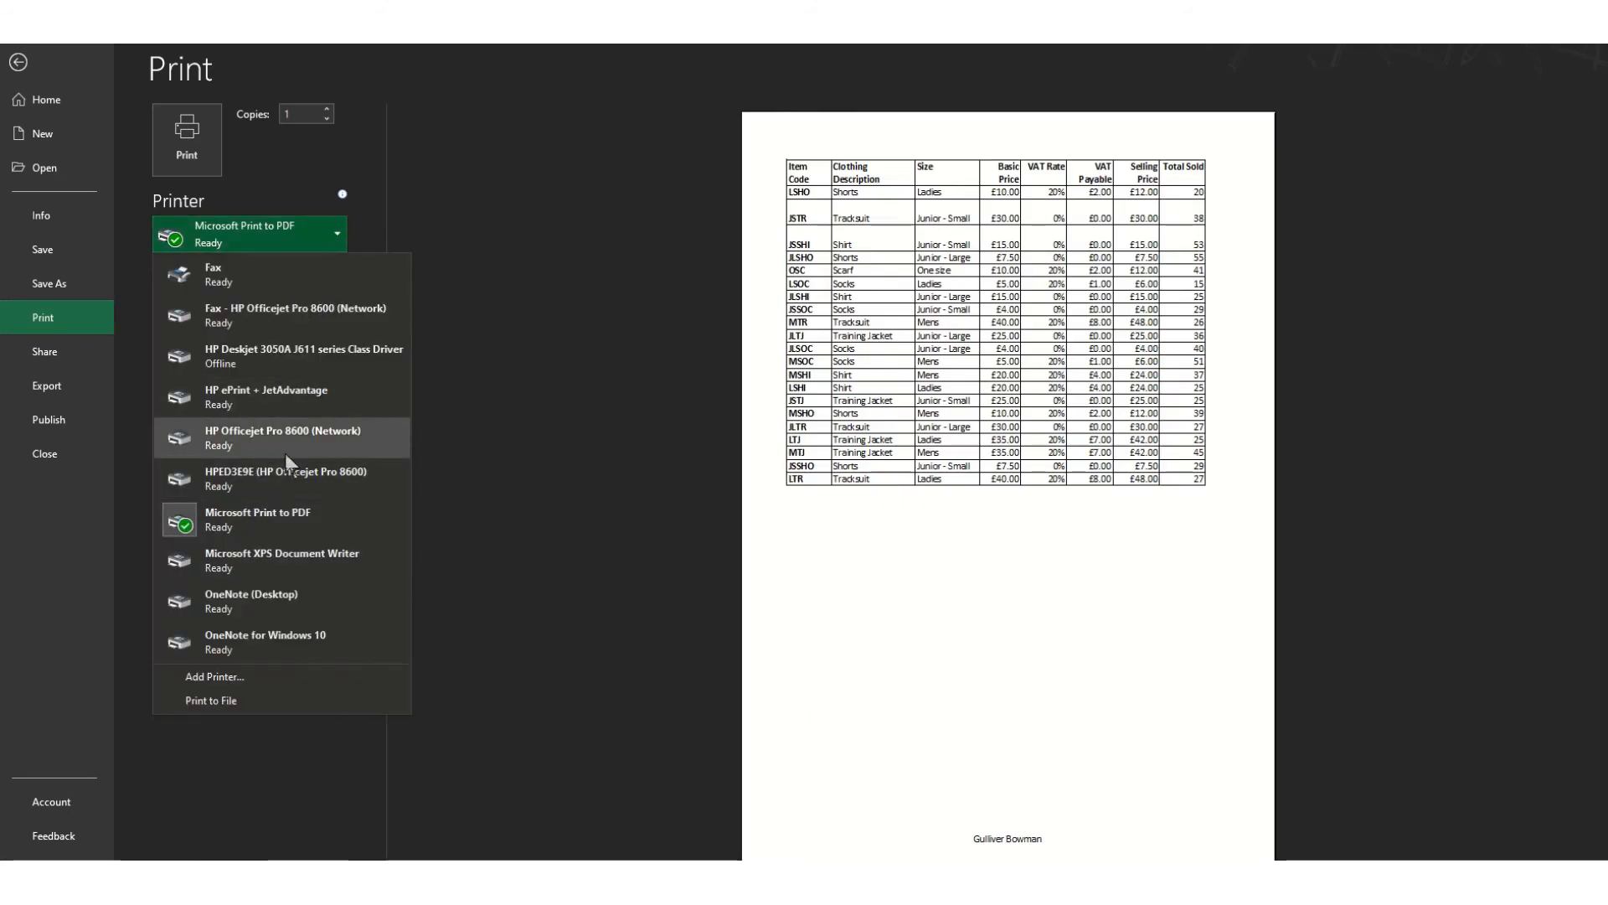
click(277, 432)
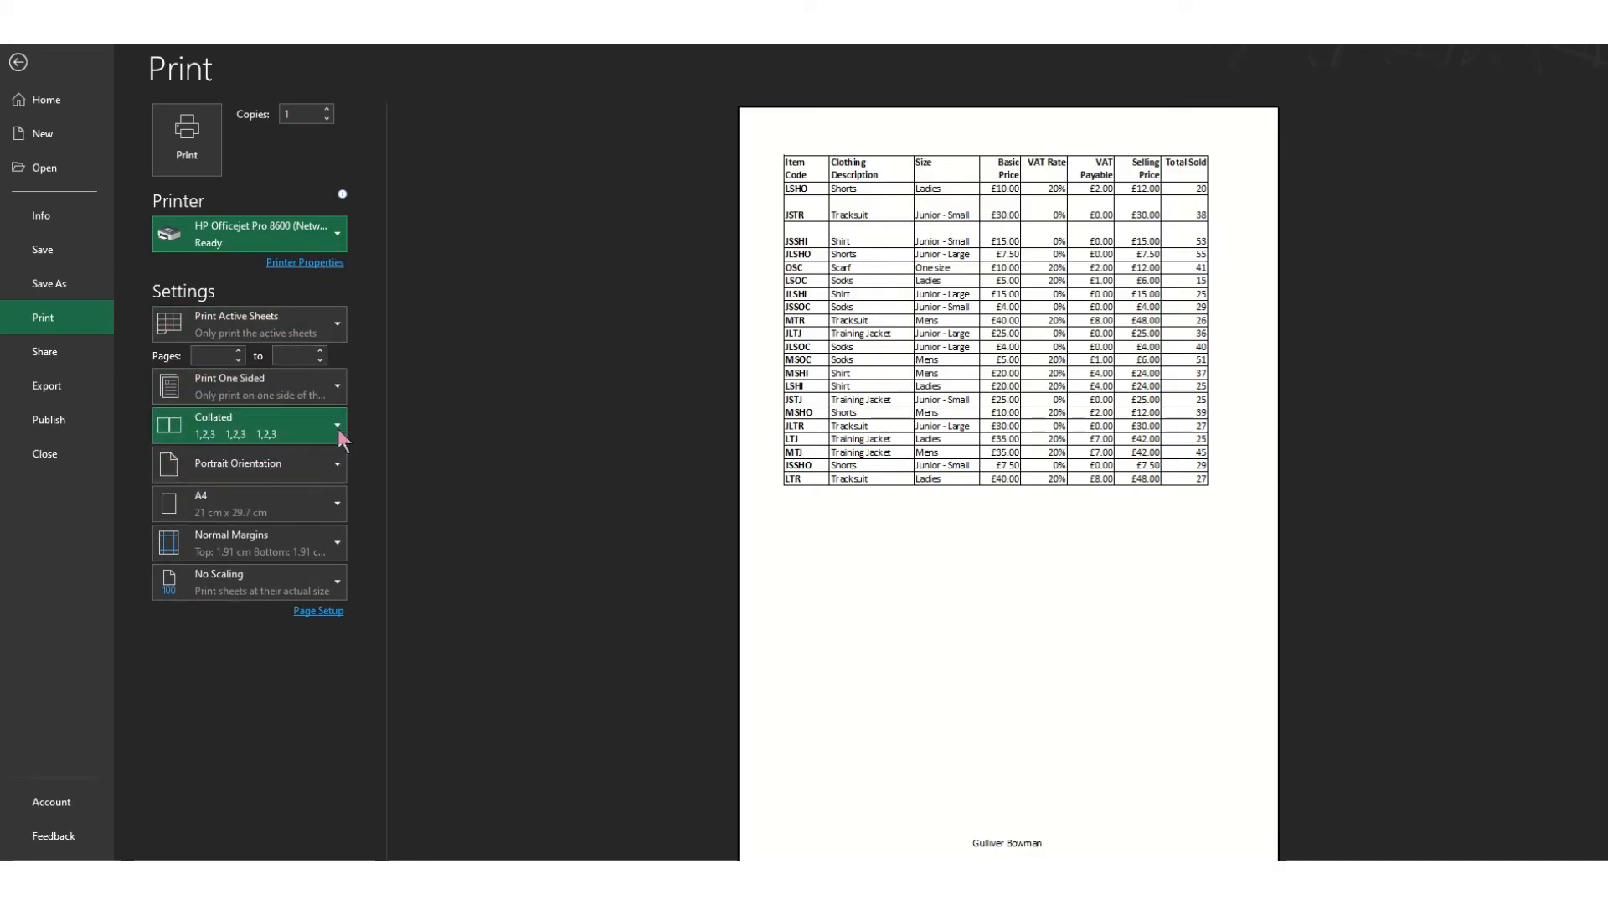
click(336, 462)
click(308, 551)
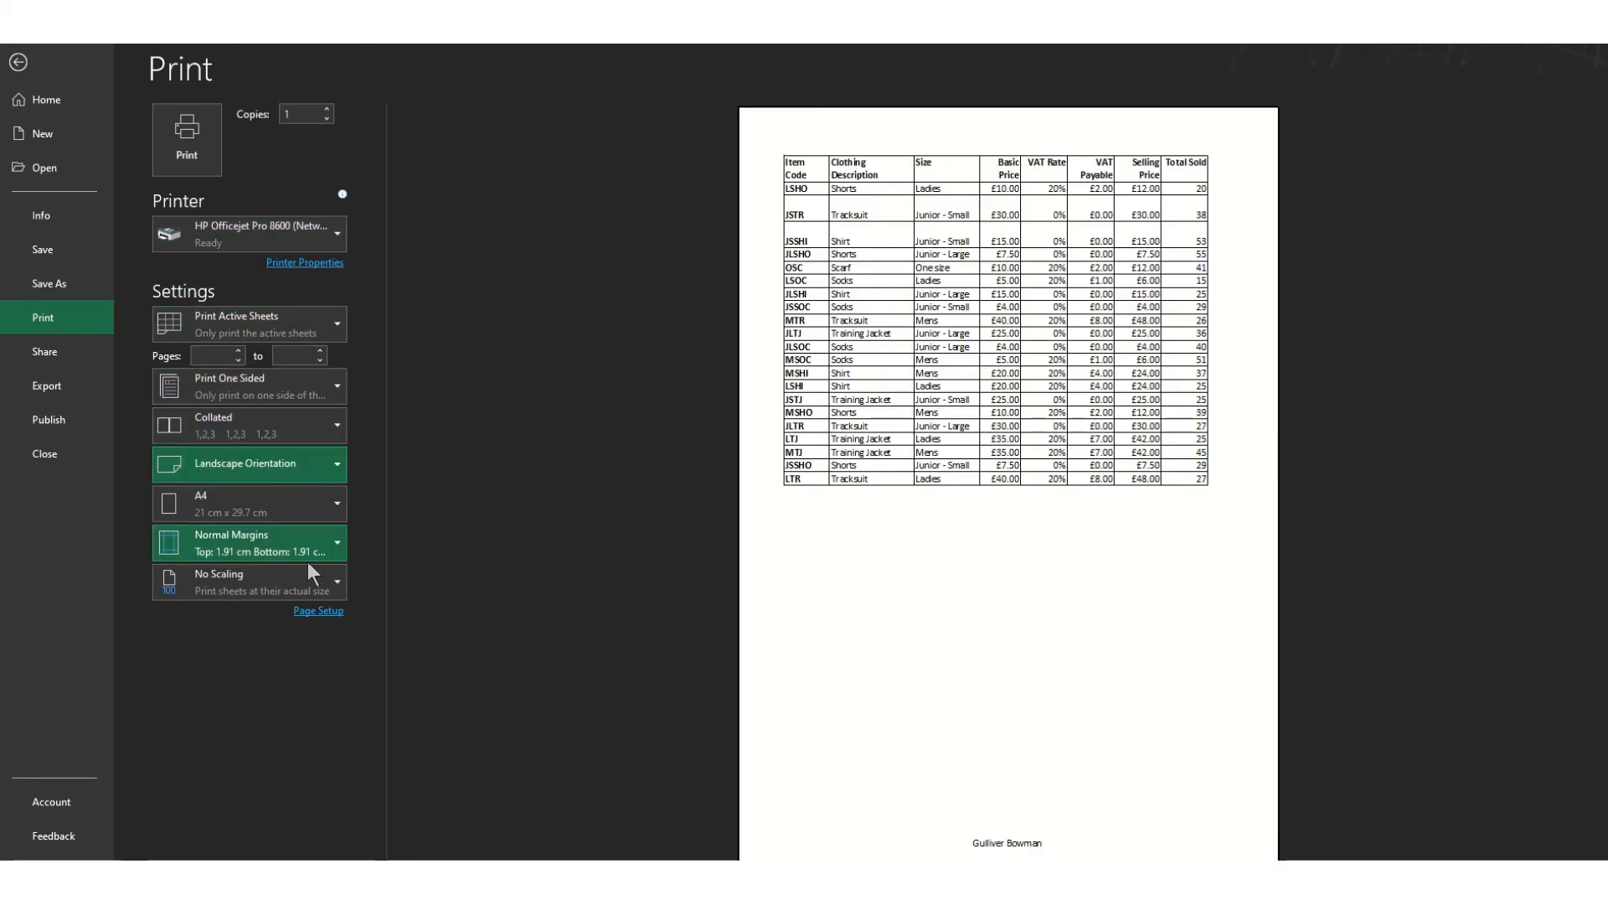
click(336, 581)
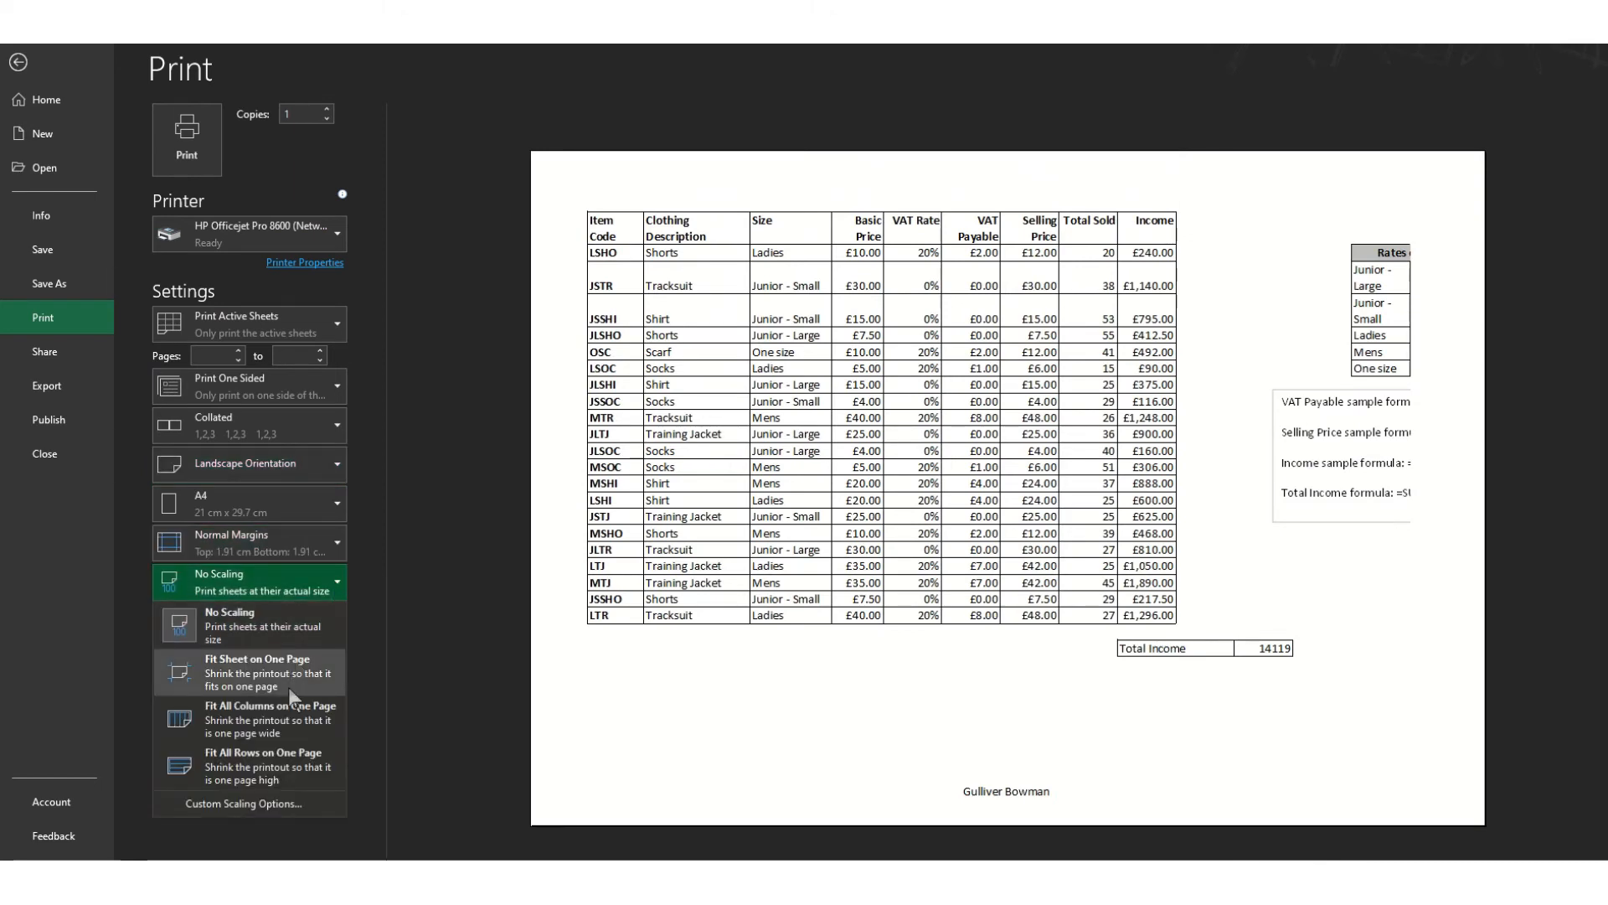
click(288, 686)
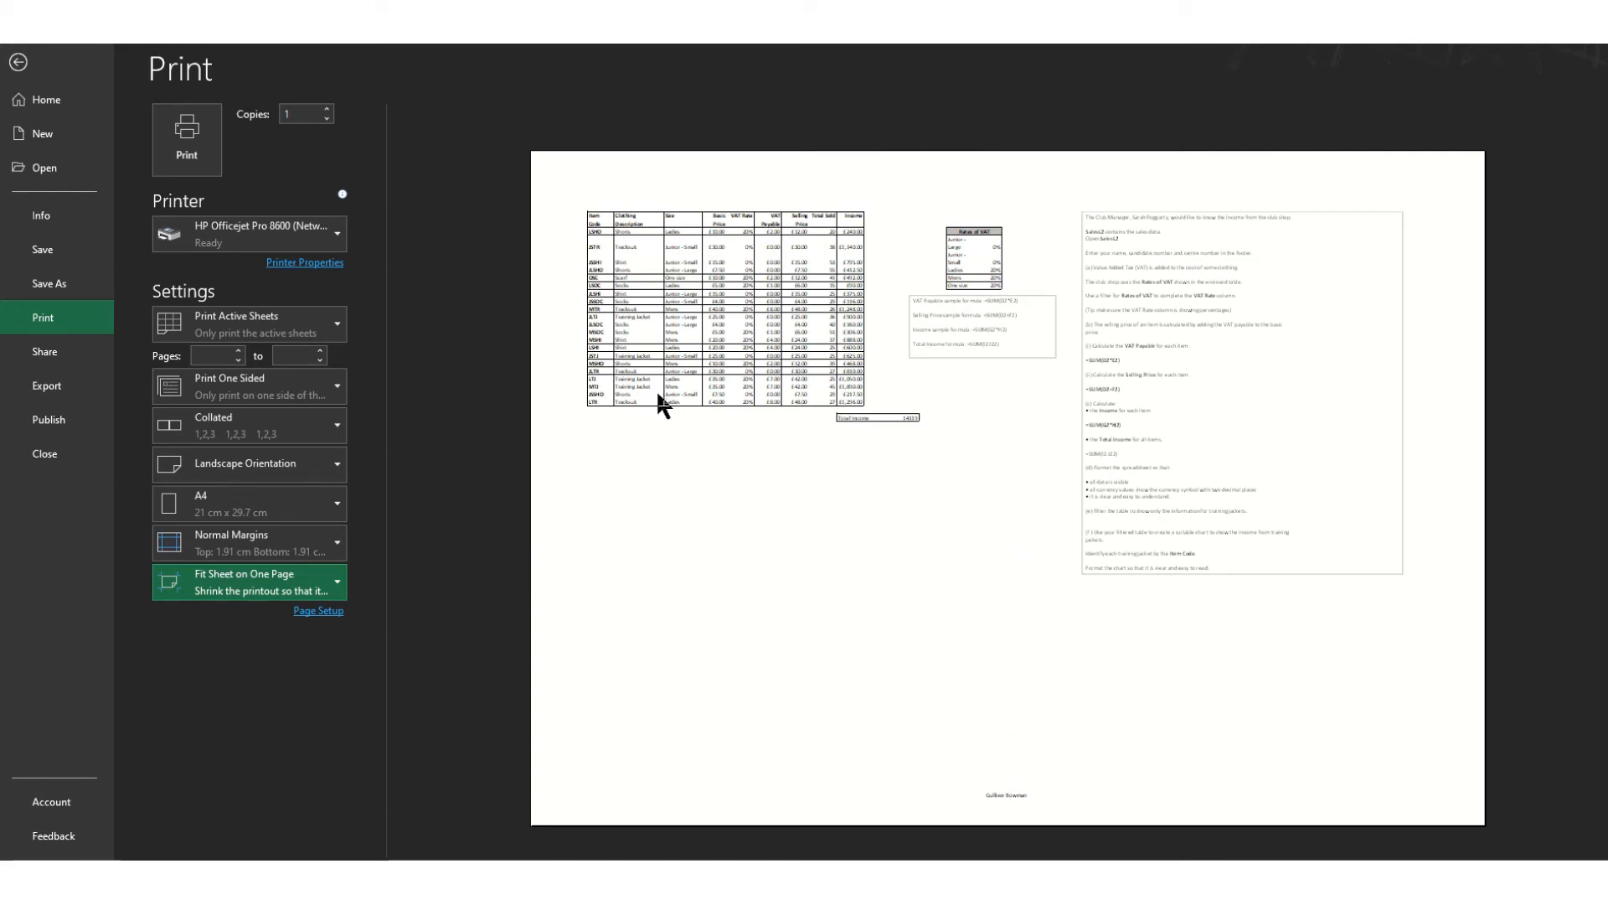
click(19, 64)
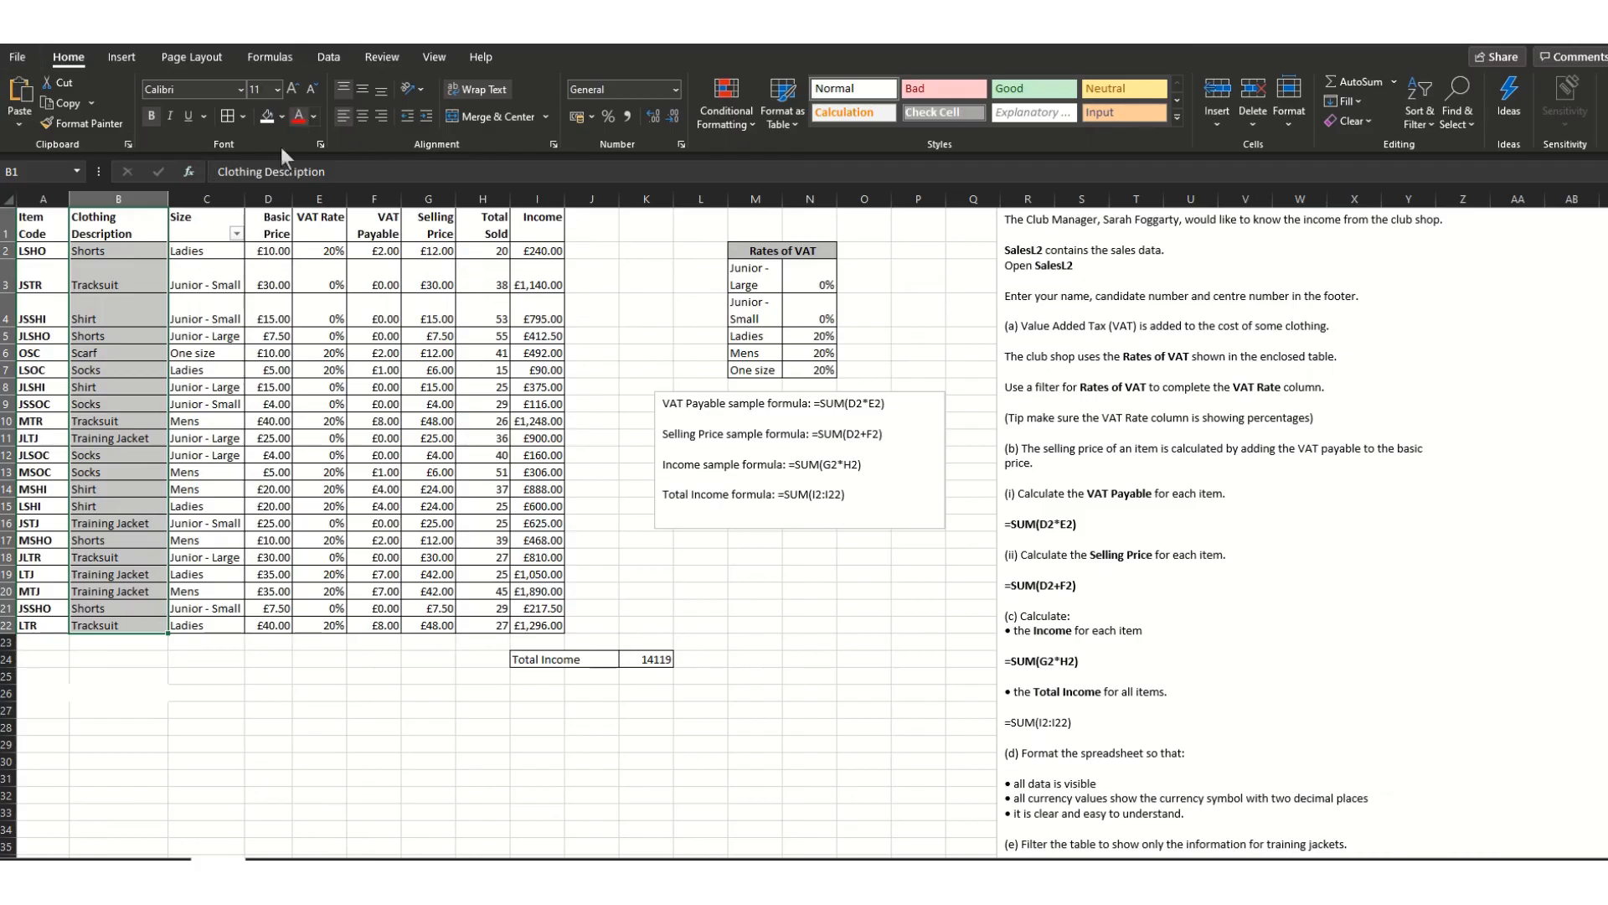
- Reset the table's filter by turning it off and back on
click(1428, 124)
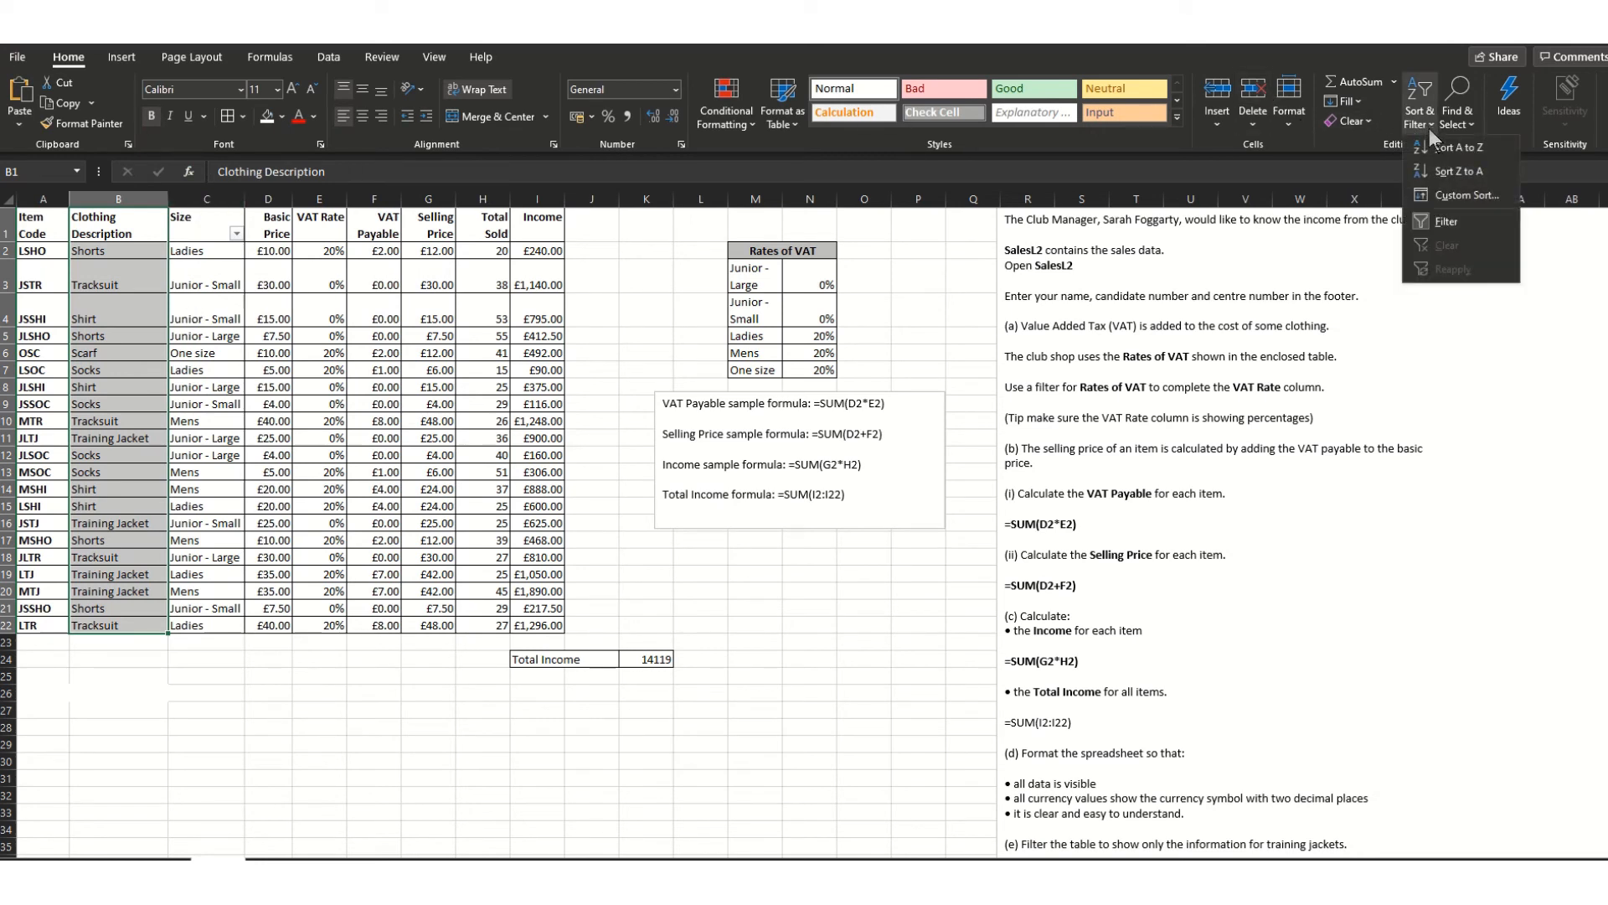
click(1449, 222)
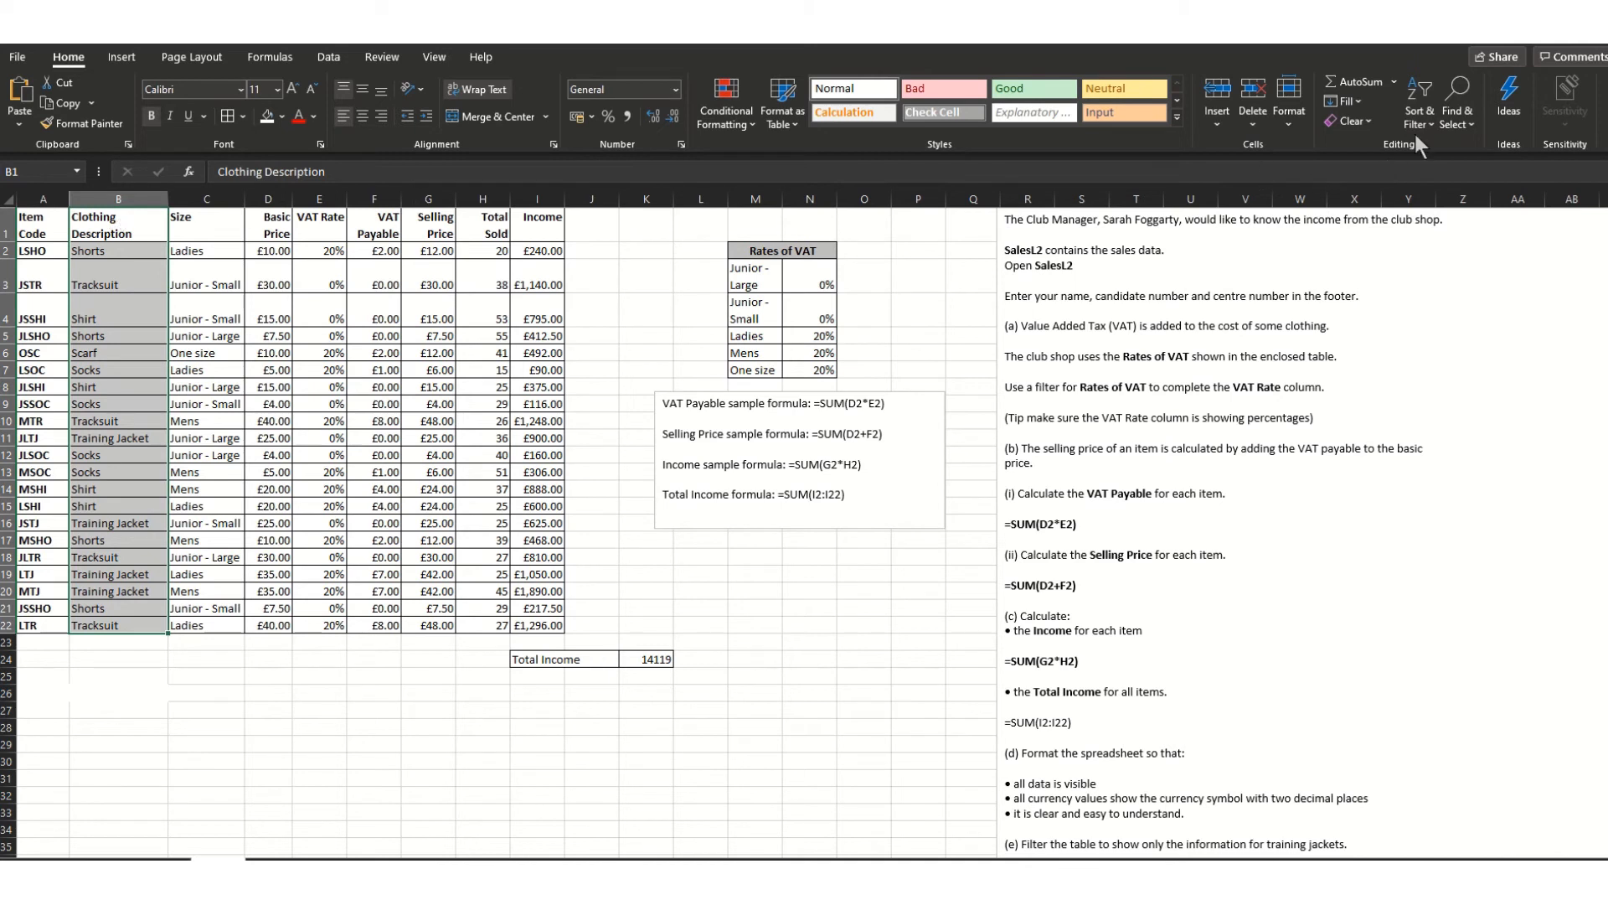
click(1435, 123)
click(1444, 223)
- Filter Clothing Description to show only the Training Jacket rows
click(159, 233)
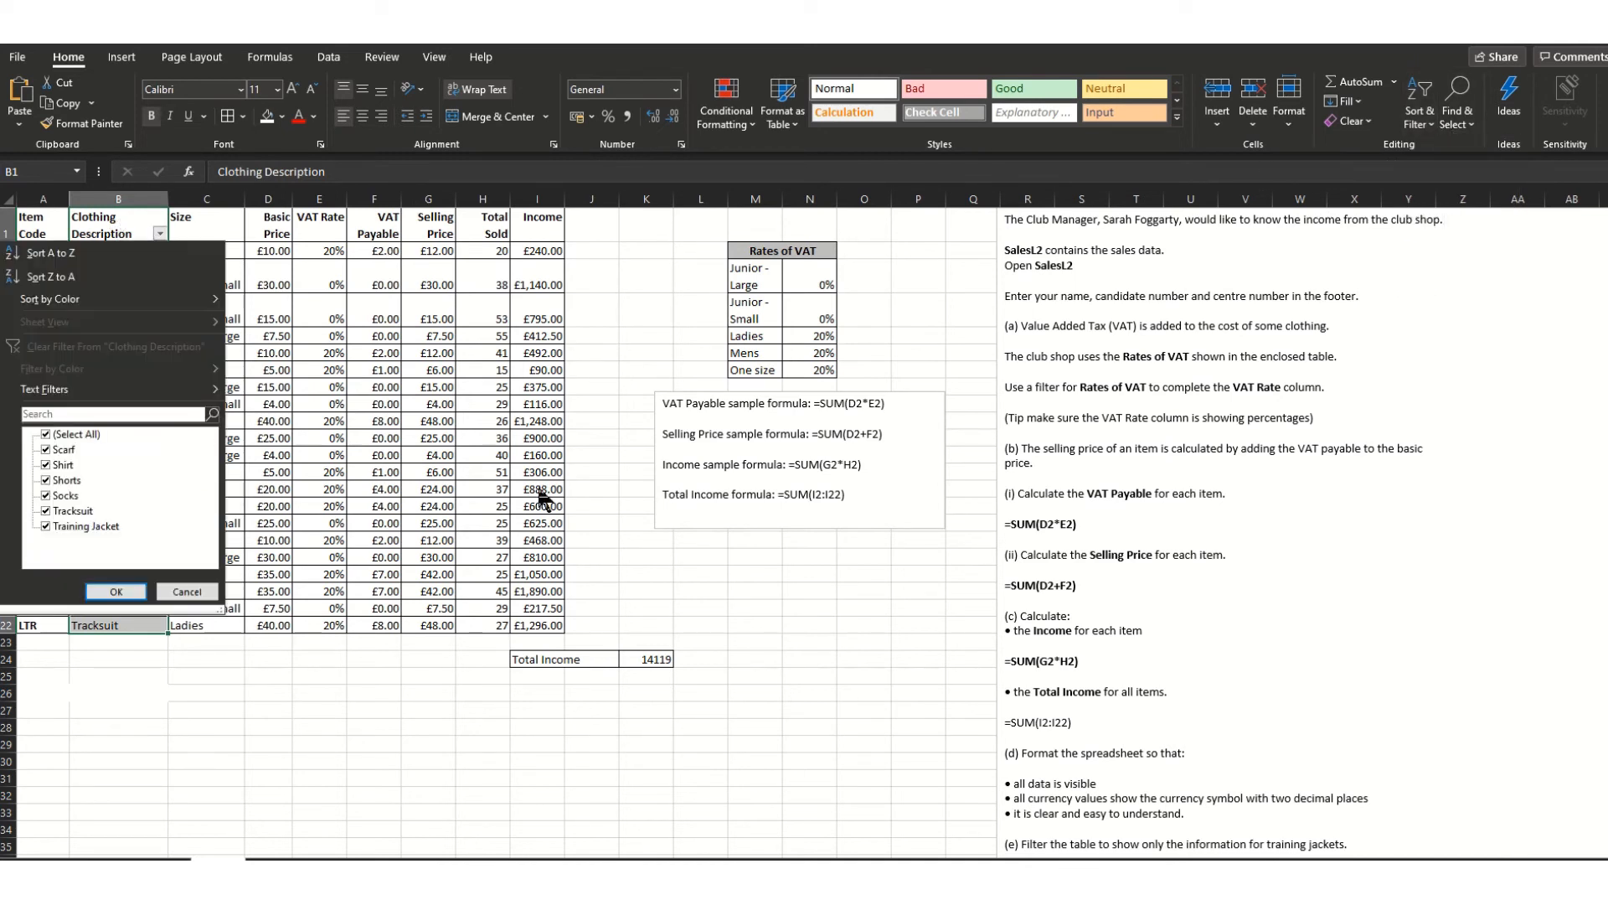
scroll(1230, 782, down, 4)
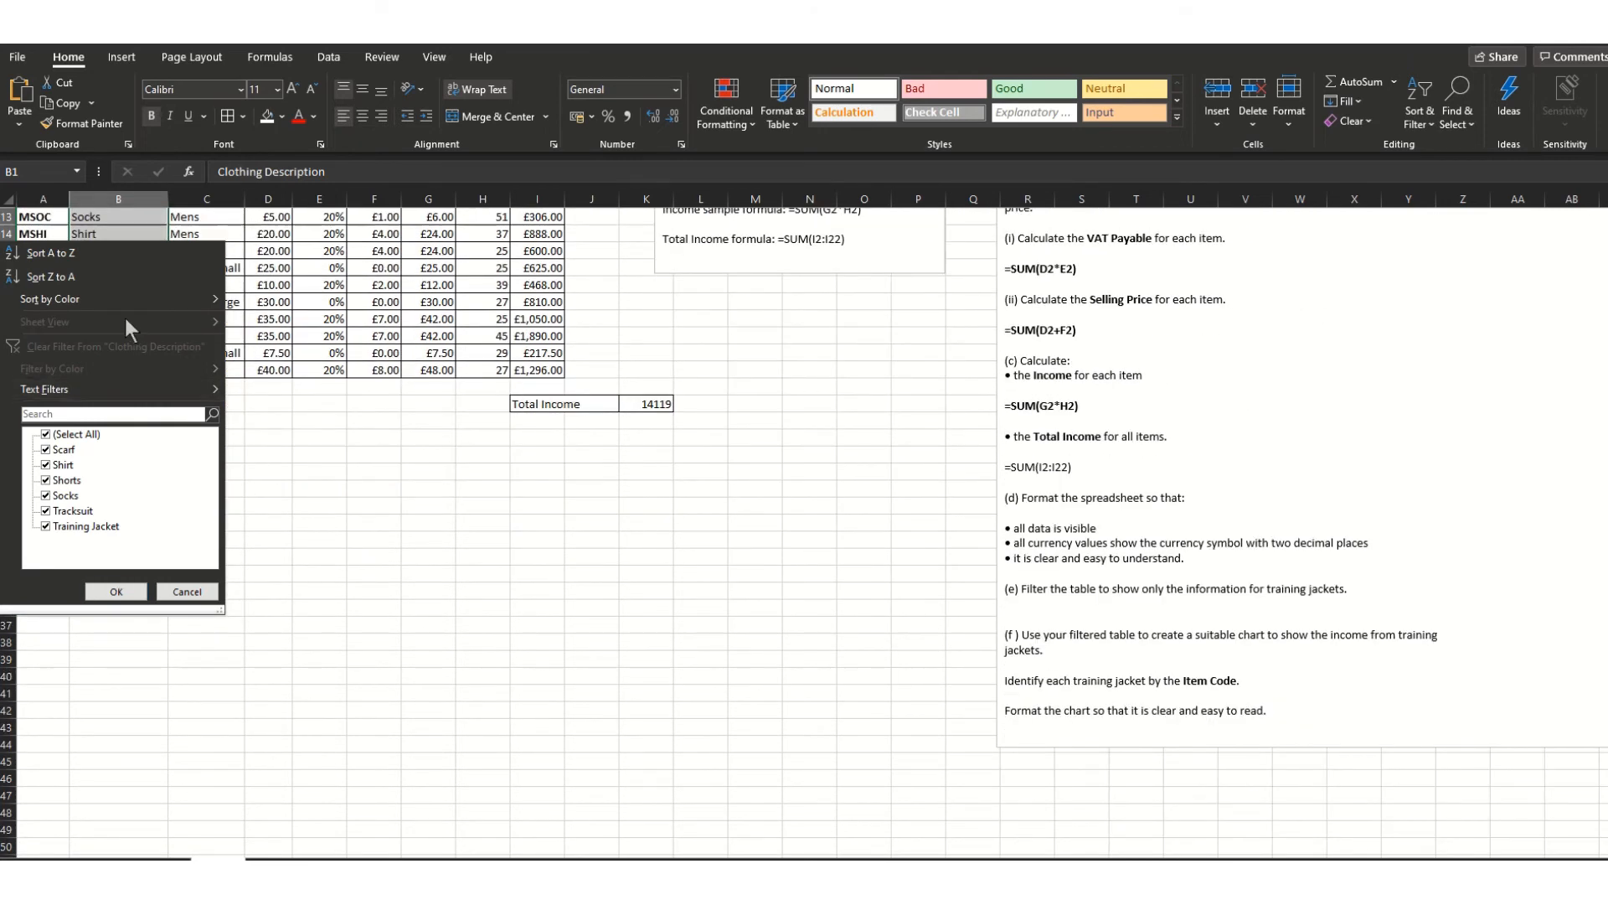
click(46, 434)
click(47, 526)
click(116, 592)
scroll(255, 585, up, 2)
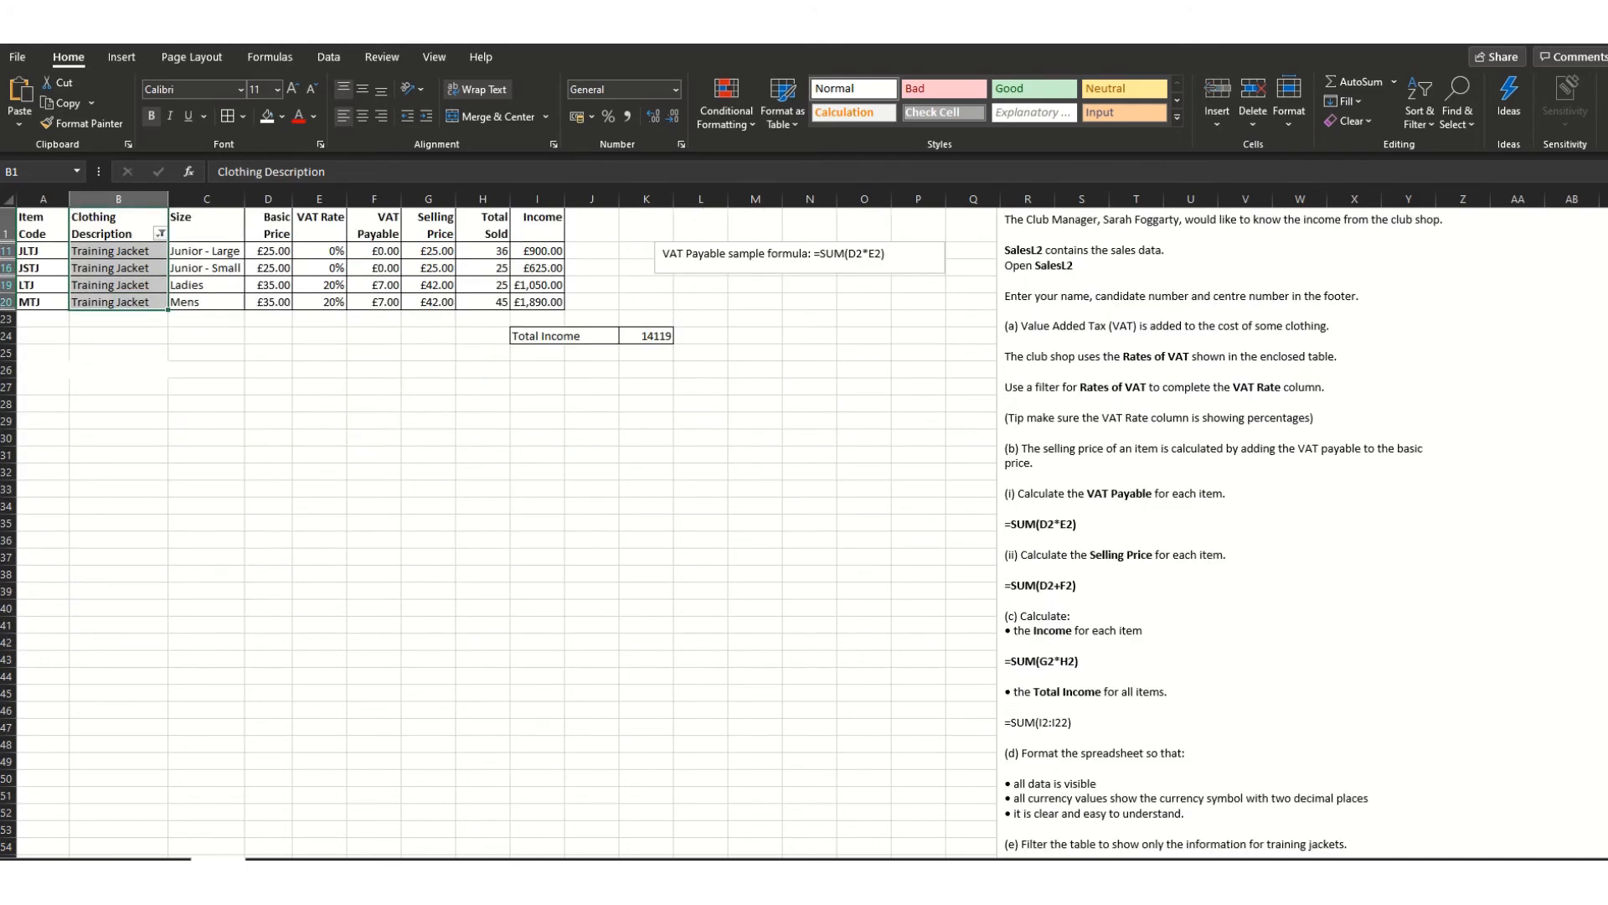
scroll(1362, 758, down, 1)
scroll(1363, 752, up, 1)
scroll(1357, 721, down, 5)
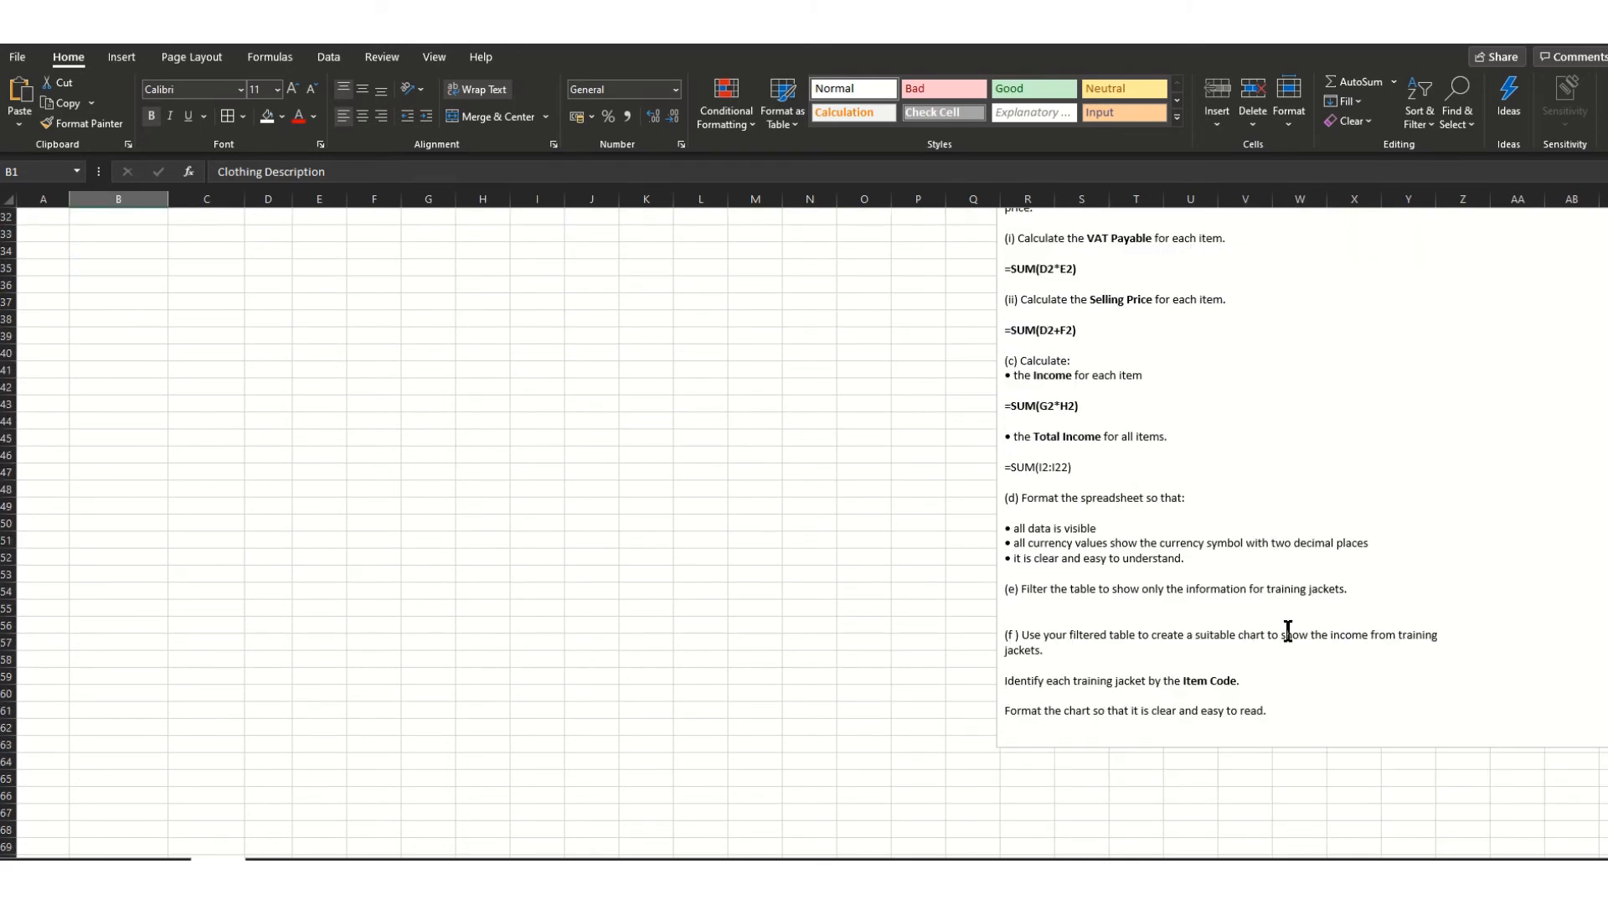
scroll(714, 631, up, 5)
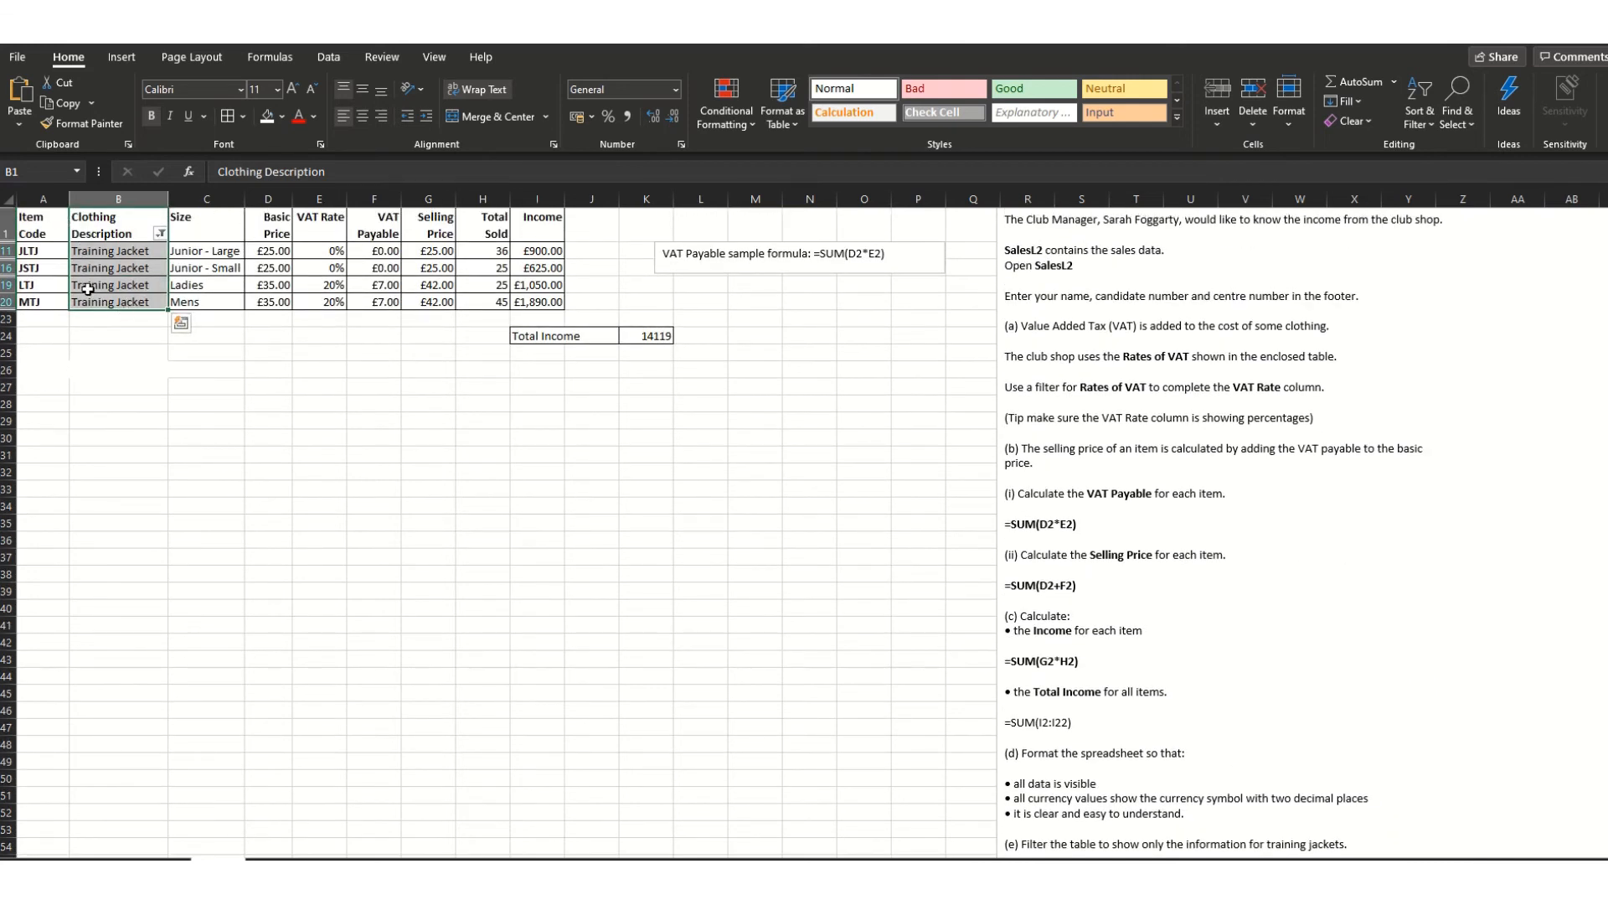
- Browse the Quick Analysis suggestions for the filtered data
click(182, 324)
scroll(1325, 744, down, 1)
scroll(1311, 736, down, 1)
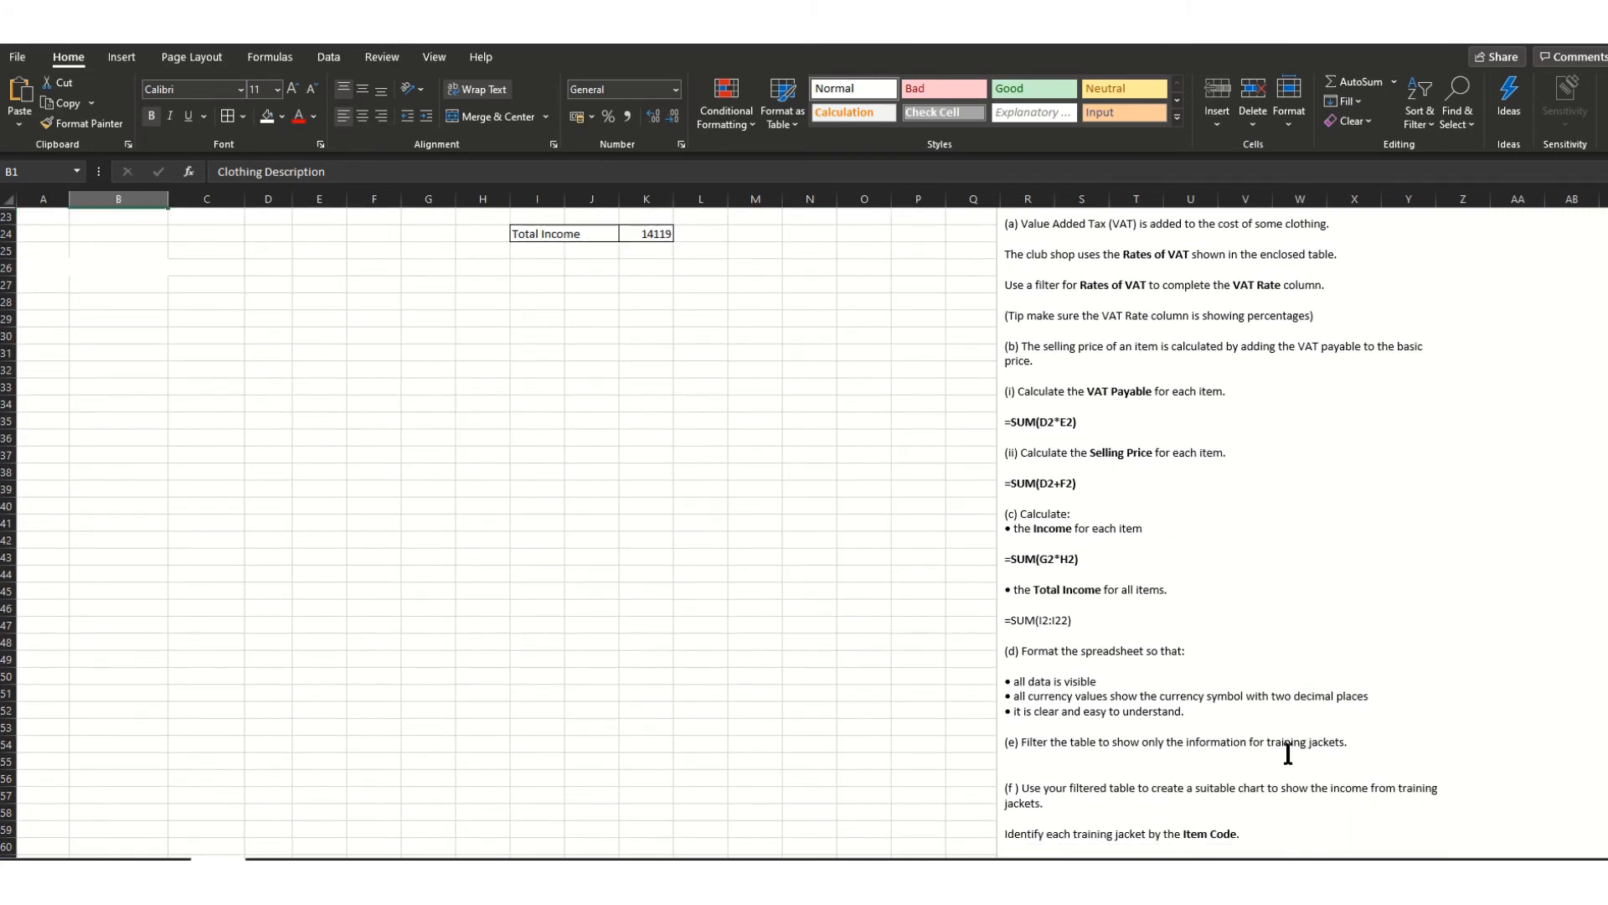
scroll(1279, 759, down, 2)
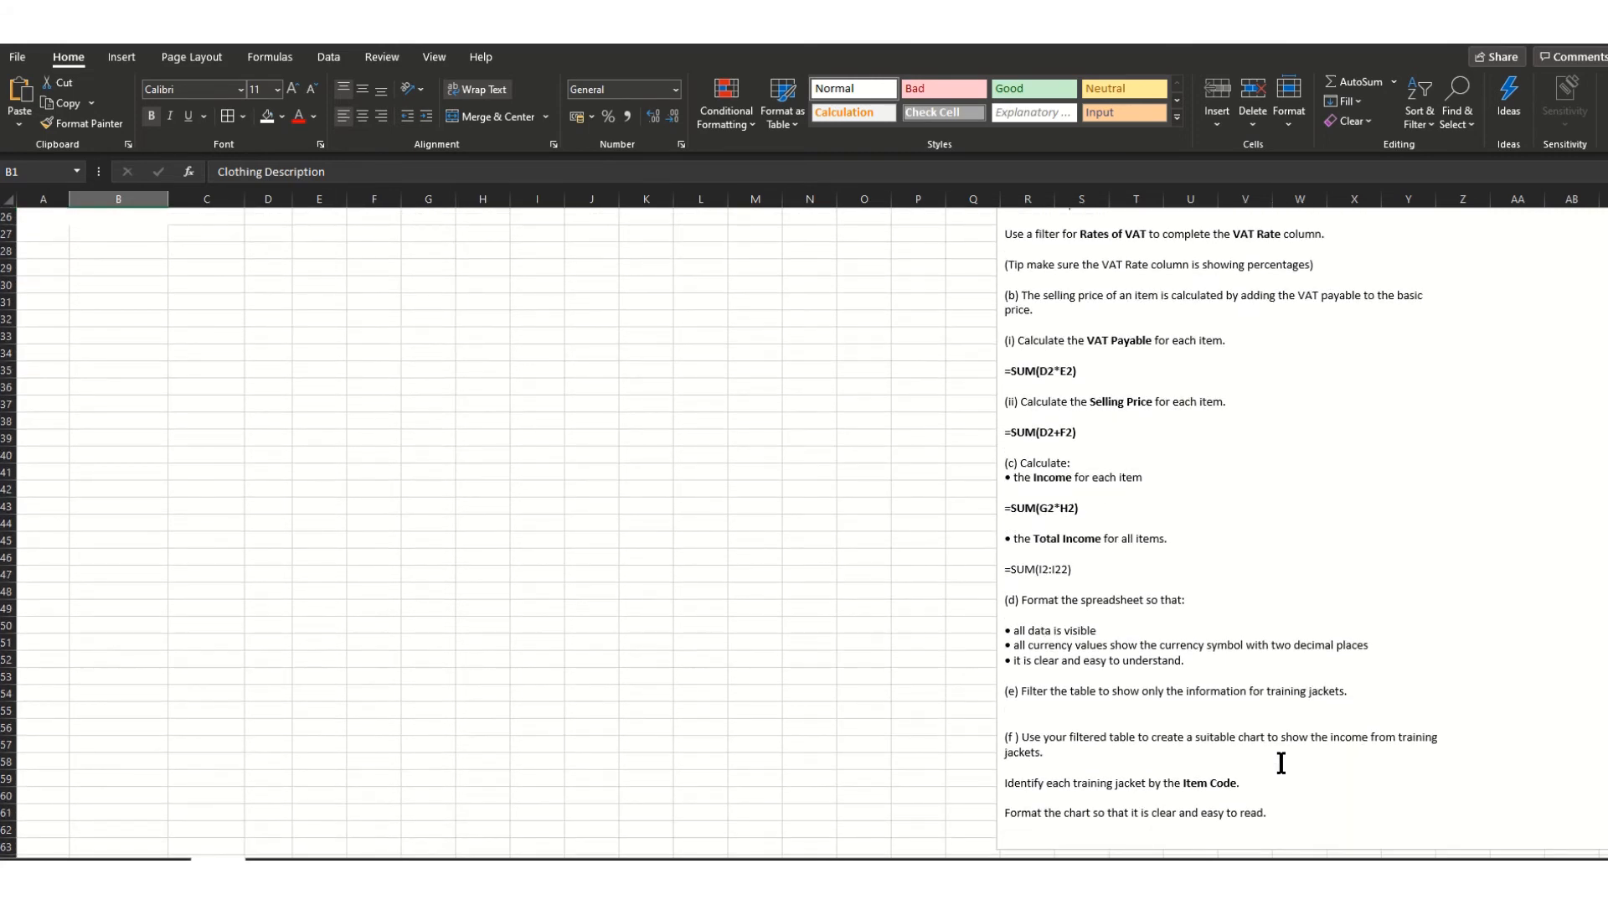
scroll(402, 660, up, 3)
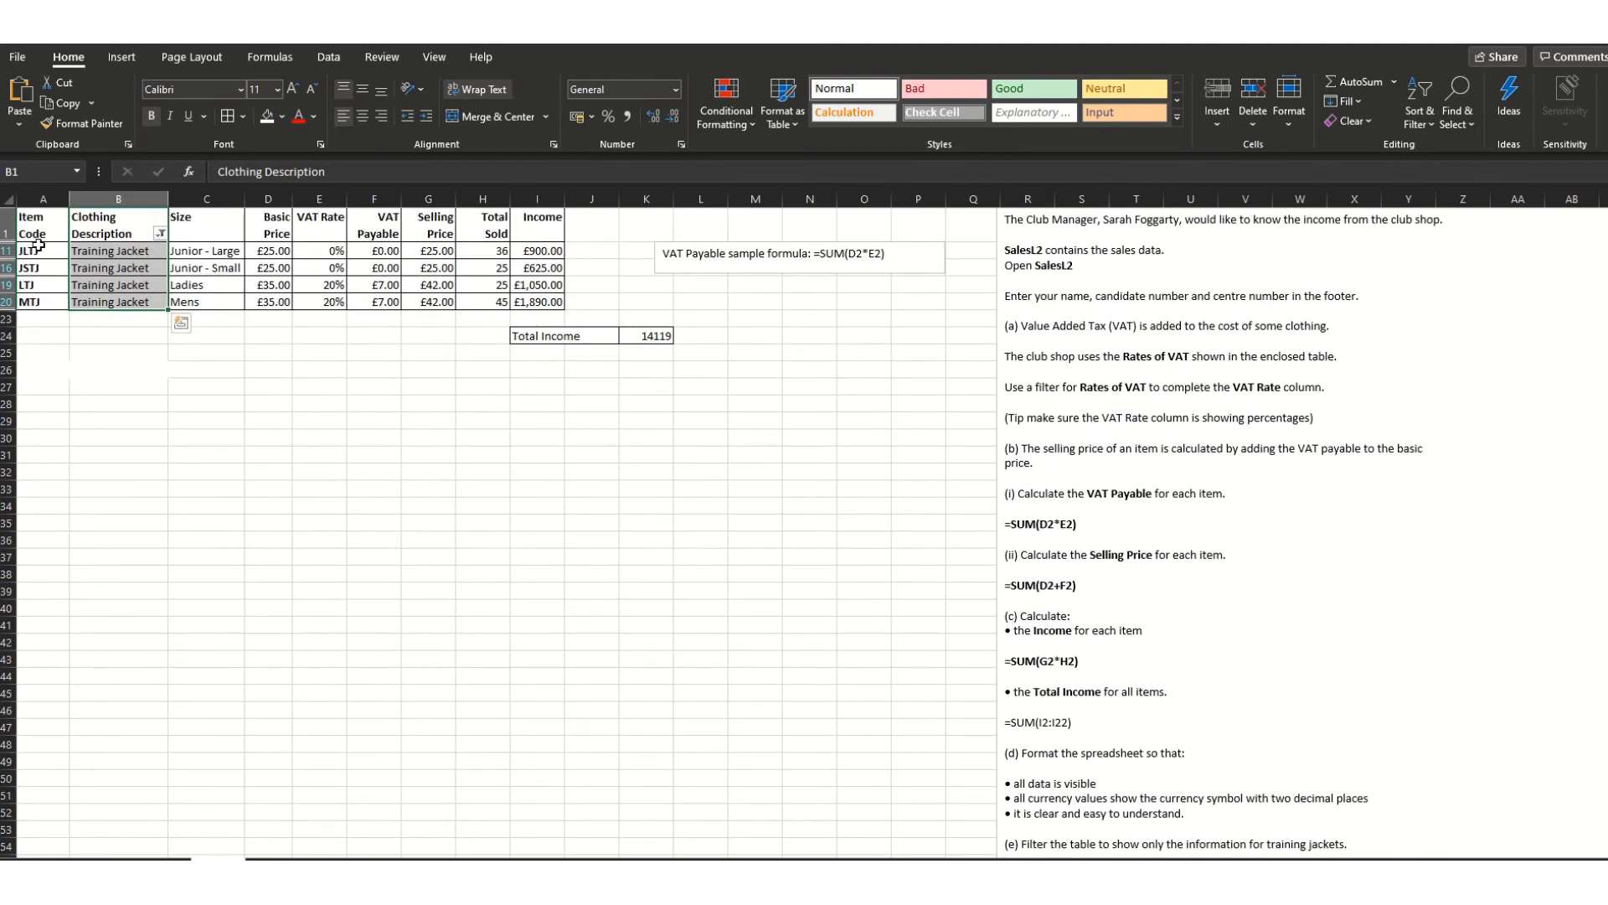
- Insert a recommended clustered column chart of Item Code against Income
drag(40, 227, 35, 303)
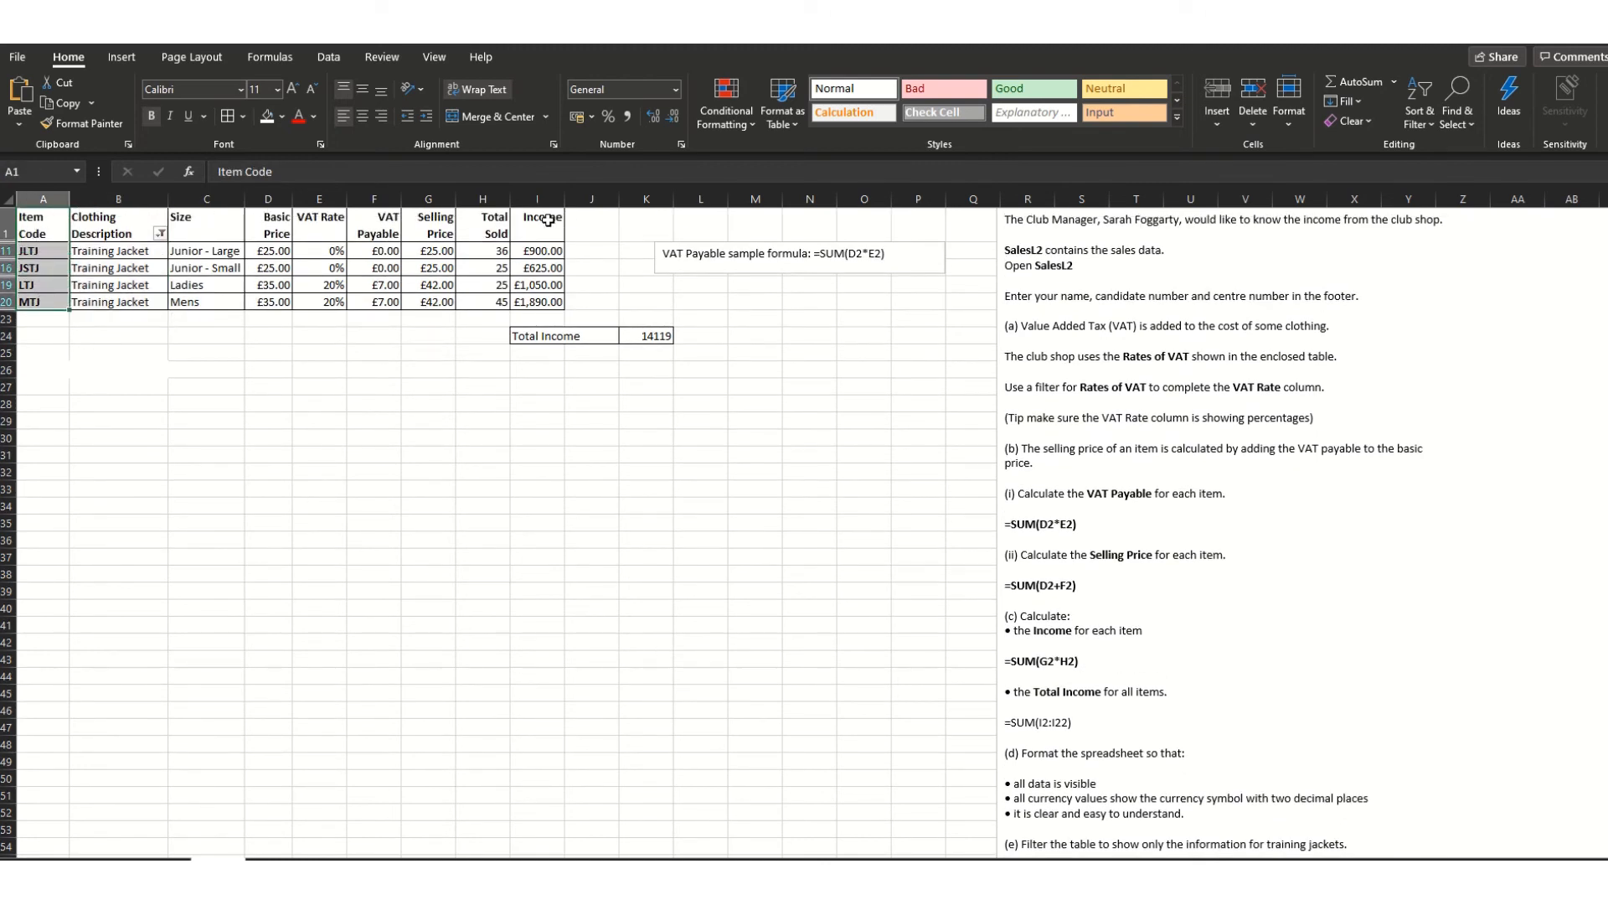
drag(548, 219, 539, 302)
click(125, 58)
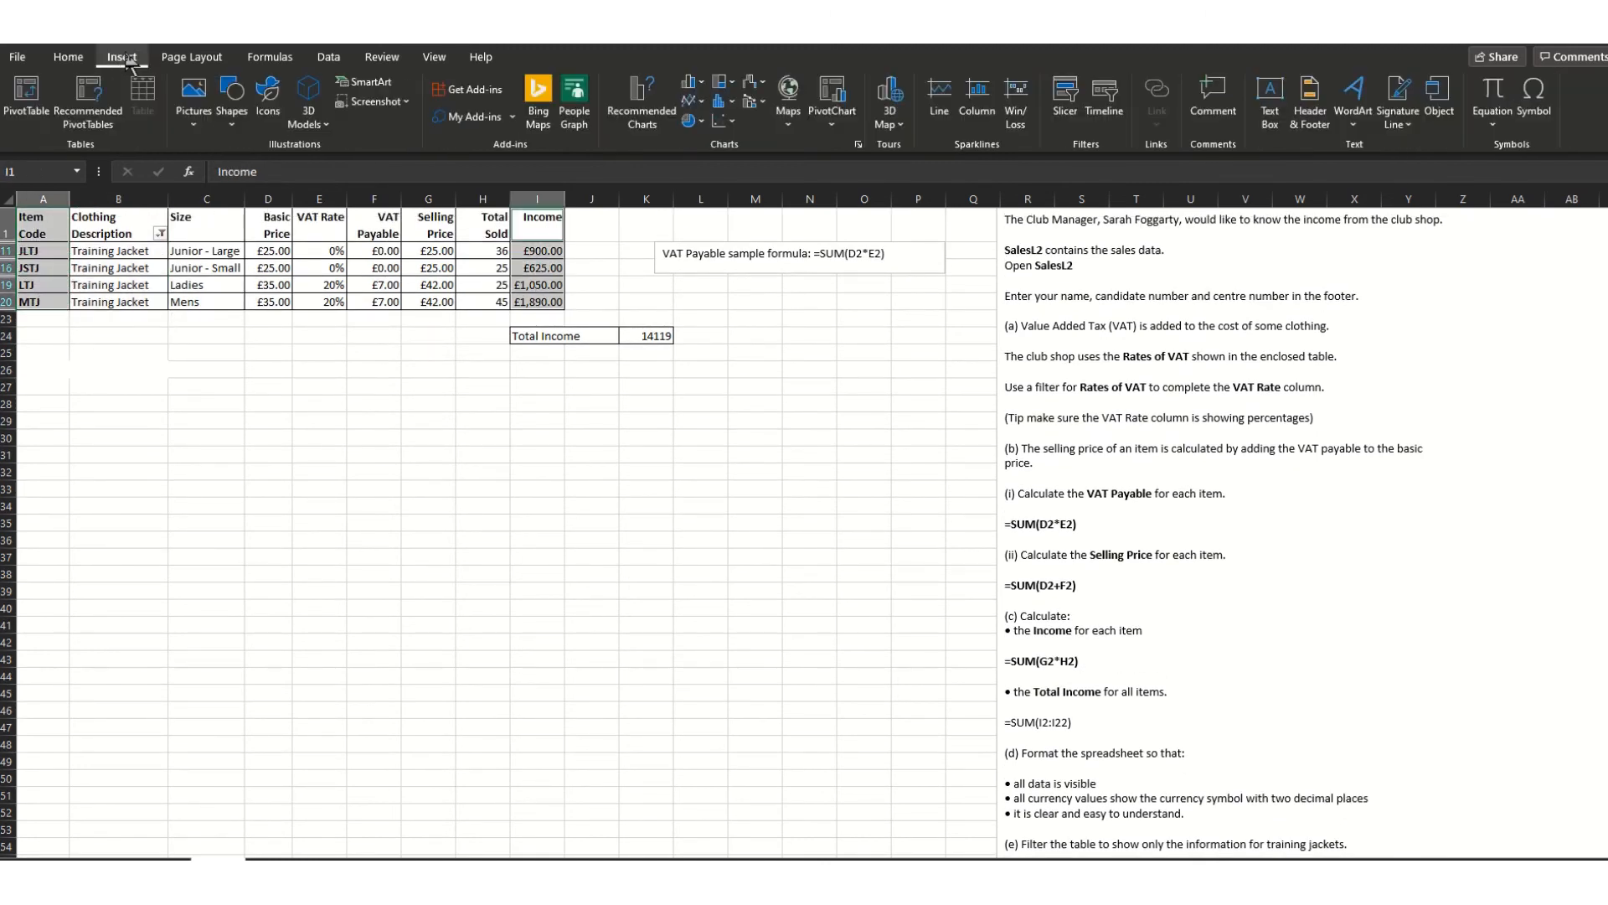
click(638, 125)
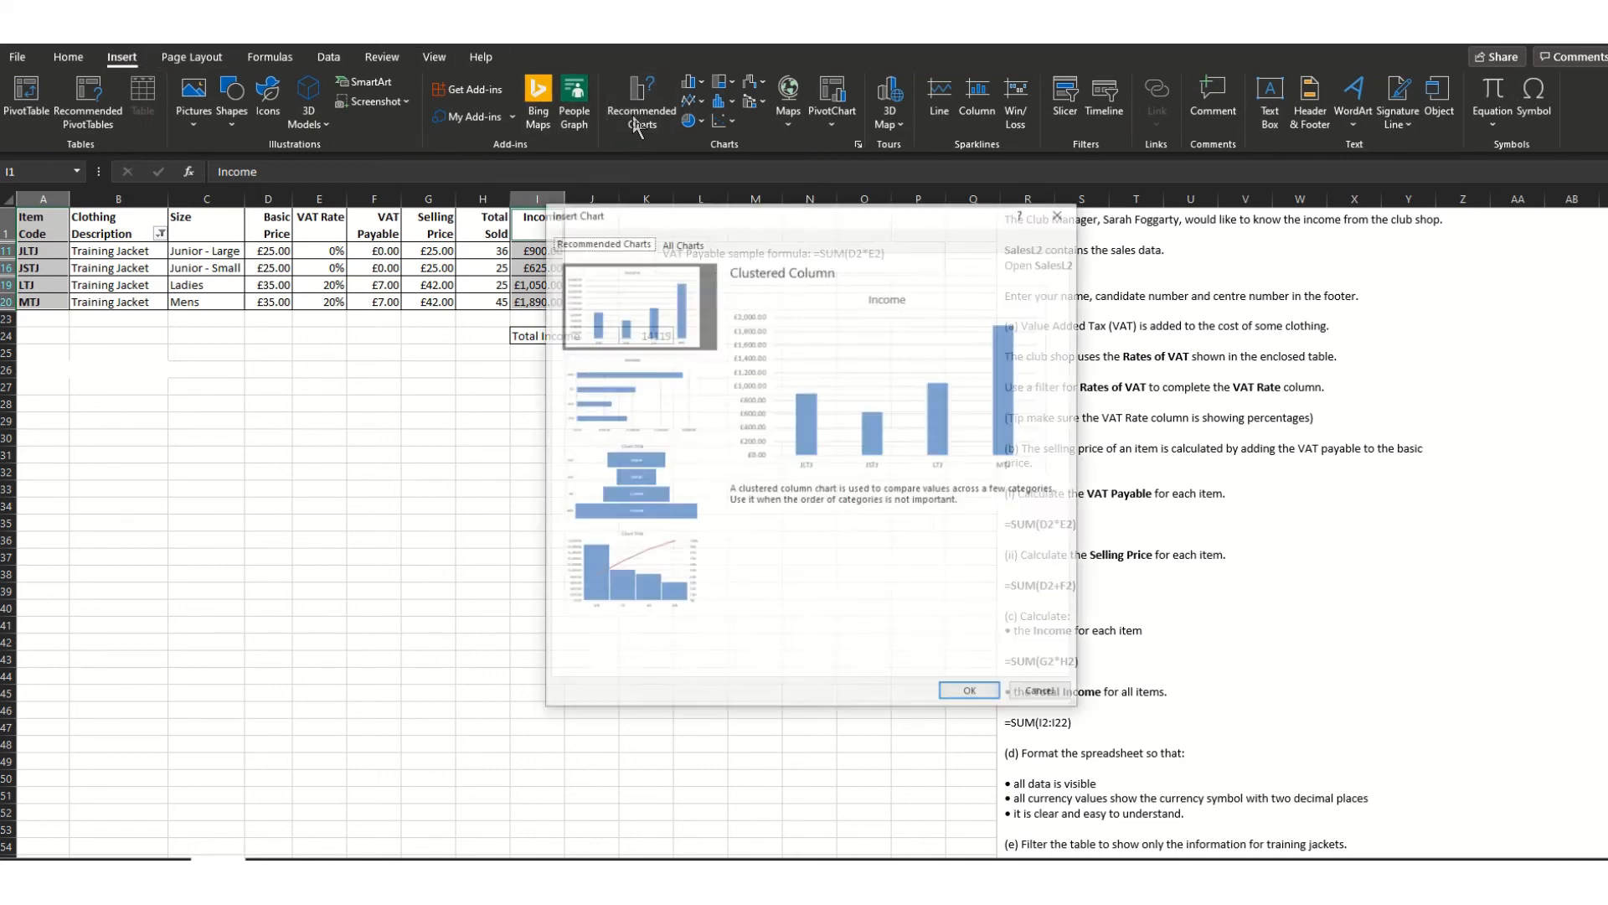
click(970, 693)
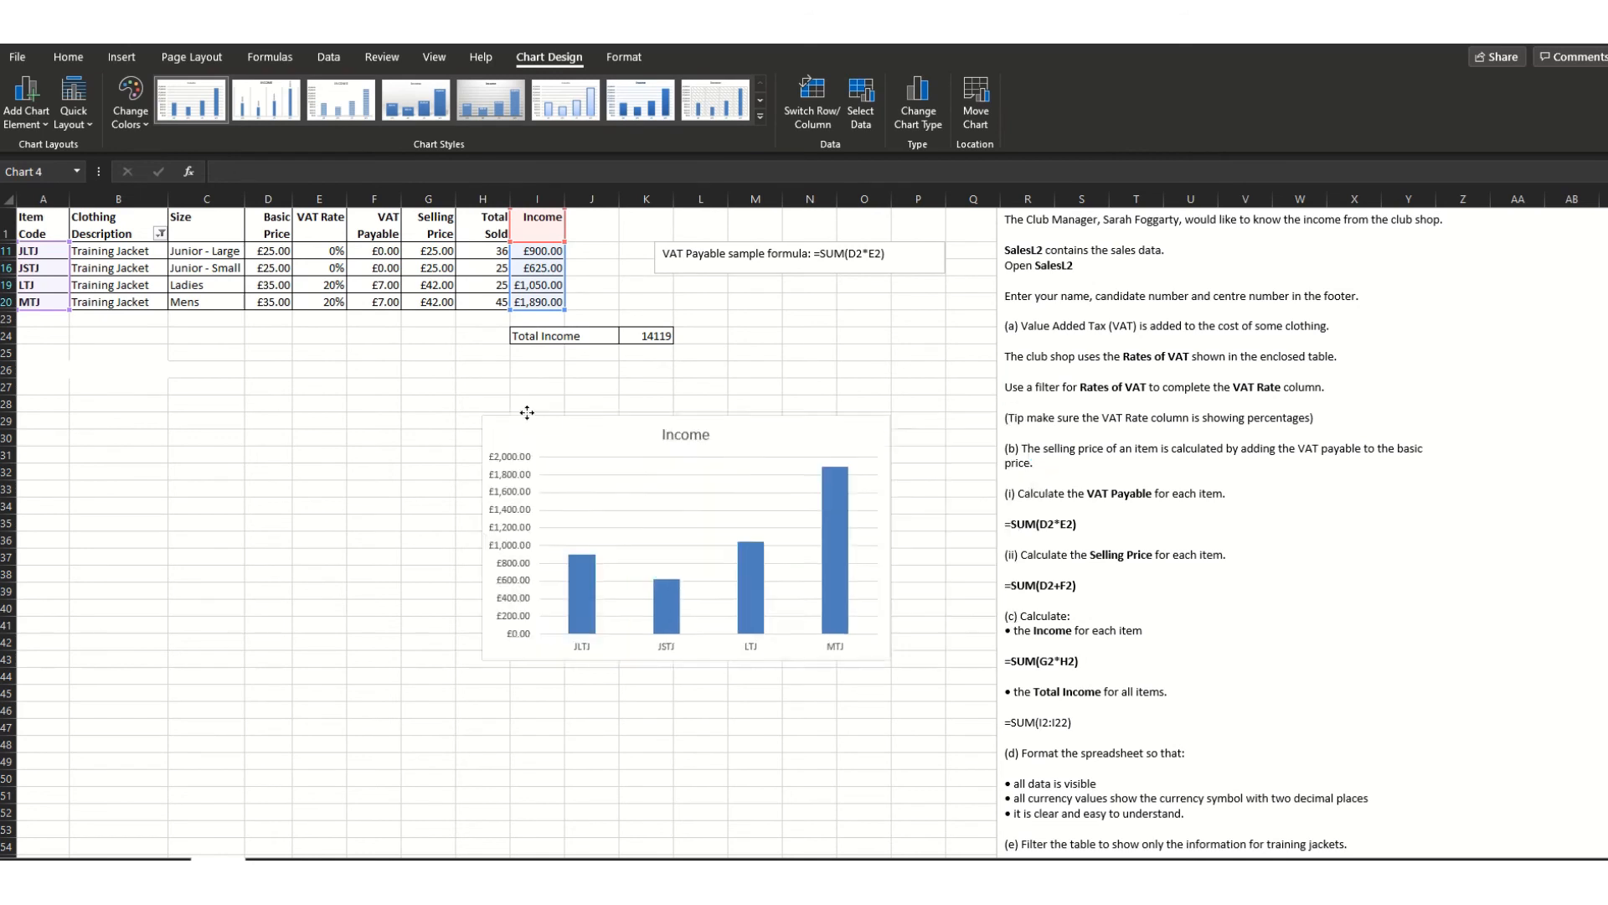
- Move the chart below the table and title it 'Income from Training Jackes'
drag(701, 433, 249, 401)
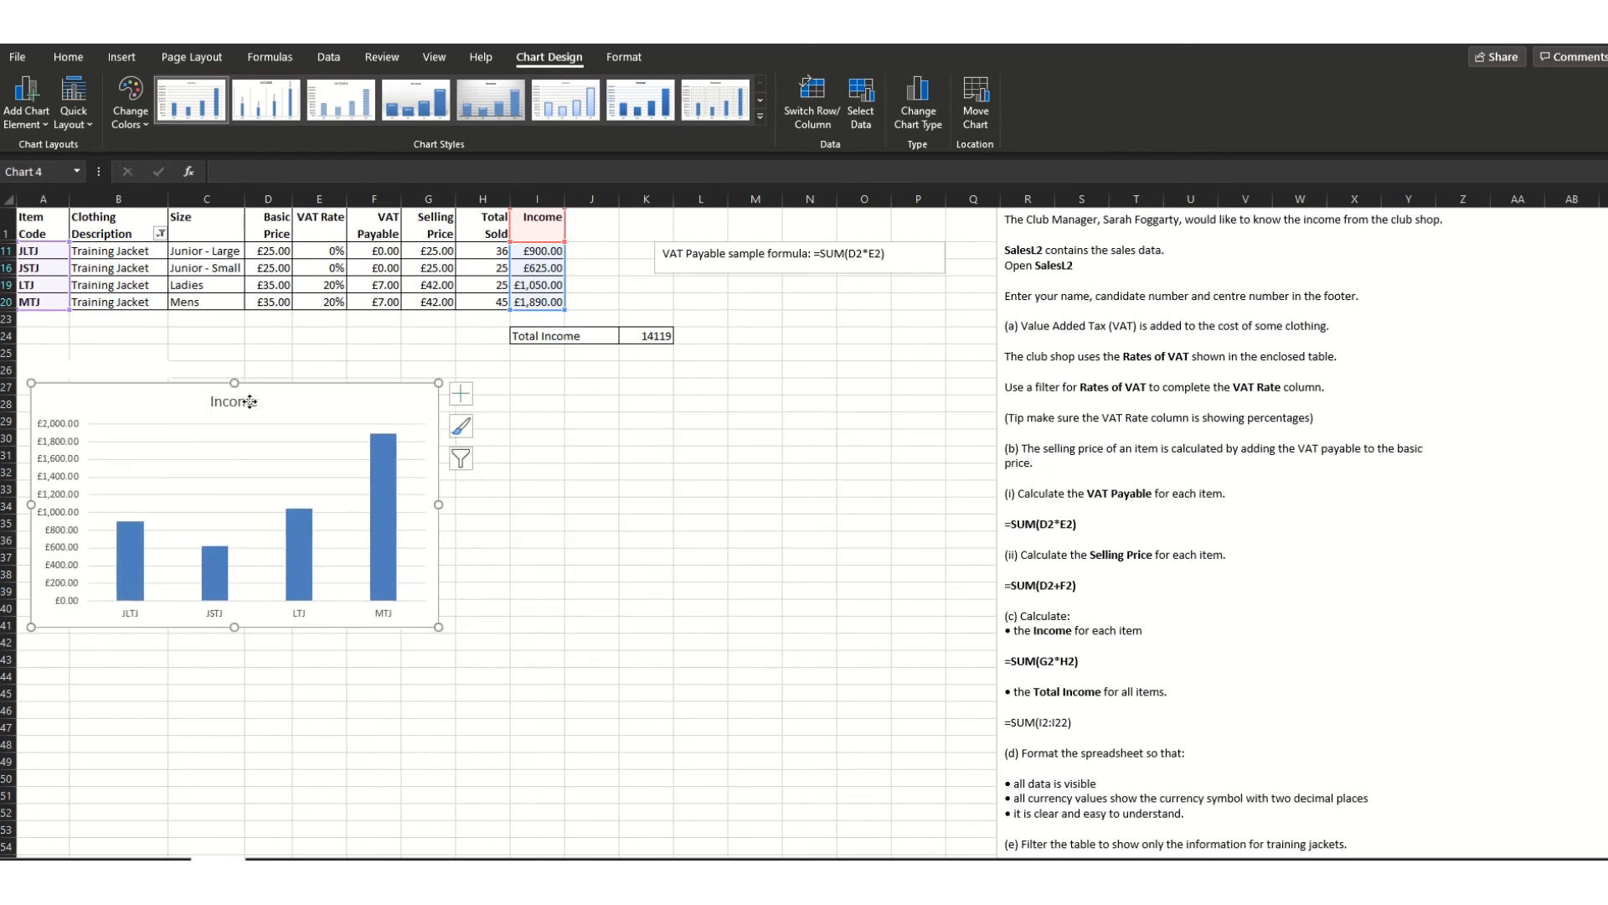
double_click(250, 401)
text(from)
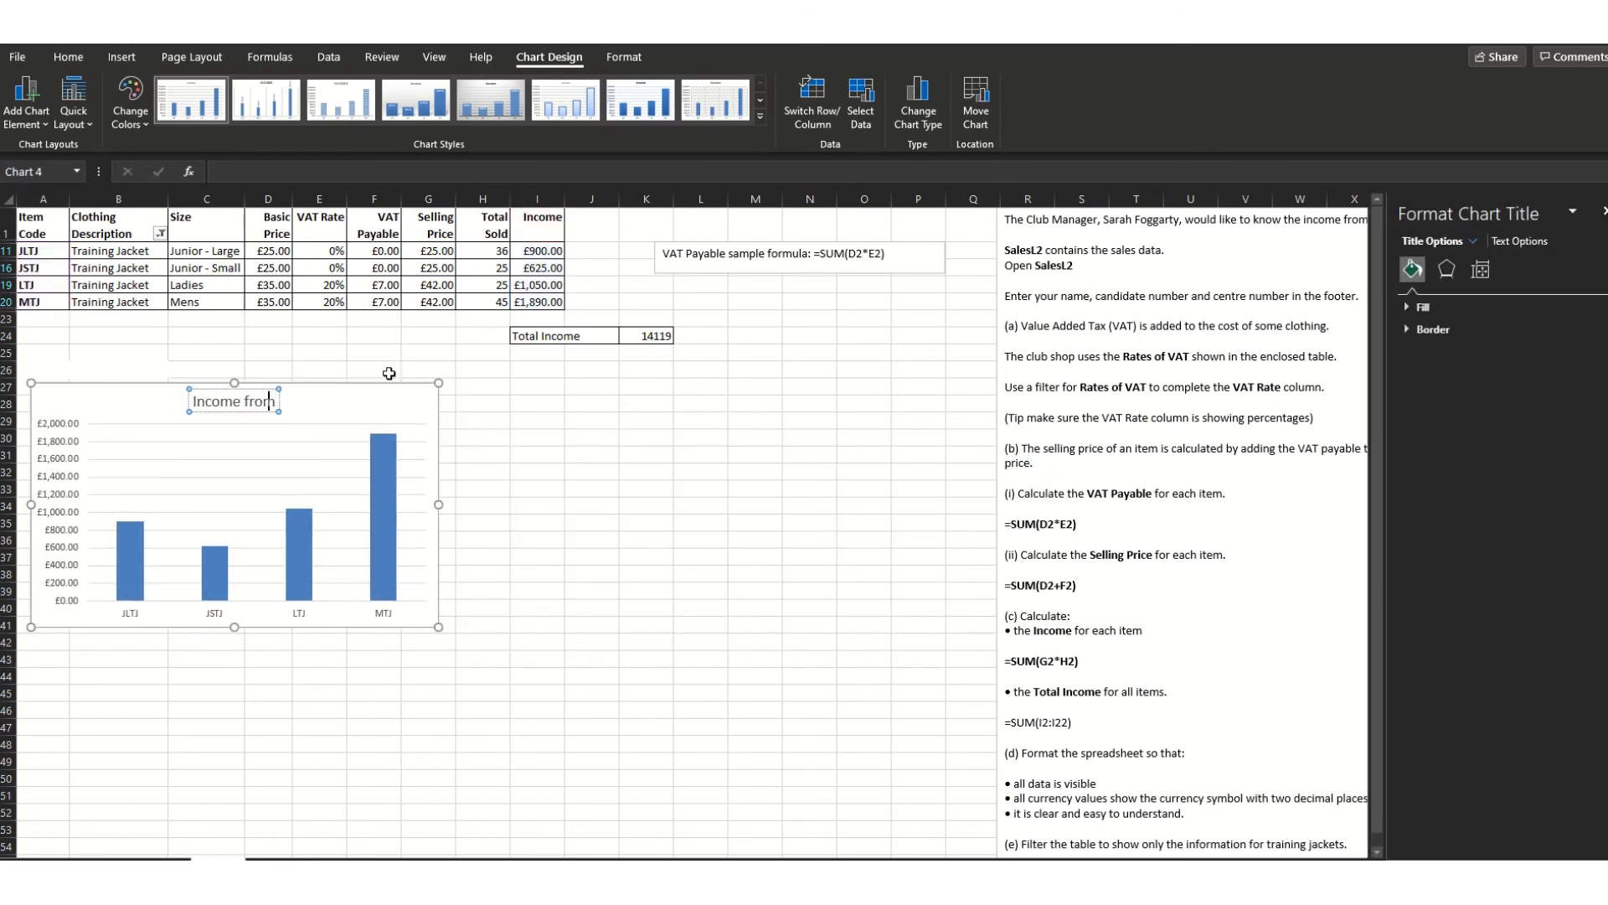
text( Training Ha)
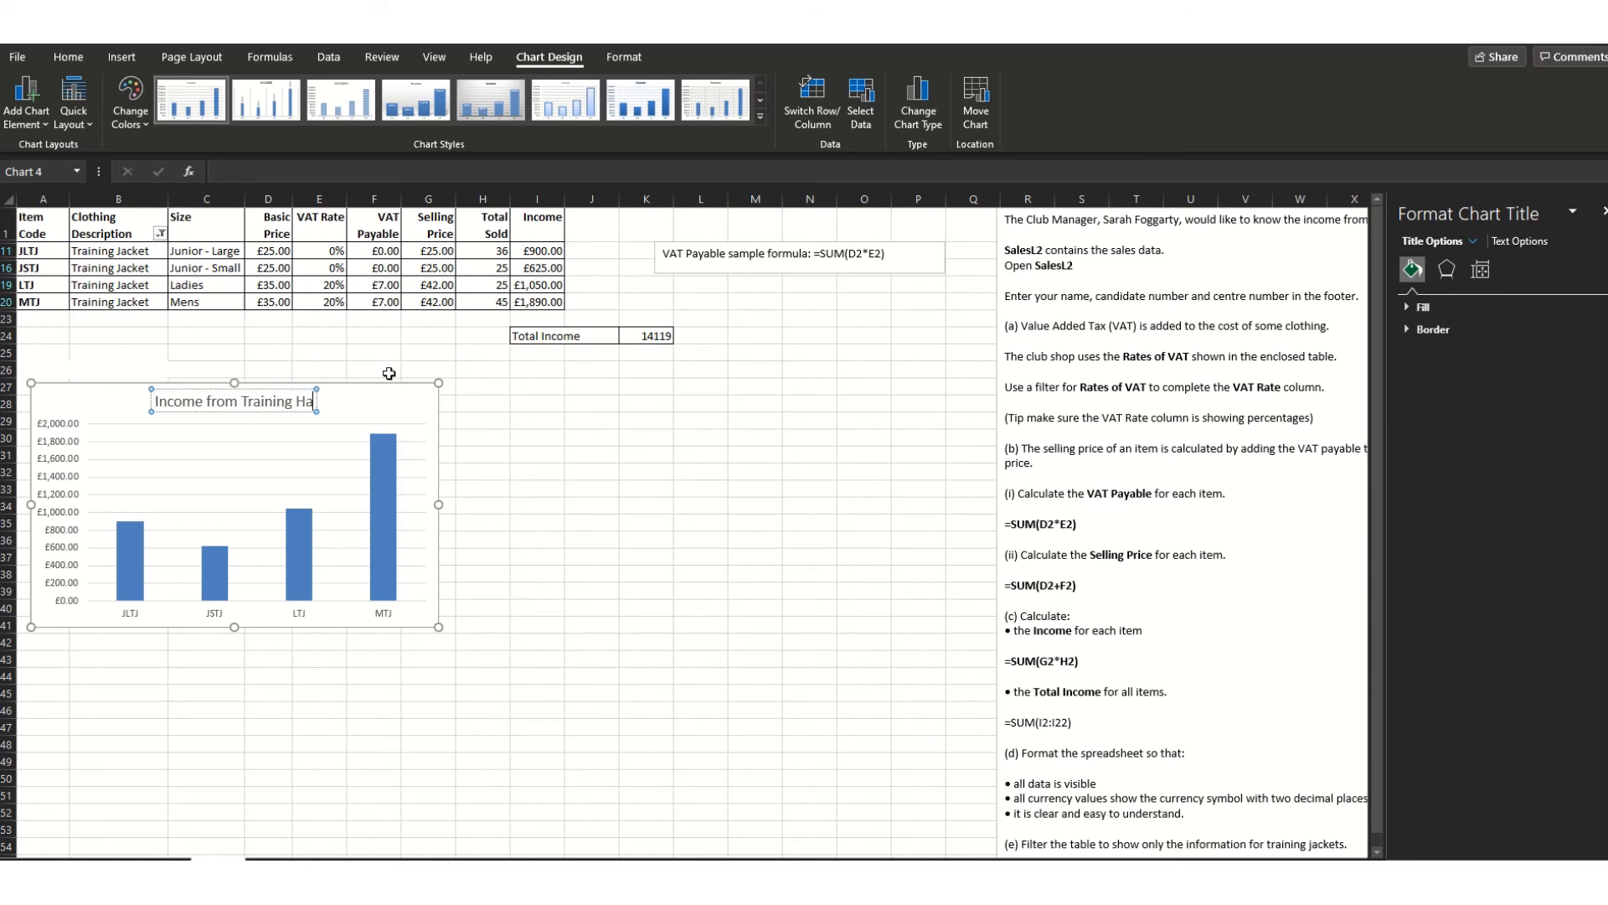
key(BackSpace)
key(BackSpace)
text(Jackes)
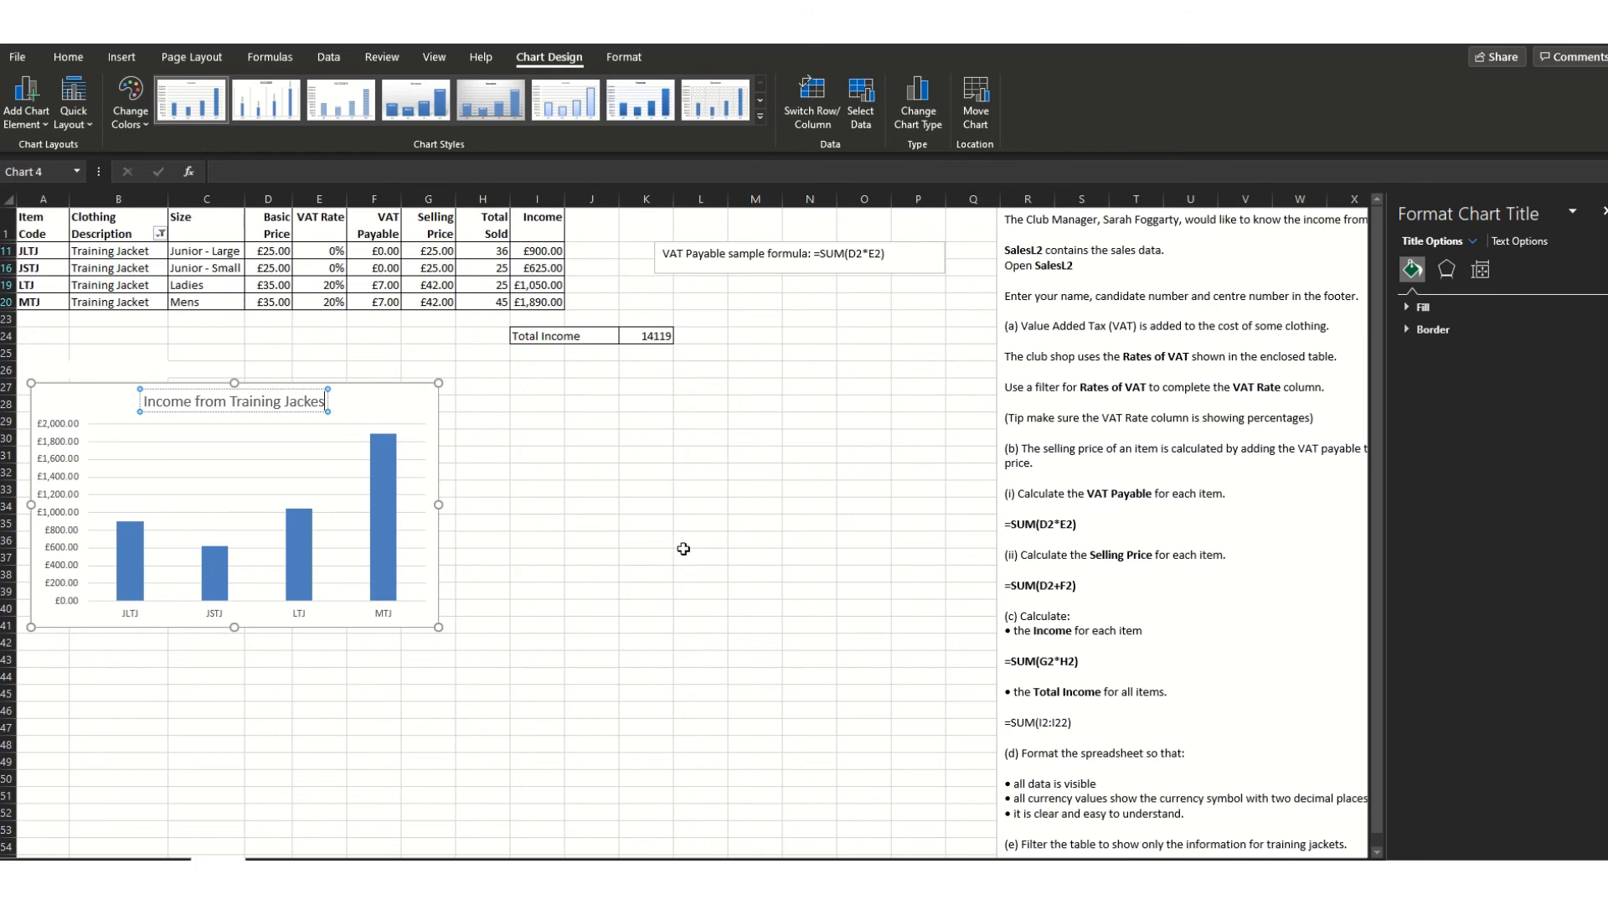
click(757, 539)
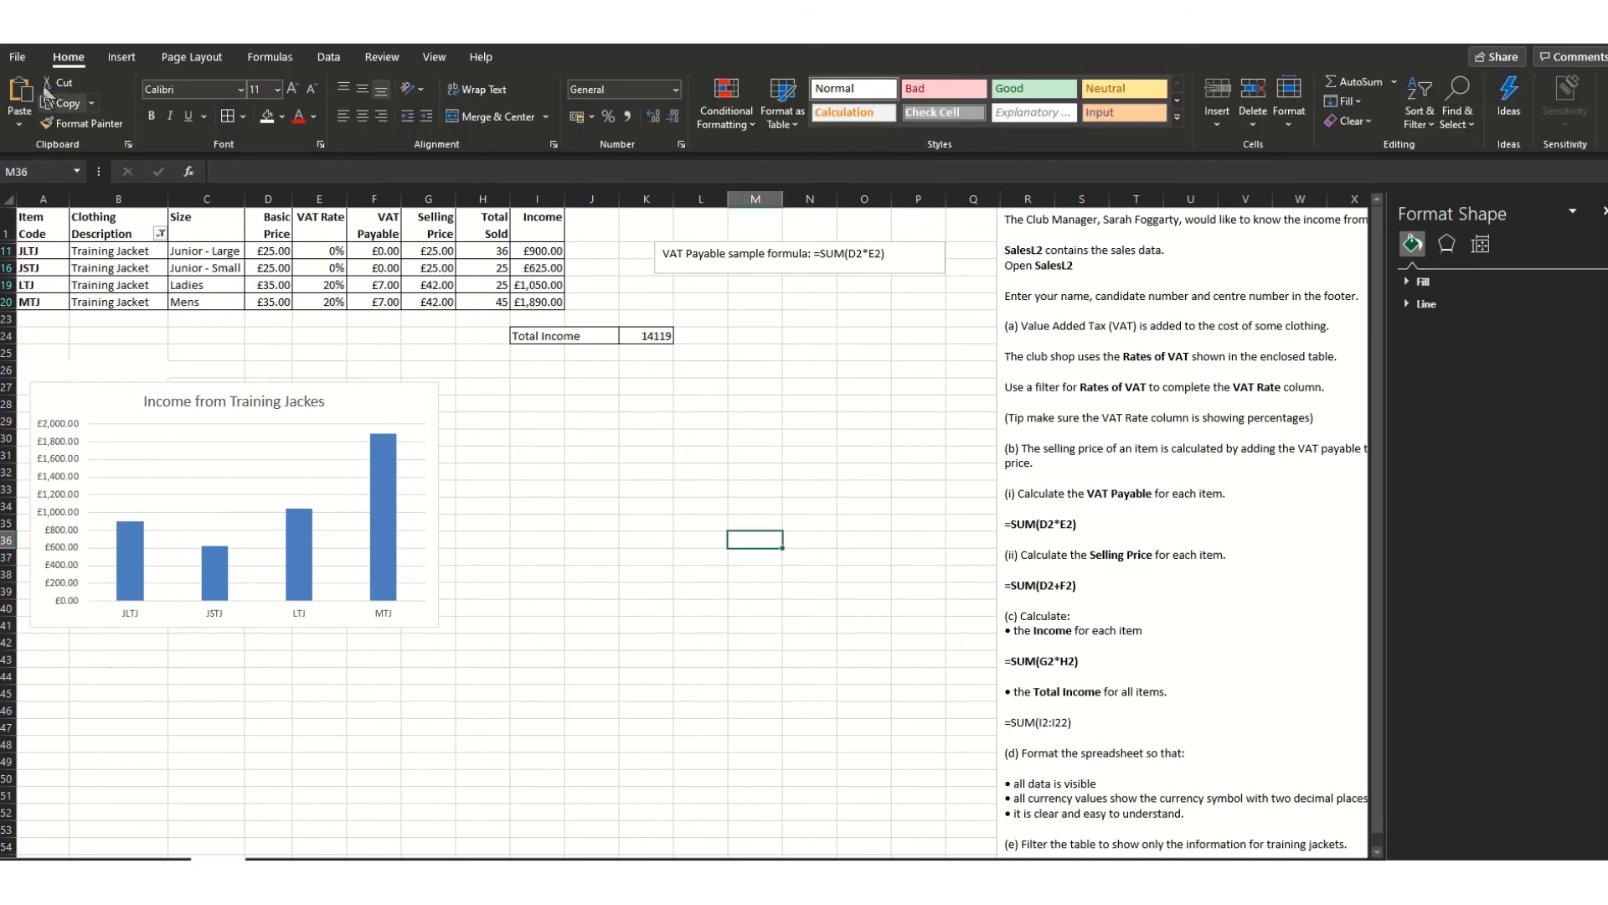
- Launch Snip & Sketch from the Start menu, then minimise its window
scroll(946, 720, down, 1)
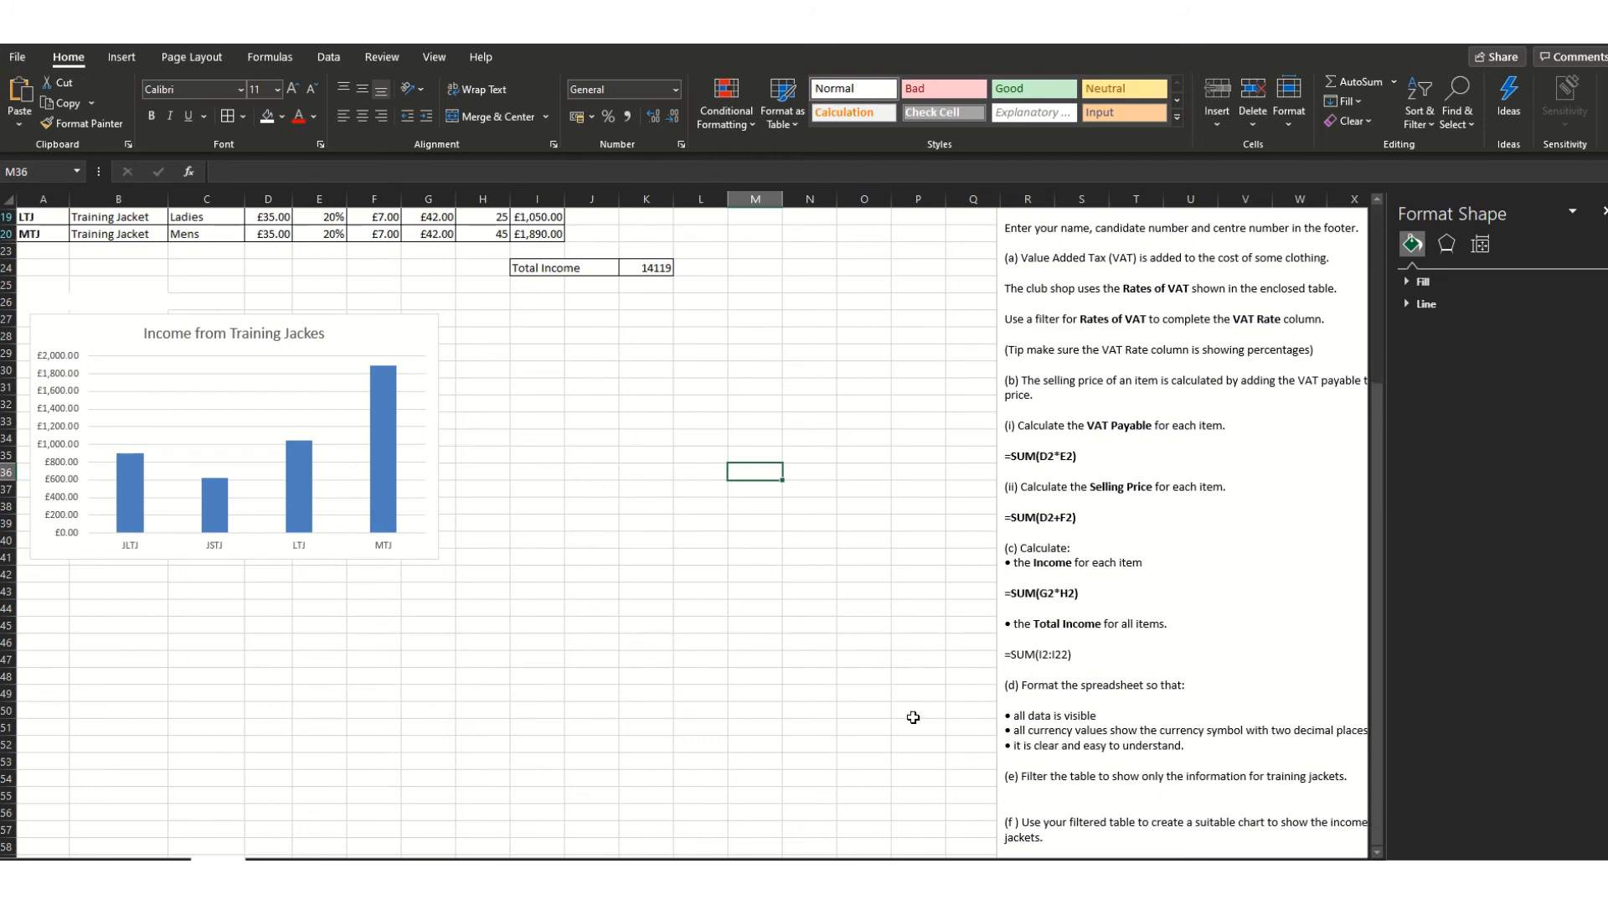
scroll(711, 634, up, 1)
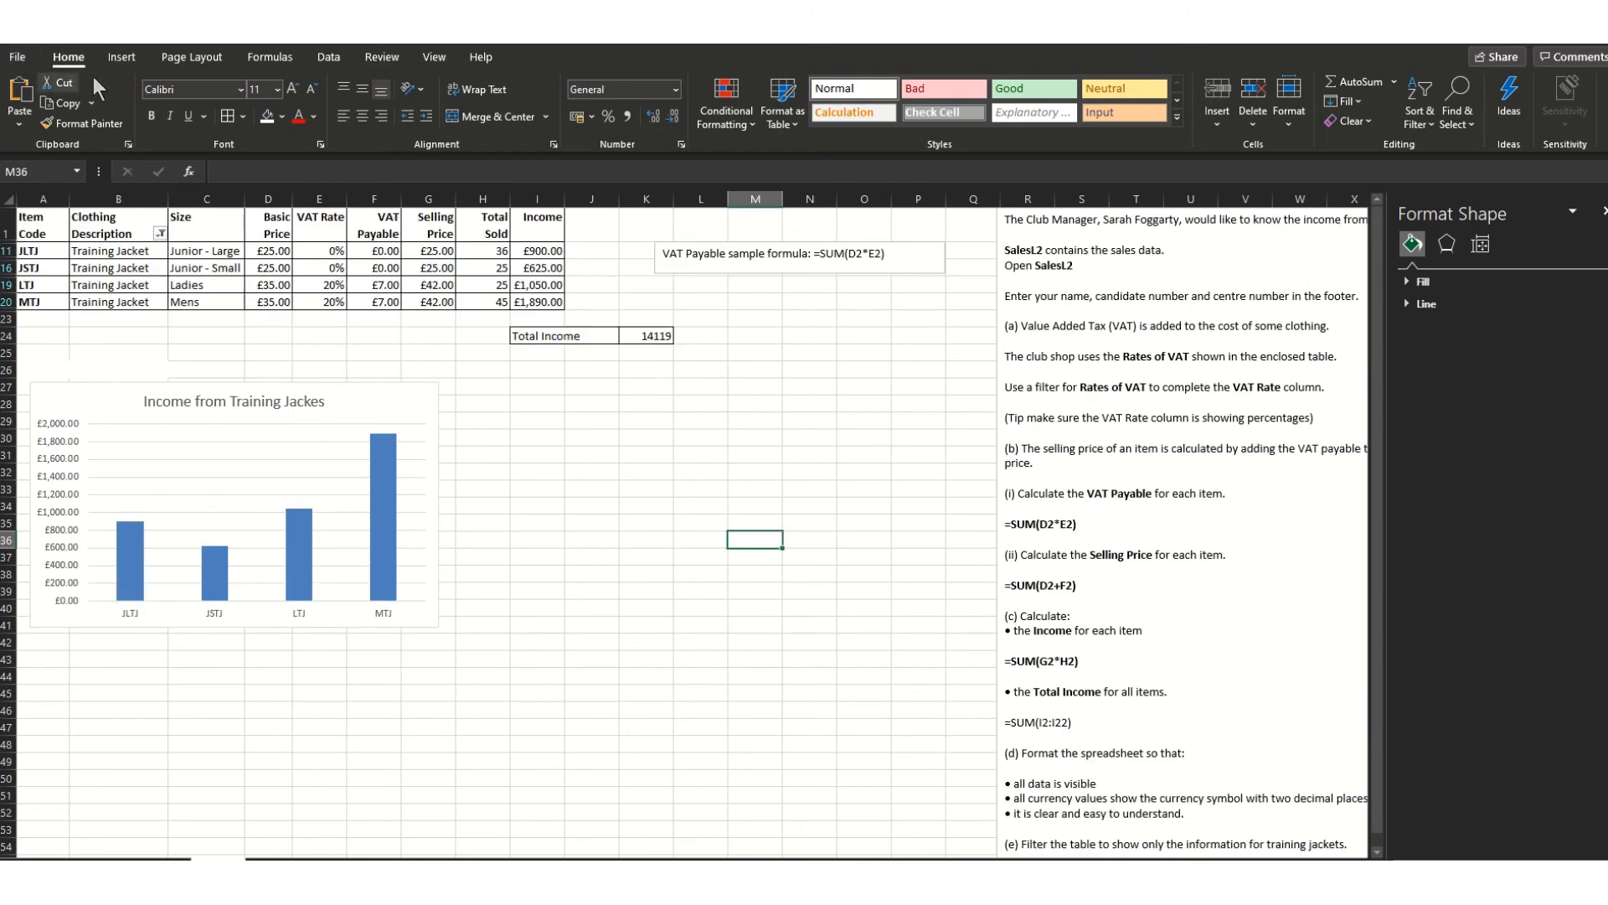
key(super)
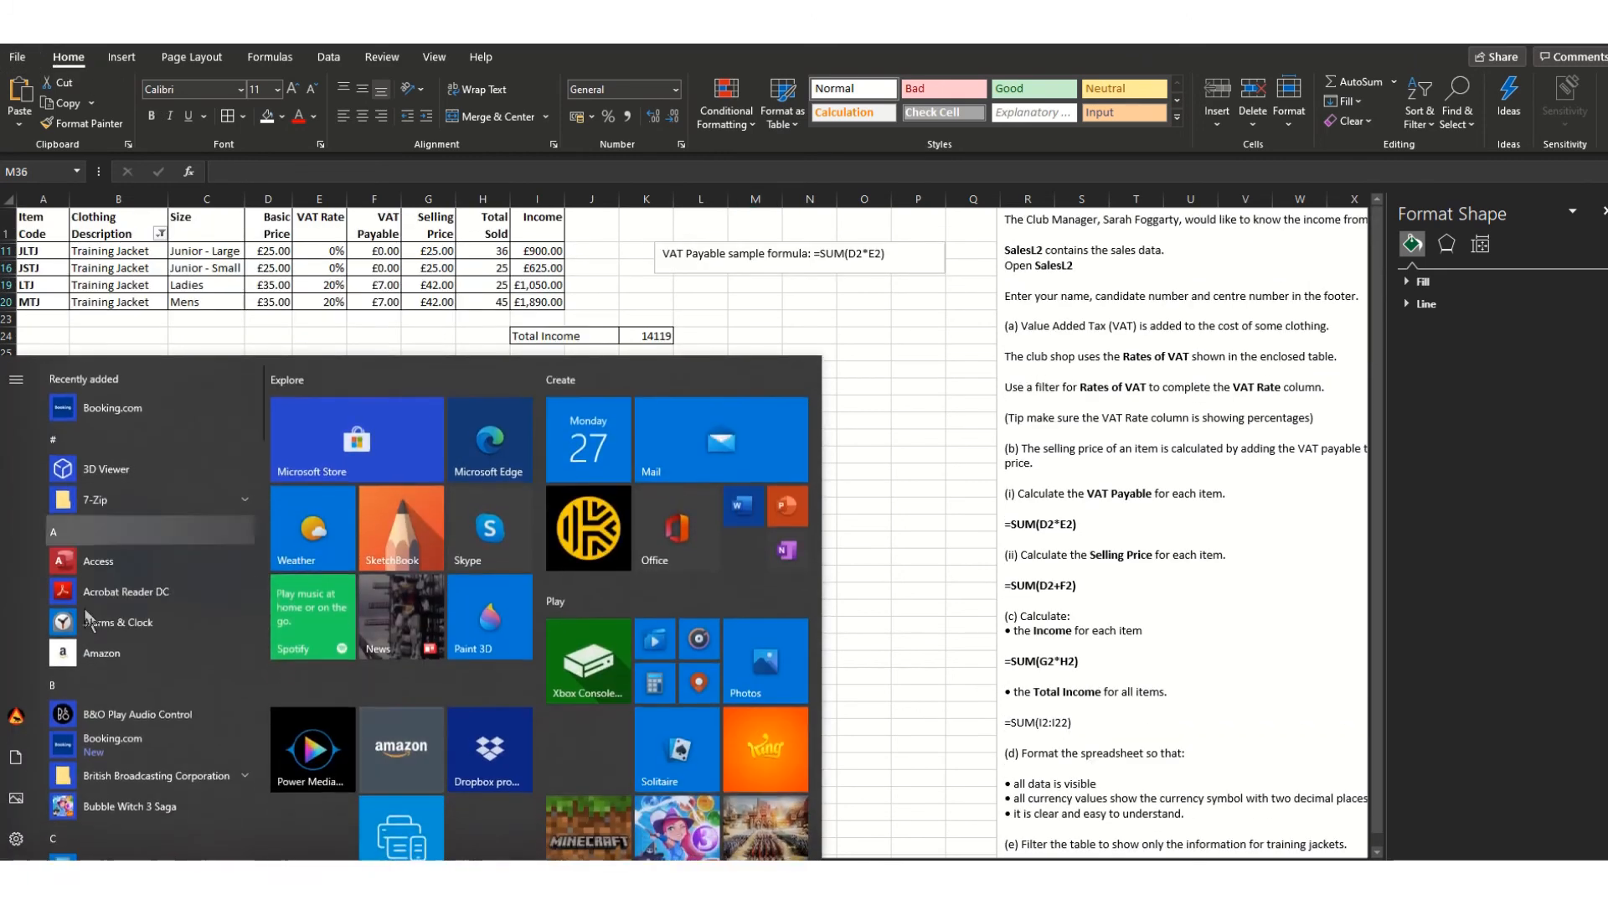
scroll(169, 800, down, 3)
scroll(171, 796, down, 10)
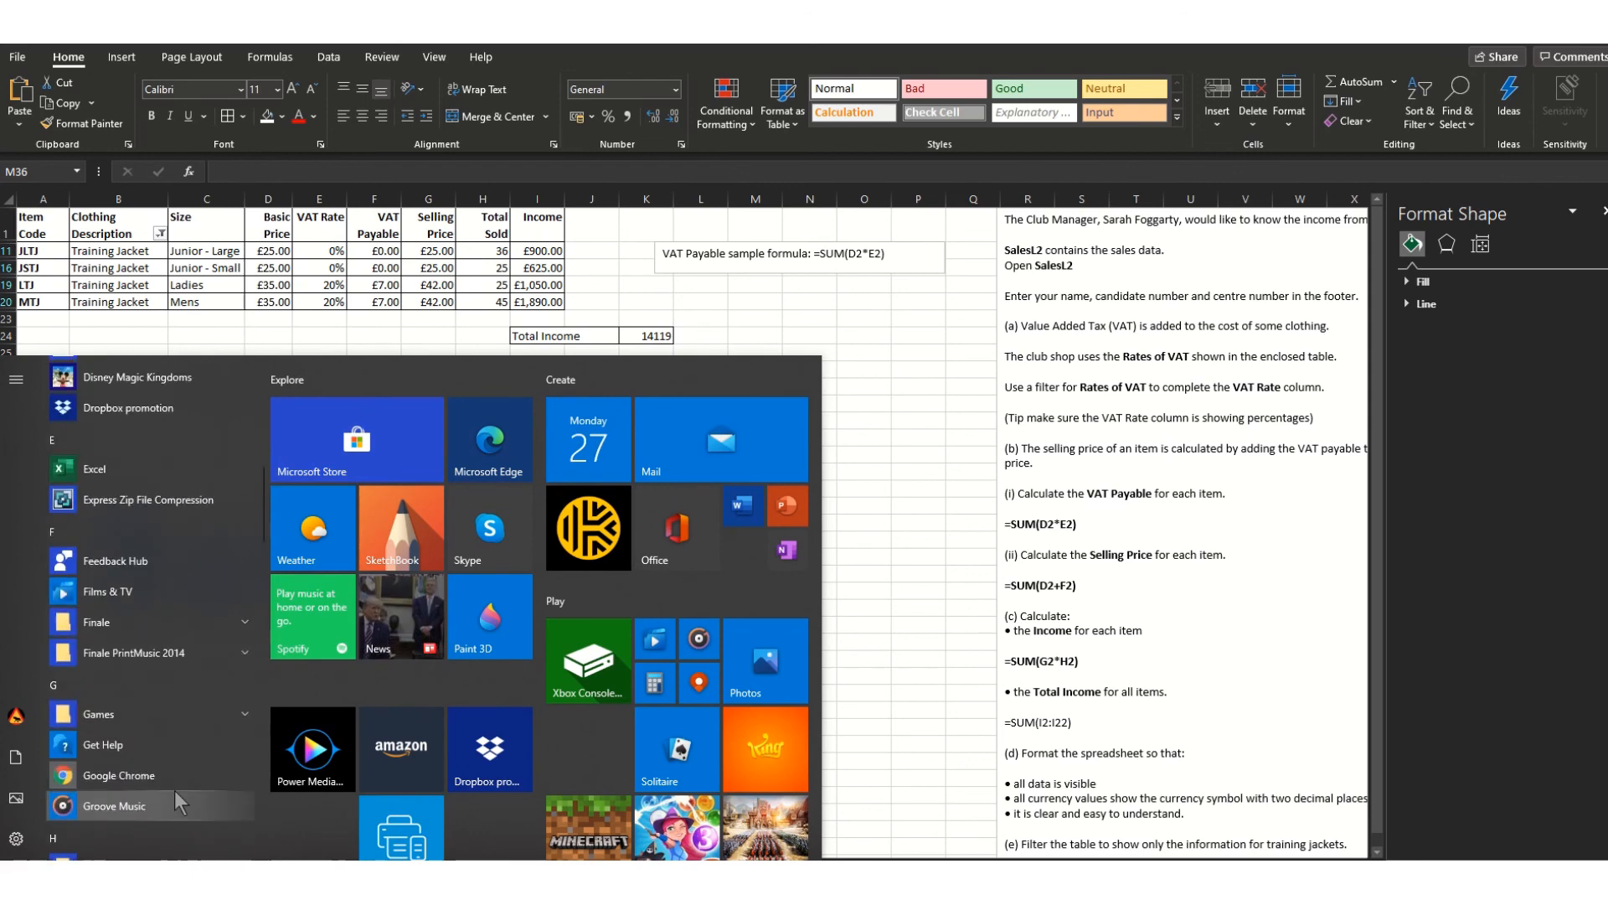
scroll(182, 797, down, 10)
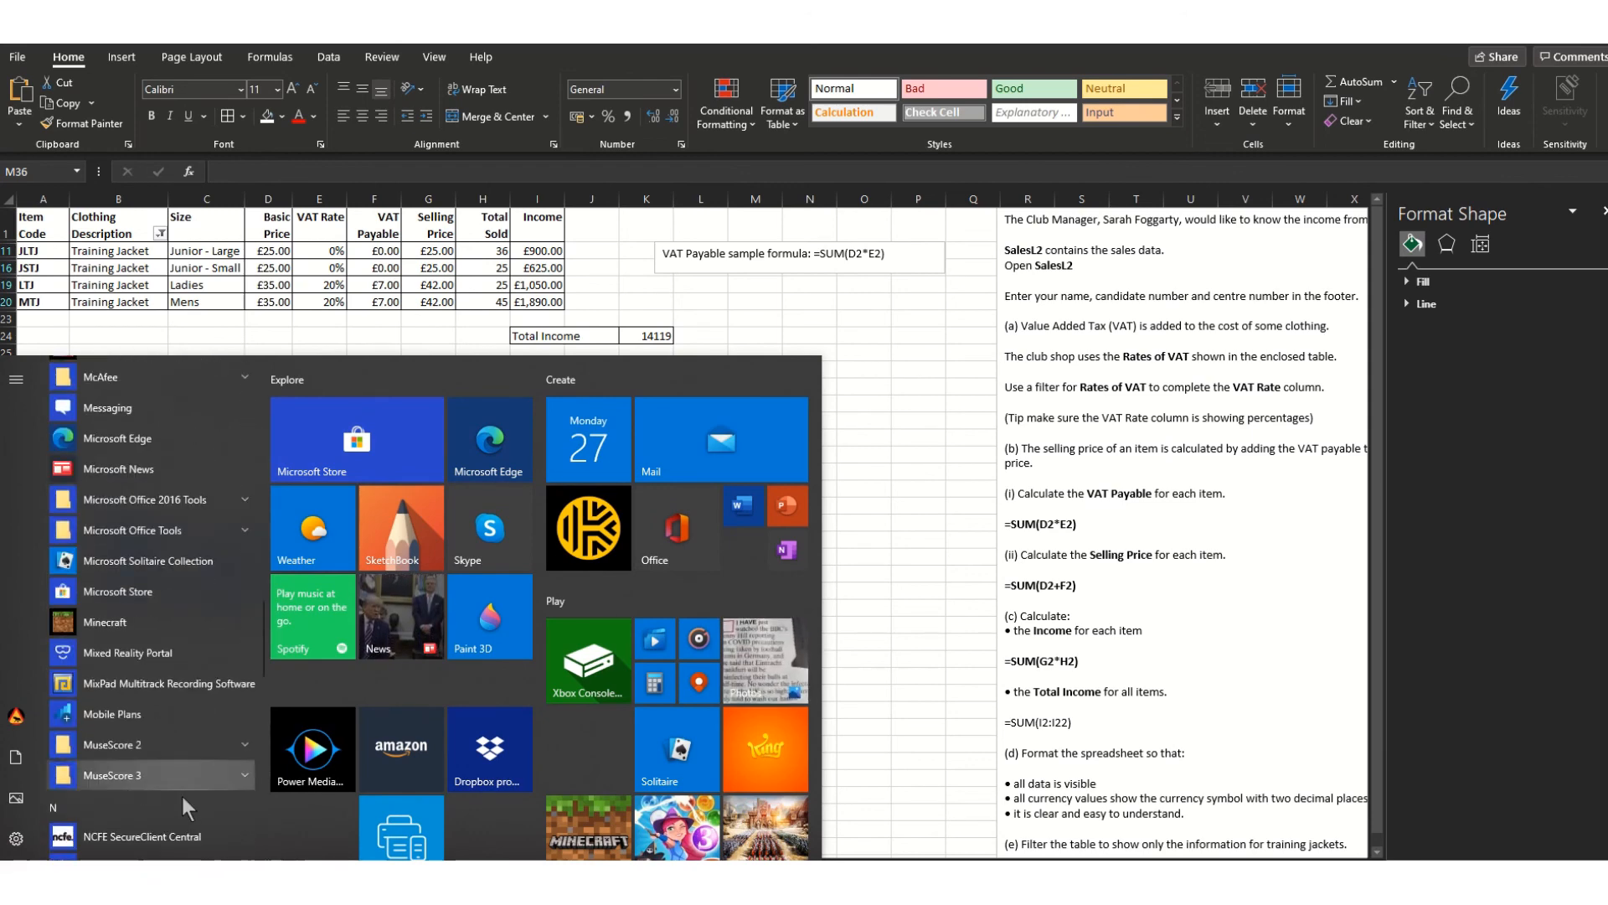
scroll(181, 797, down, 5)
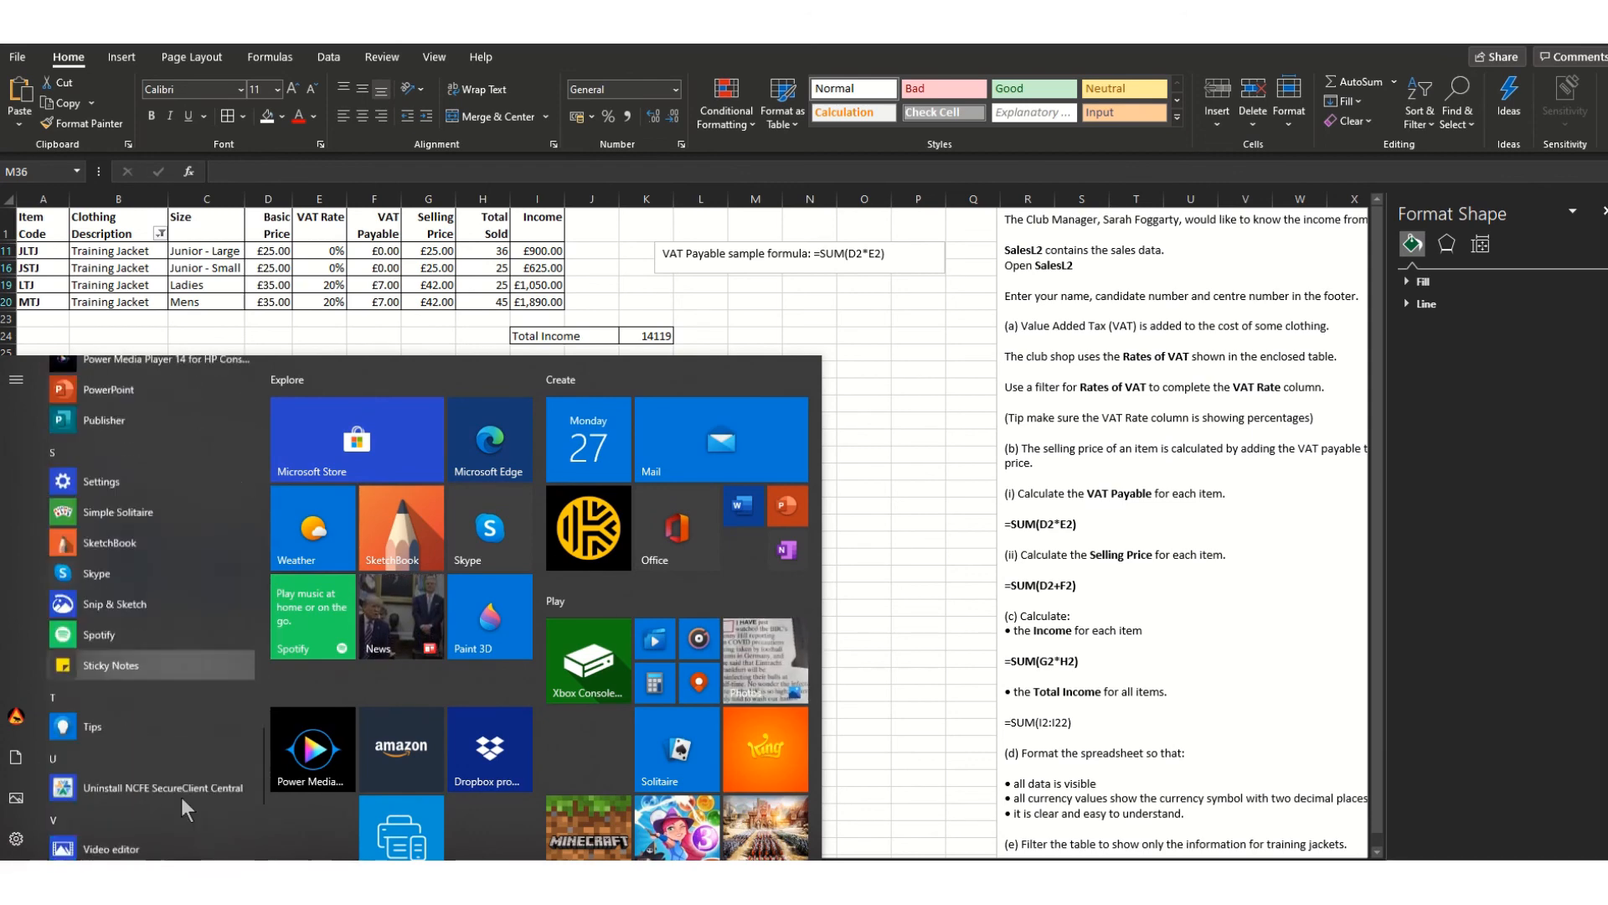
click(682, 593)
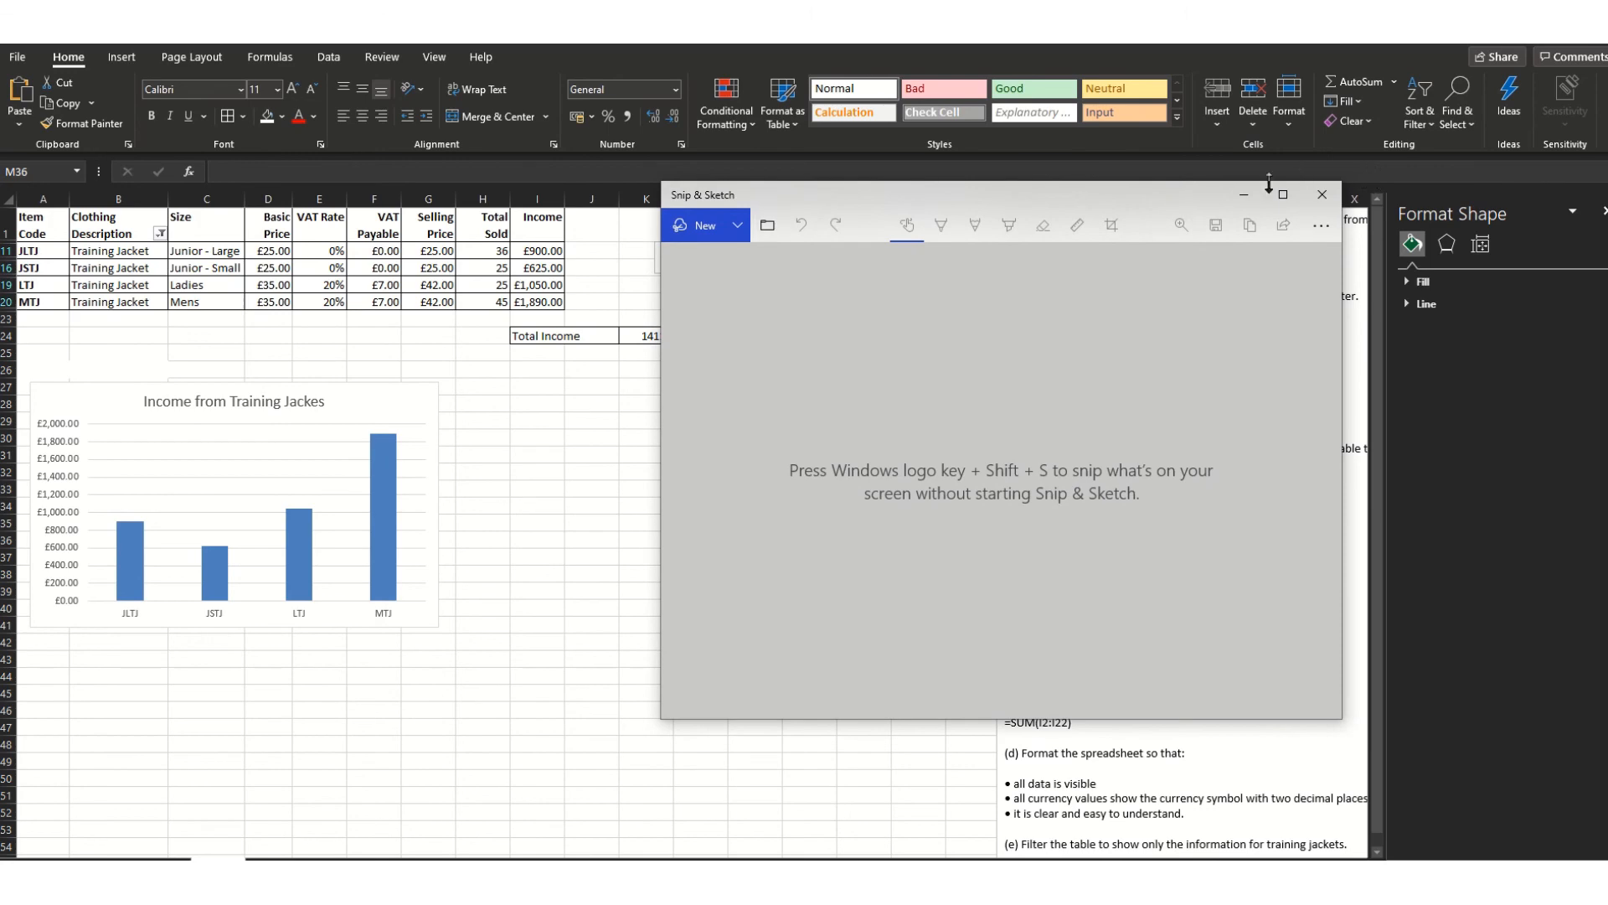
click(1244, 194)
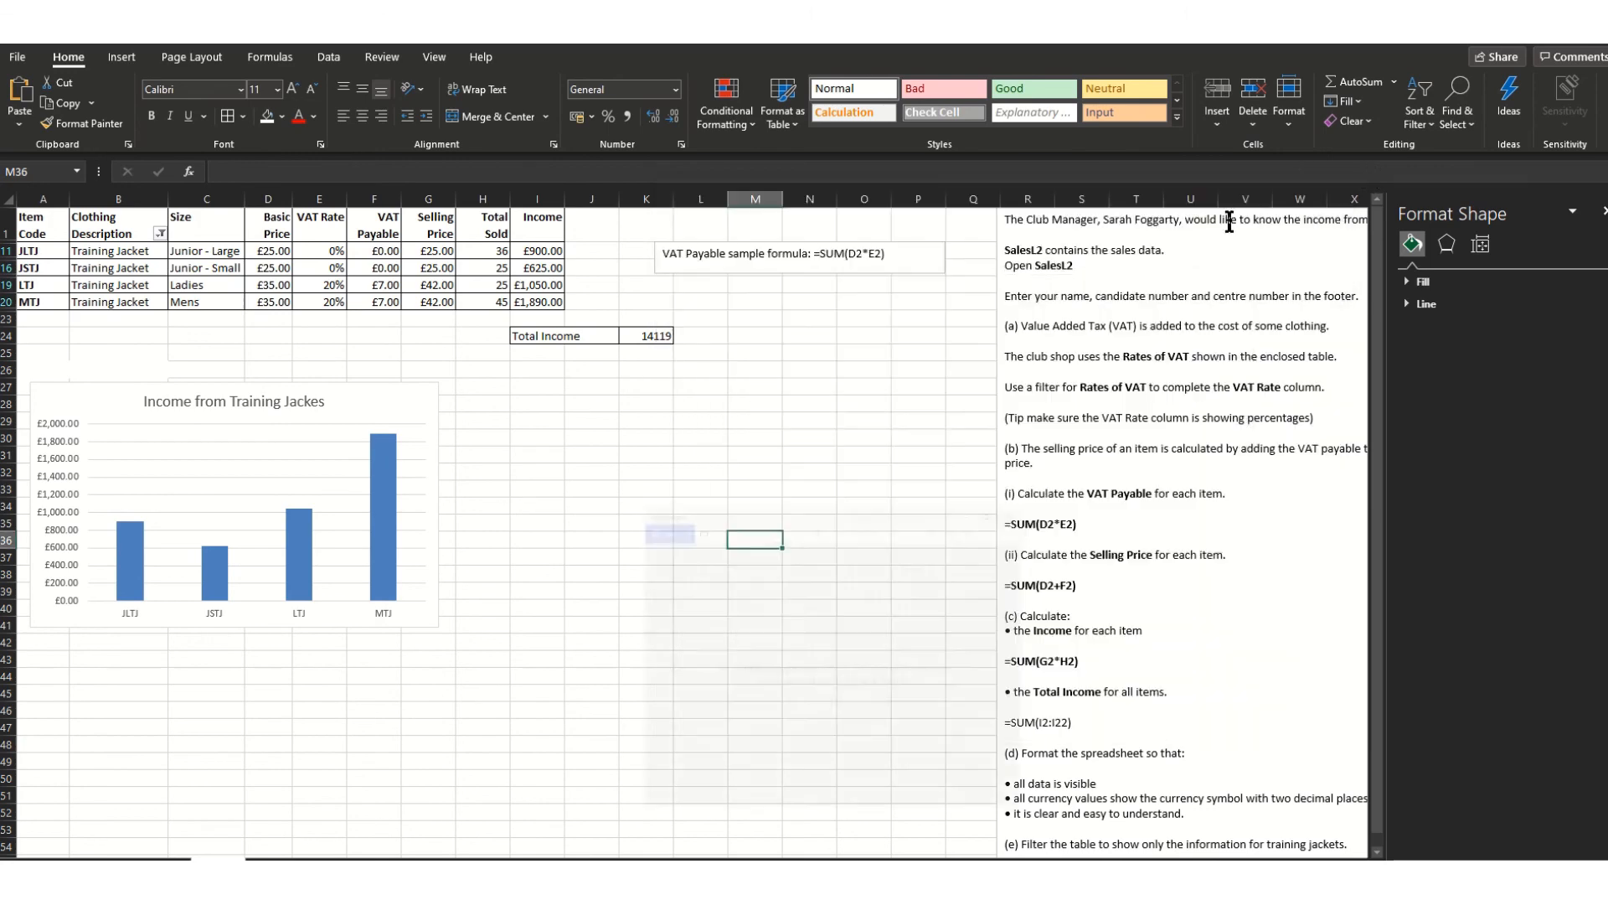
- Start Protect Workbook > Encrypt with Password and enter a password
click(16, 57)
click(25, 217)
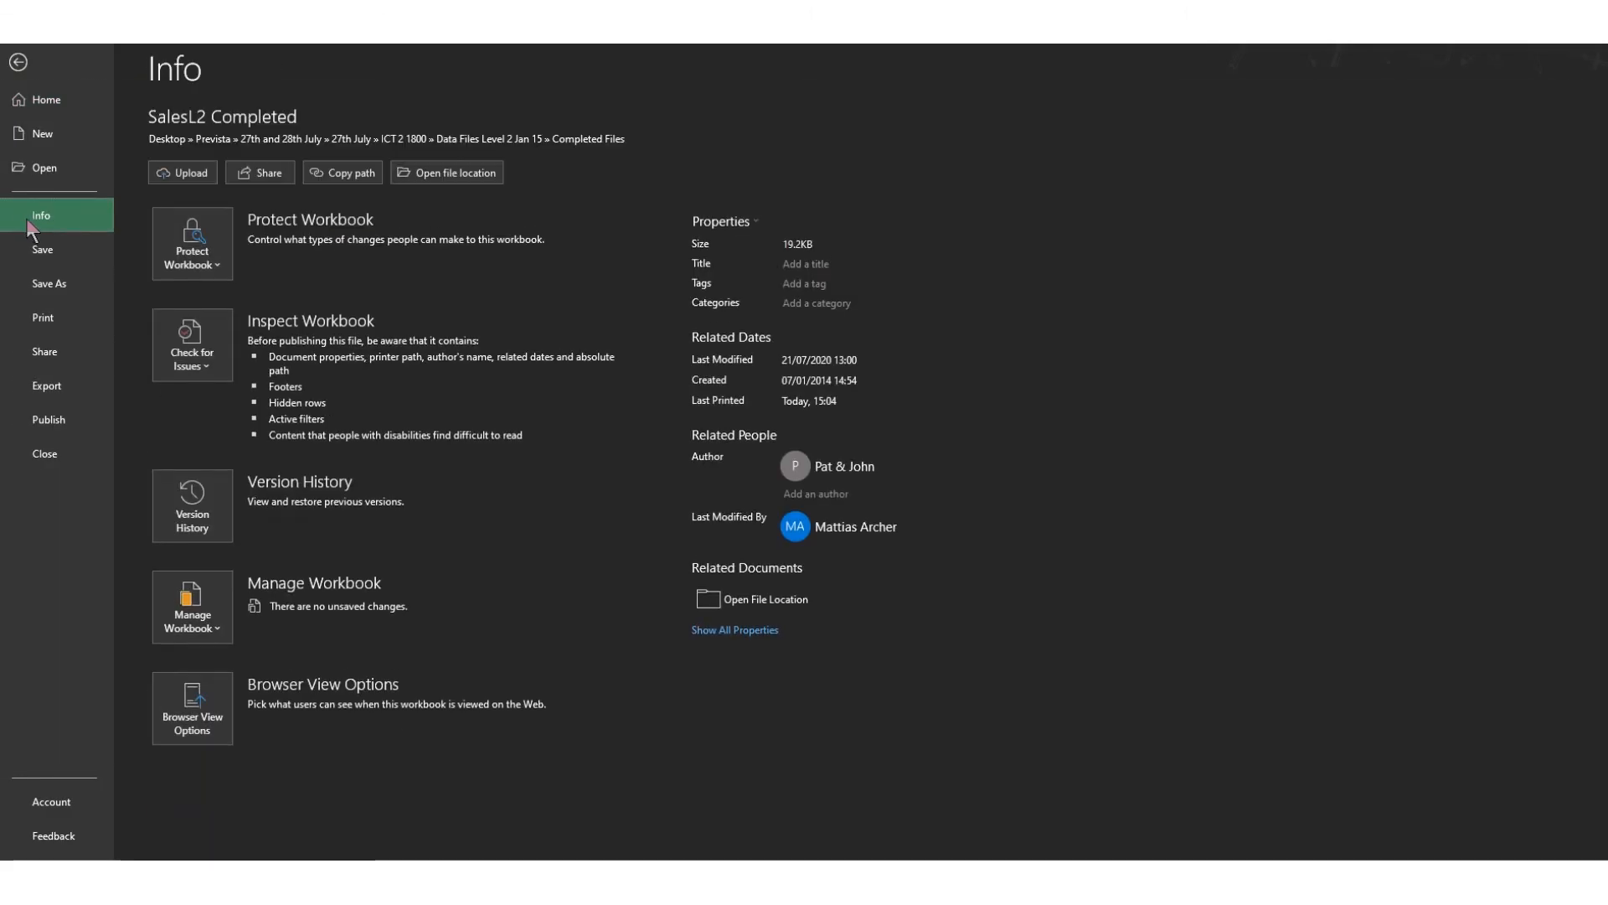
click(204, 266)
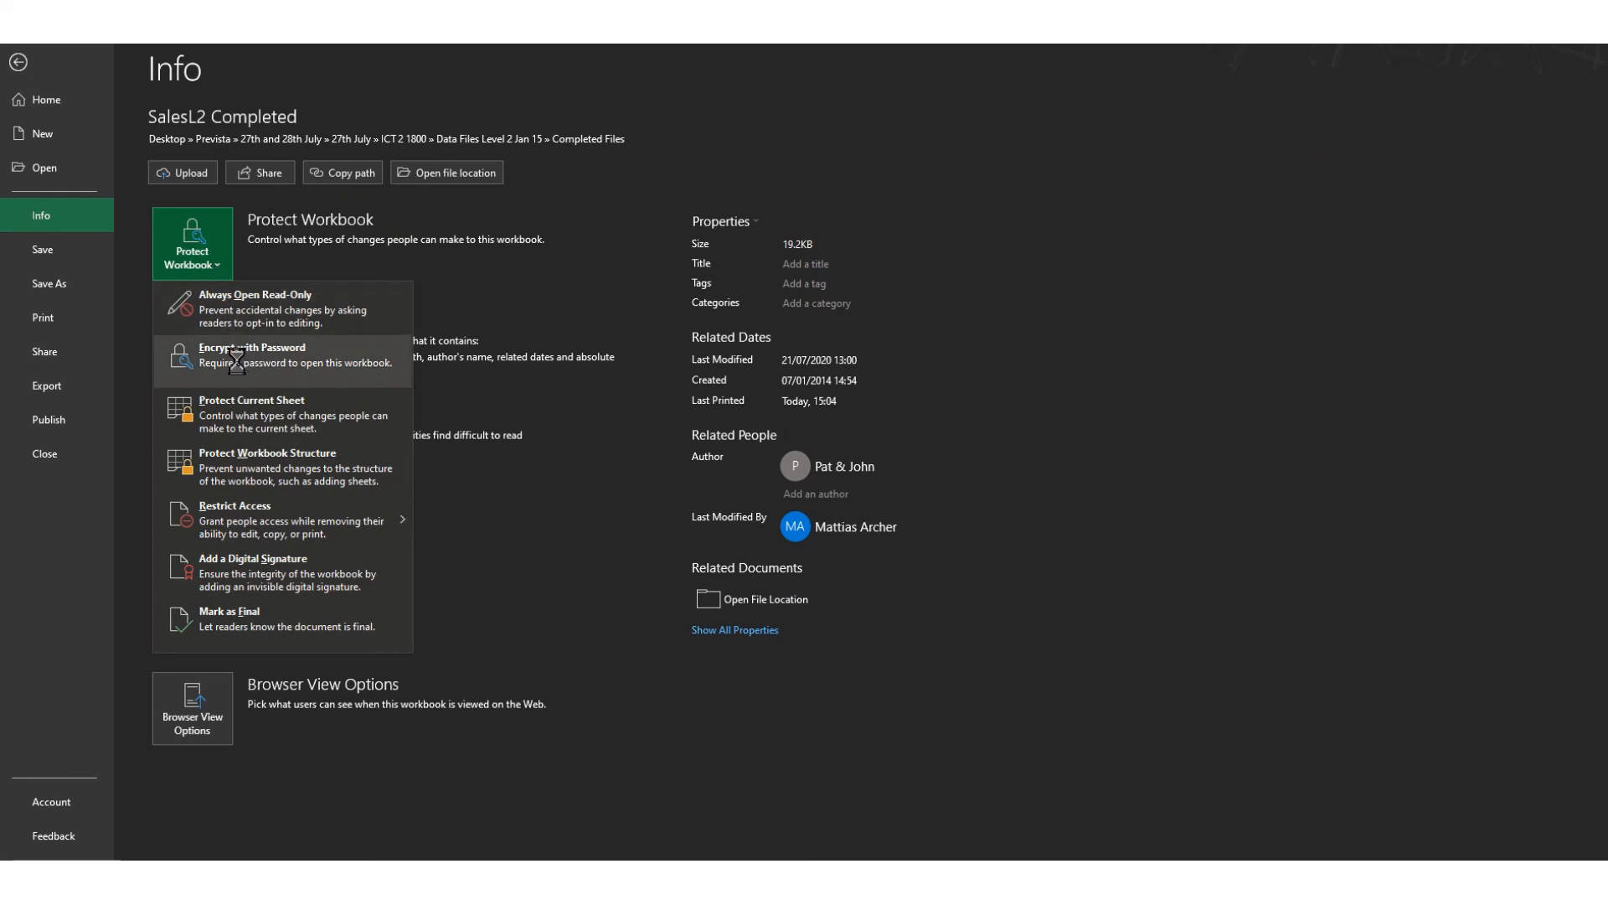
click(237, 361)
text(•••••••••)
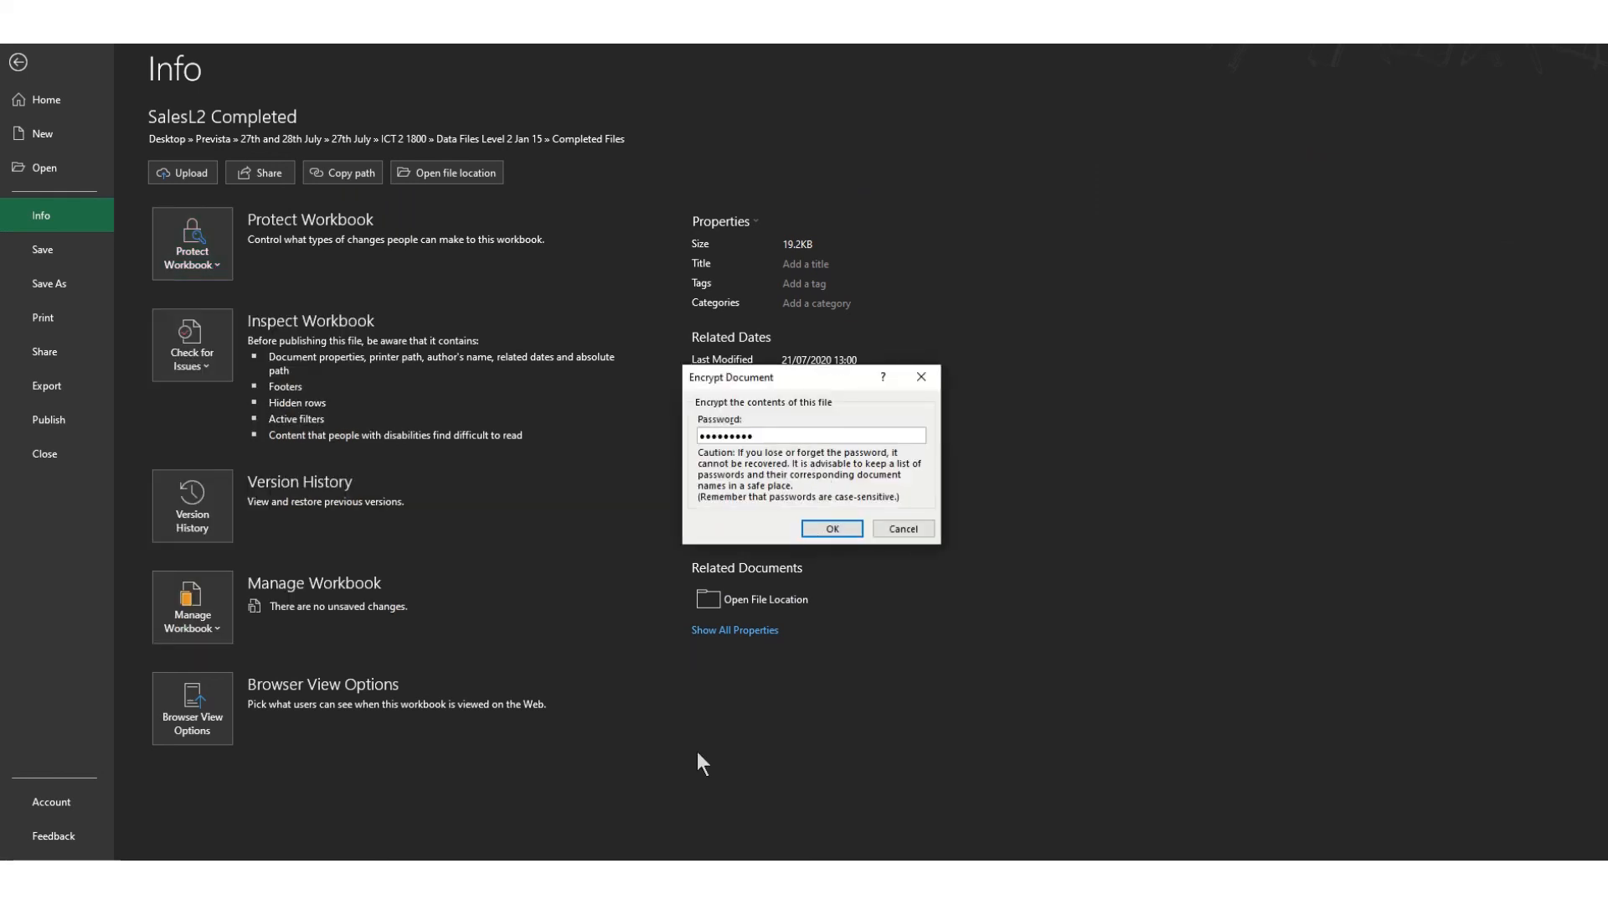
- Snip the Info page with the Encrypt Document dialog, then cancel and return to the sheet
mouse_move(641, 873)
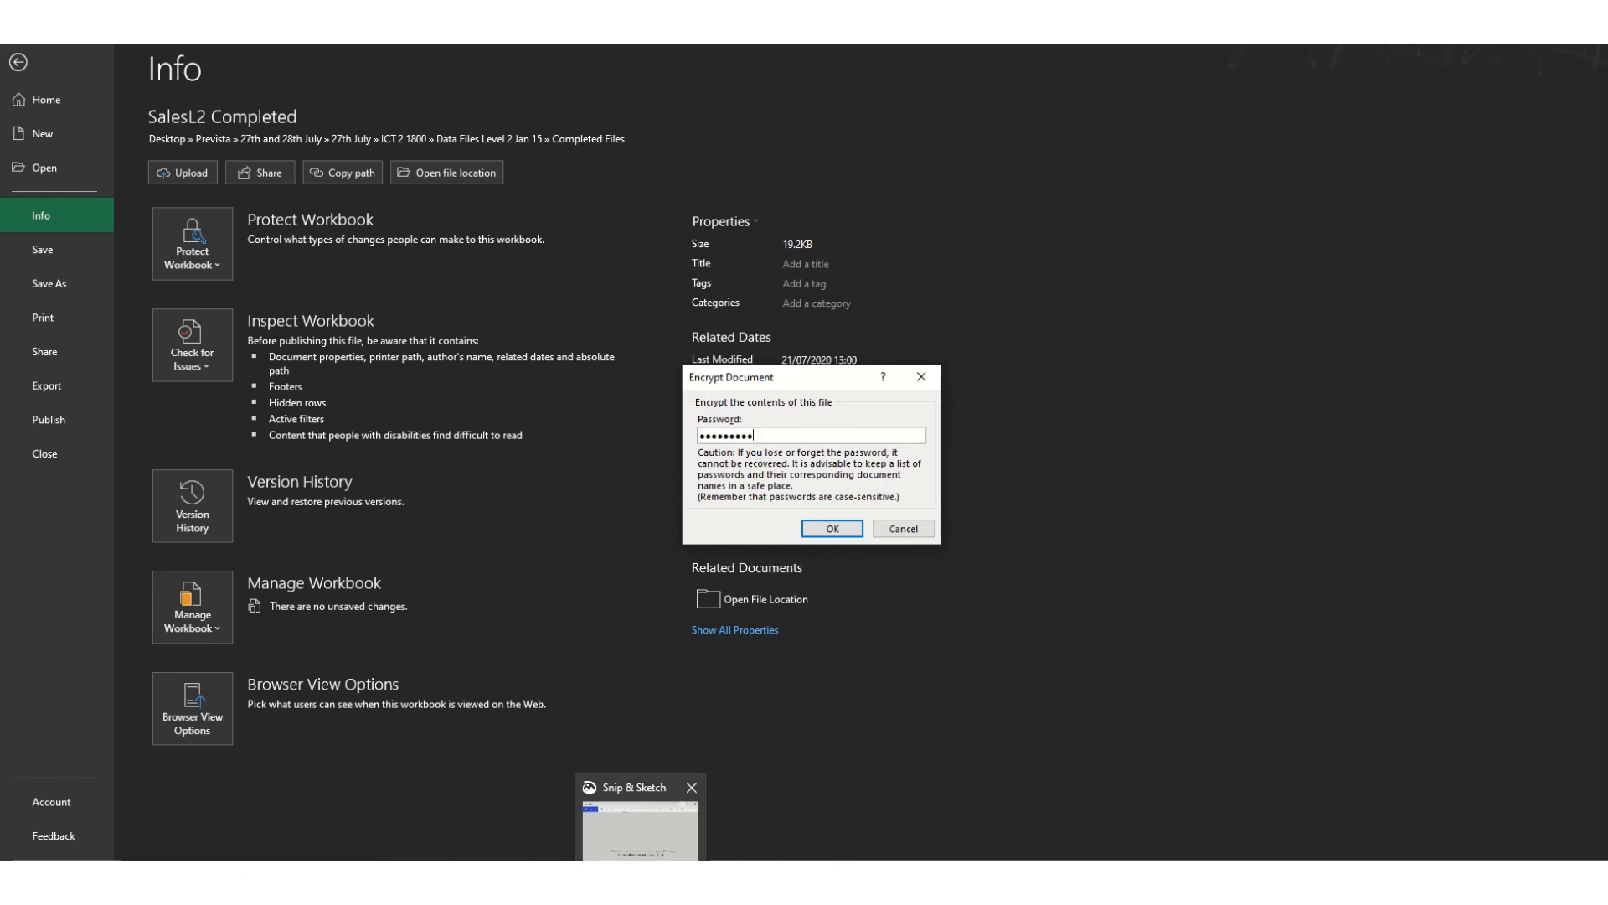
click(641, 830)
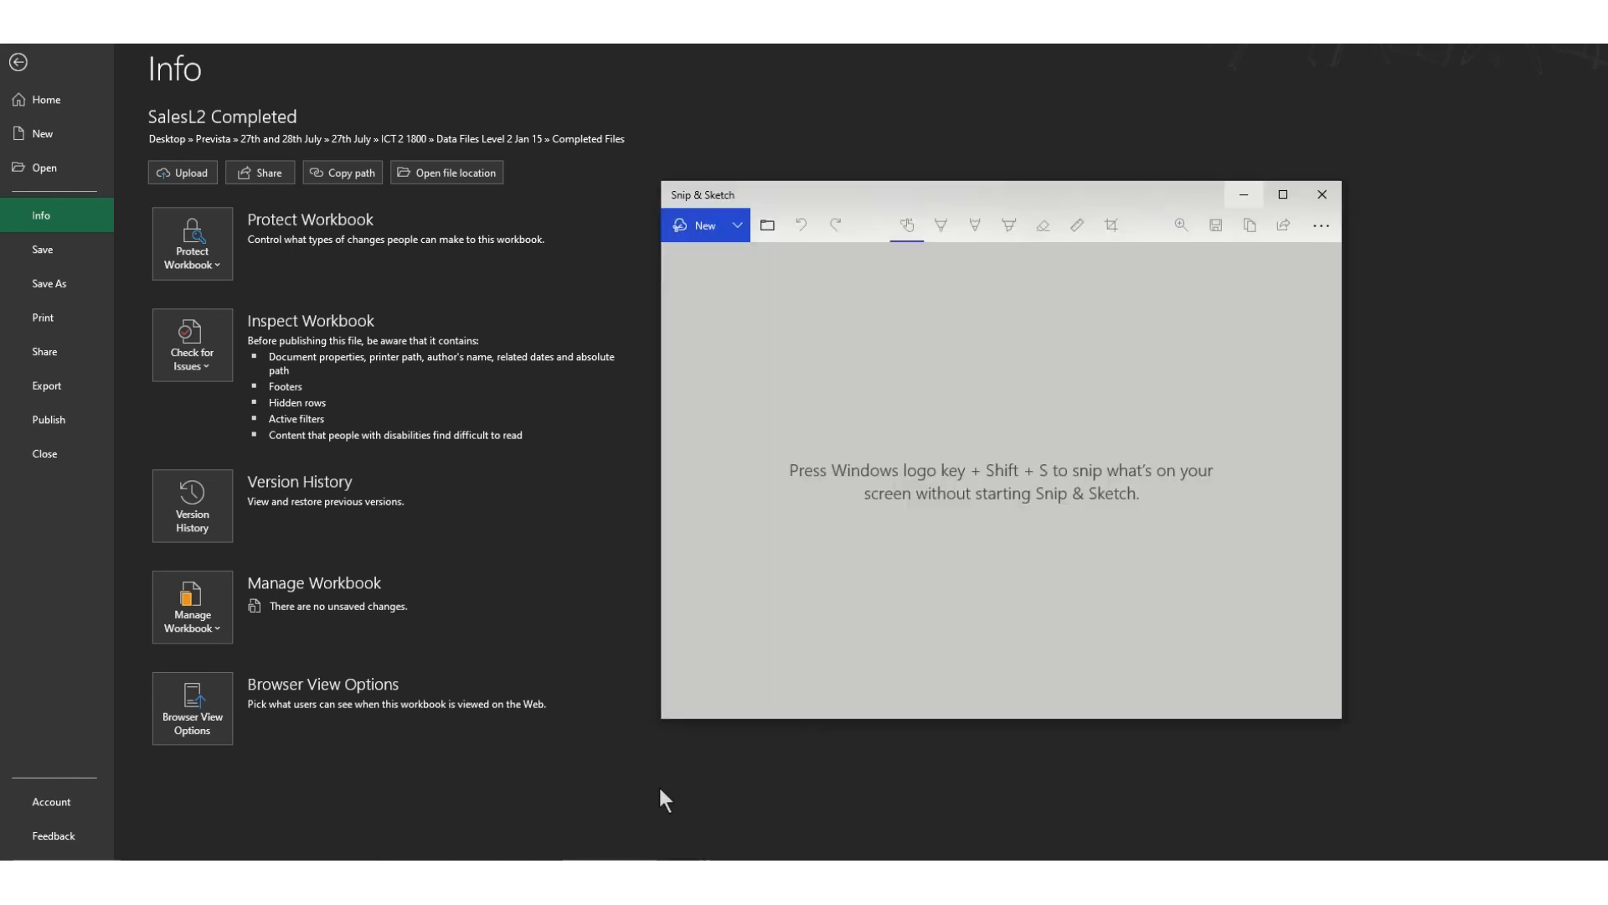
click(687, 223)
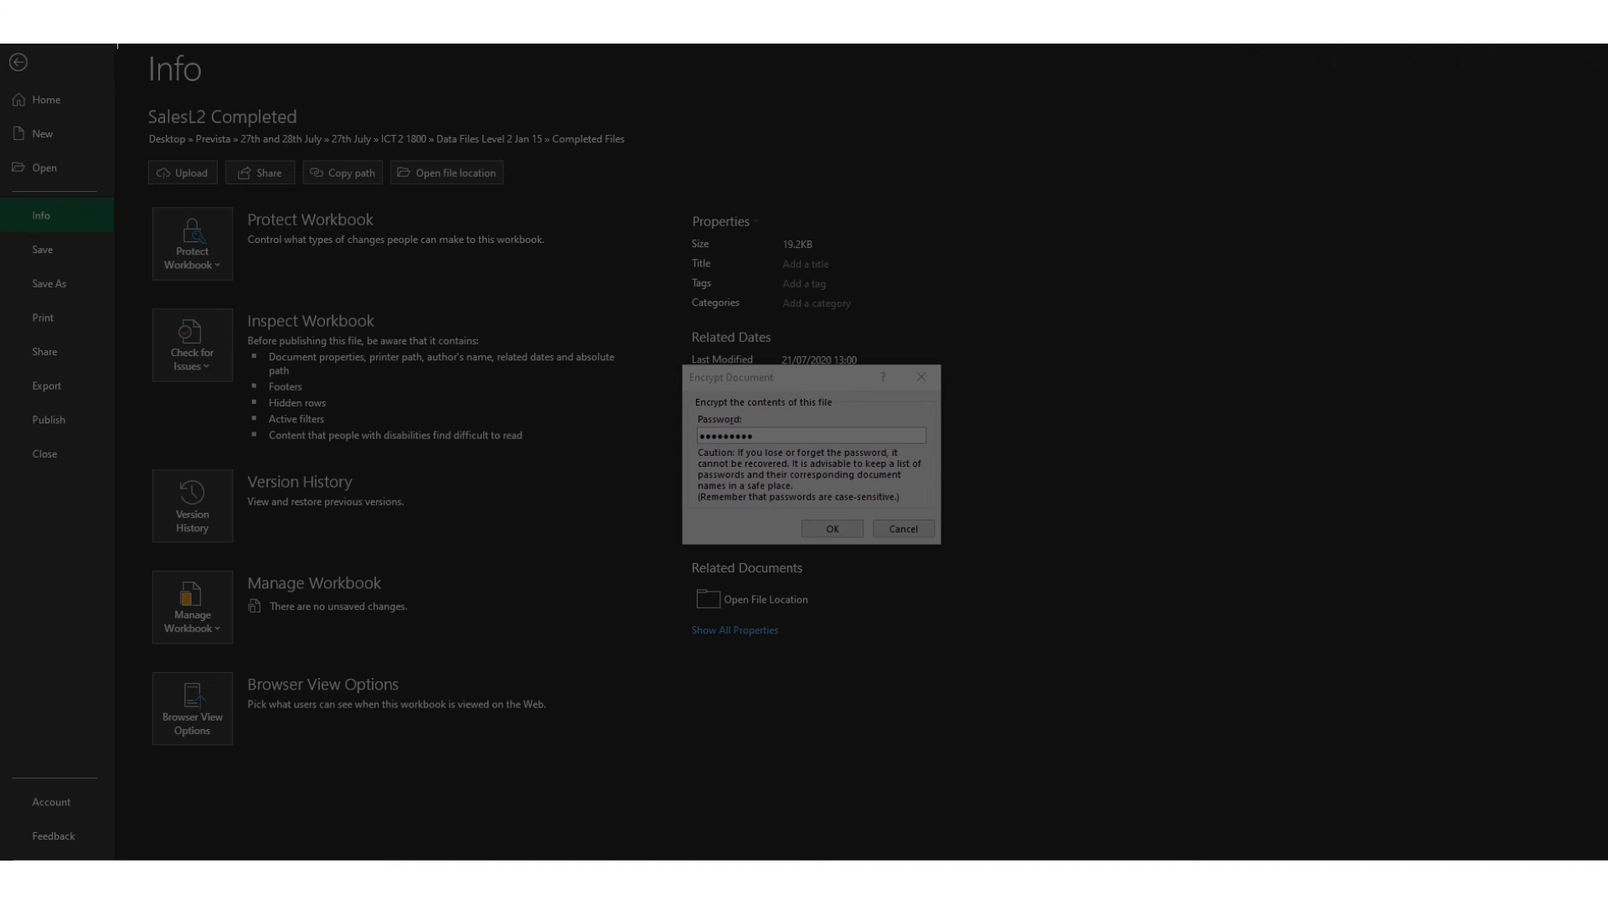
mouse_move(117, 46)
mouse_down()
mouse_move(999, 847)
mouse_move(1056, 823)
mouse_up()
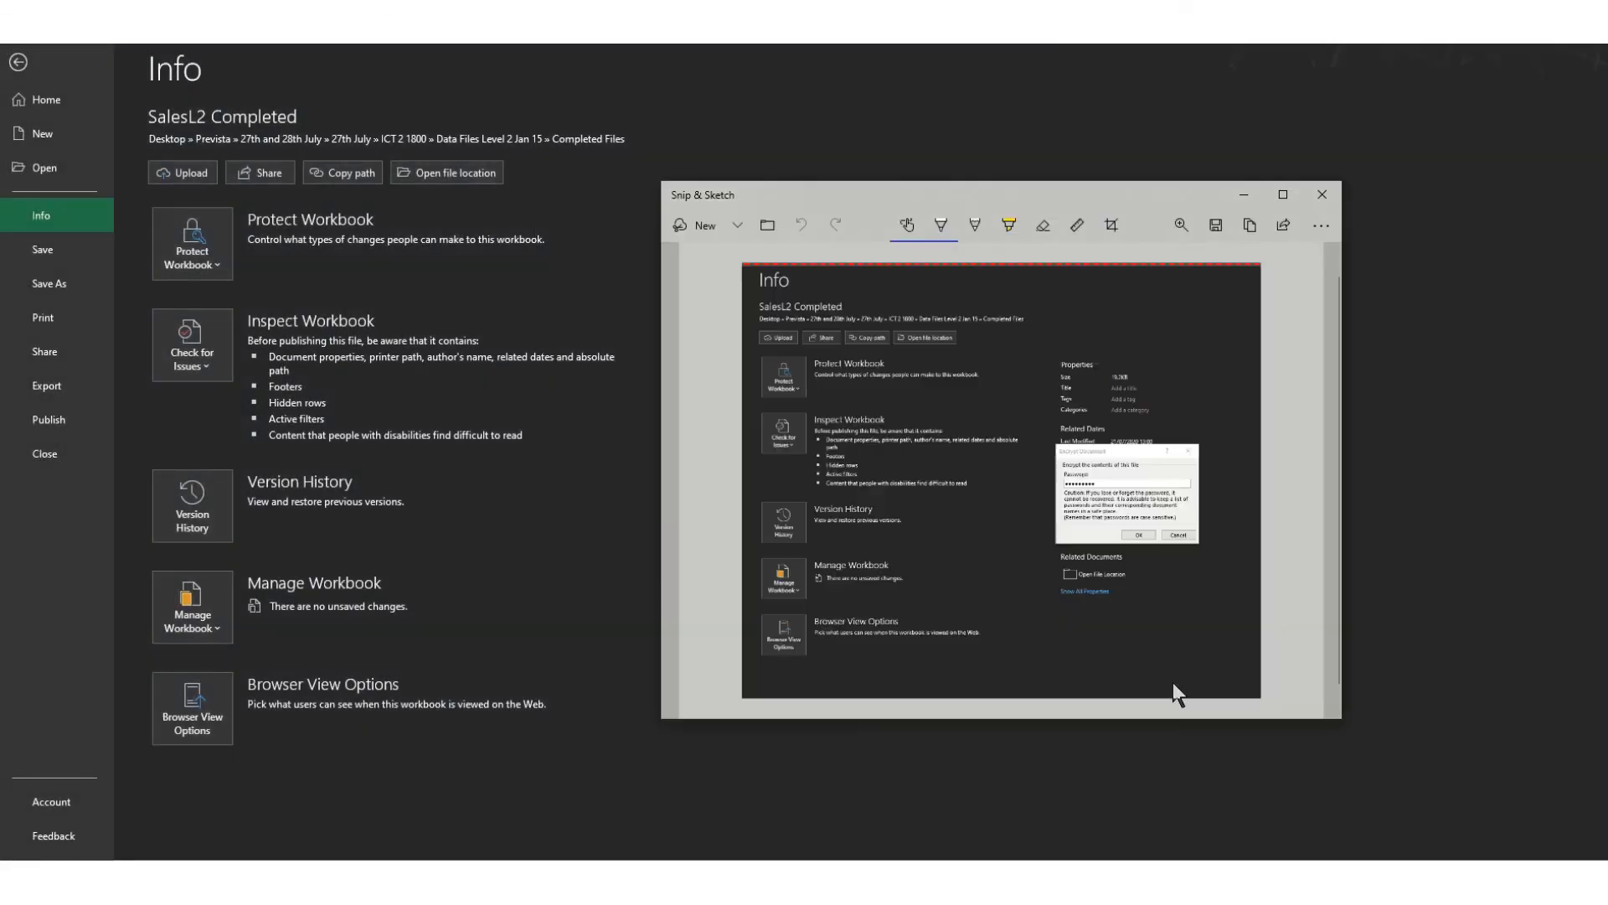
click(1245, 194)
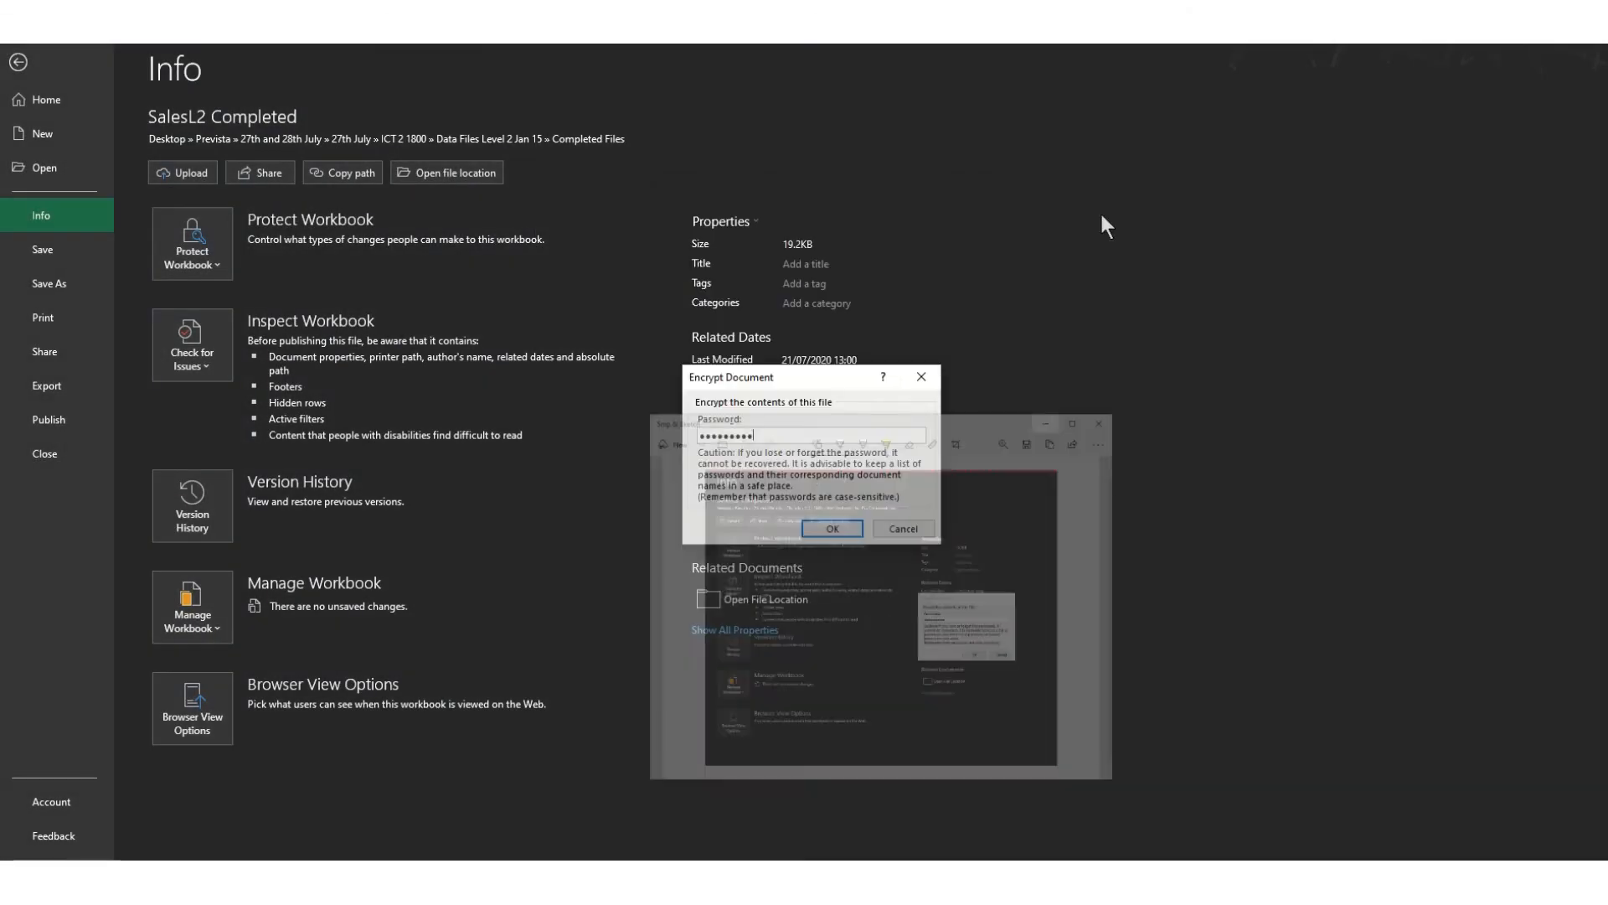
click(919, 533)
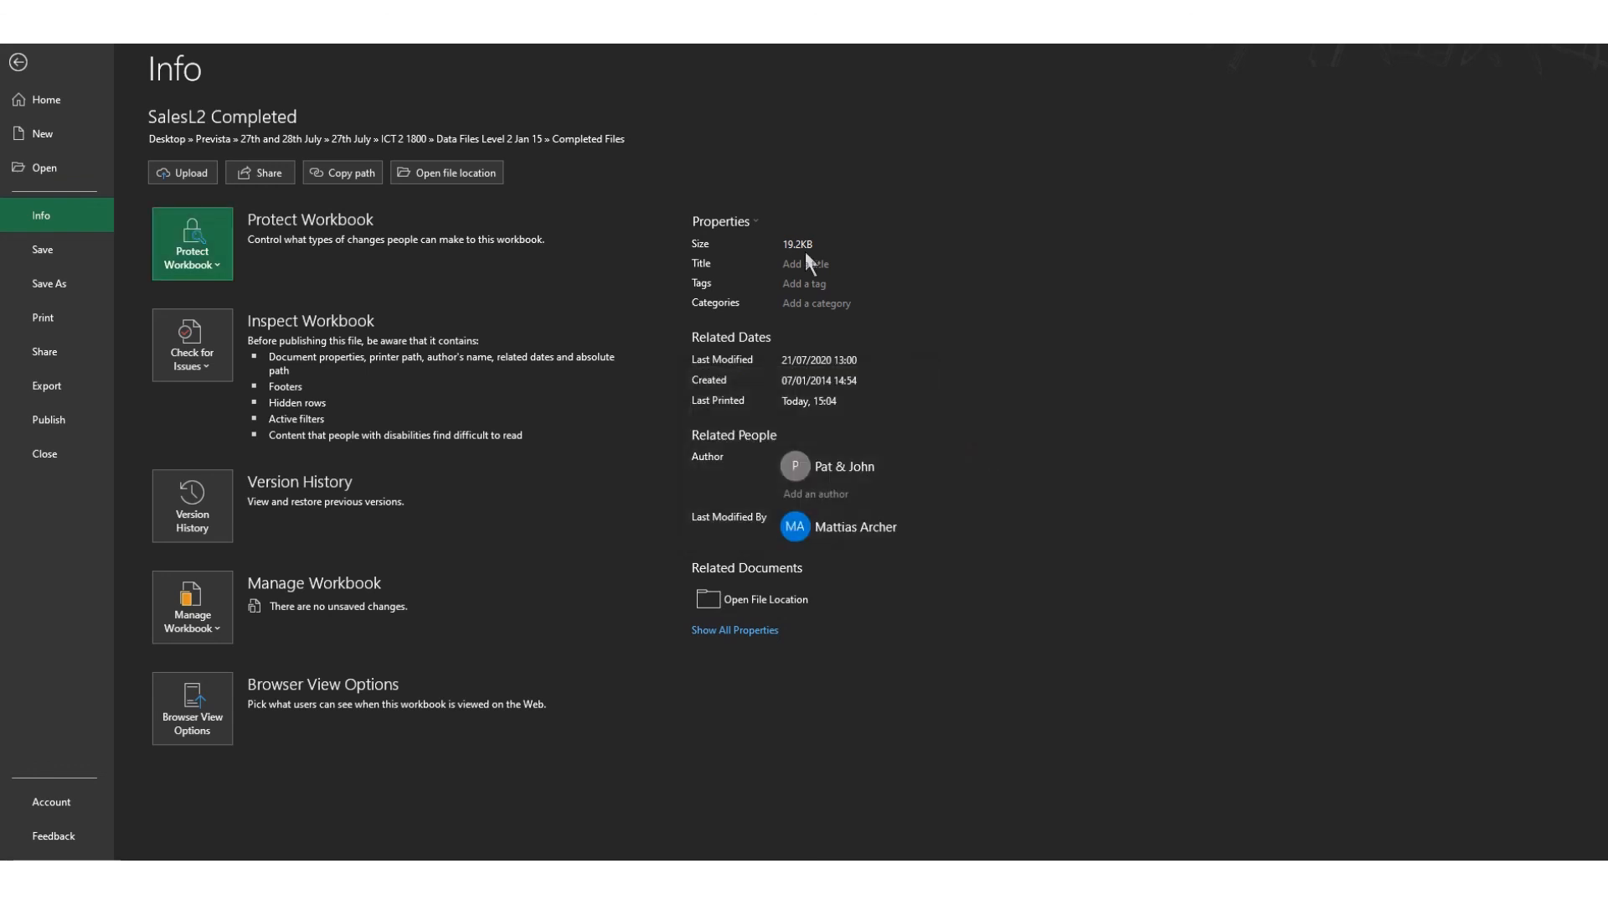
click(18, 62)
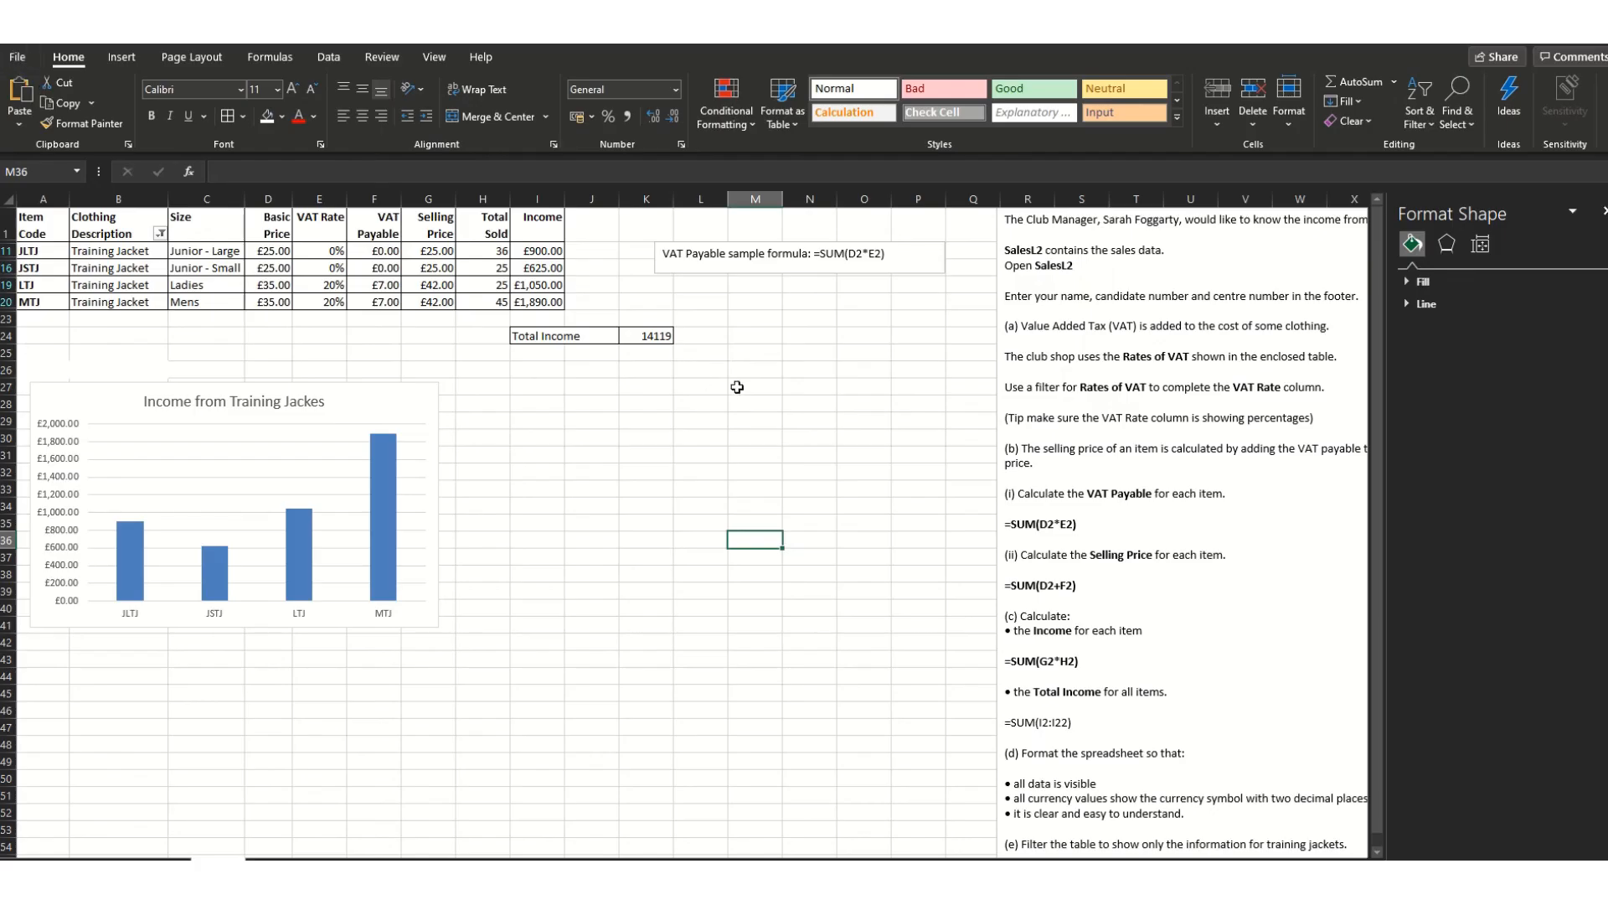
- Paste the screenshot at J27, then shrink and position it beside the income chart
right_click(575, 393)
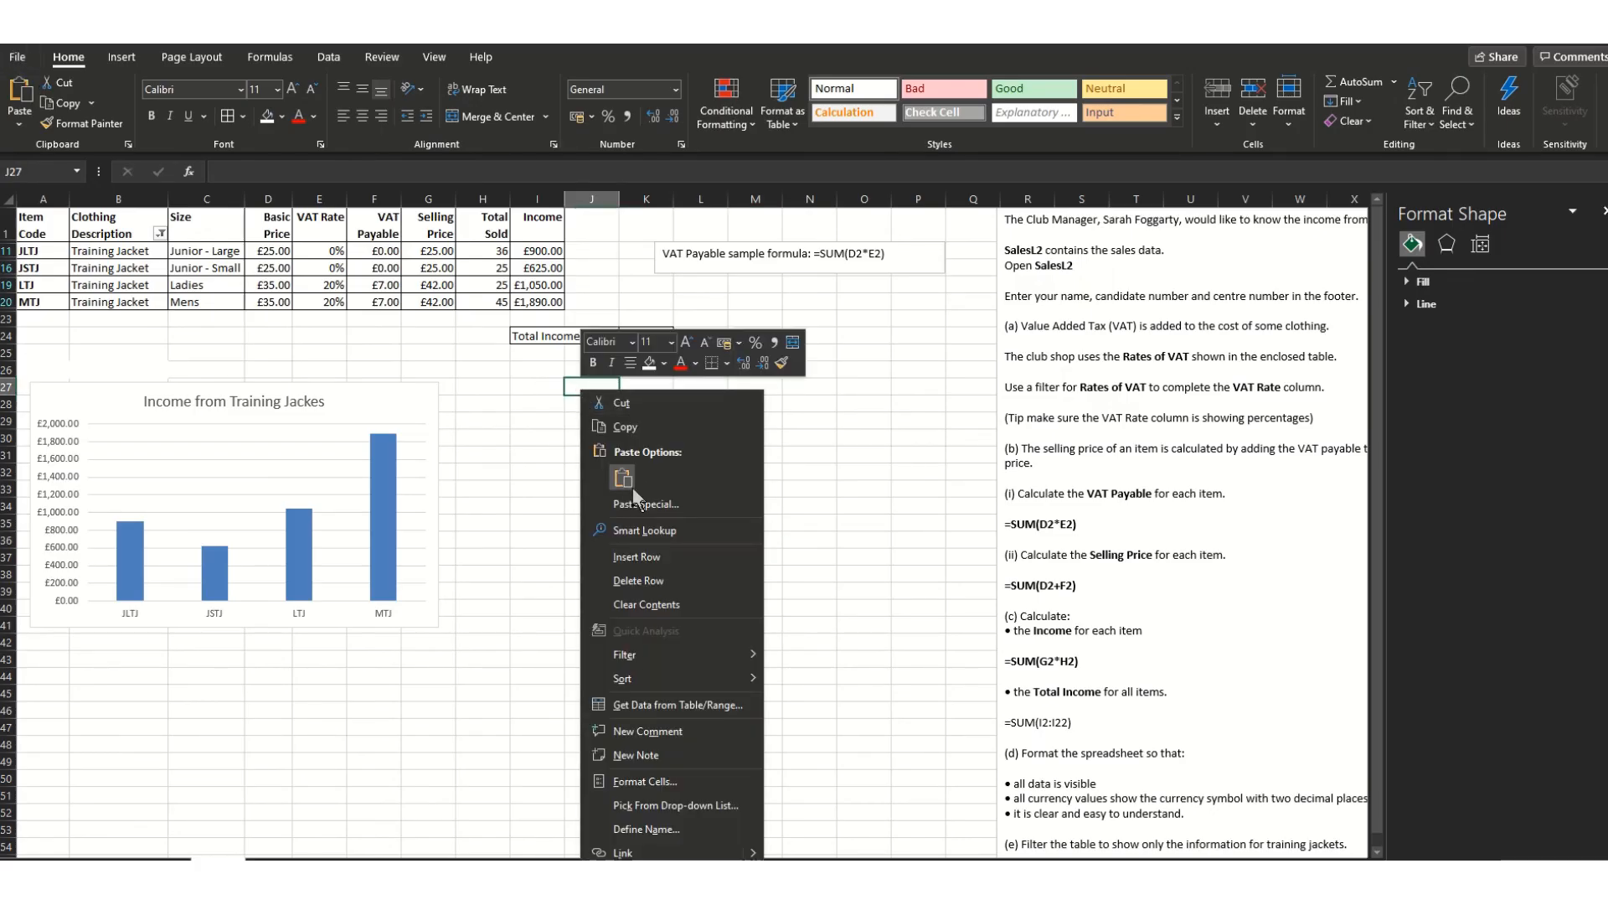
click(625, 480)
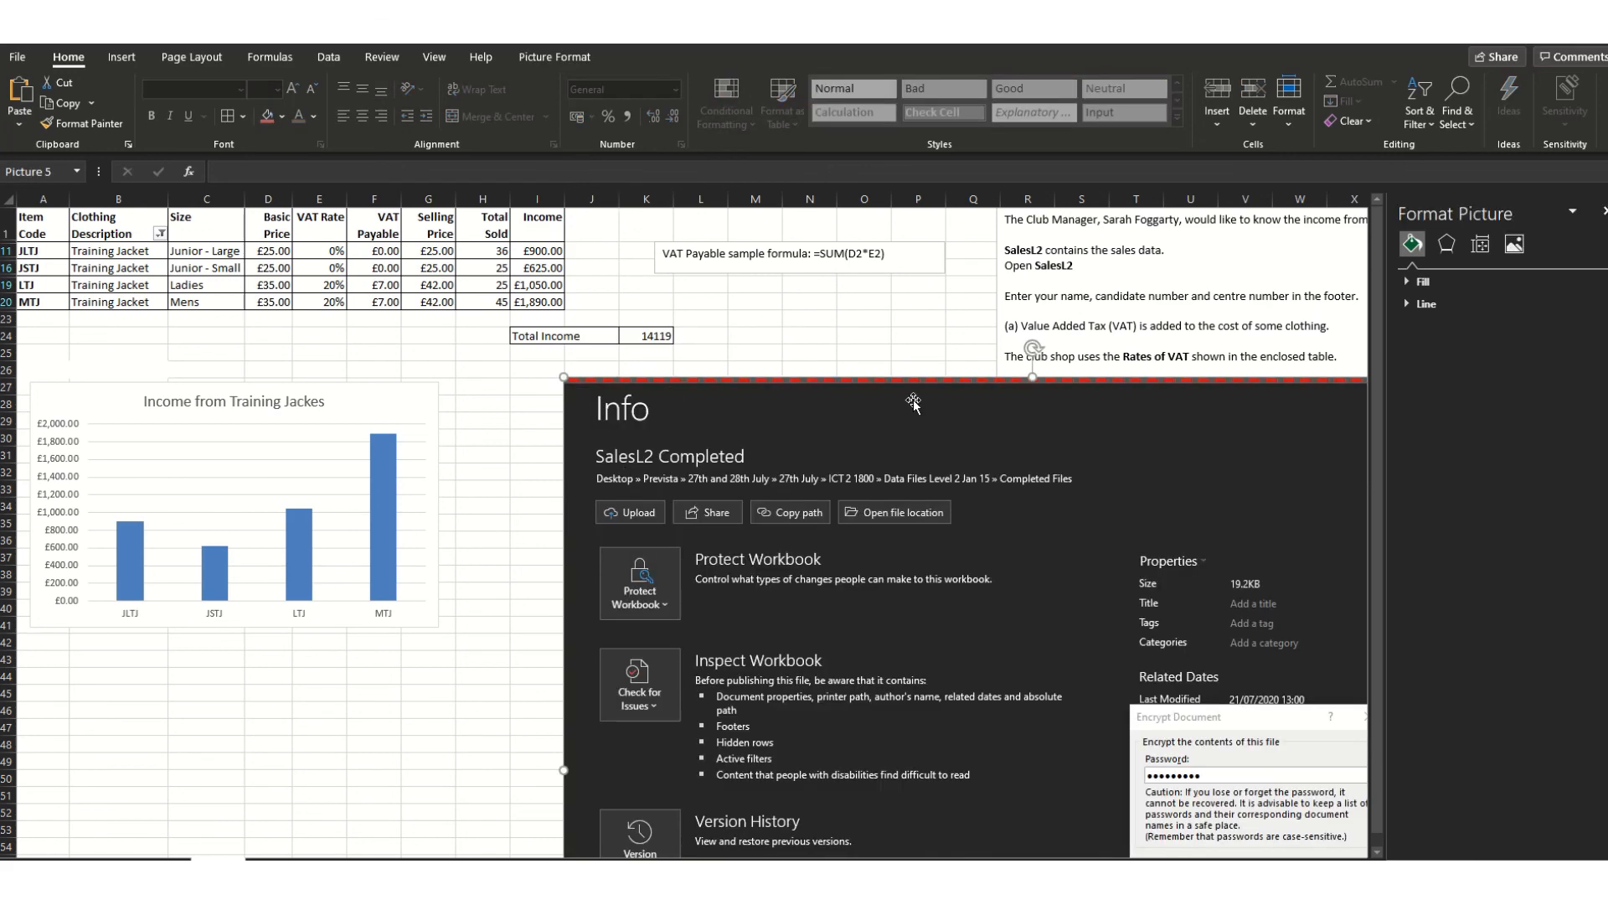
drag(564, 377, 960, 658)
drag(1283, 711, 828, 418)
scroll(826, 420, down, 3)
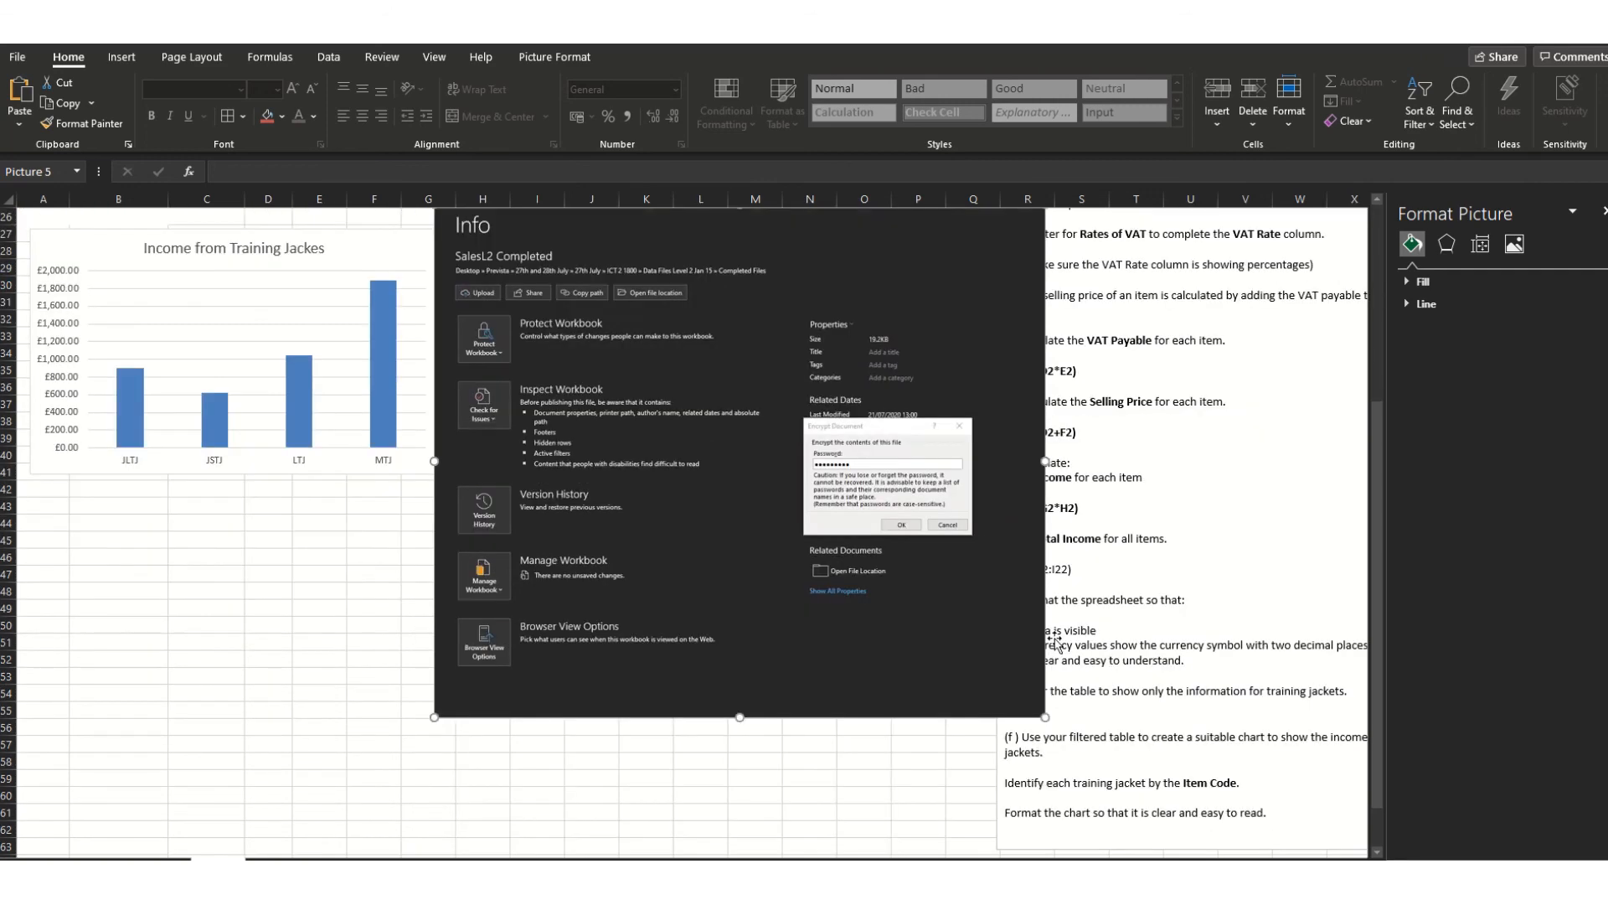
drag(1044, 705, 907, 601)
drag(844, 448, 888, 462)
scroll(762, 683, up, 3)
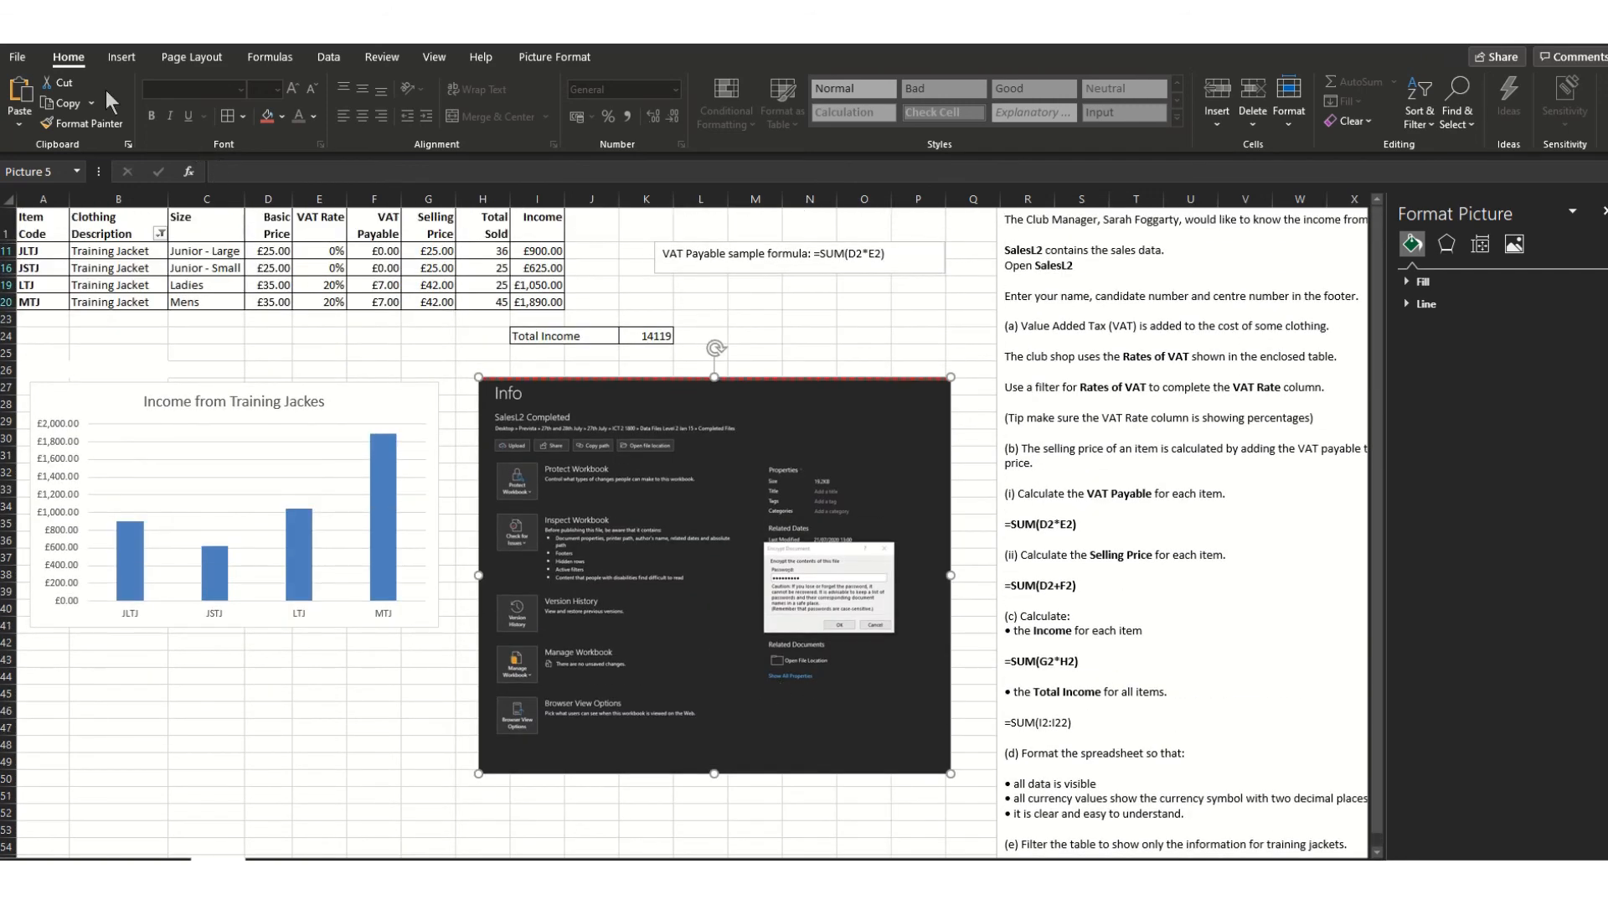
click(19, 56)
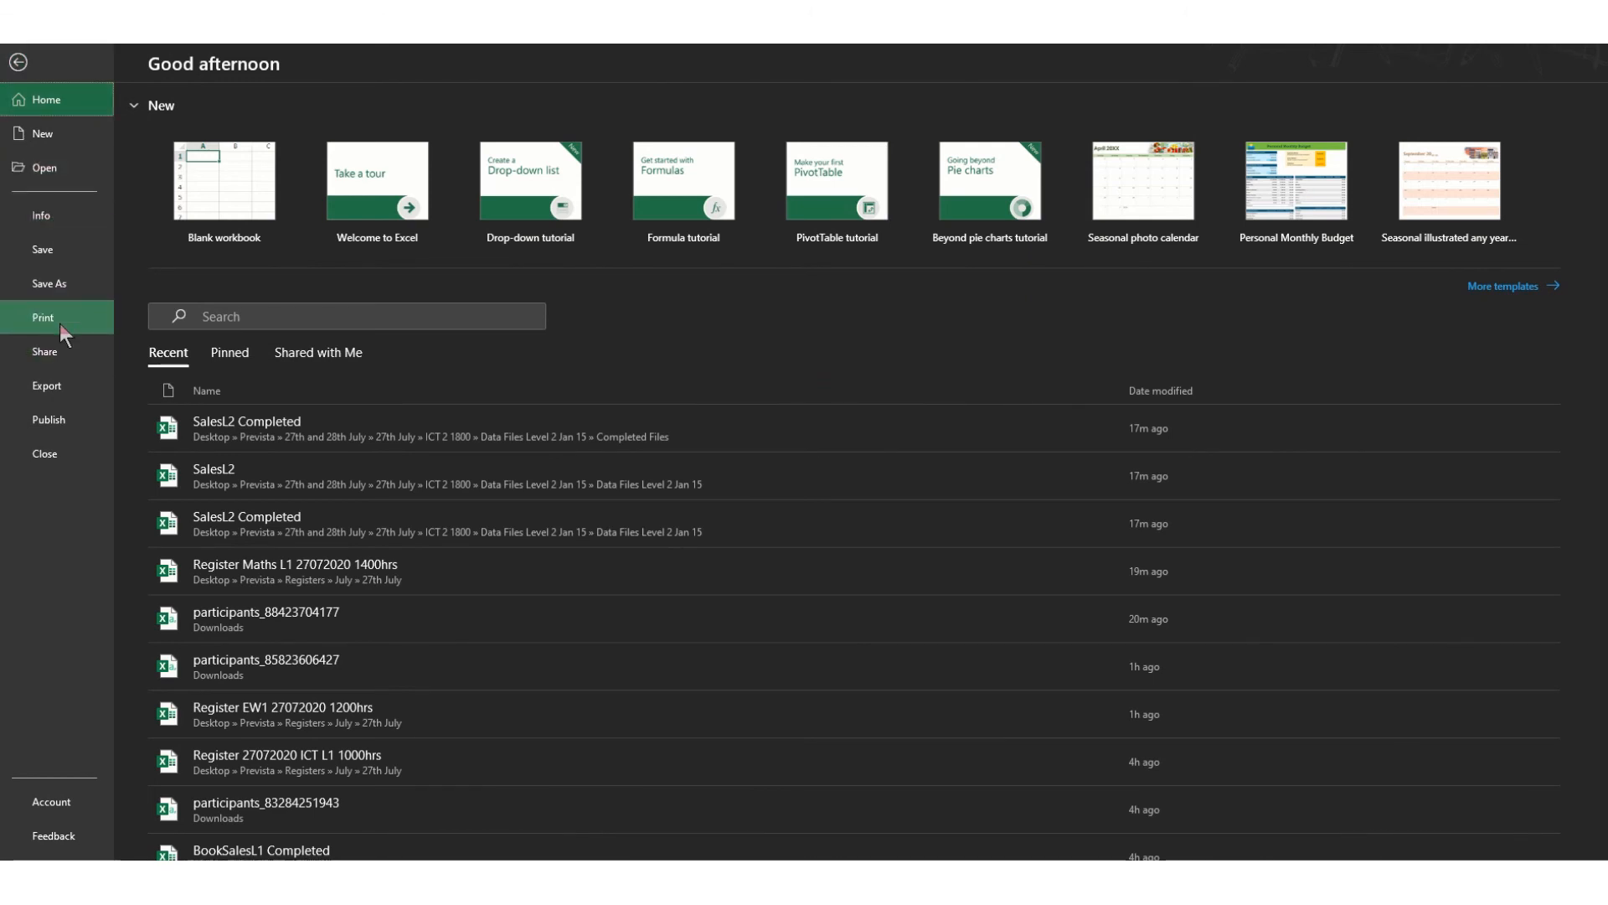
- Review the one-page landscape print preview with table, chart and screenshot, then go back
click(60, 324)
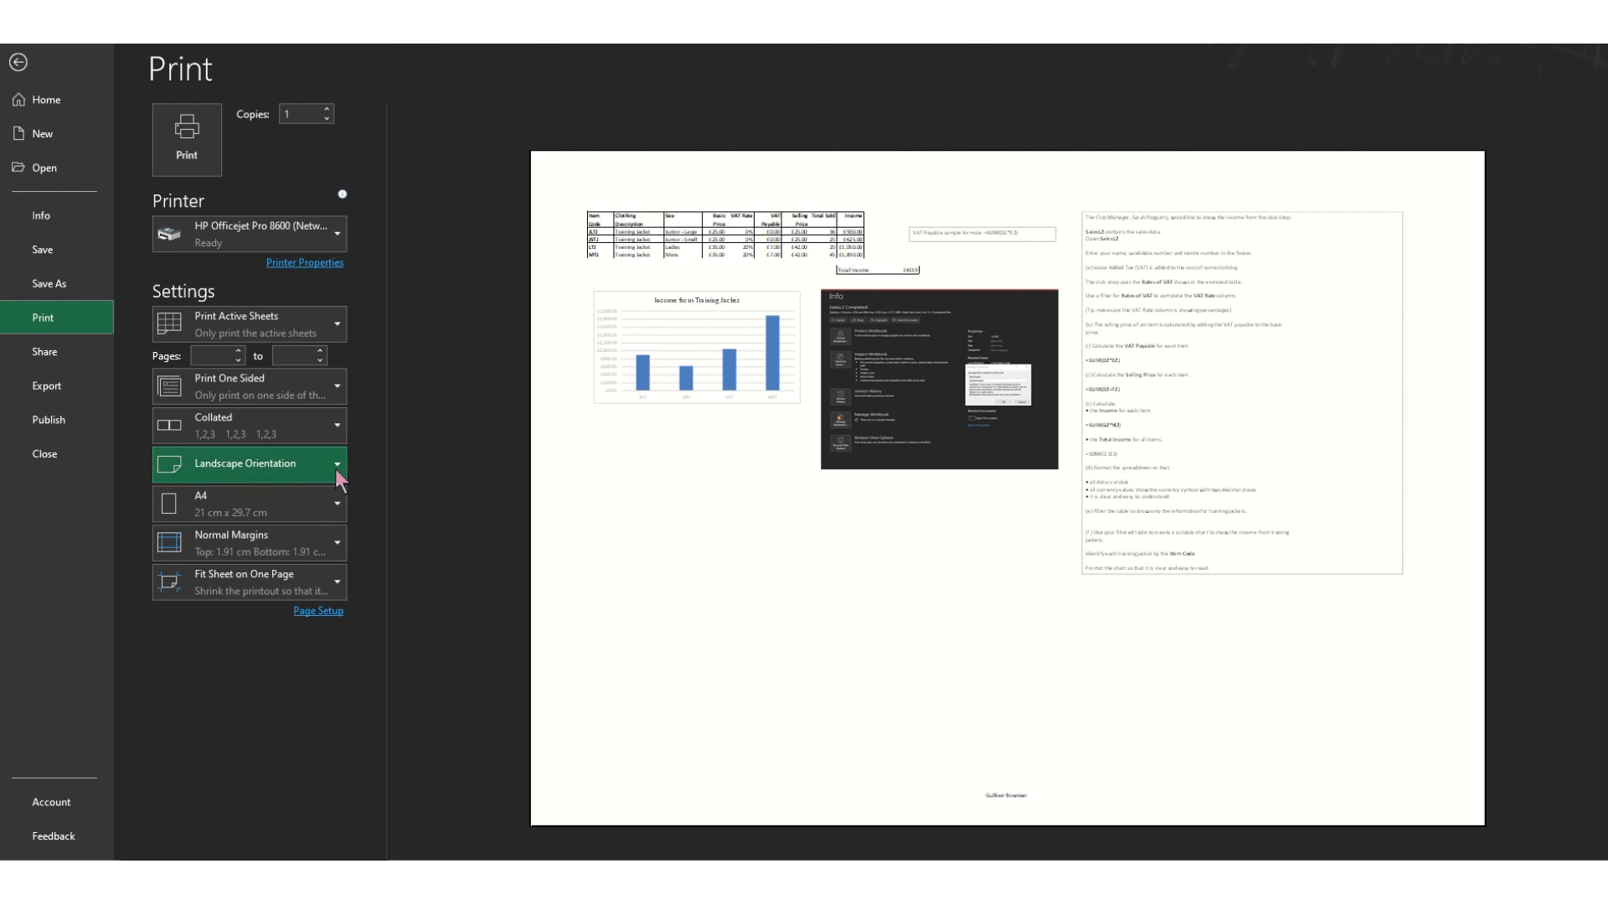
click(17, 62)
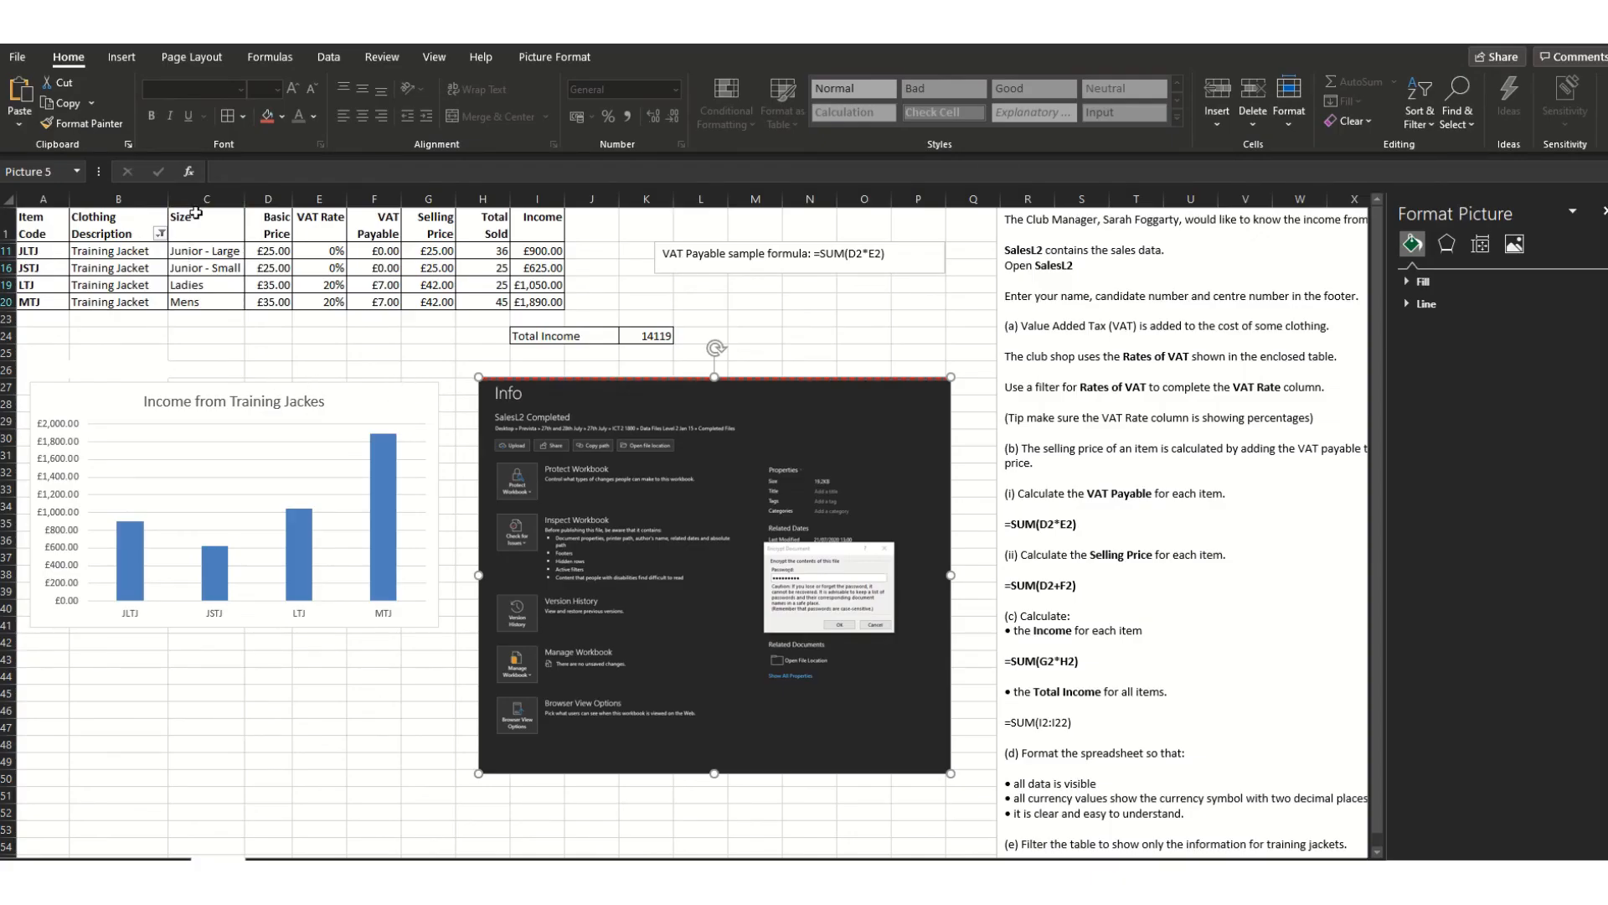
- Close the Format Picture pane and clear the Clothing Description filter to show all rows
click(1604, 210)
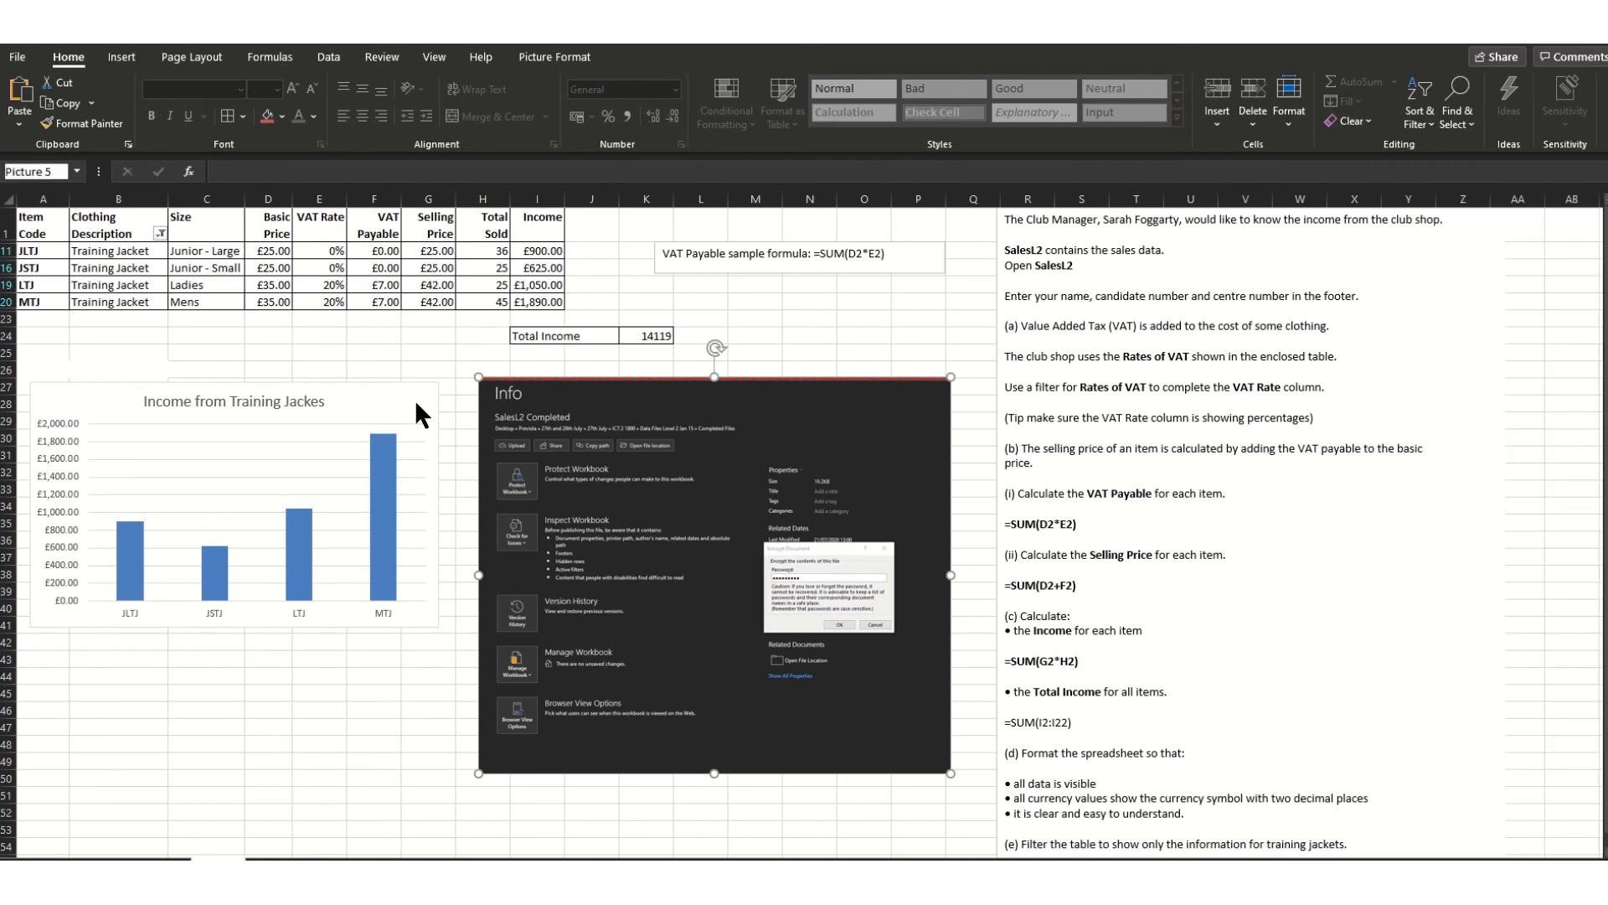
click(159, 234)
click(46, 434)
click(116, 591)
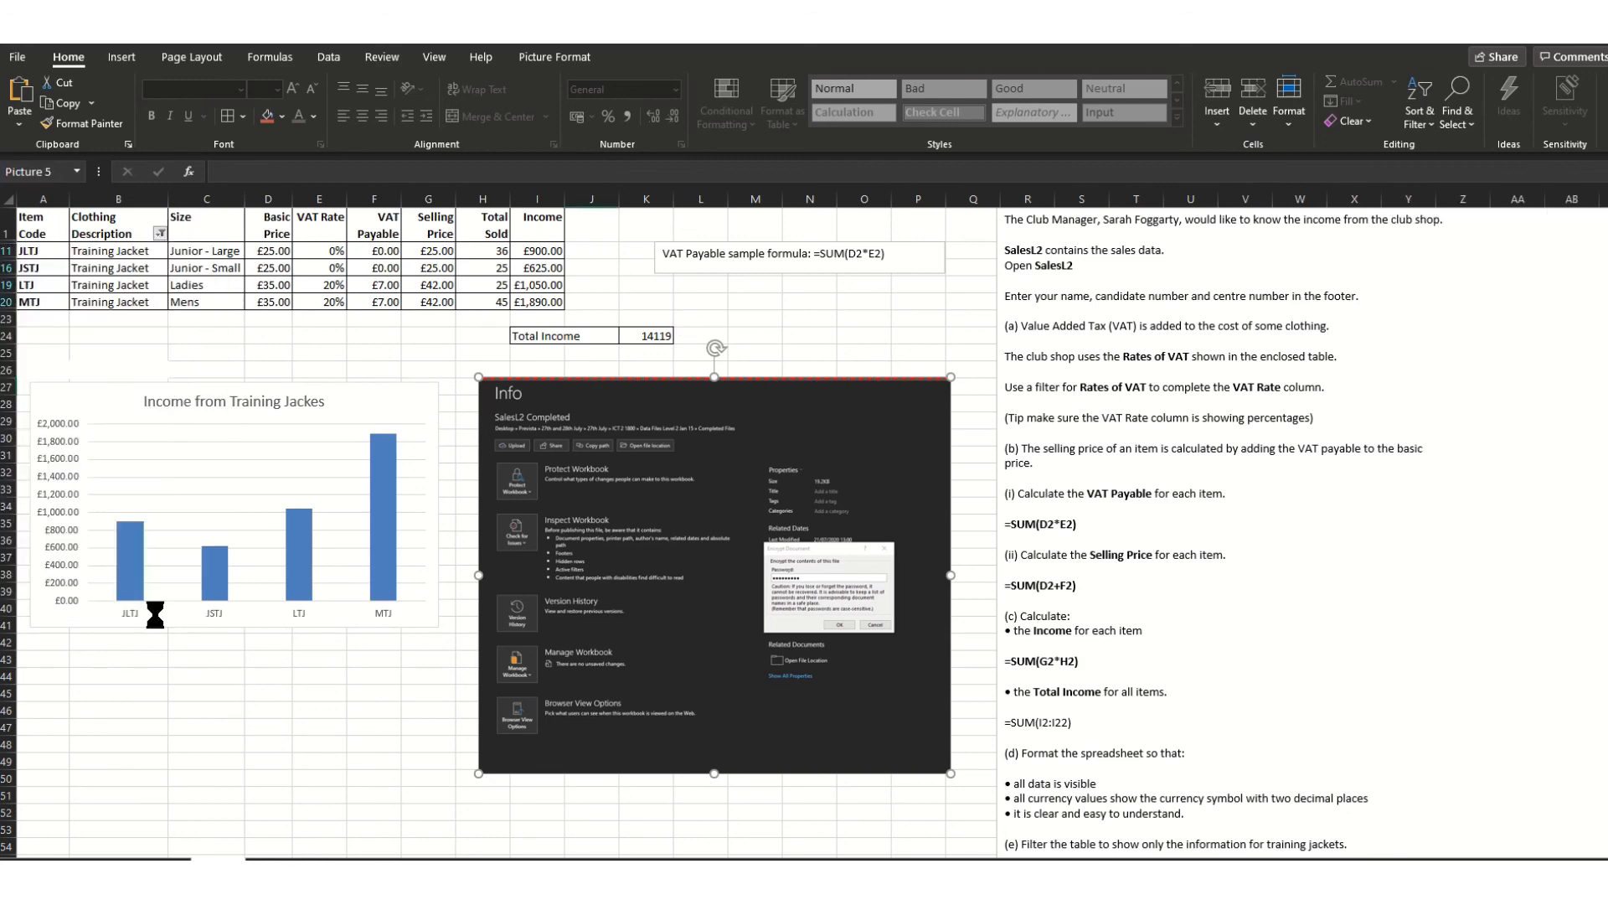
scroll(796, 652, down, 2)
scroll(800, 651, down, 1)
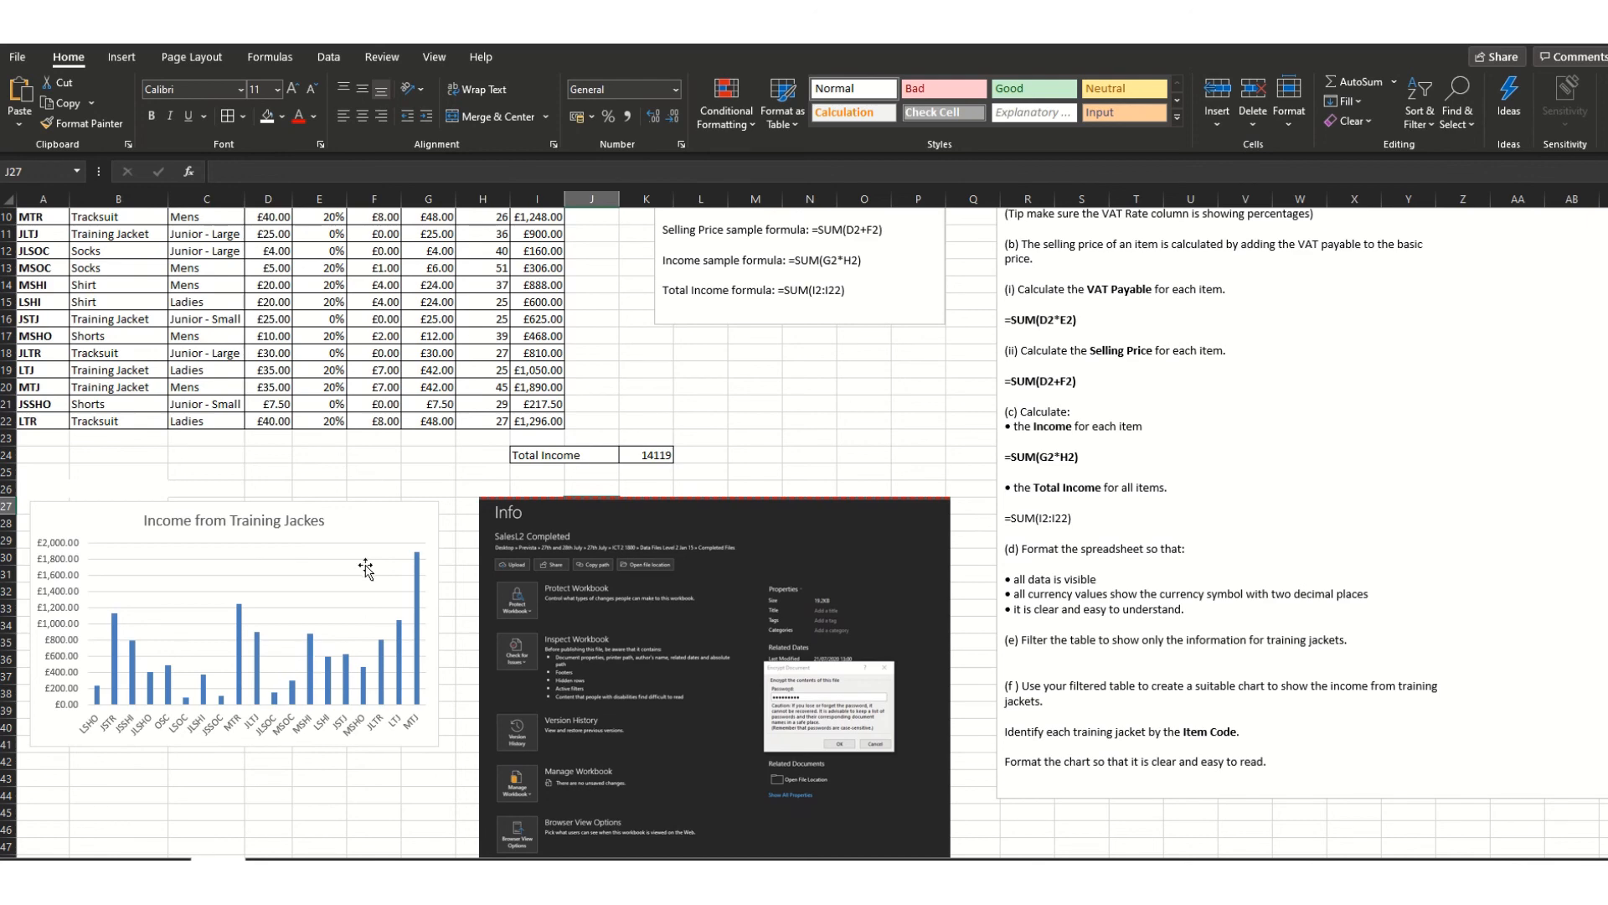
scroll(360, 569, up, 3)
- Reapply the Clothing Description filter to show only Training Jacket
click(158, 238)
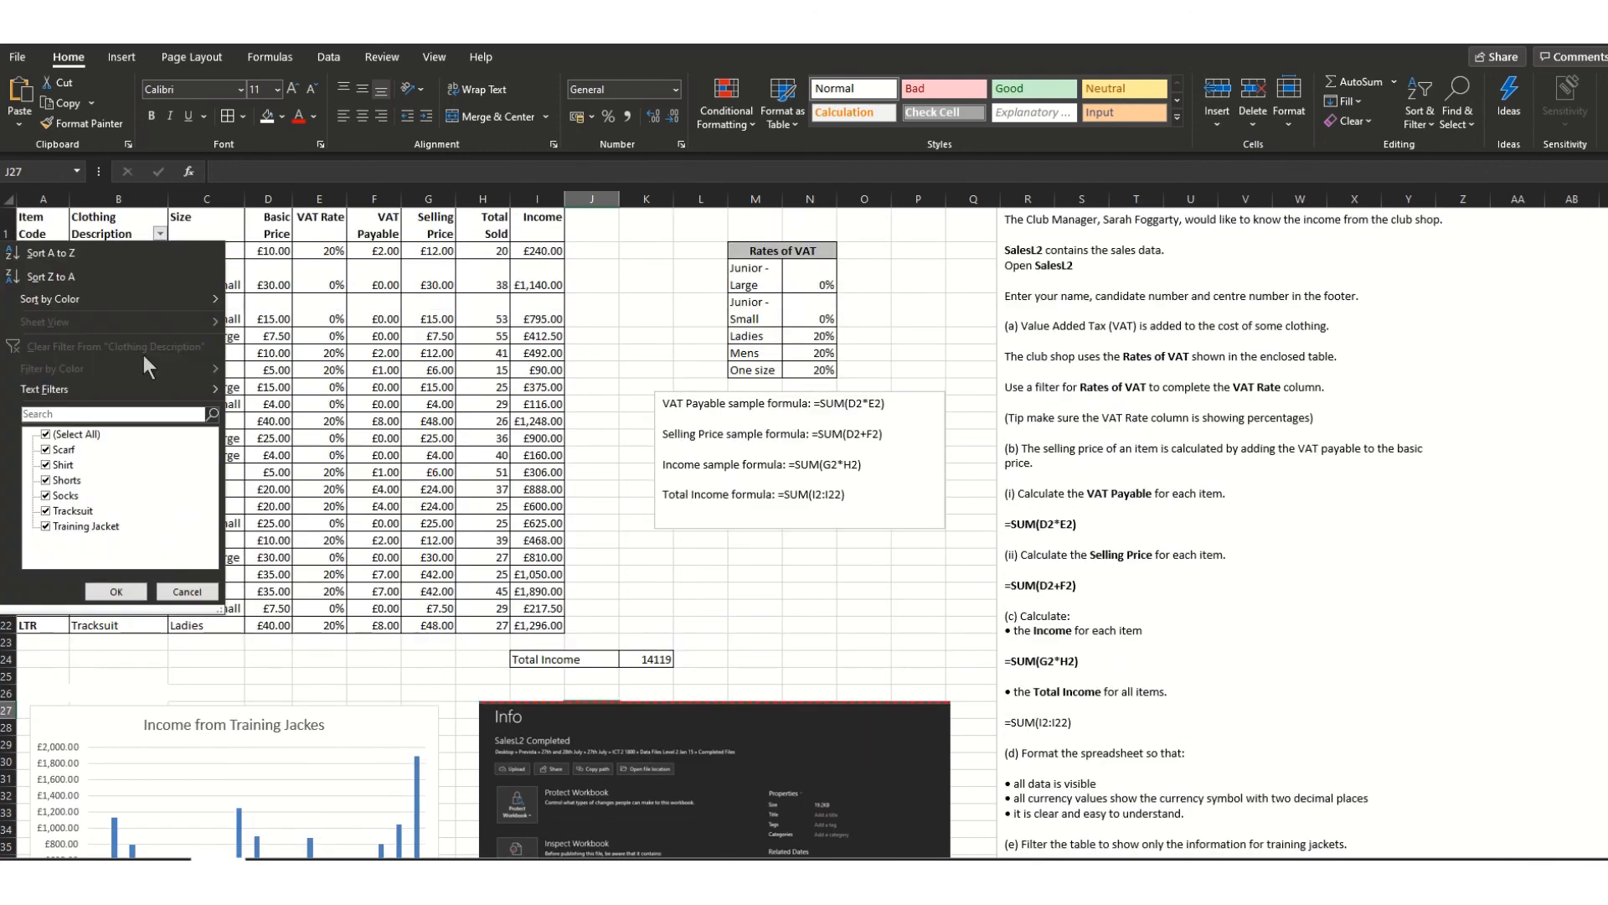
click(46, 434)
click(46, 526)
click(116, 591)
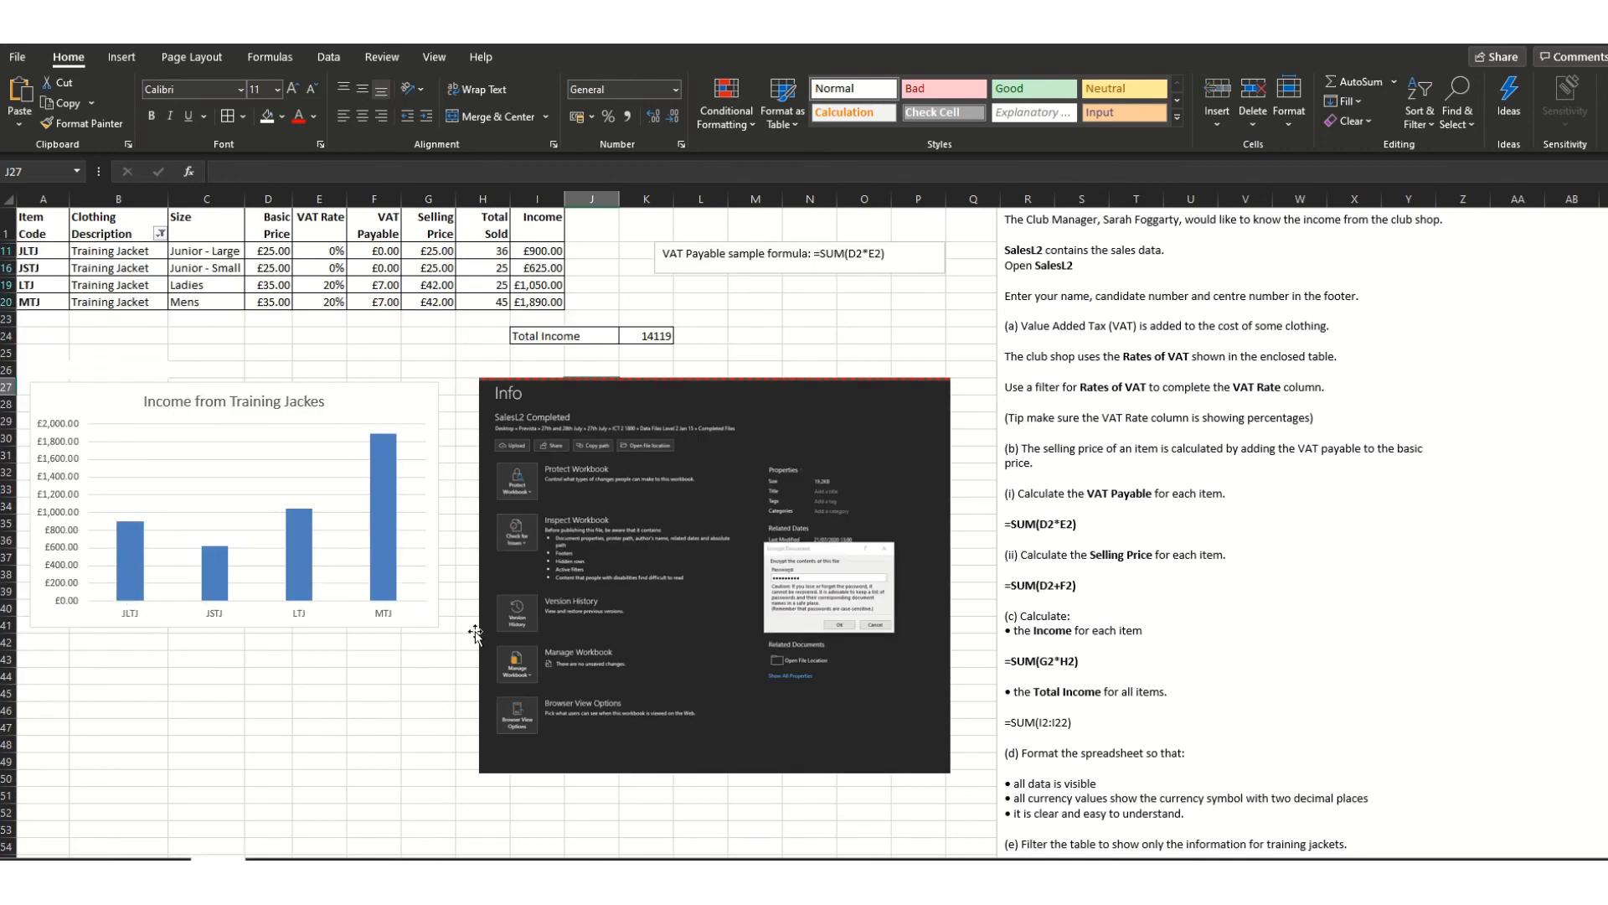